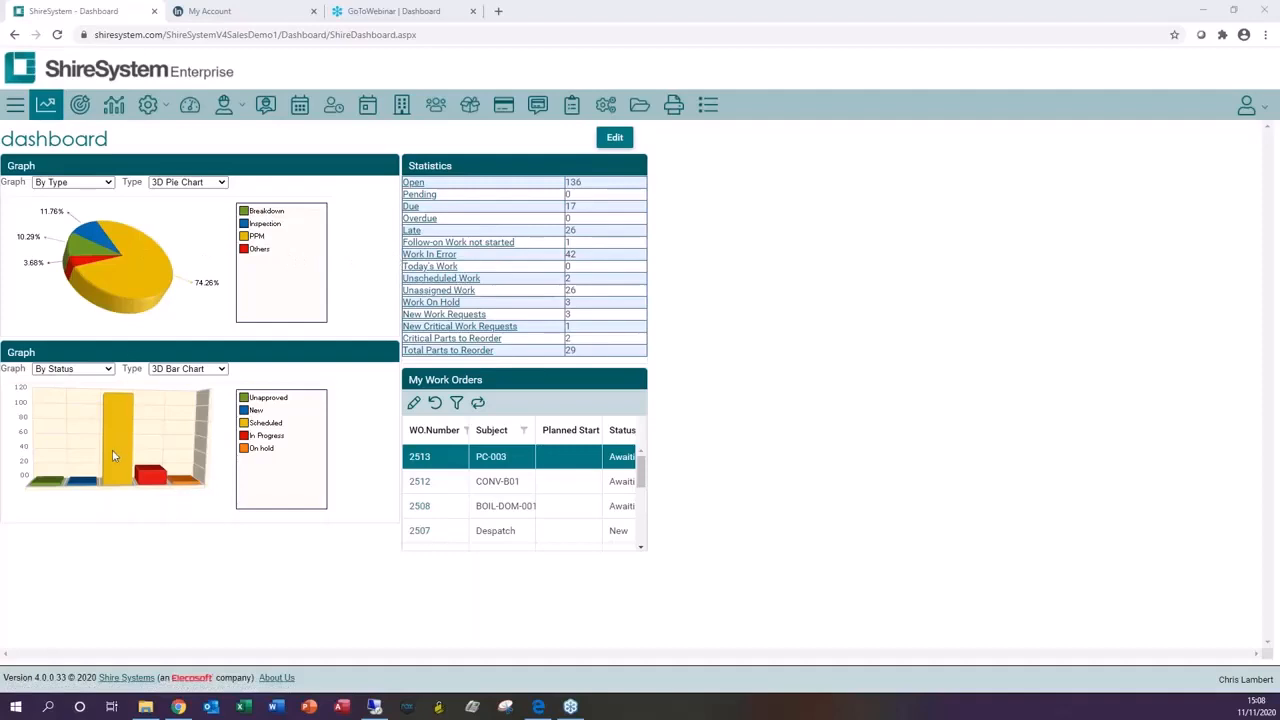
Step: Review the graph source and chart type options for the upper dashboard graph, keeping 3D Pie Chart
click(107, 183)
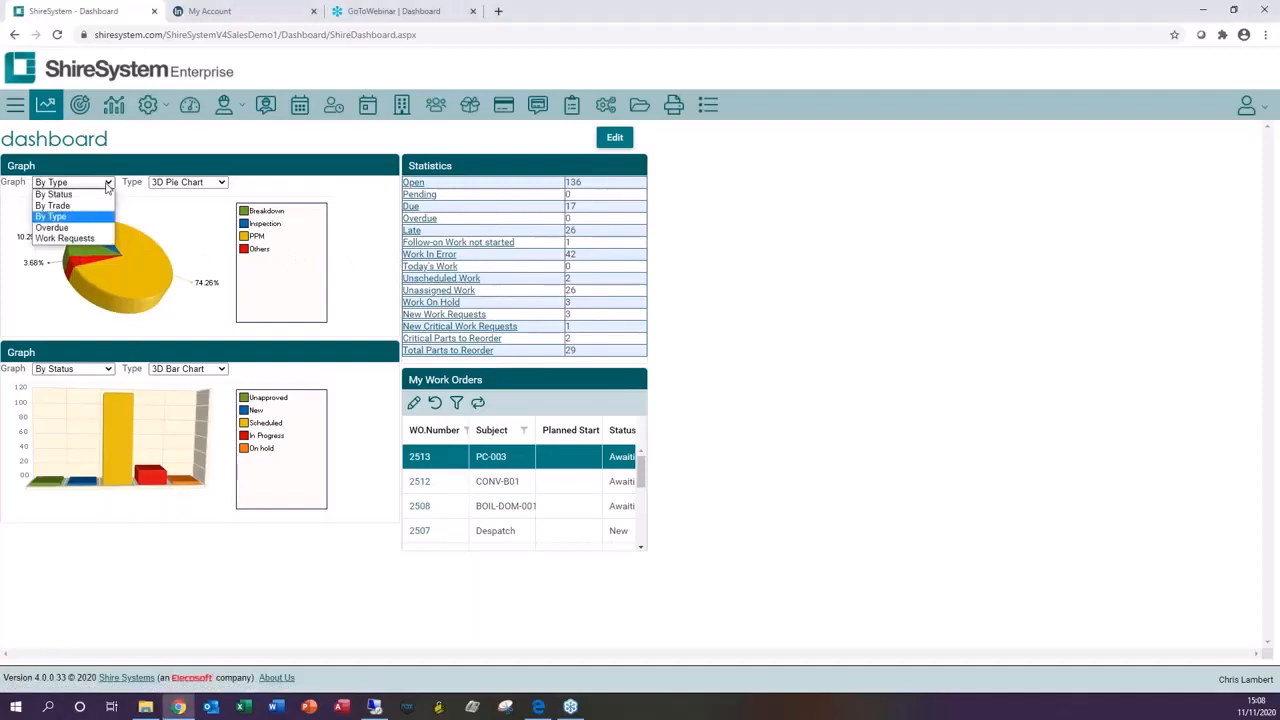
click(227, 188)
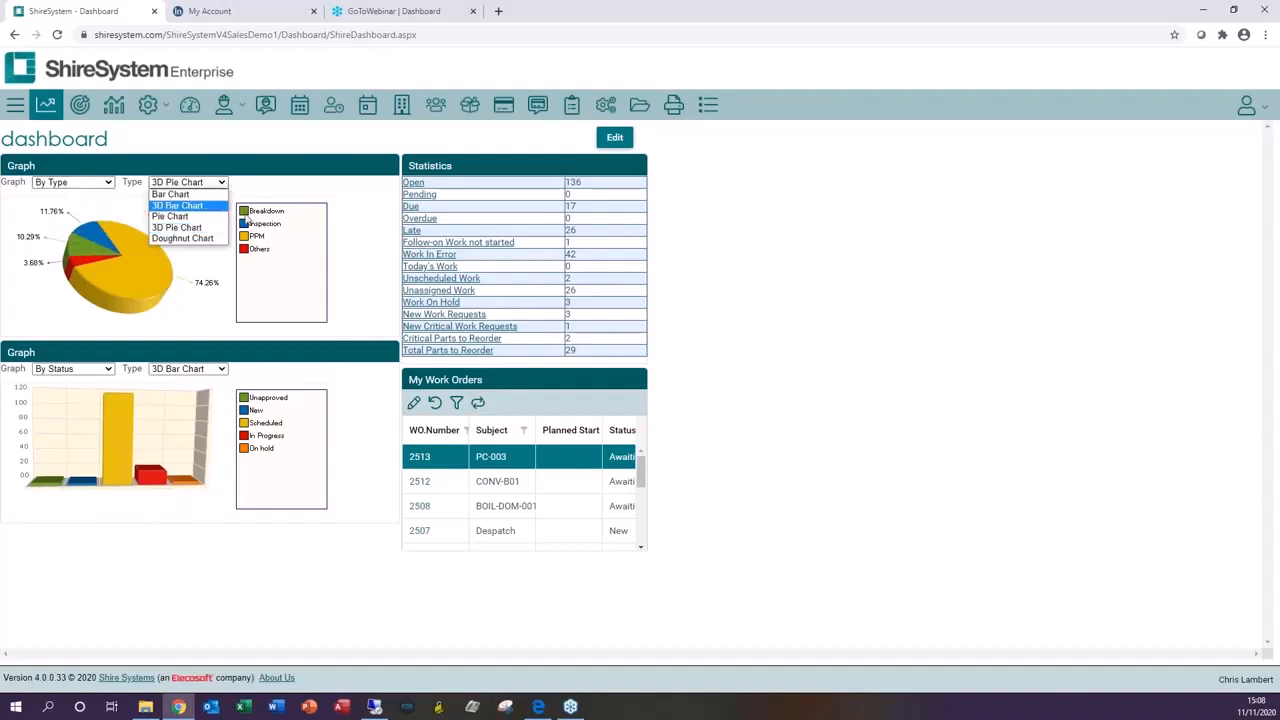
click(256, 195)
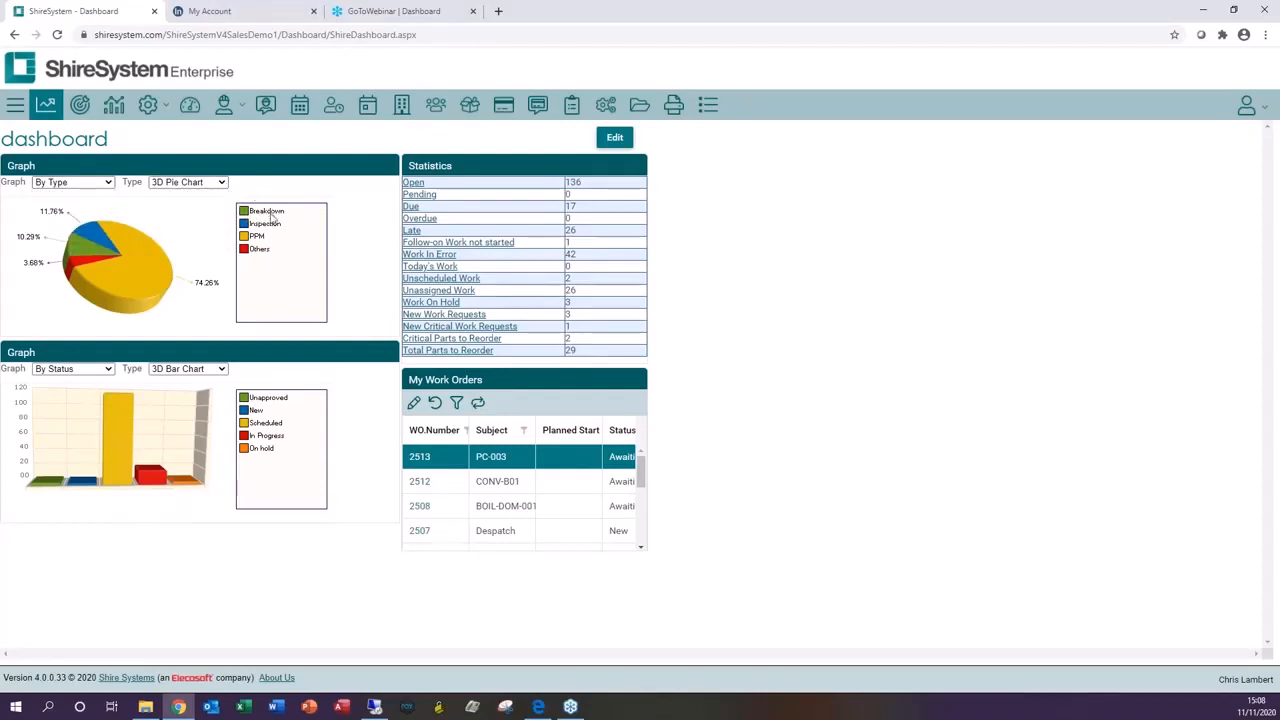
Step: Drill into a pie chart slice to see its work orders and return to the dashboard
click(83, 249)
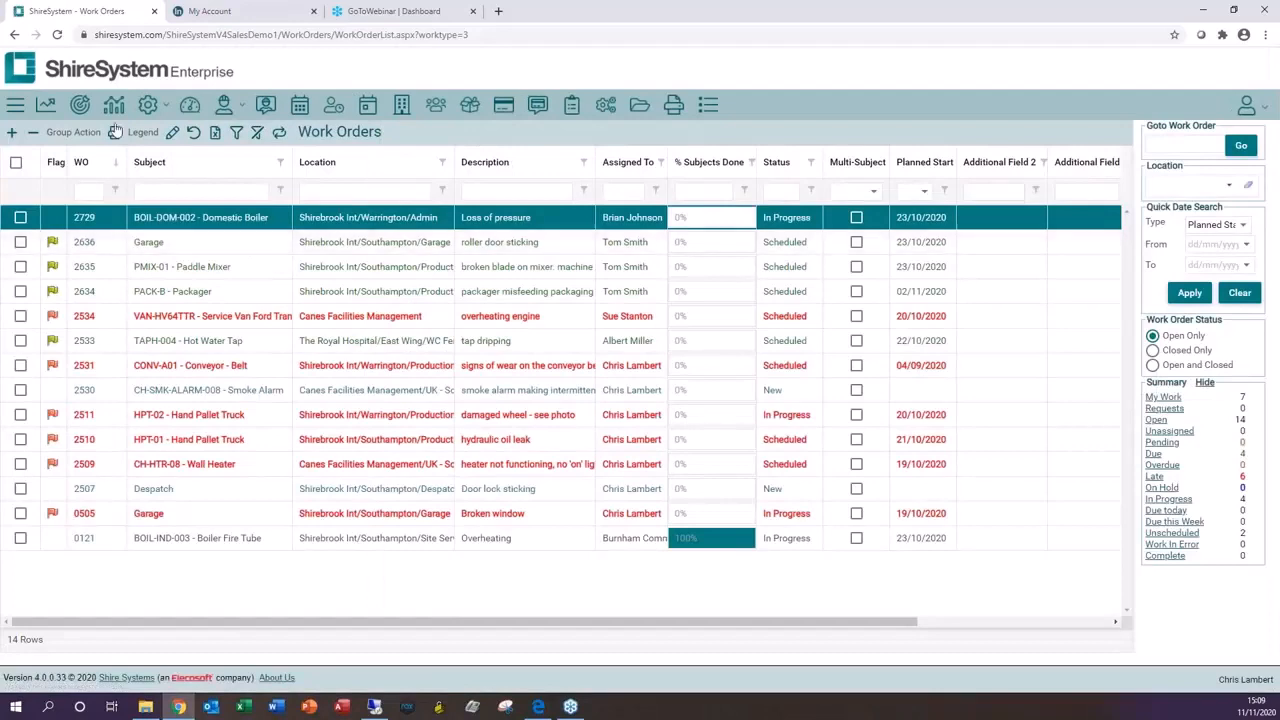
click(47, 108)
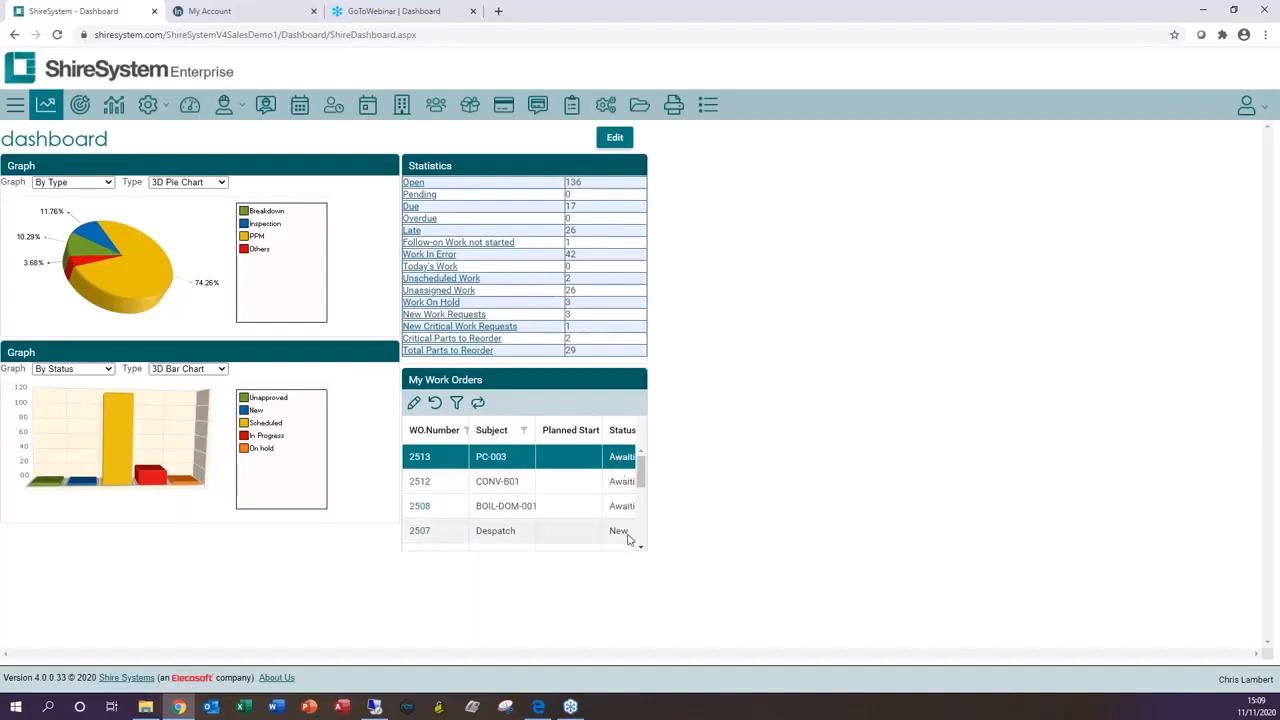
Step: Open the Lookups page and view the Asset Category lookup list
click(708, 108)
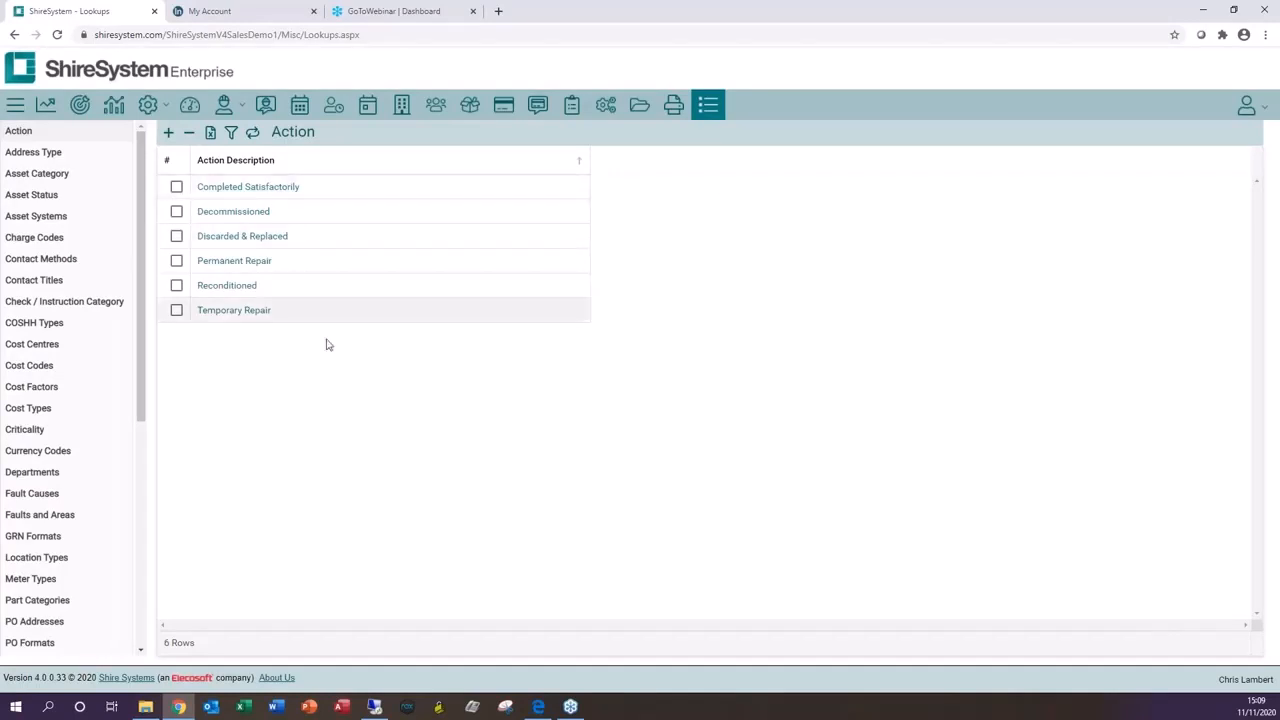
drag(143, 260, 173, 272)
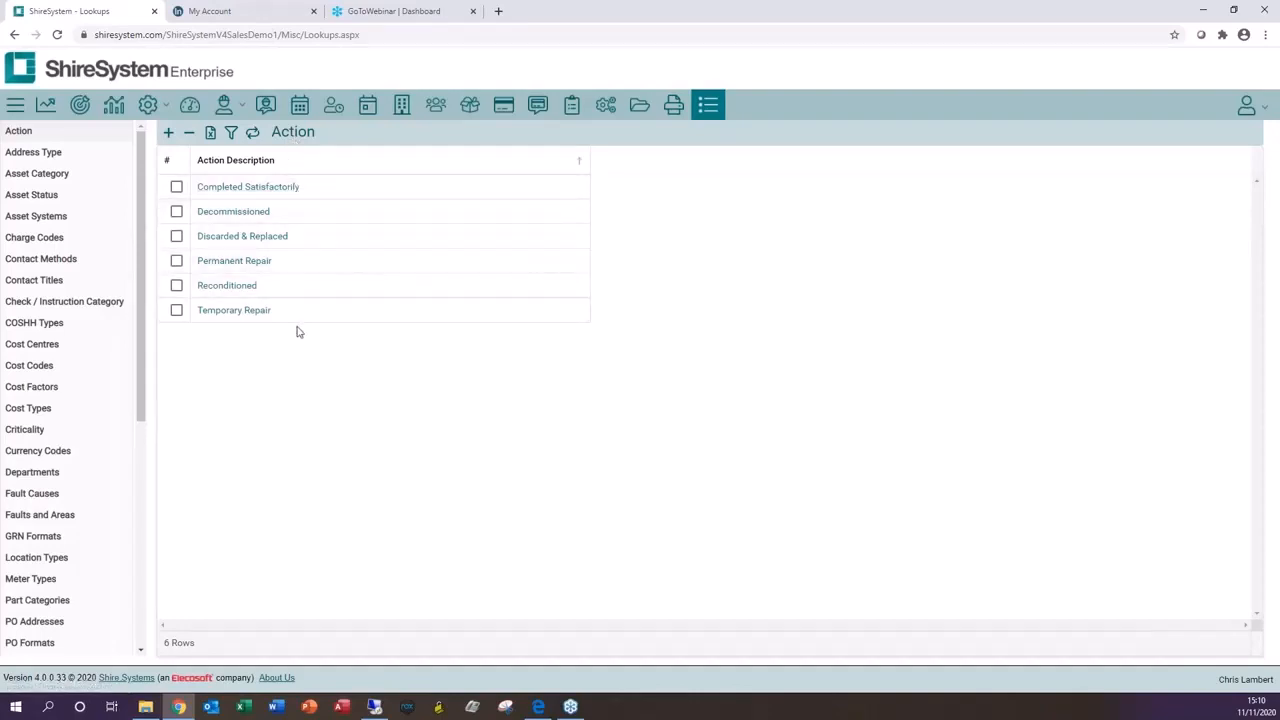
click(80, 174)
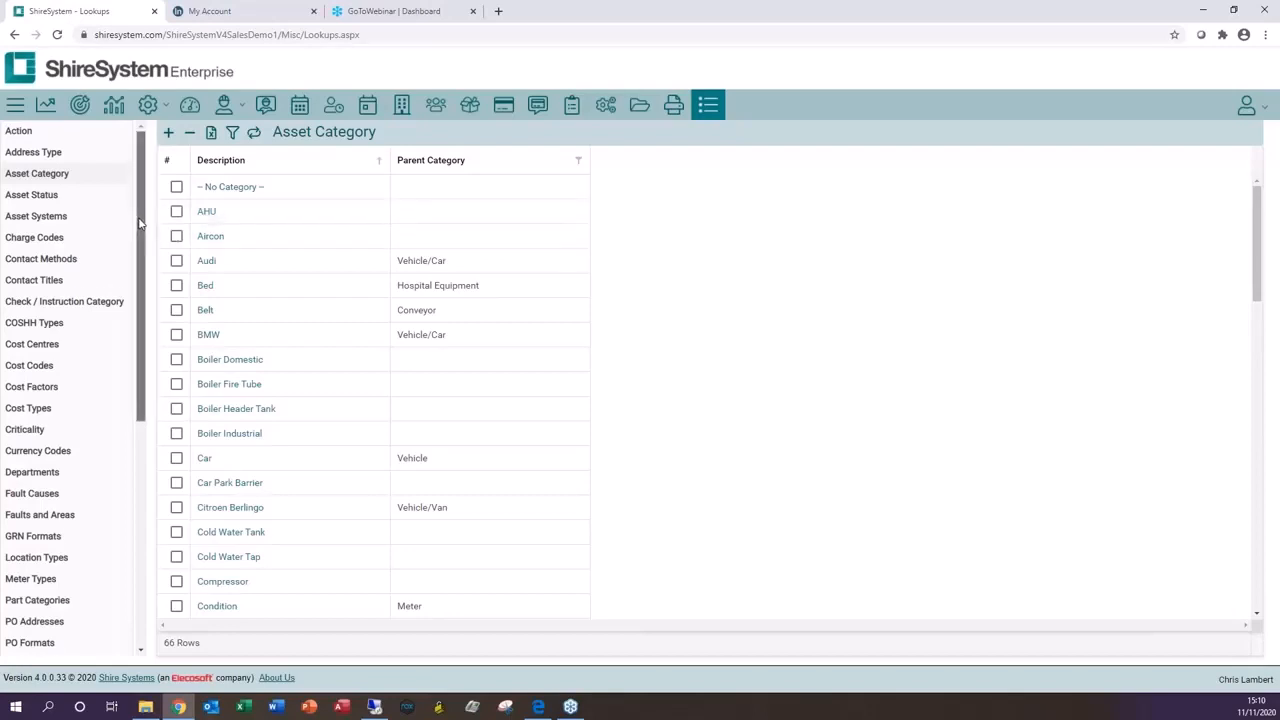
Step: Open the AHU fault group under Faults and Areas and scroll through its fault areas
drag(140, 224, 135, 312)
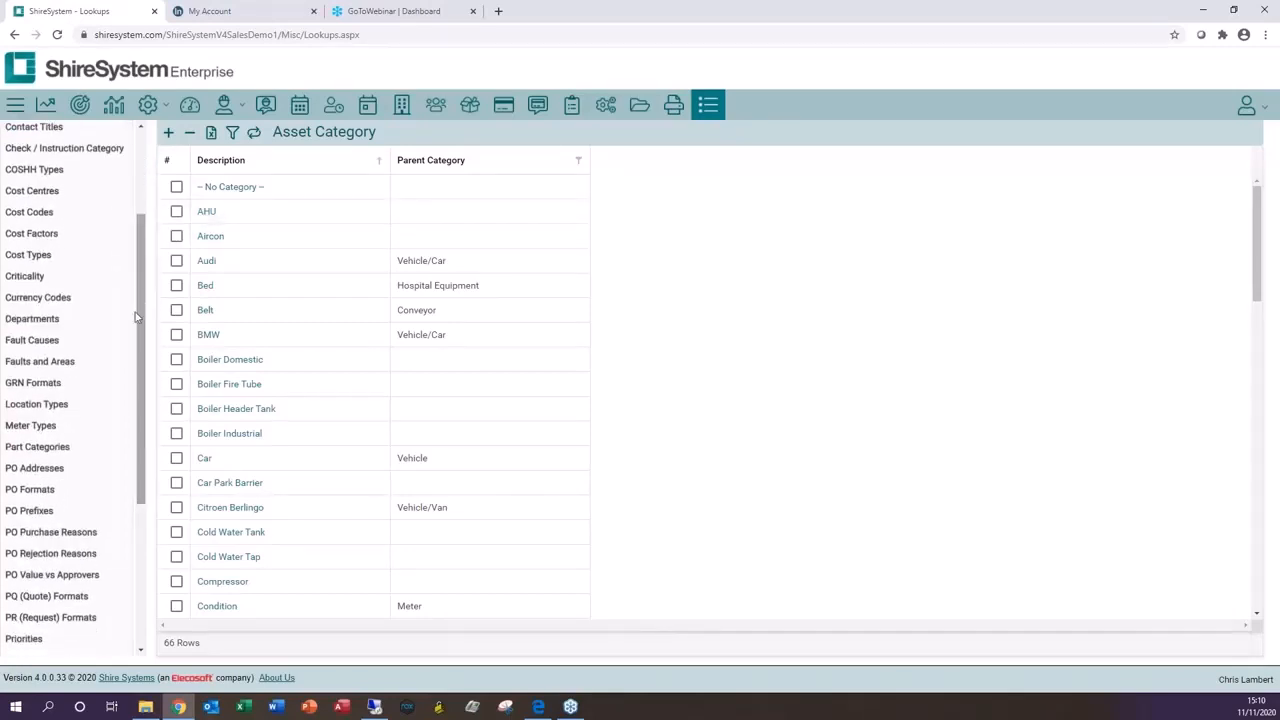
click(44, 364)
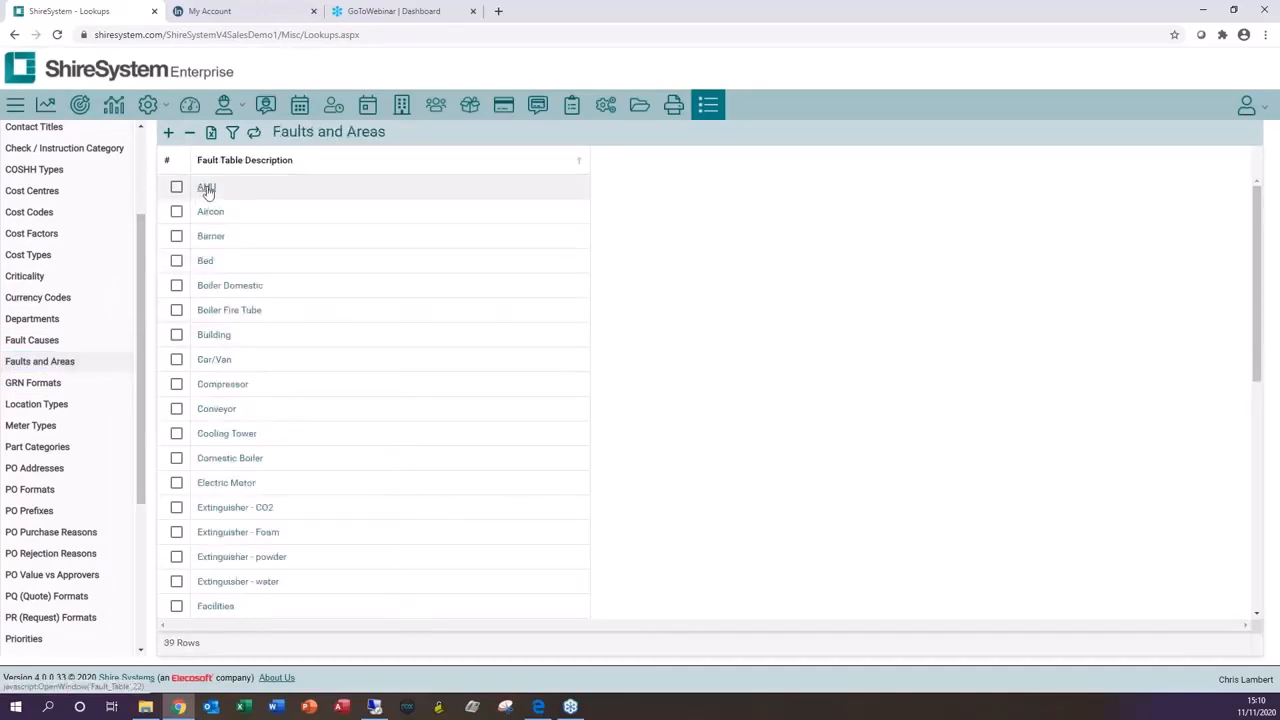
click(207, 189)
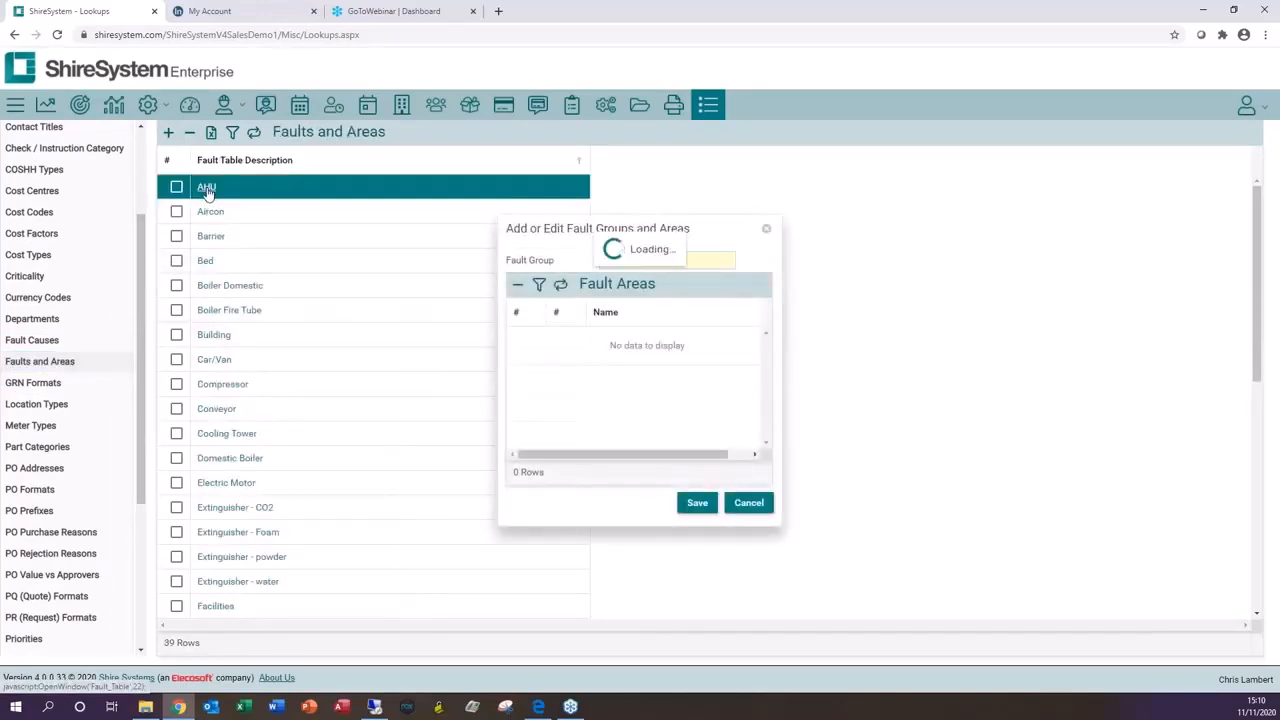
scroll(634, 362, down, 3)
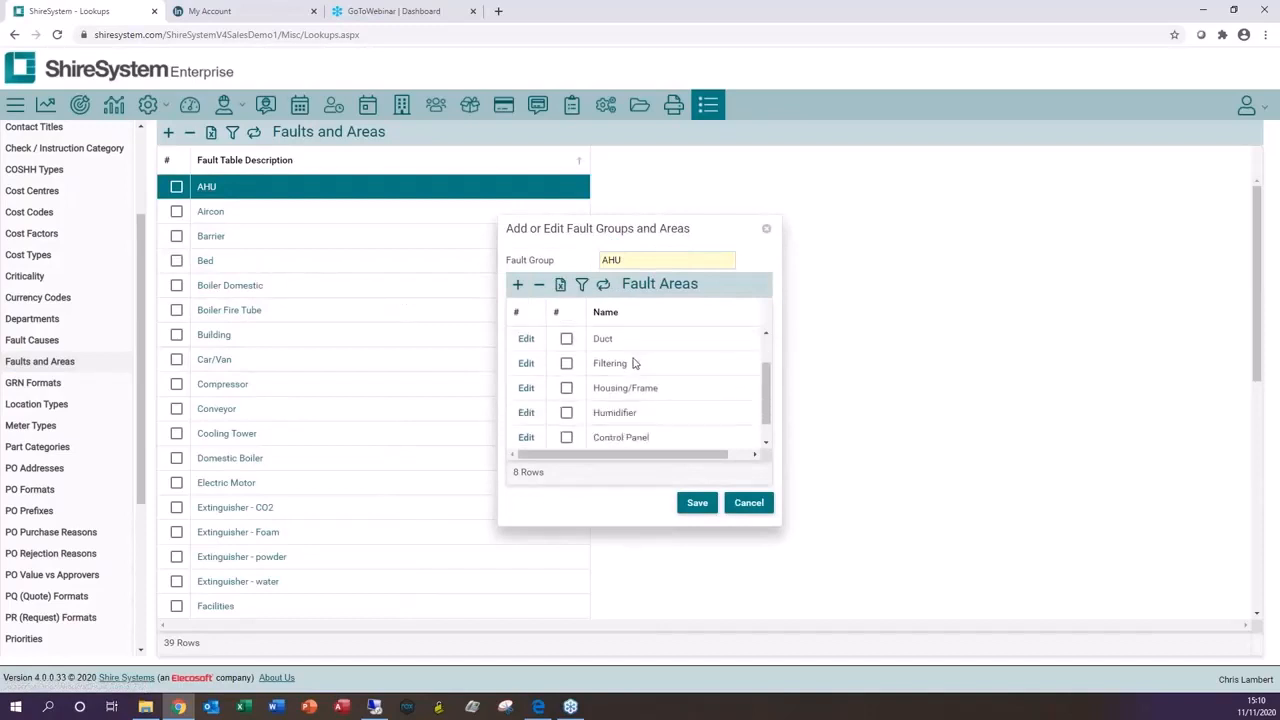
scroll(634, 364, up, 3)
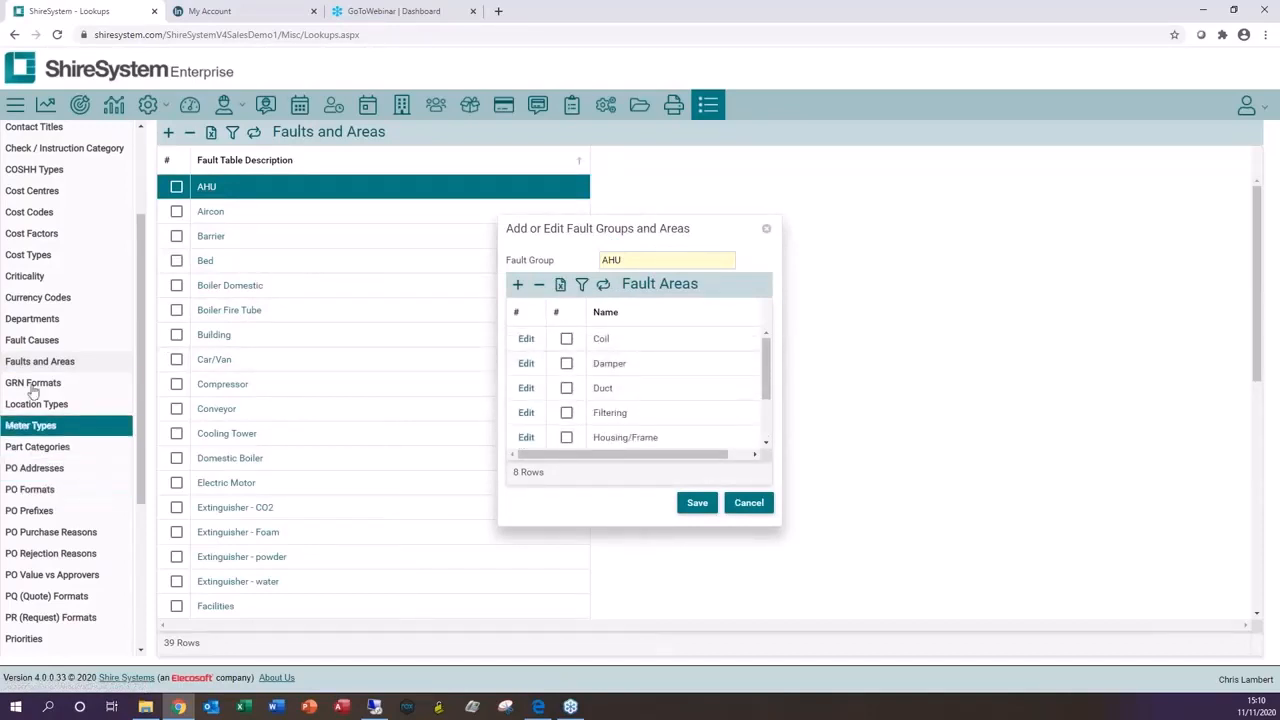
Step: Browse the Fault Causes, Priorities, Standard Text and Work Types lookup lists
click(35, 341)
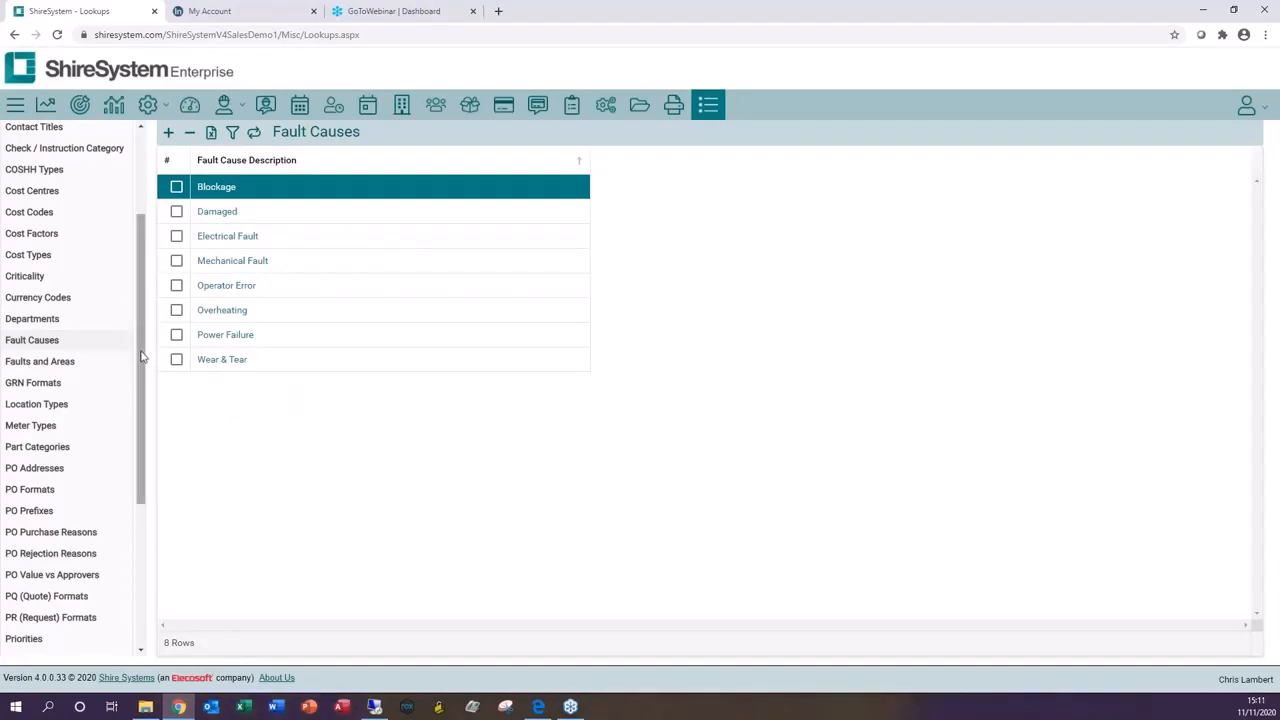
scroll(70, 420, down, 3)
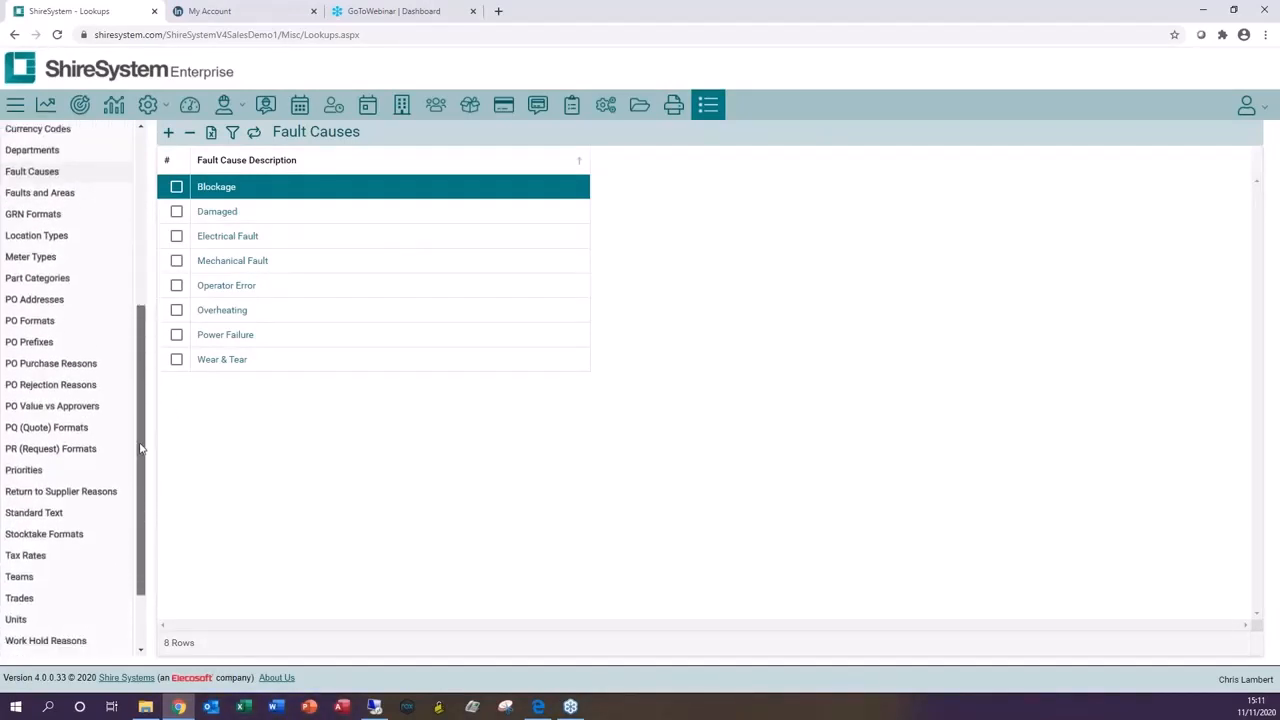
click(49, 472)
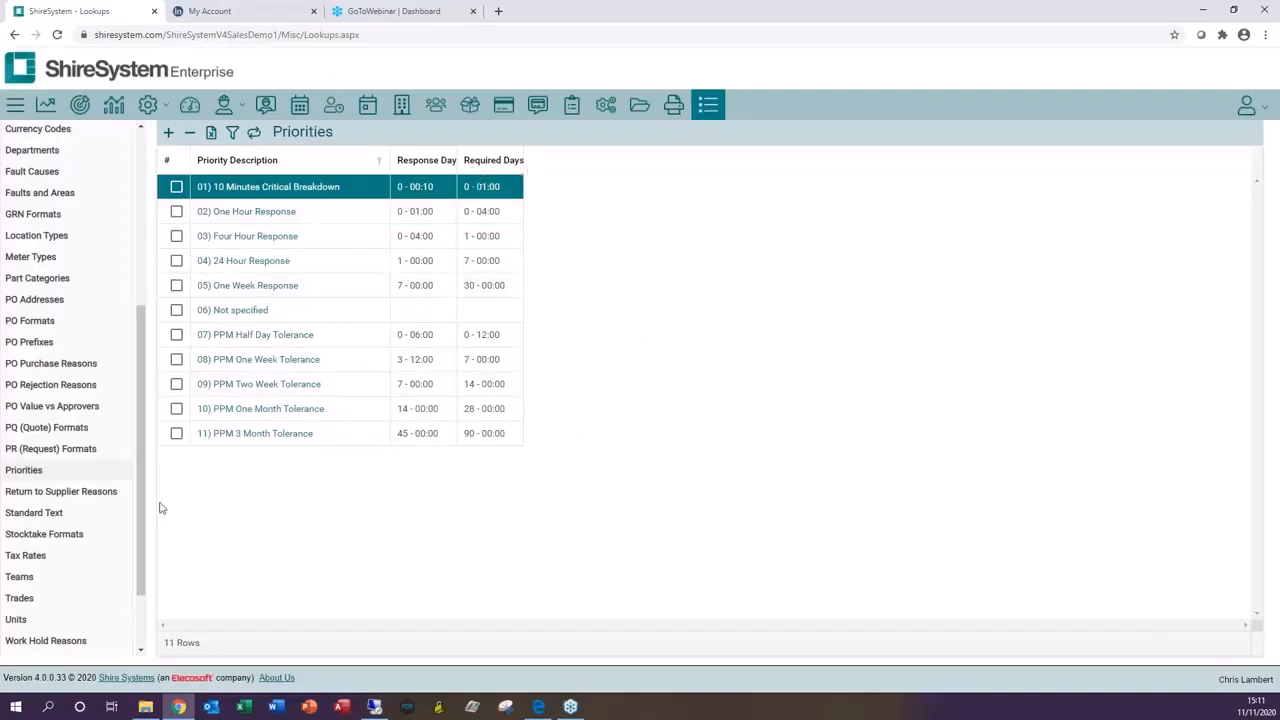
click(55, 513)
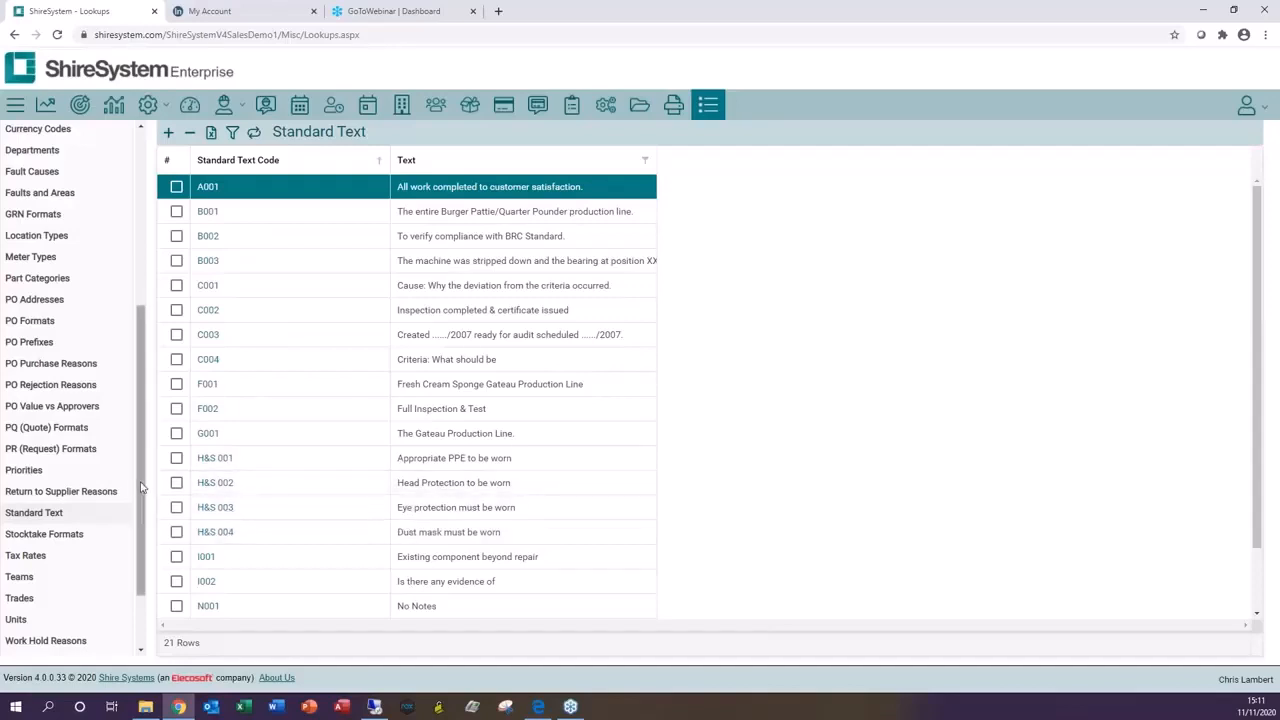
drag(143, 495, 145, 550)
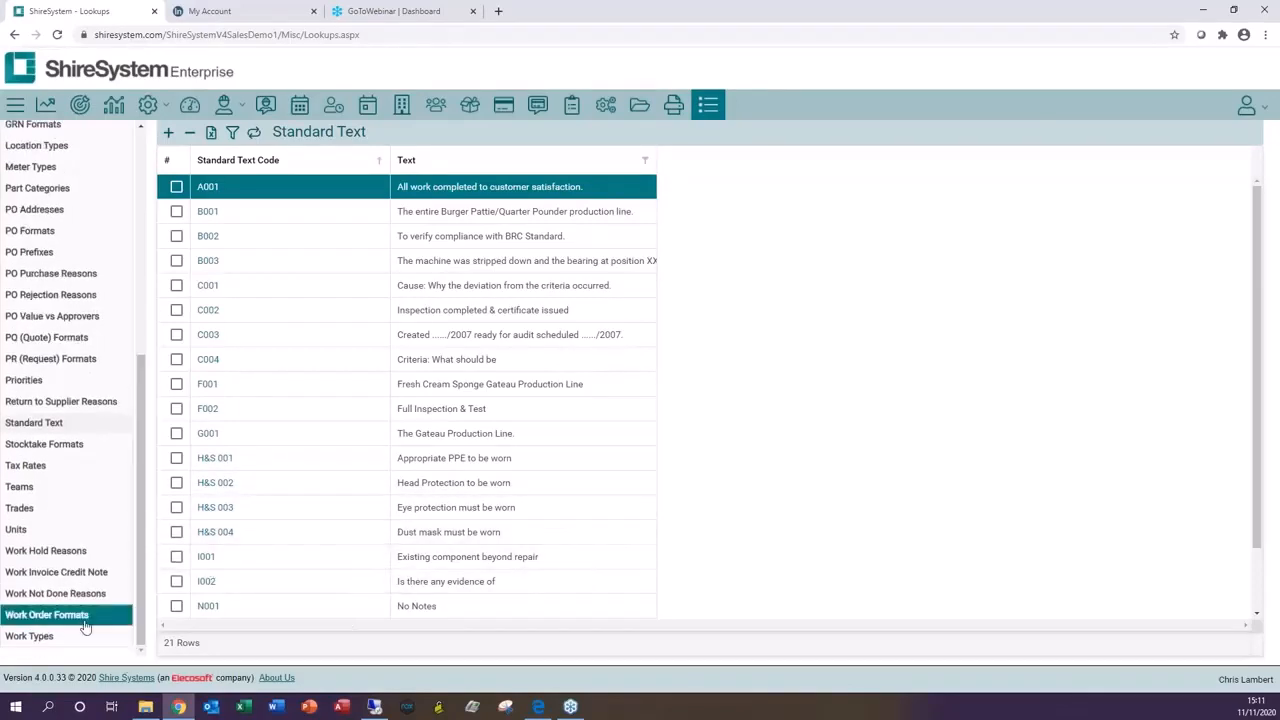
click(30, 636)
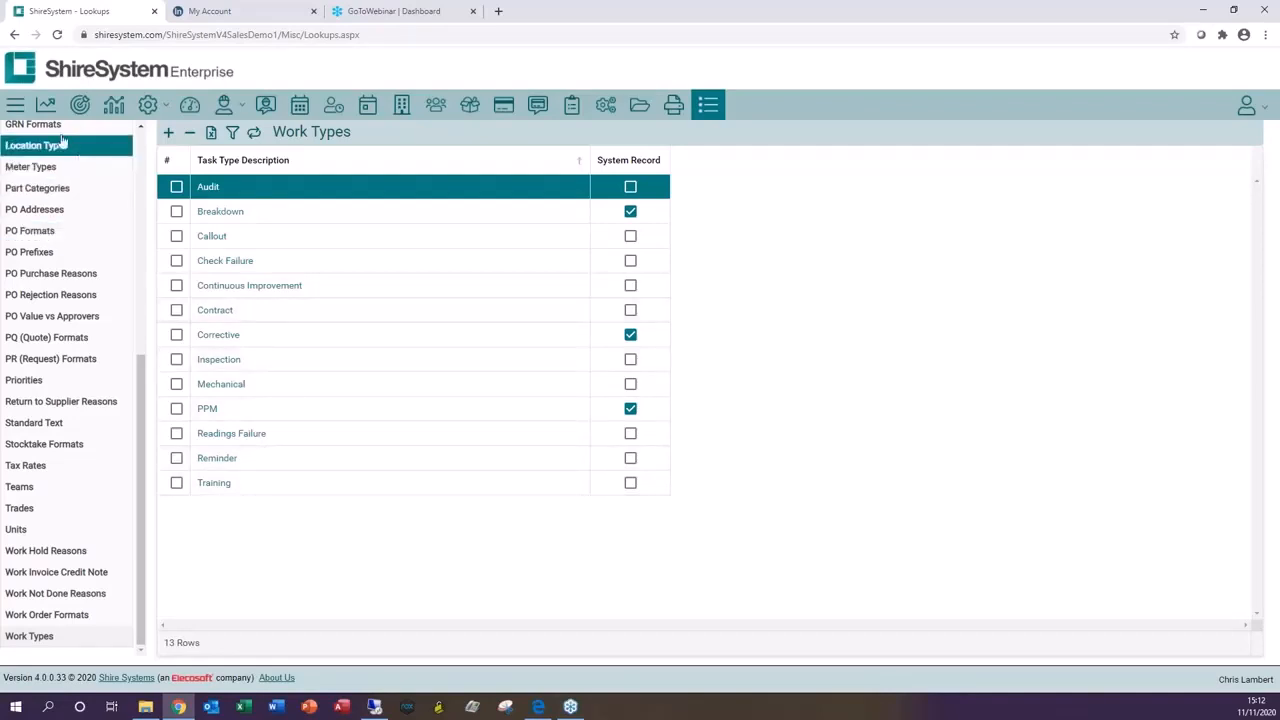
Step: Search the navigation menu for attribute, open the Attributes page and view the AHU asset attributes
click(45, 105)
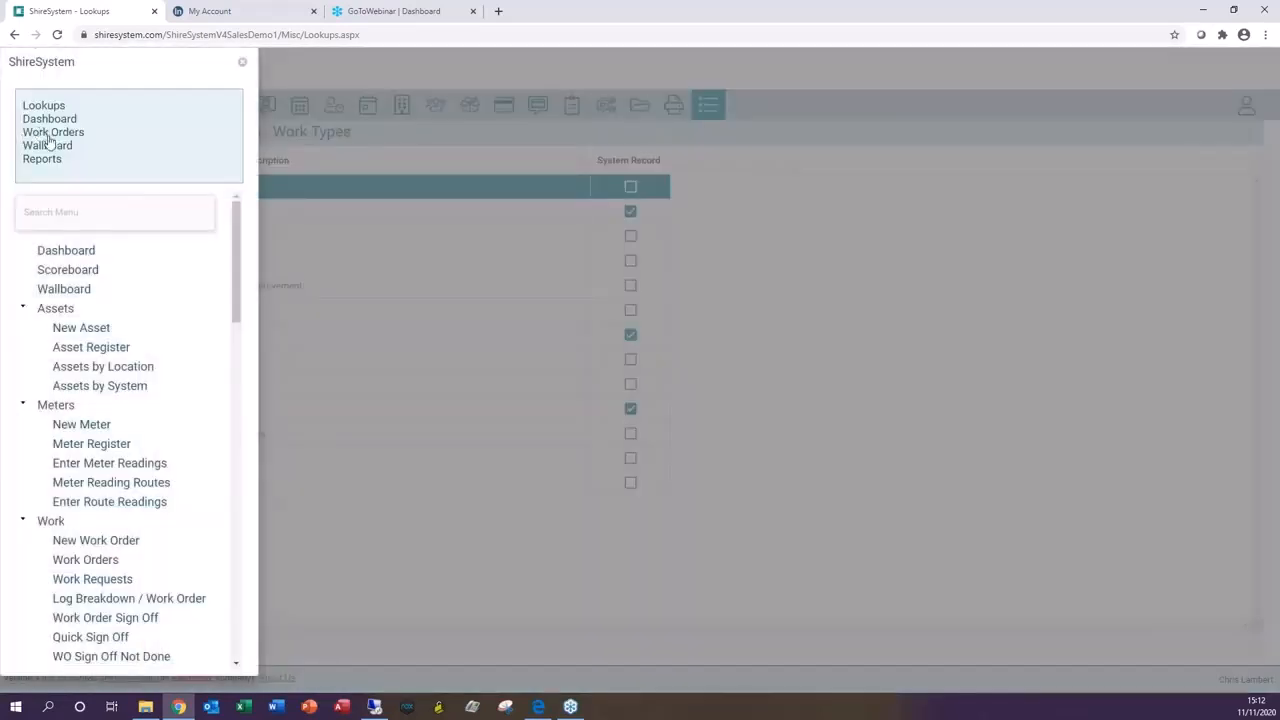
click(74, 213)
text(attr)
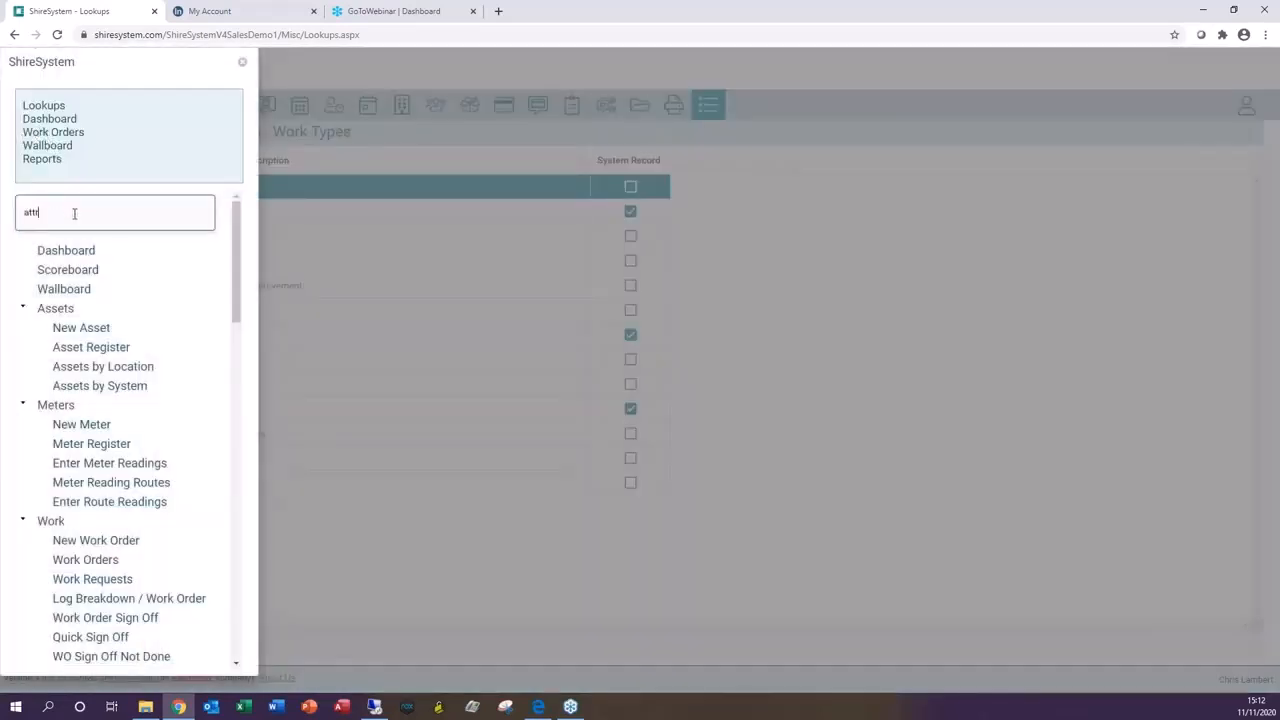
text(ibute)
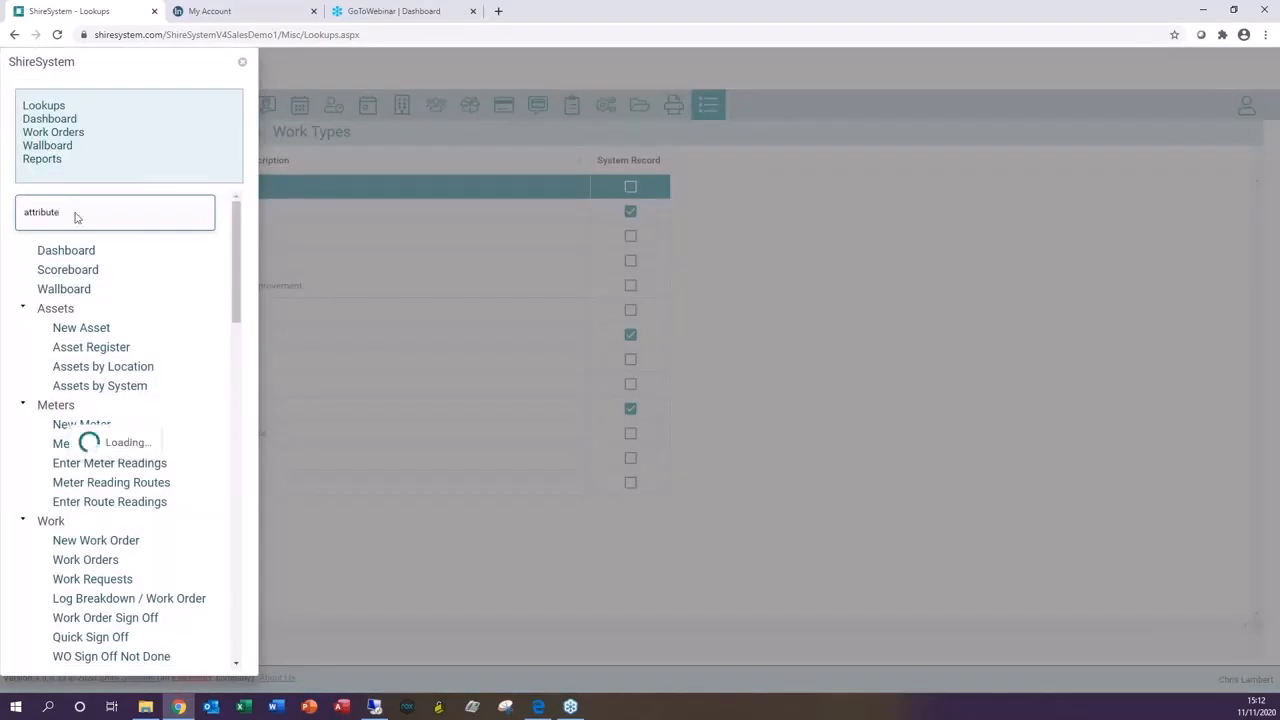
click(78, 270)
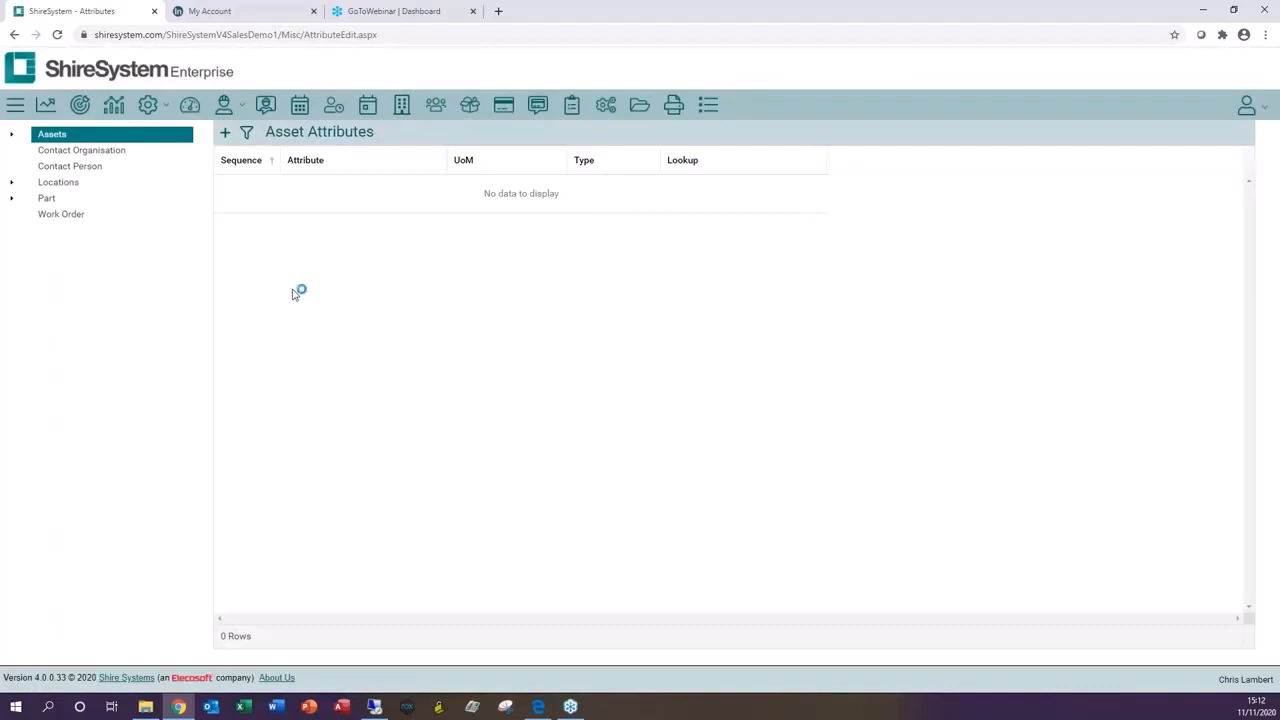
click(12, 138)
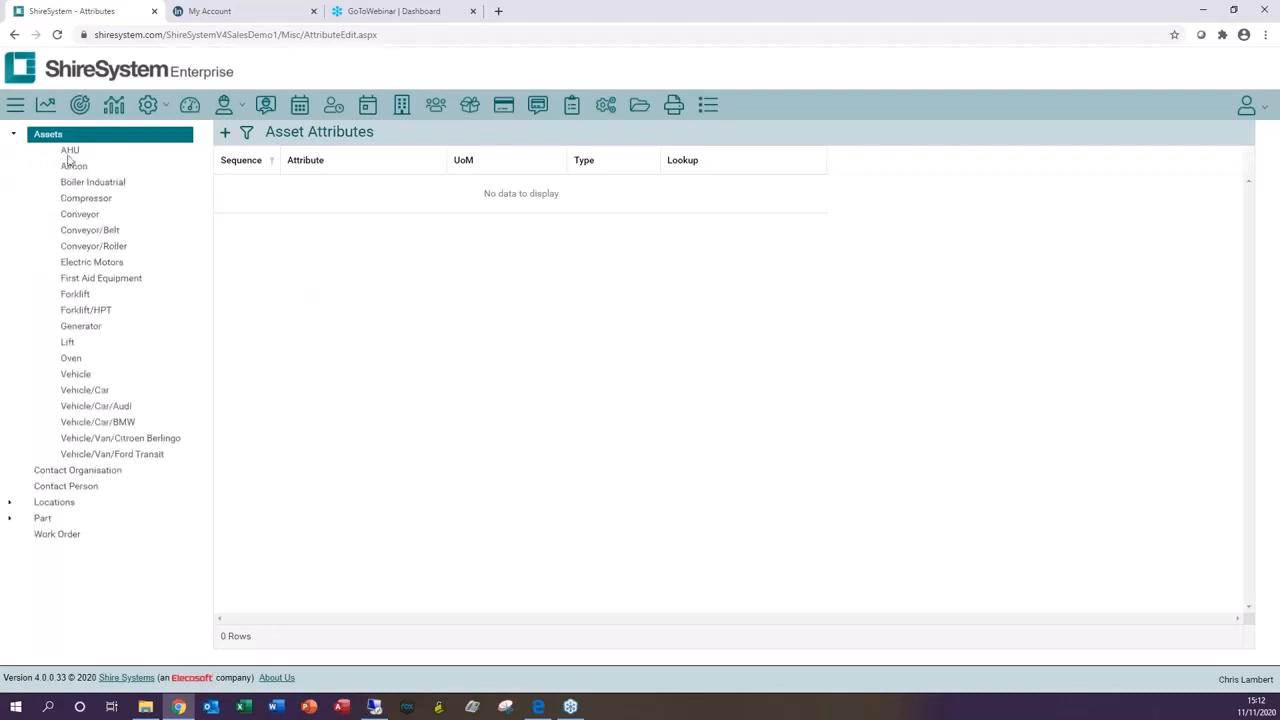
click(70, 152)
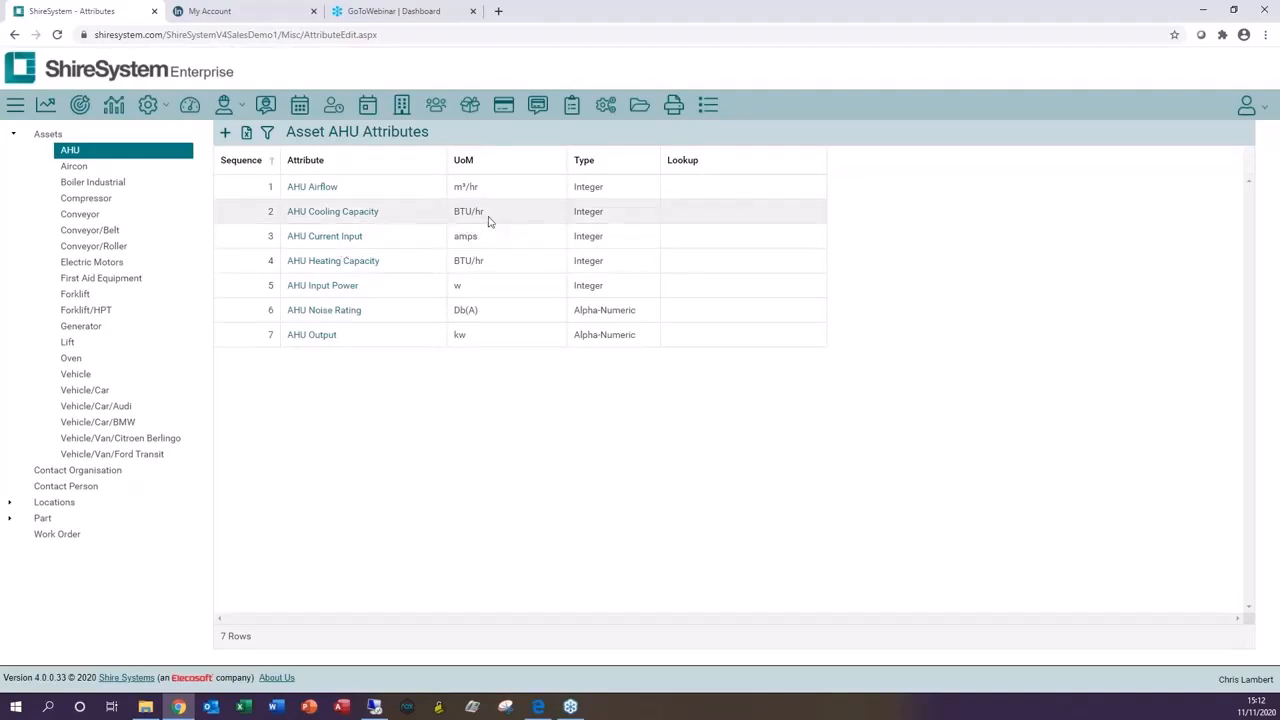
Step: Open the Locations tree and expand Canes Facilities Management with its UK - North and UK - South regions
click(404, 110)
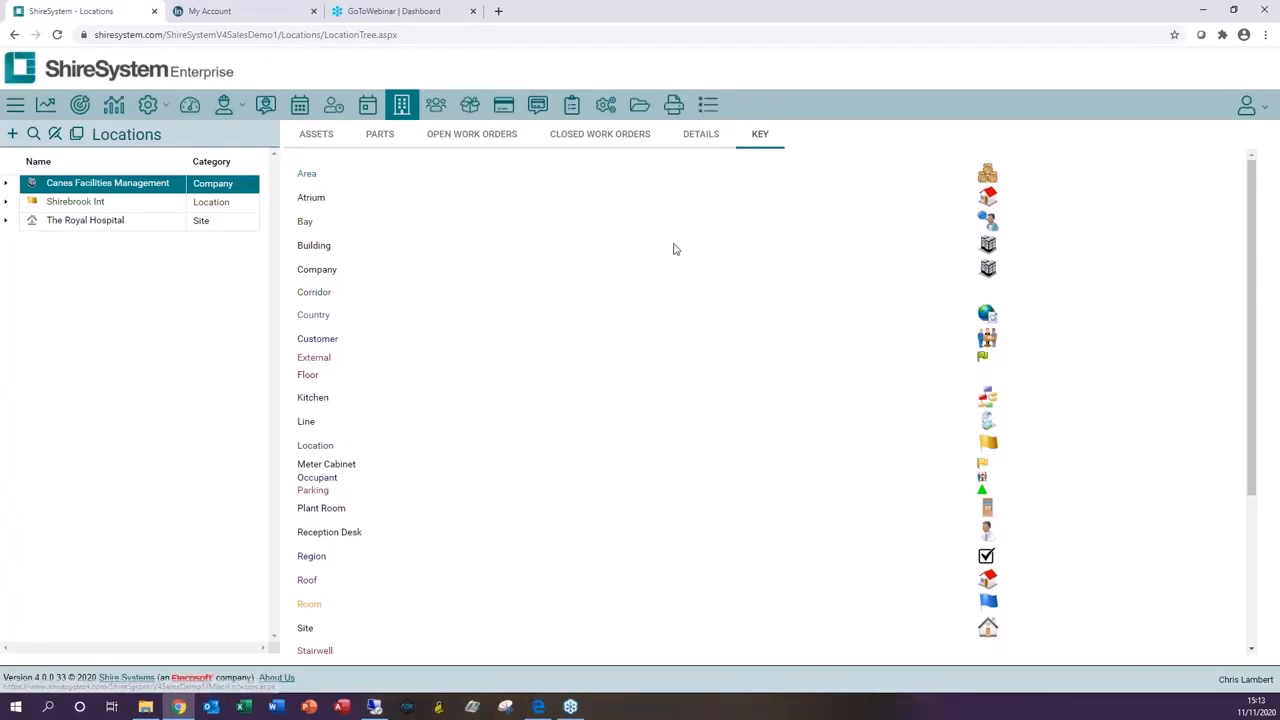
click(6, 184)
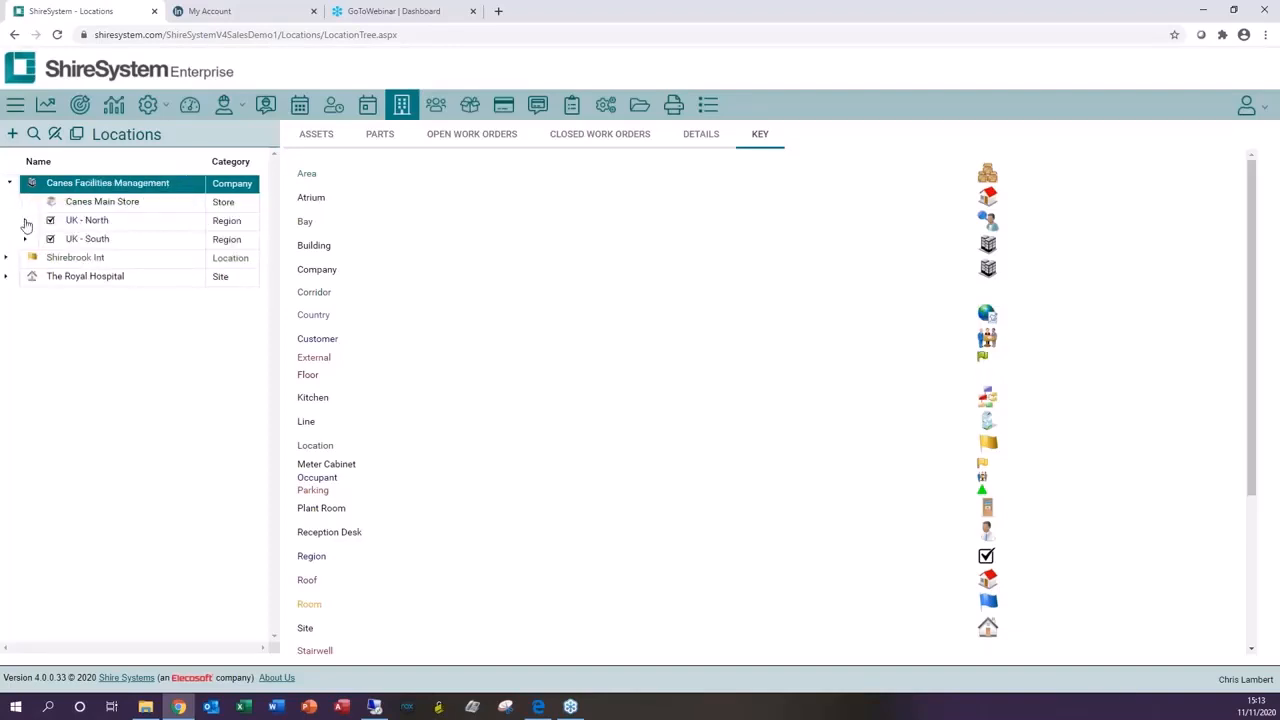
click(26, 222)
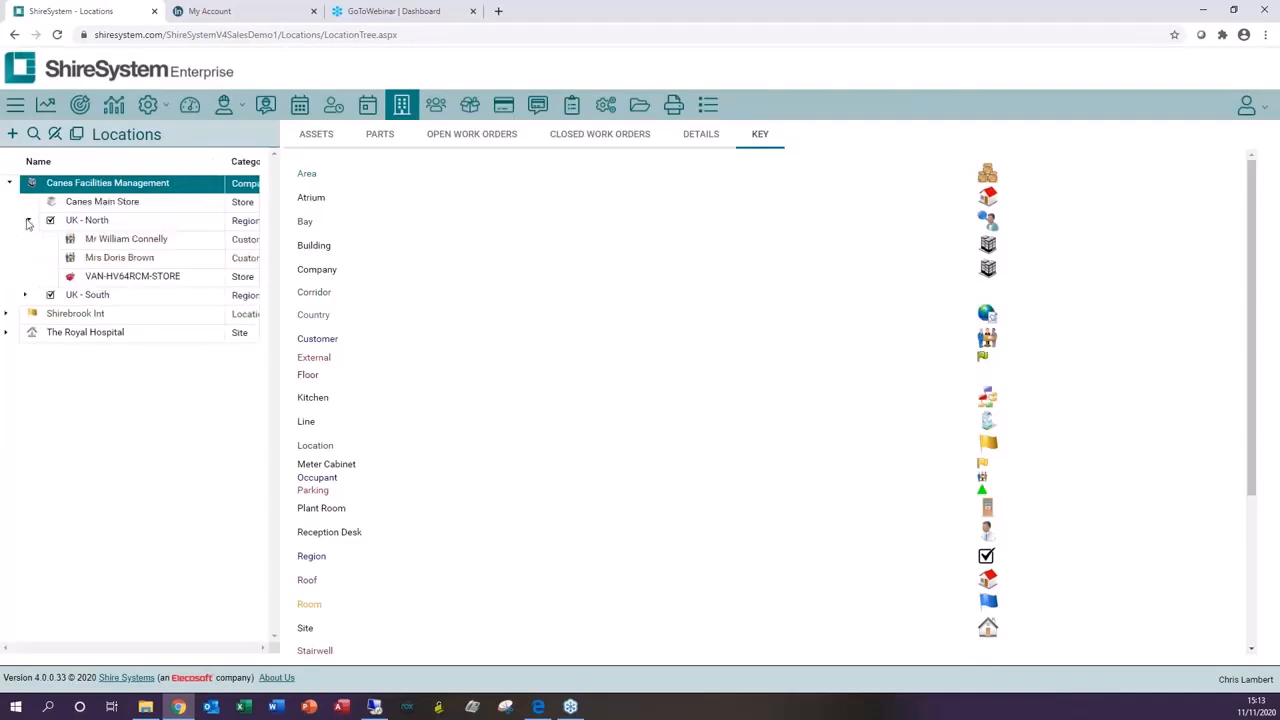
click(26, 295)
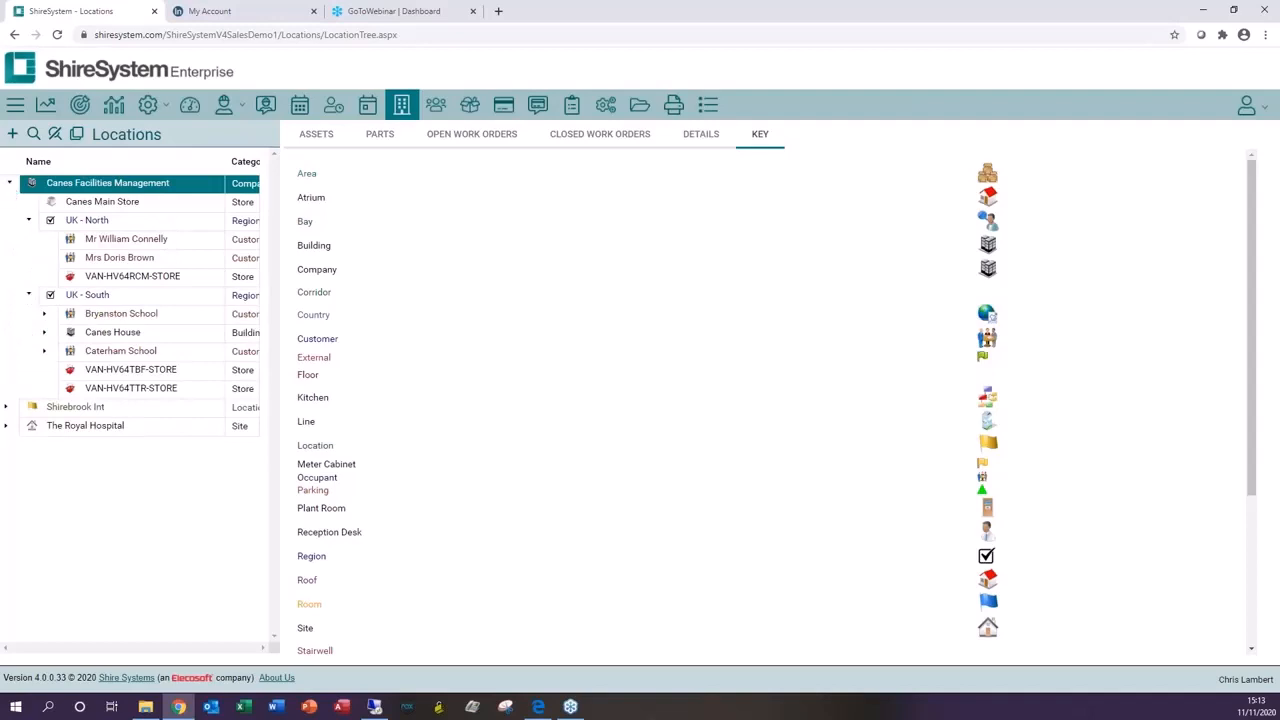
click(9, 184)
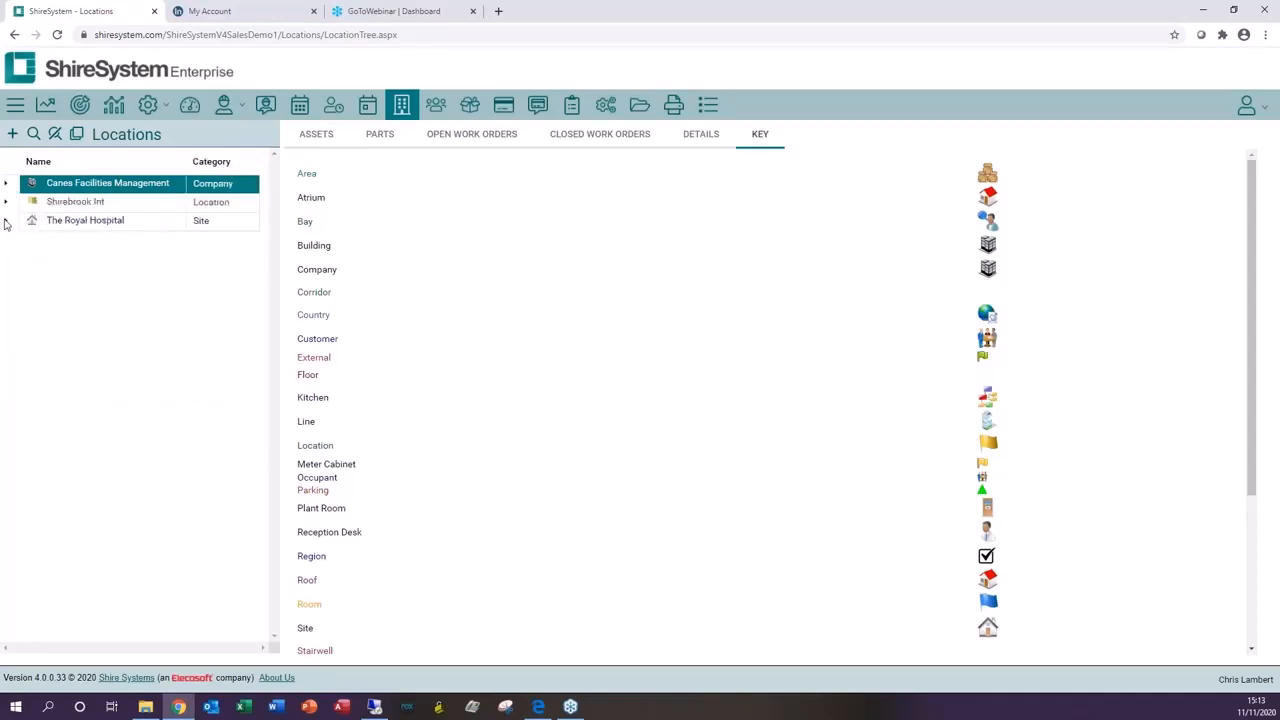
Step: Expand The Royal Hospital's East Wing and Ward A, and Shirebrook Int's Southampton site in the location tree
click(5, 221)
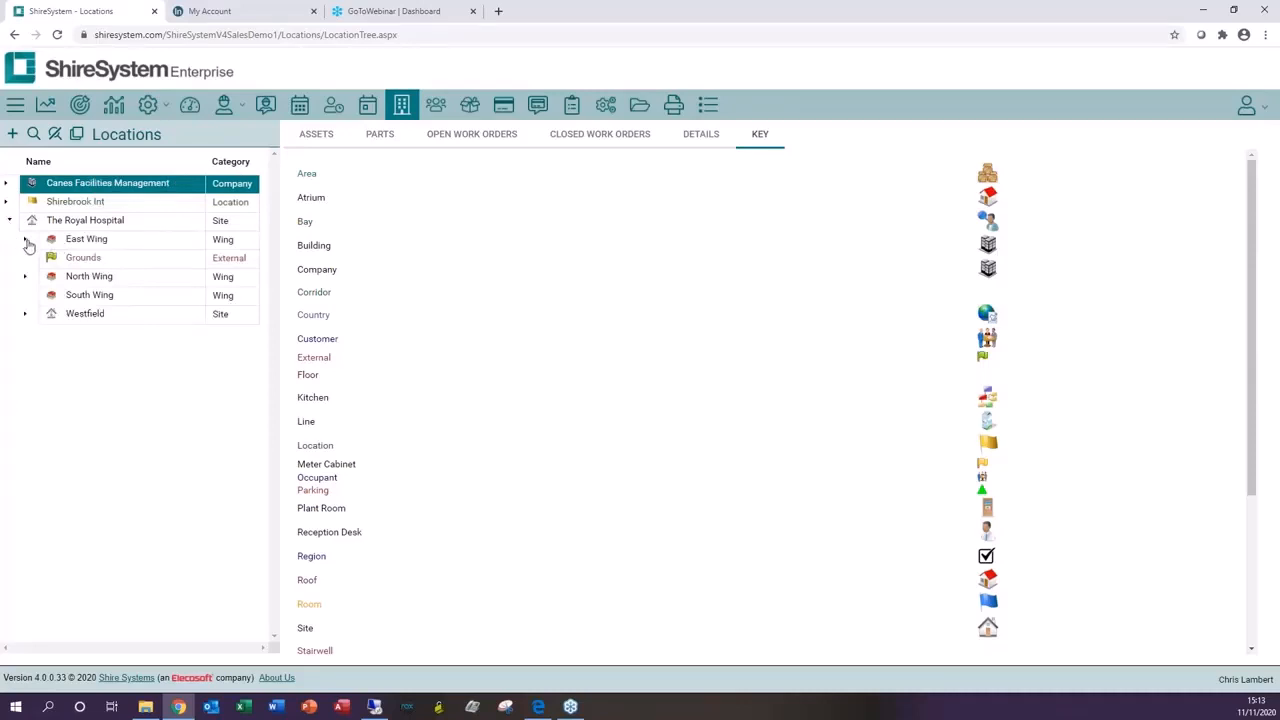
click(26, 240)
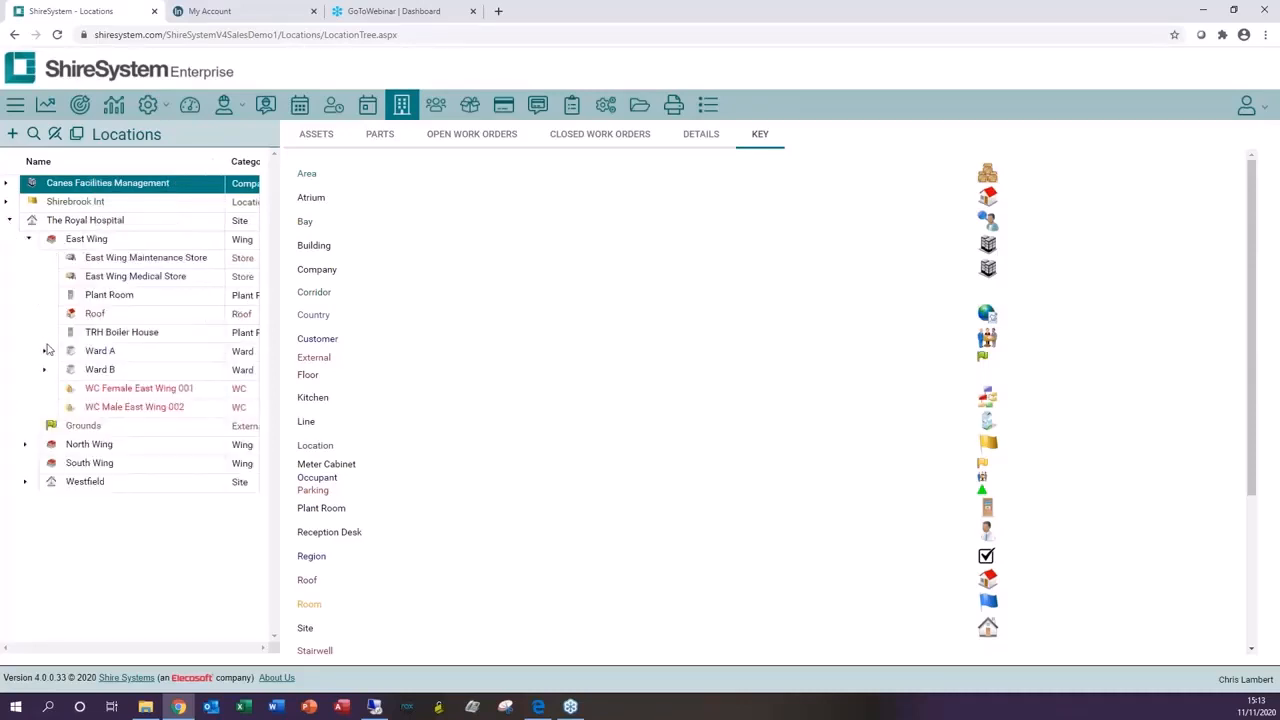
click(43, 354)
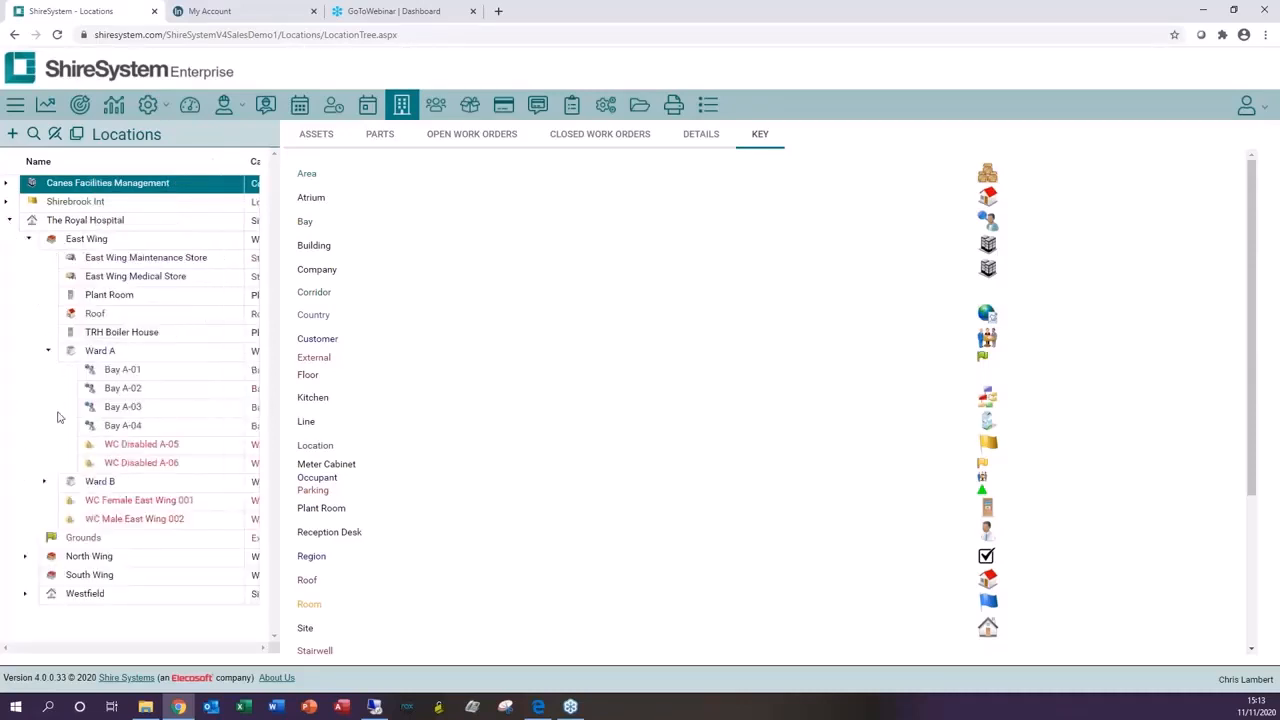
click(9, 221)
click(7, 204)
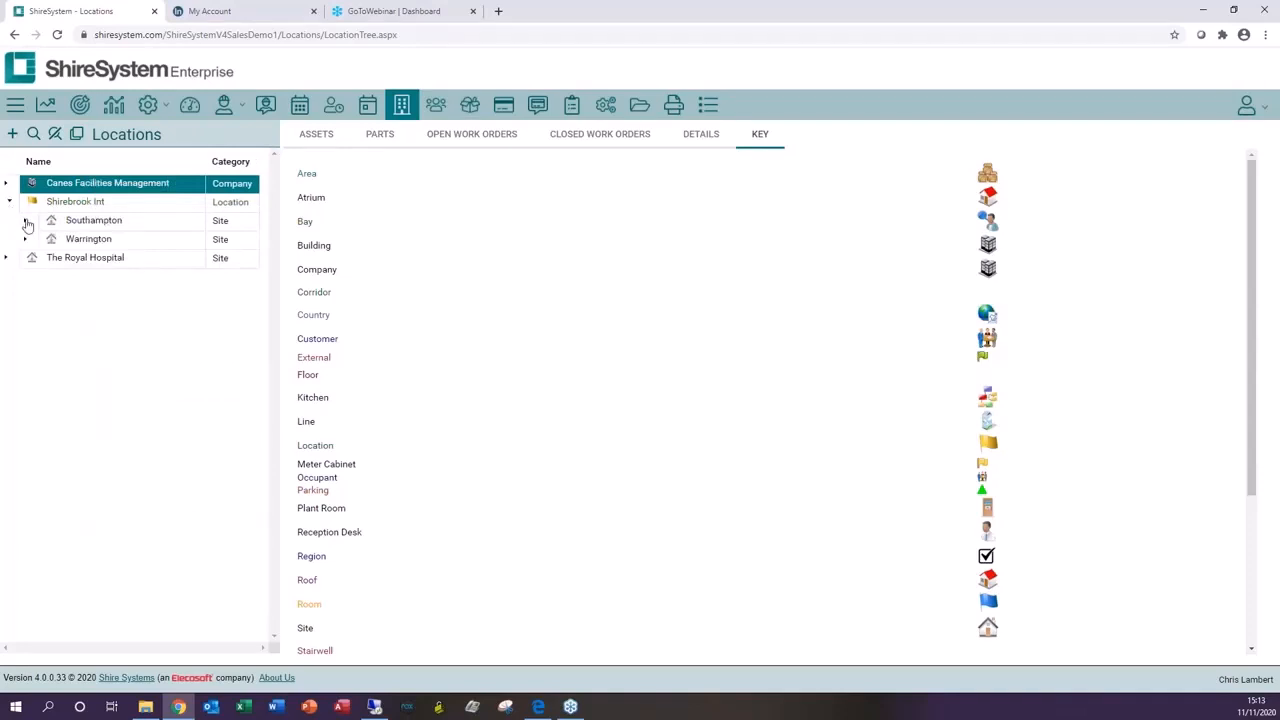
click(26, 222)
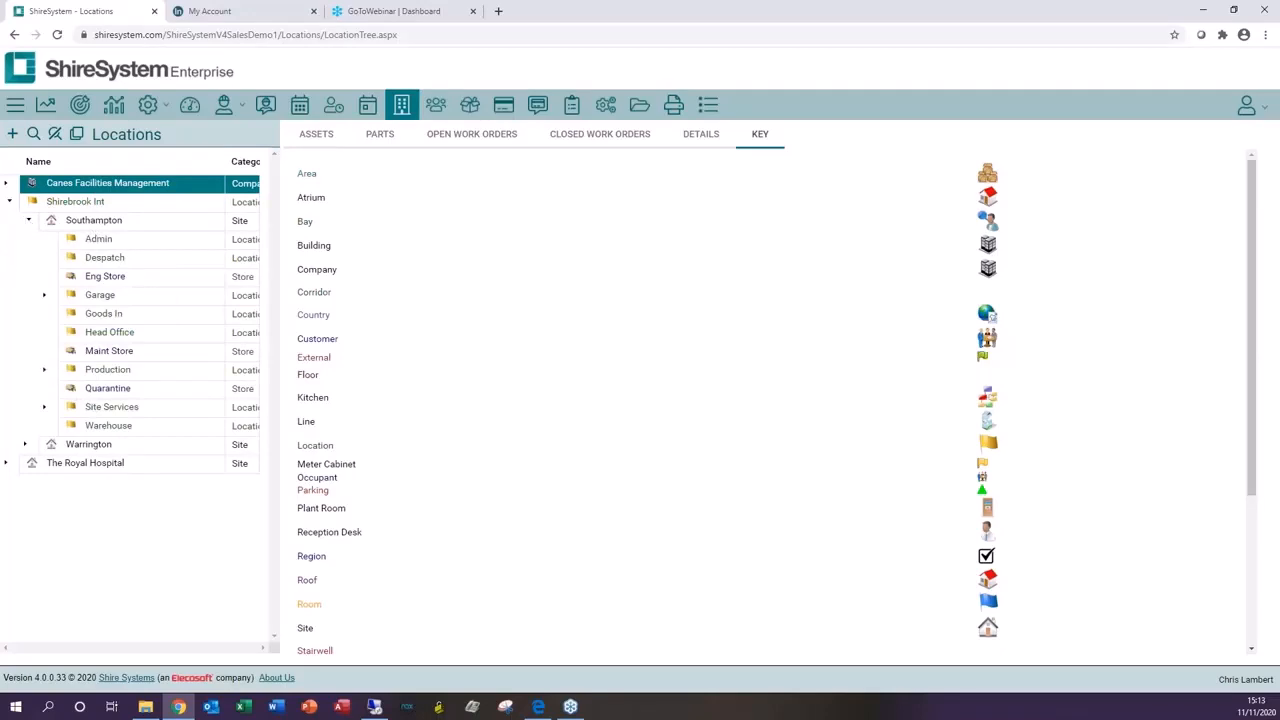
Step: Expand and select Production under Southampton, and view its assets, parts, open and closed work orders
click(44, 369)
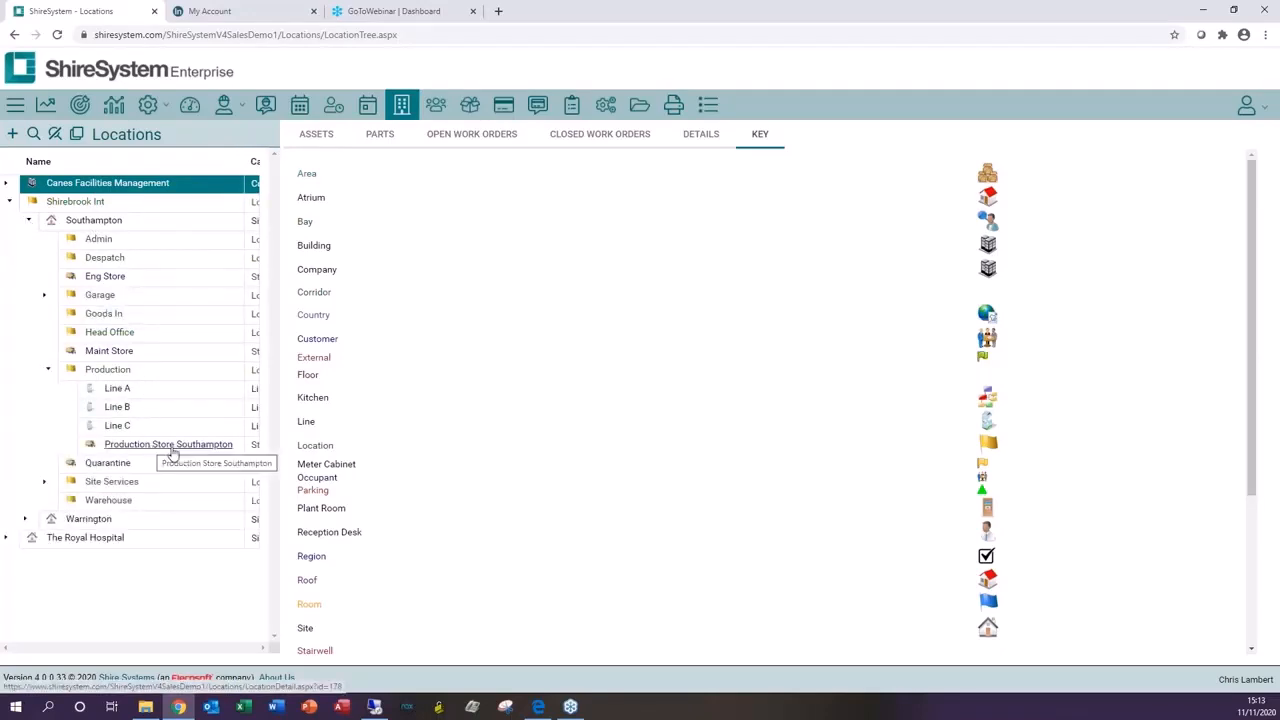
click(171, 373)
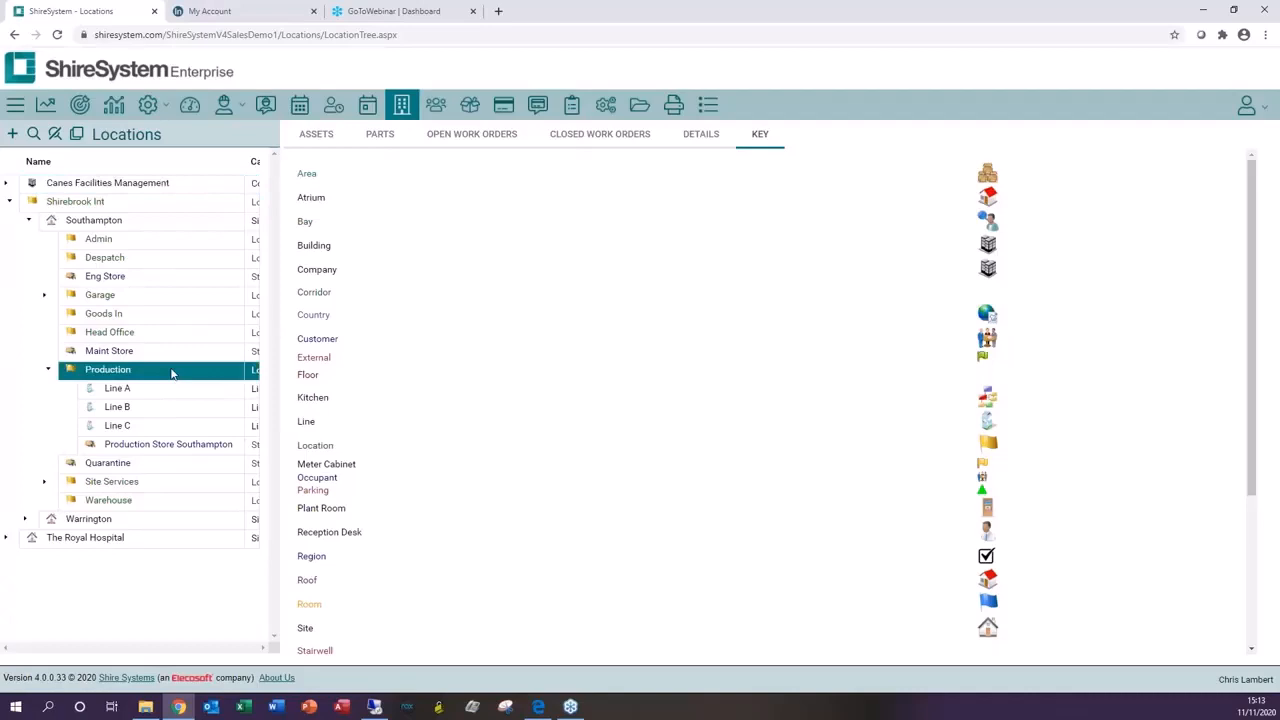
click(314, 135)
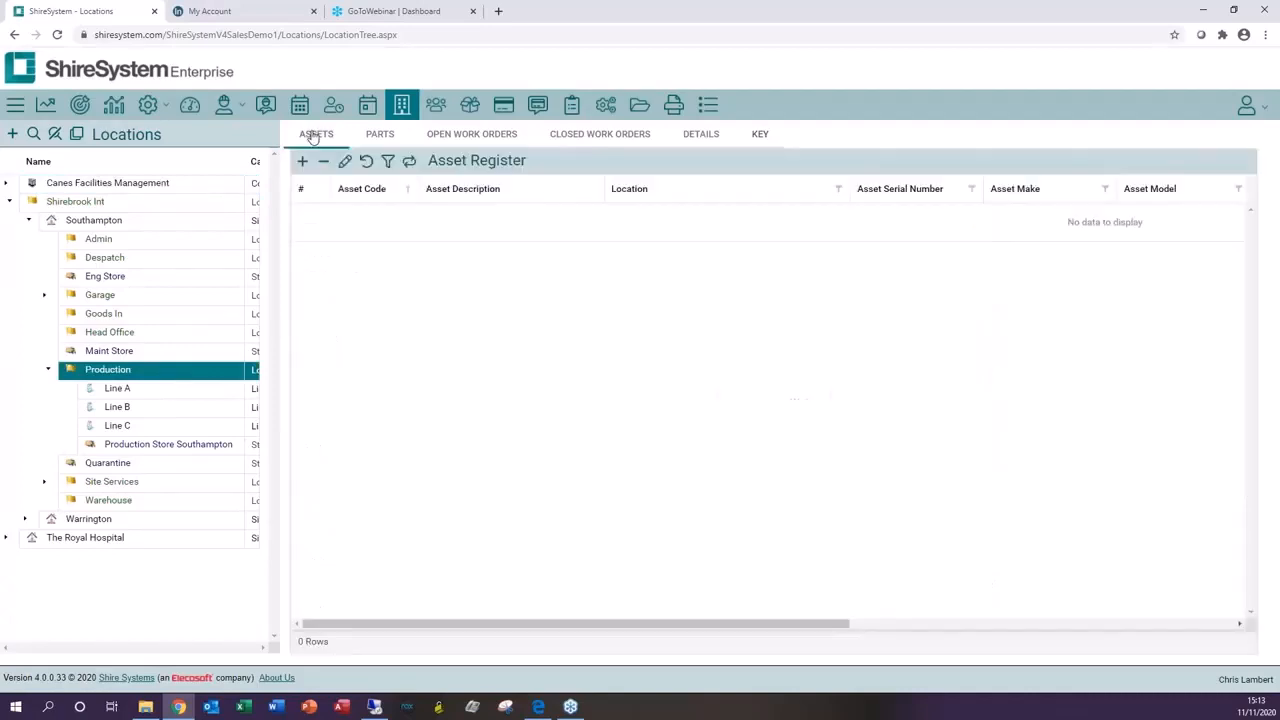
click(381, 135)
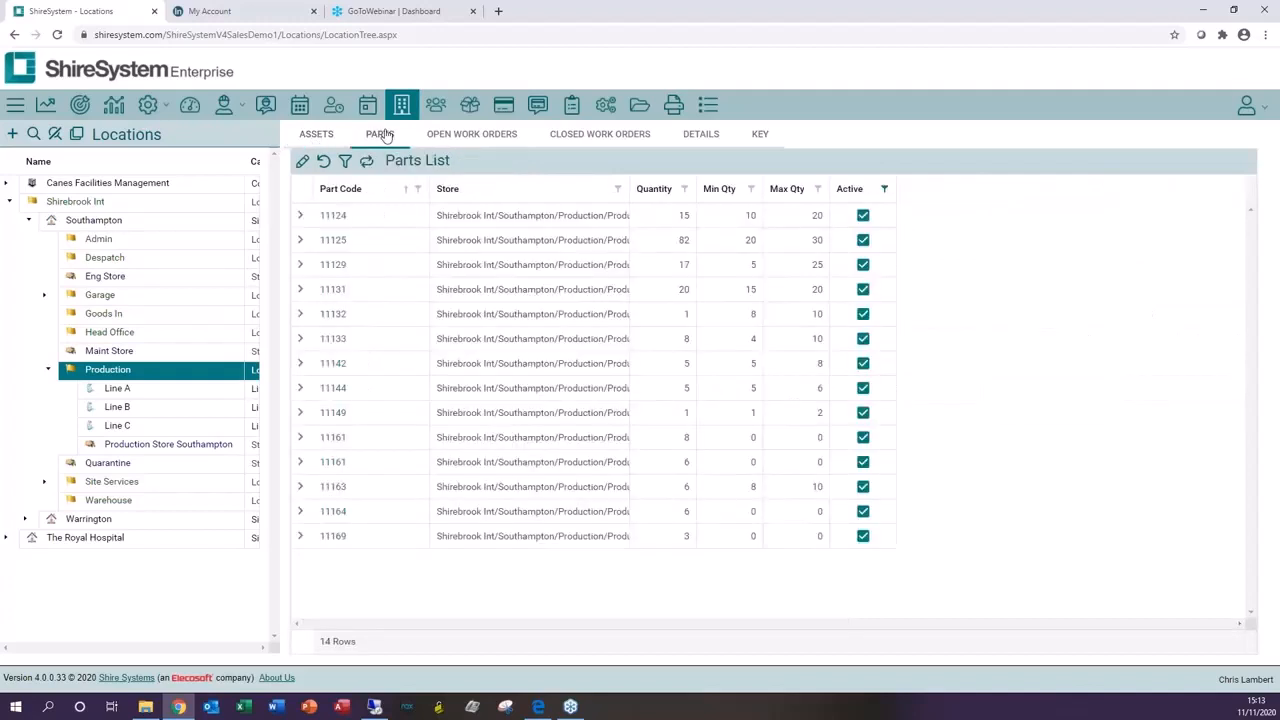
click(461, 136)
click(600, 133)
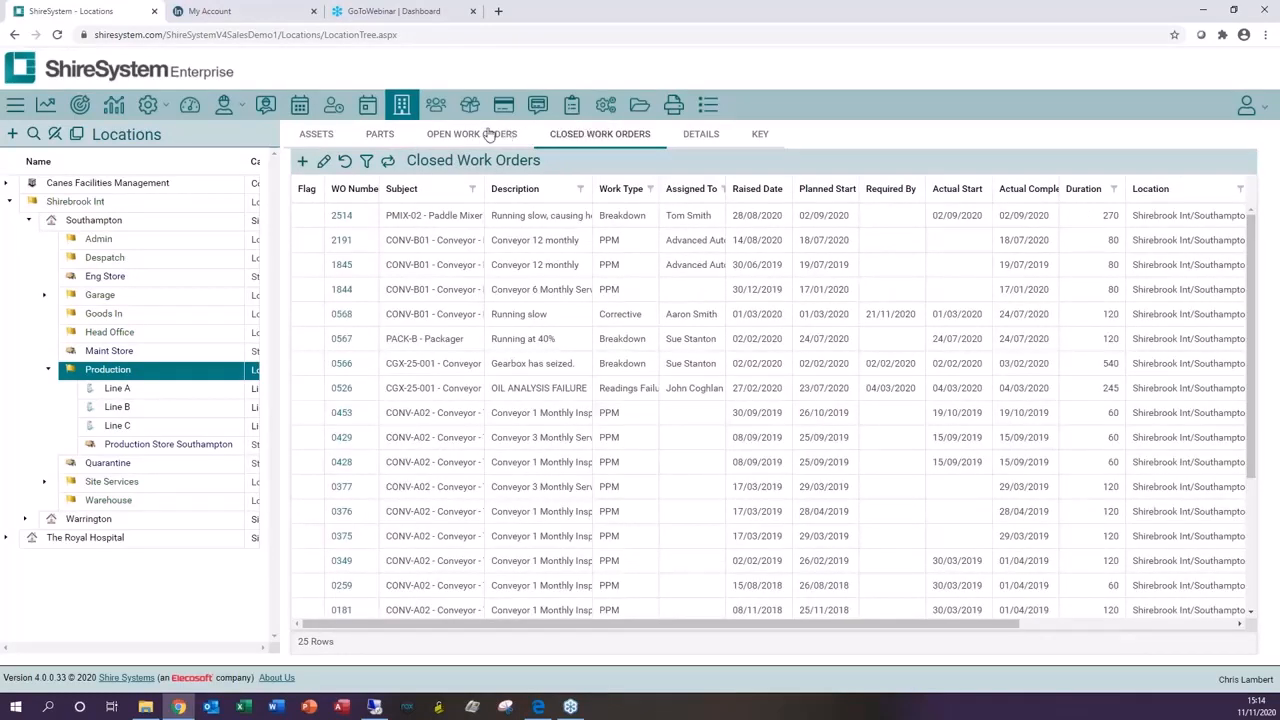
Step: Open the Contacts list and view the Air Conditioning Solutions (UK) Ltd contact's details, contact info and attributes
click(437, 106)
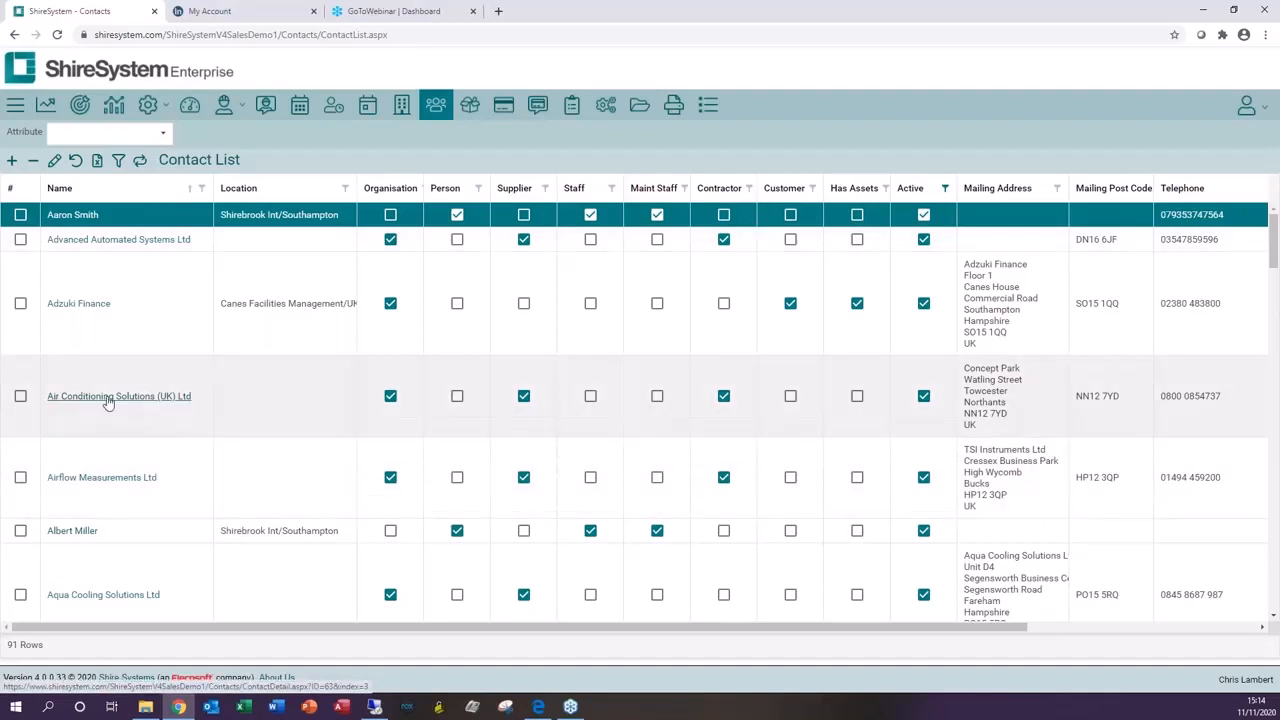
click(108, 400)
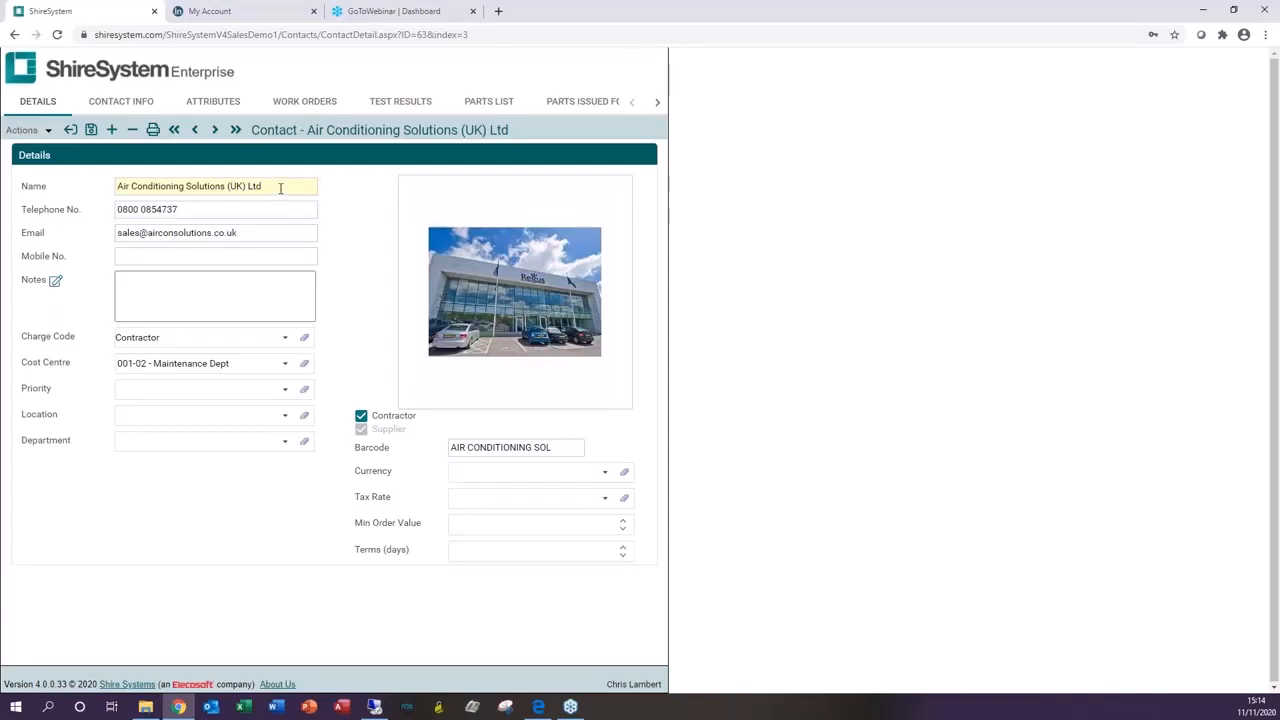
click(119, 103)
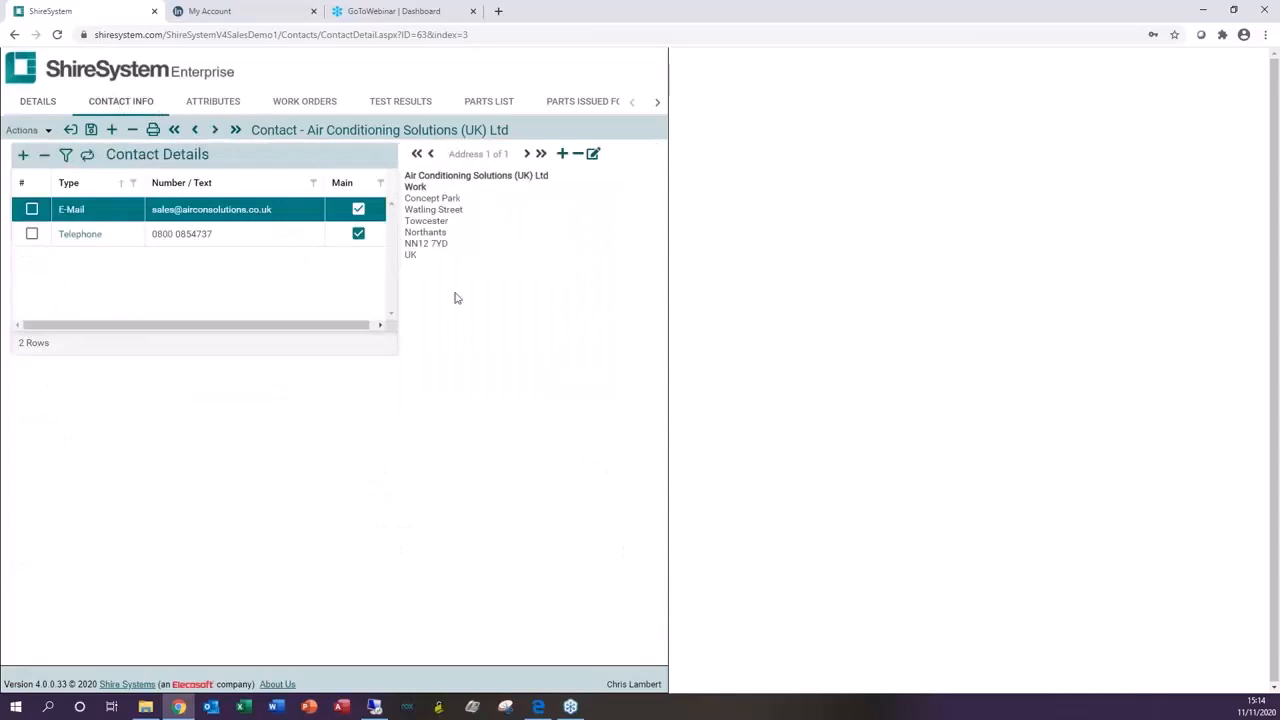
click(213, 103)
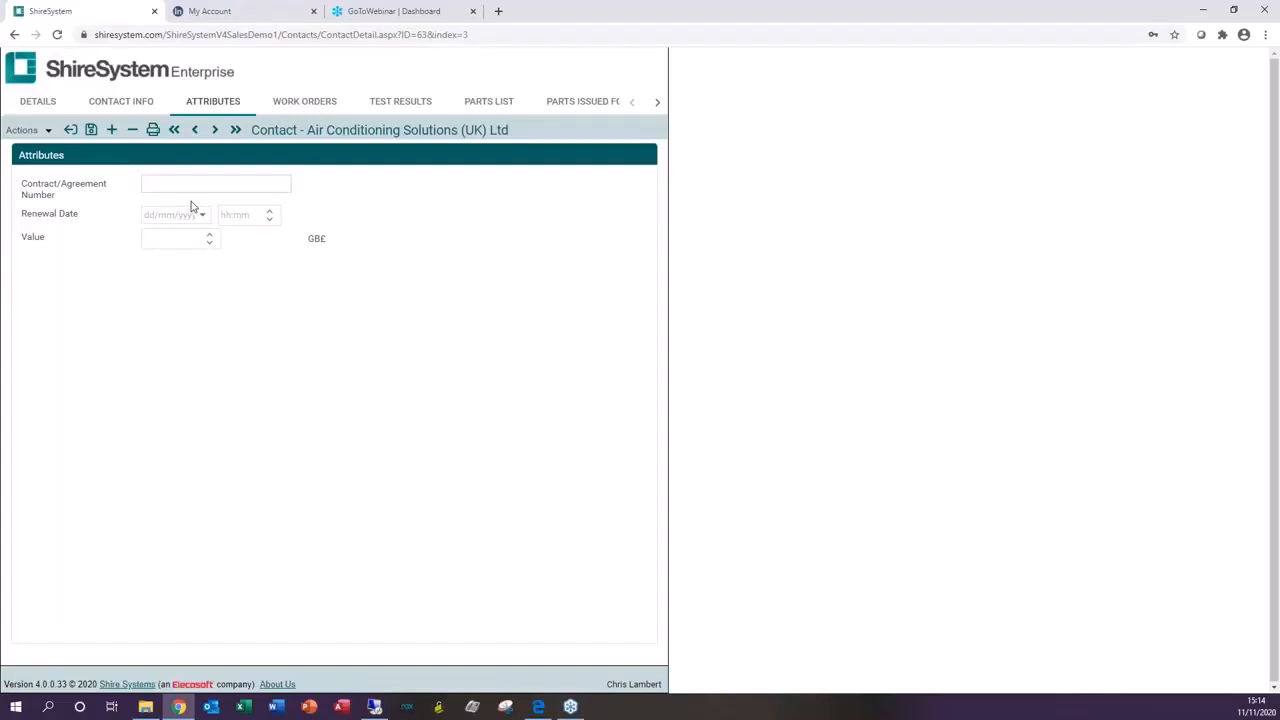
click(68, 130)
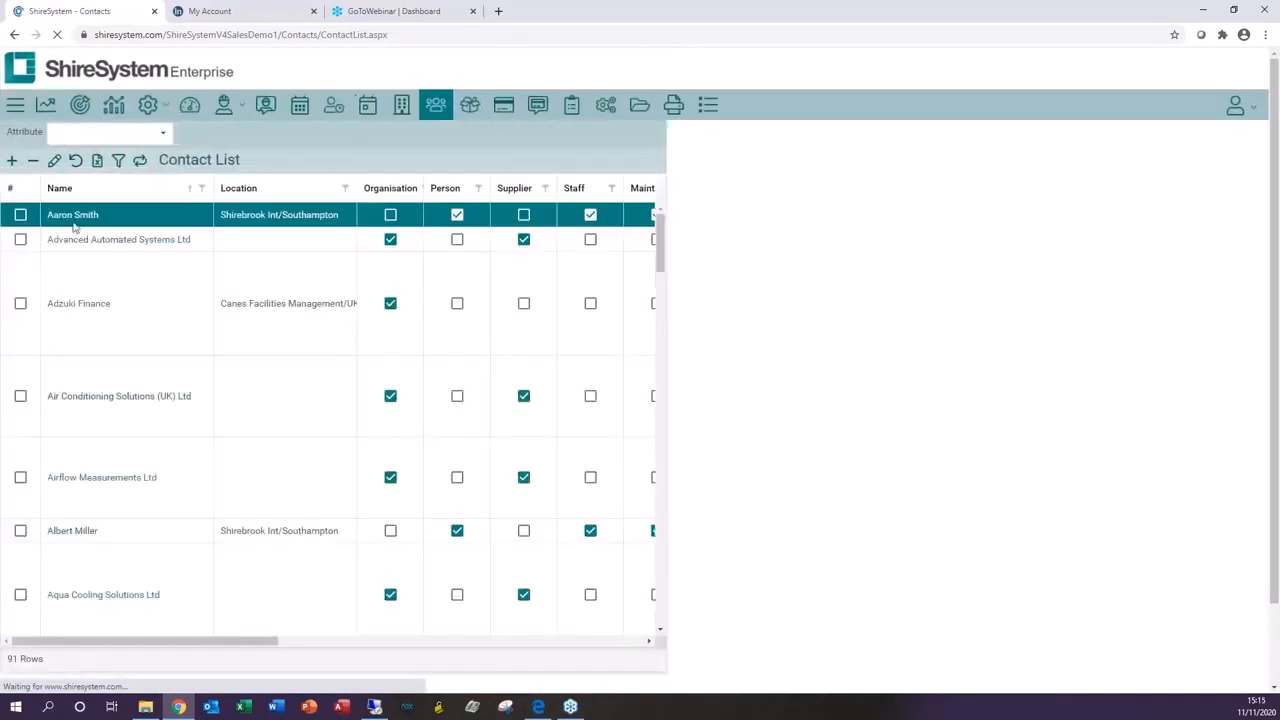
Step: Open the maintenance engineer's contact record and inspect the image details of its photo without saving
click(75, 215)
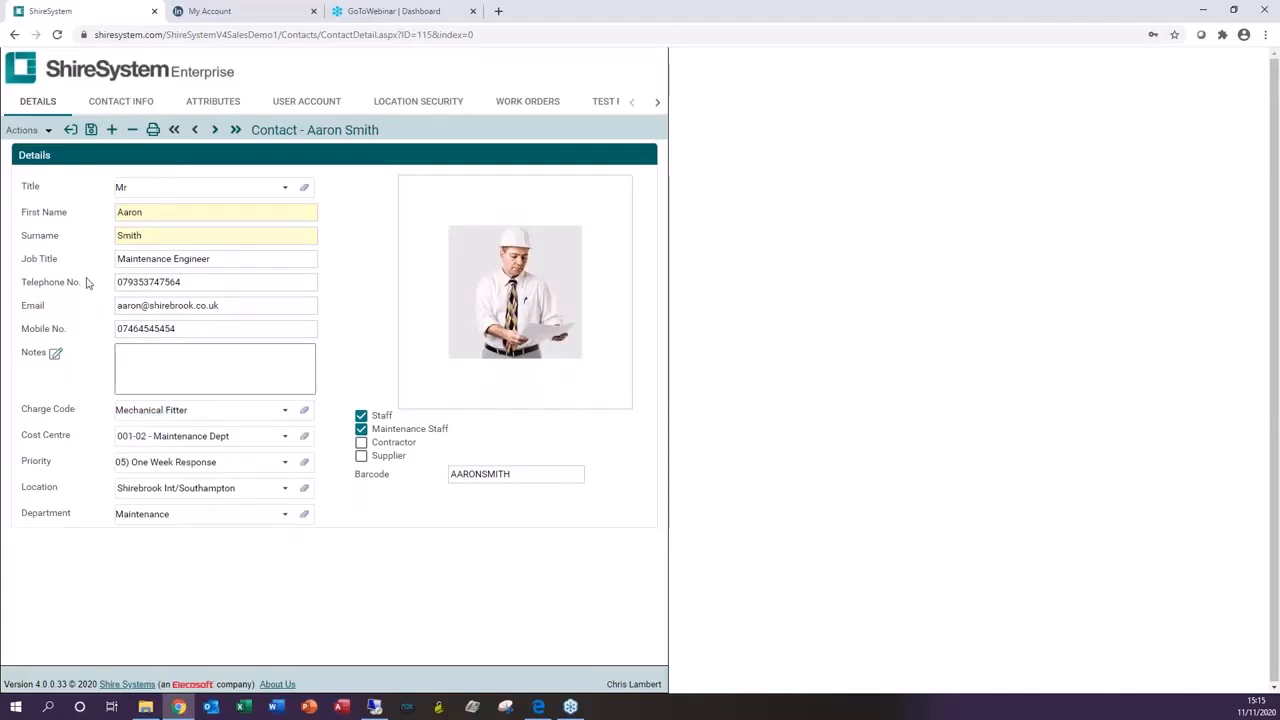
mouse_move(458, 268)
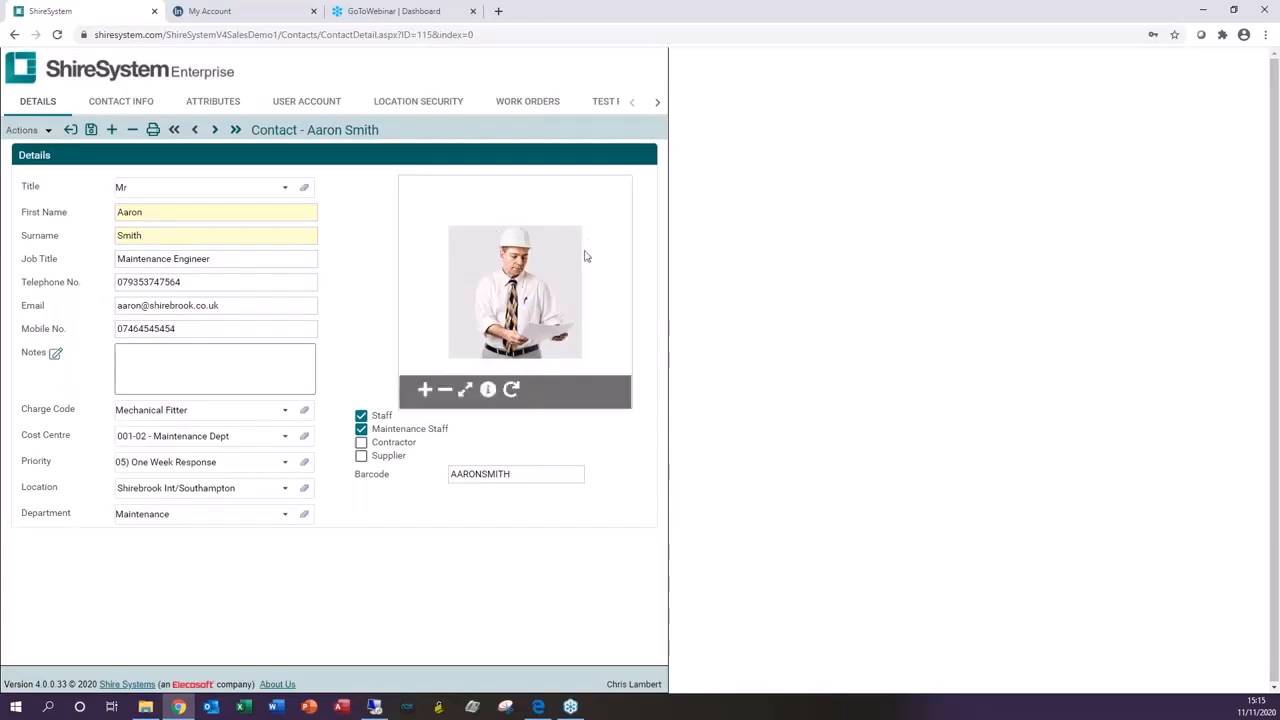
click(488, 390)
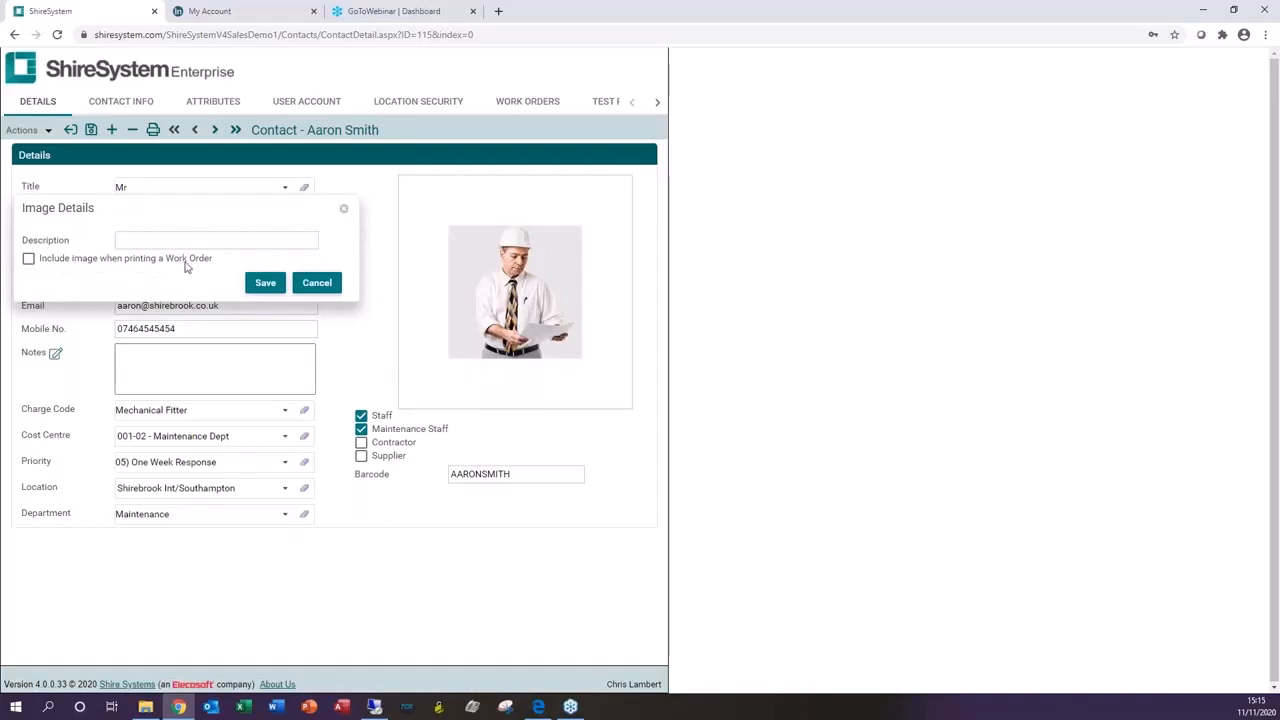
click(318, 285)
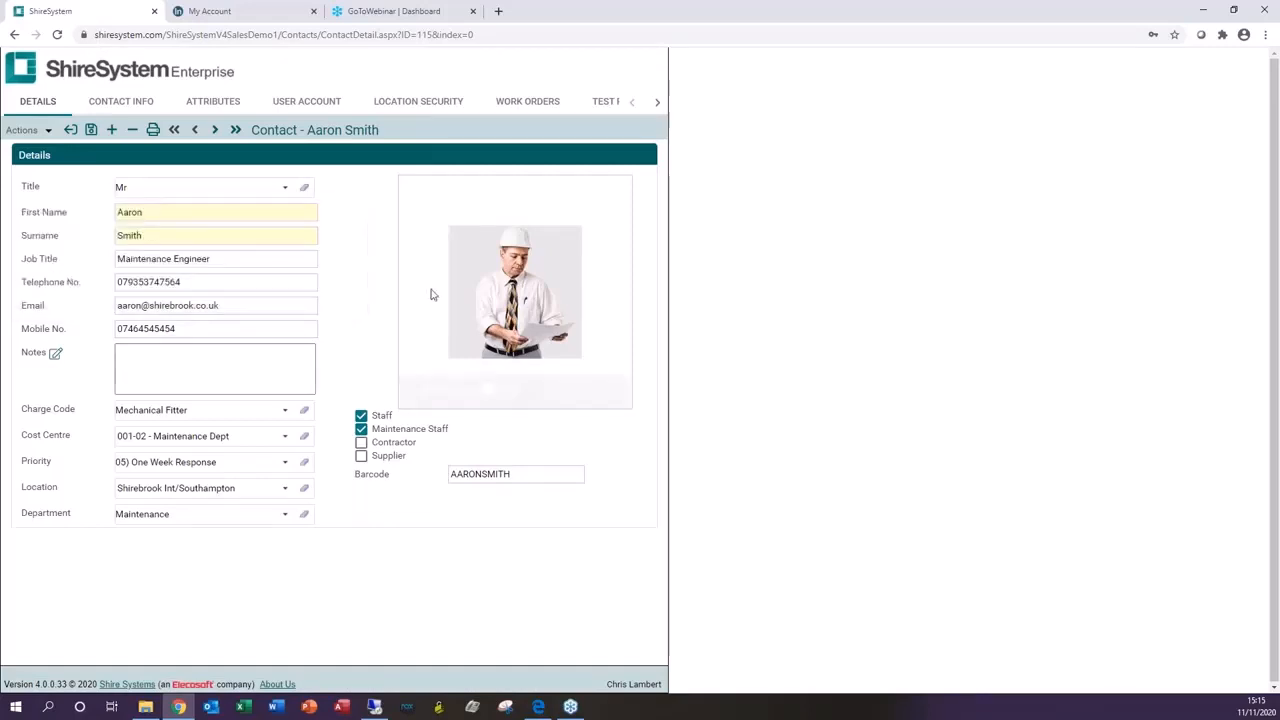
Step: Review the contact's info and user account, and open the User Profiles CMMS Only permission matrix in help
click(124, 104)
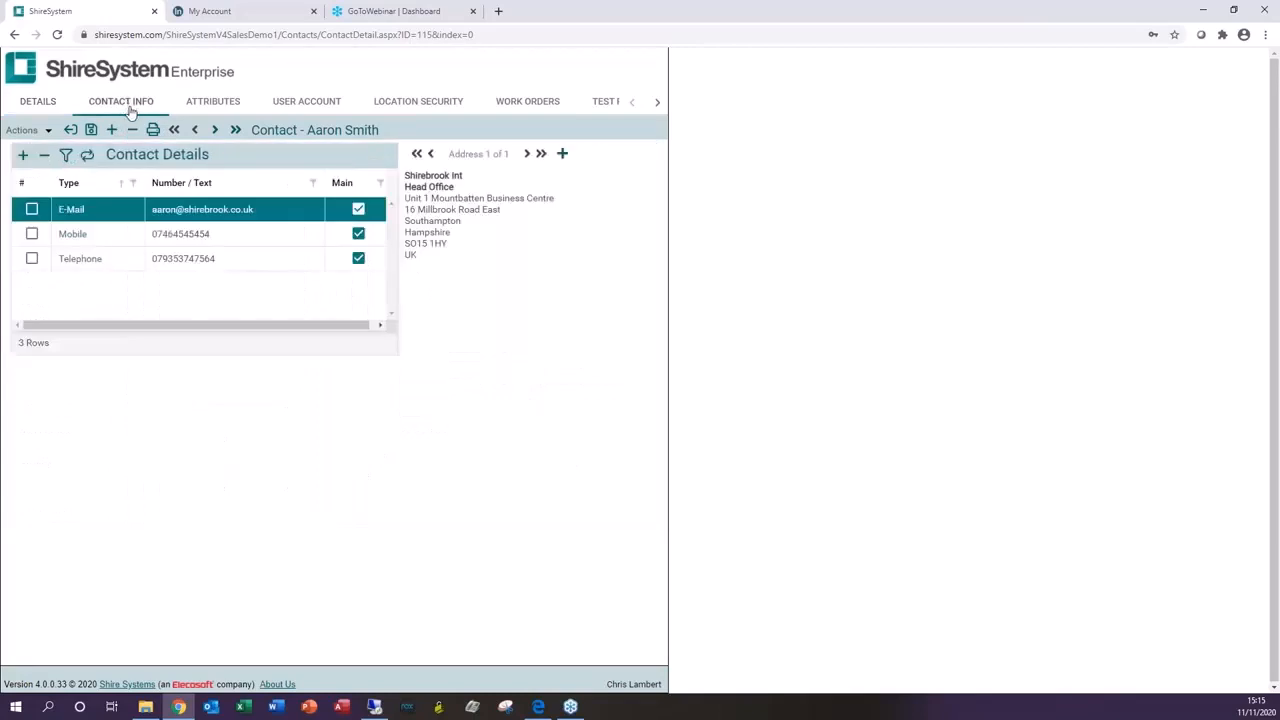
click(311, 104)
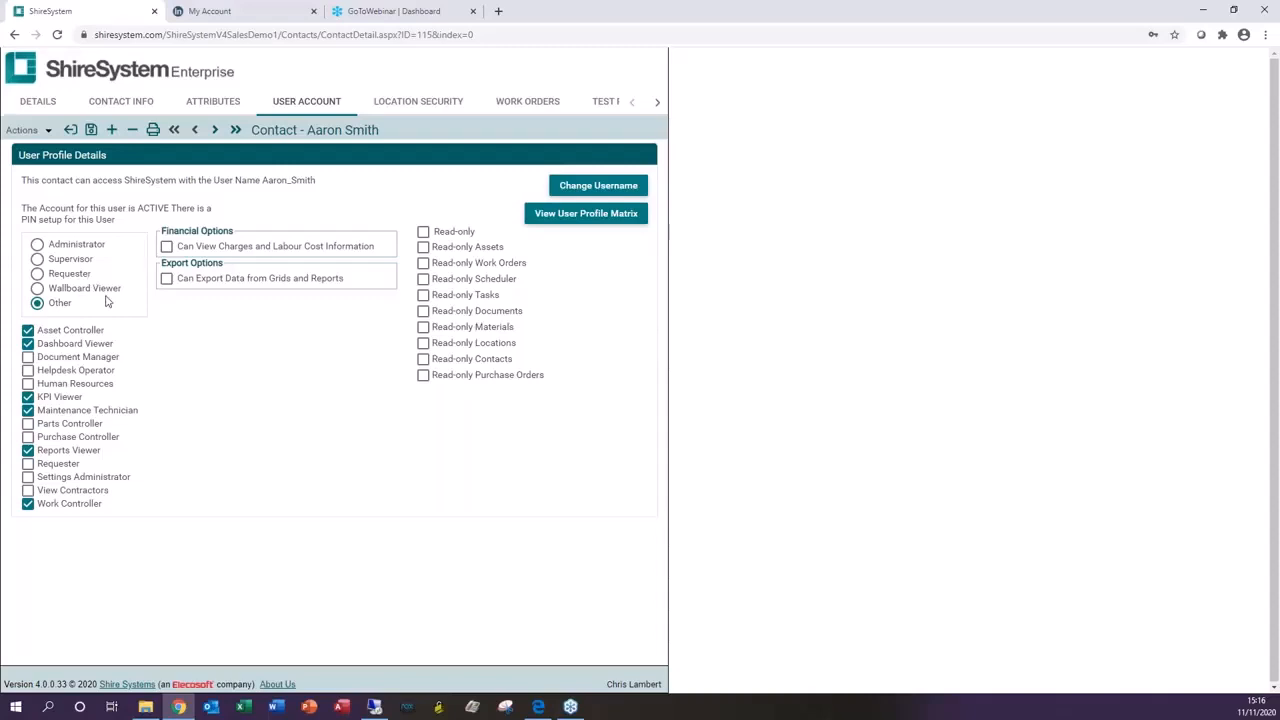
click(580, 216)
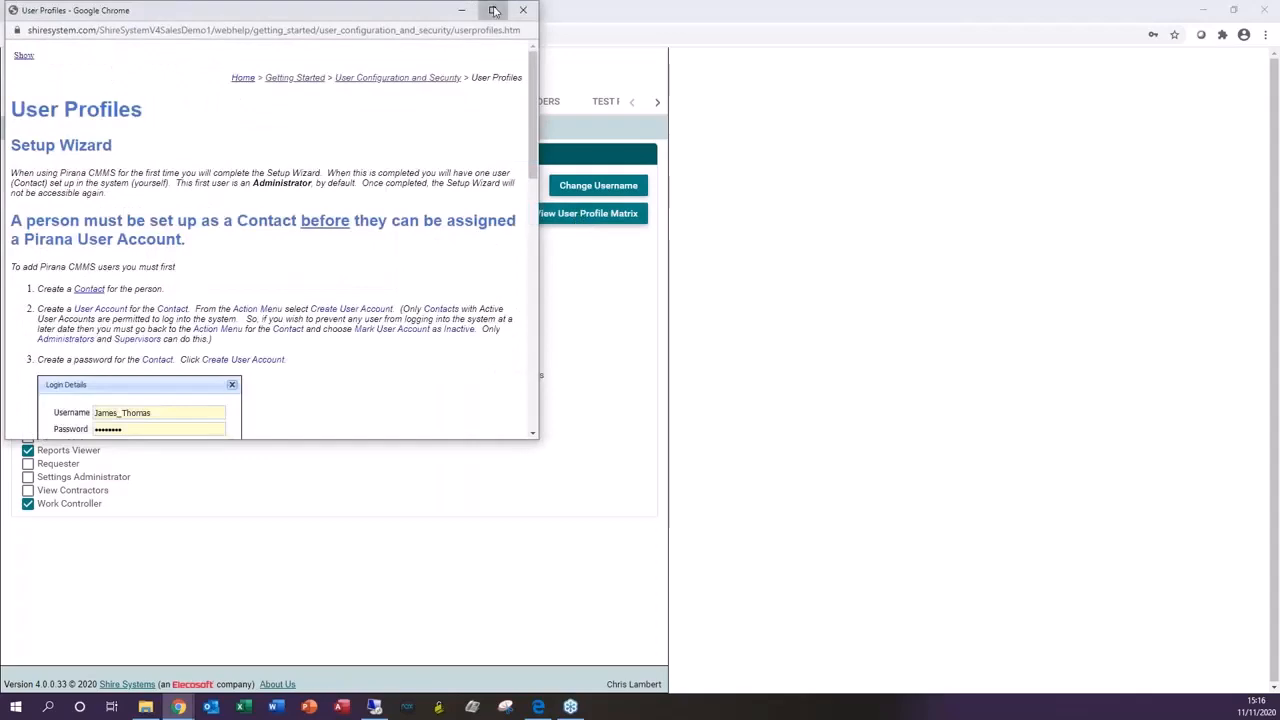
click(489, 9)
scroll(103, 560, down, 4)
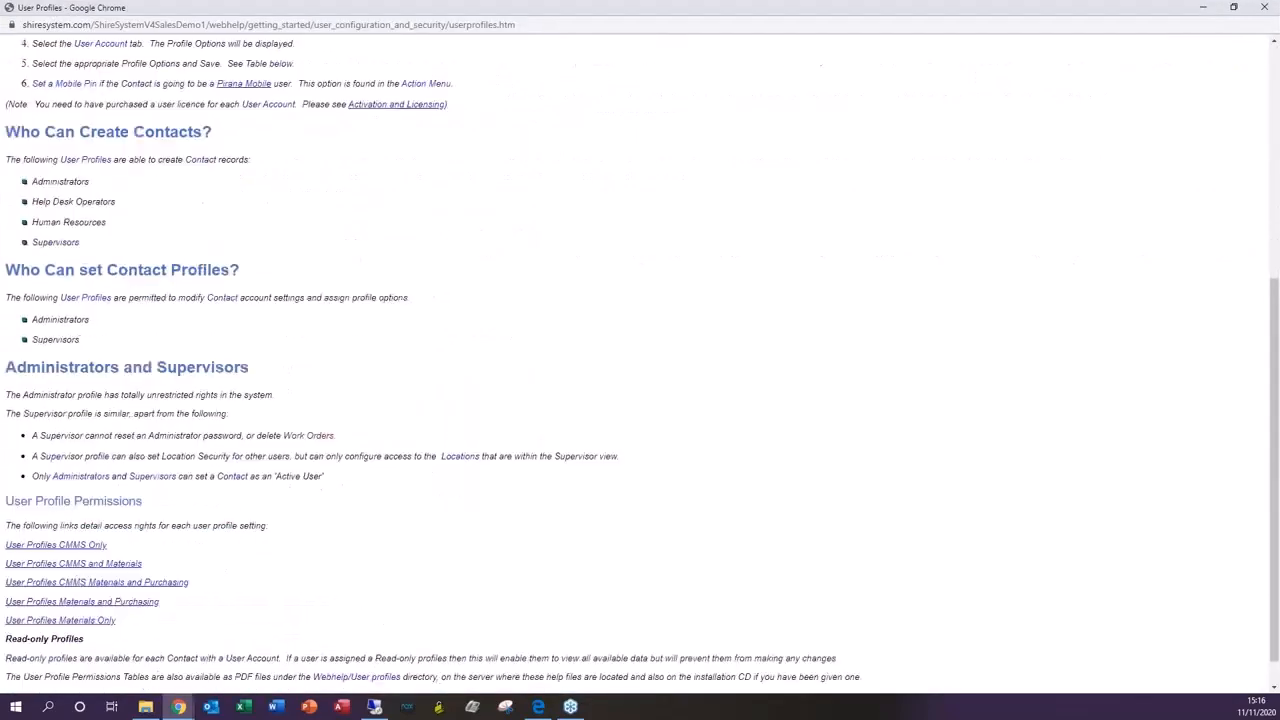
click(80, 546)
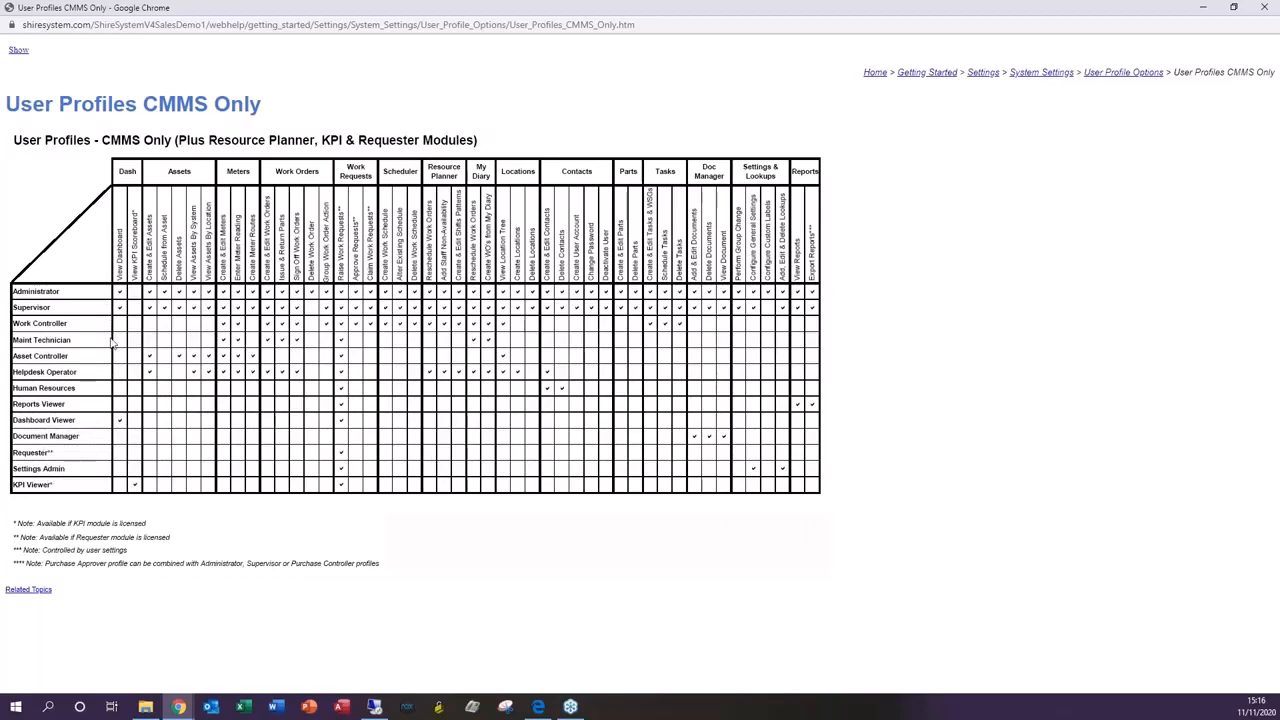
click(1259, 7)
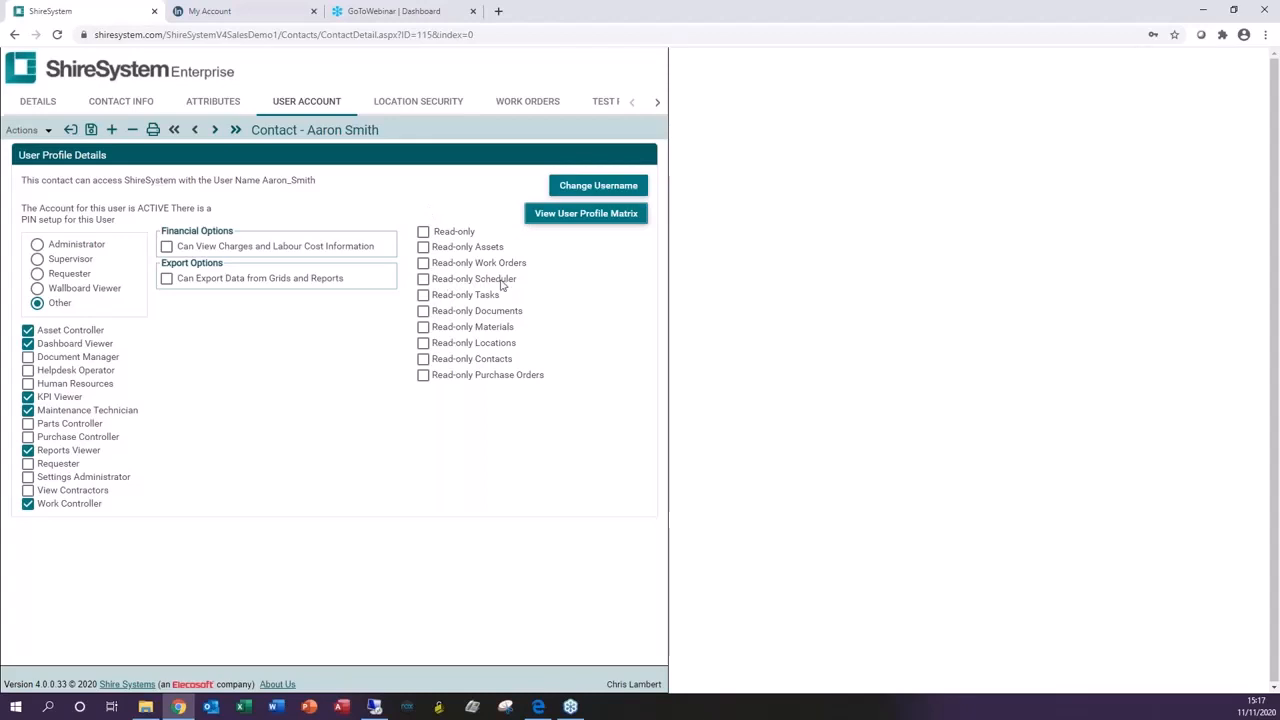
Step: View the contact's work orders and its teams and trades, then return to the contact list
click(424, 280)
click(537, 103)
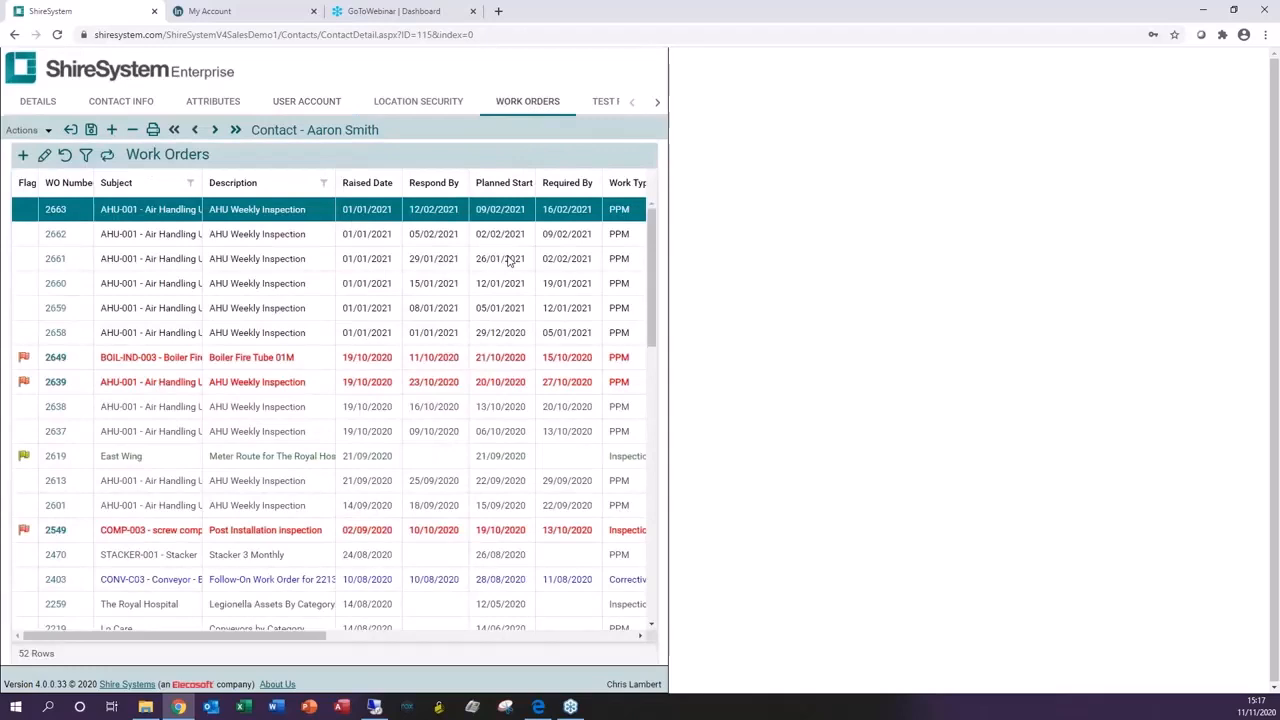
click(657, 102)
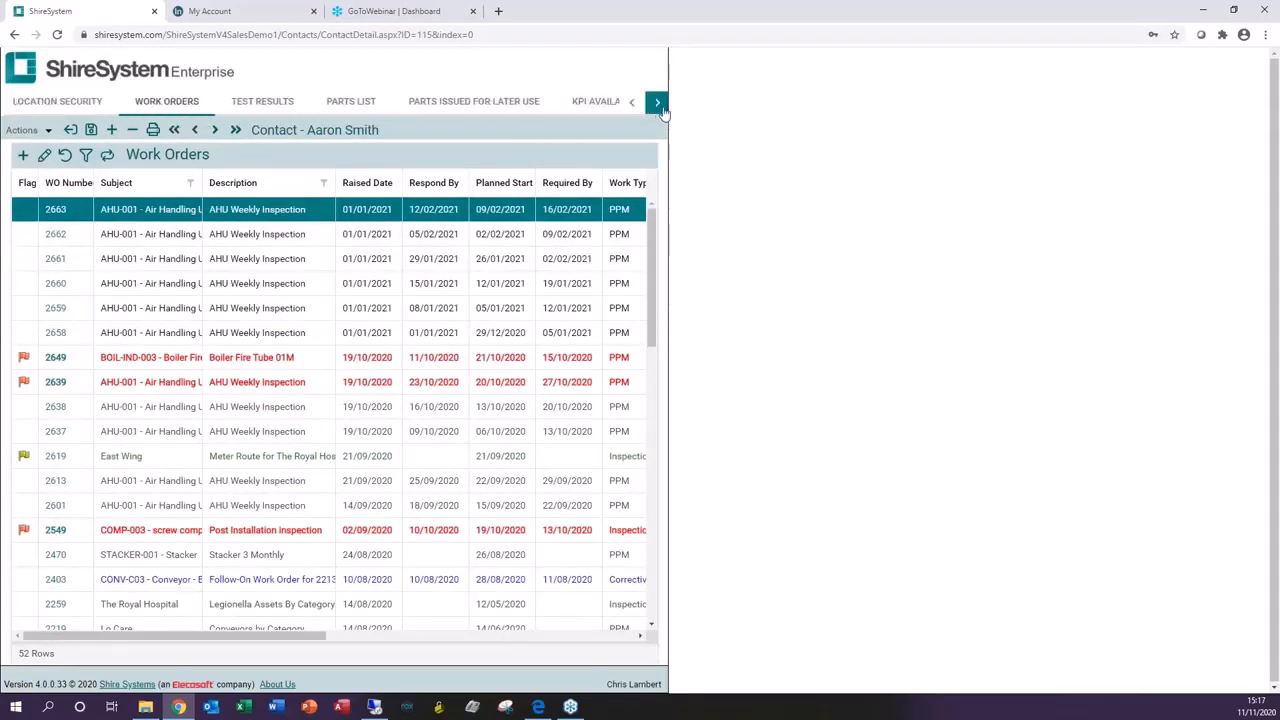
click(659, 106)
click(657, 104)
click(657, 104)
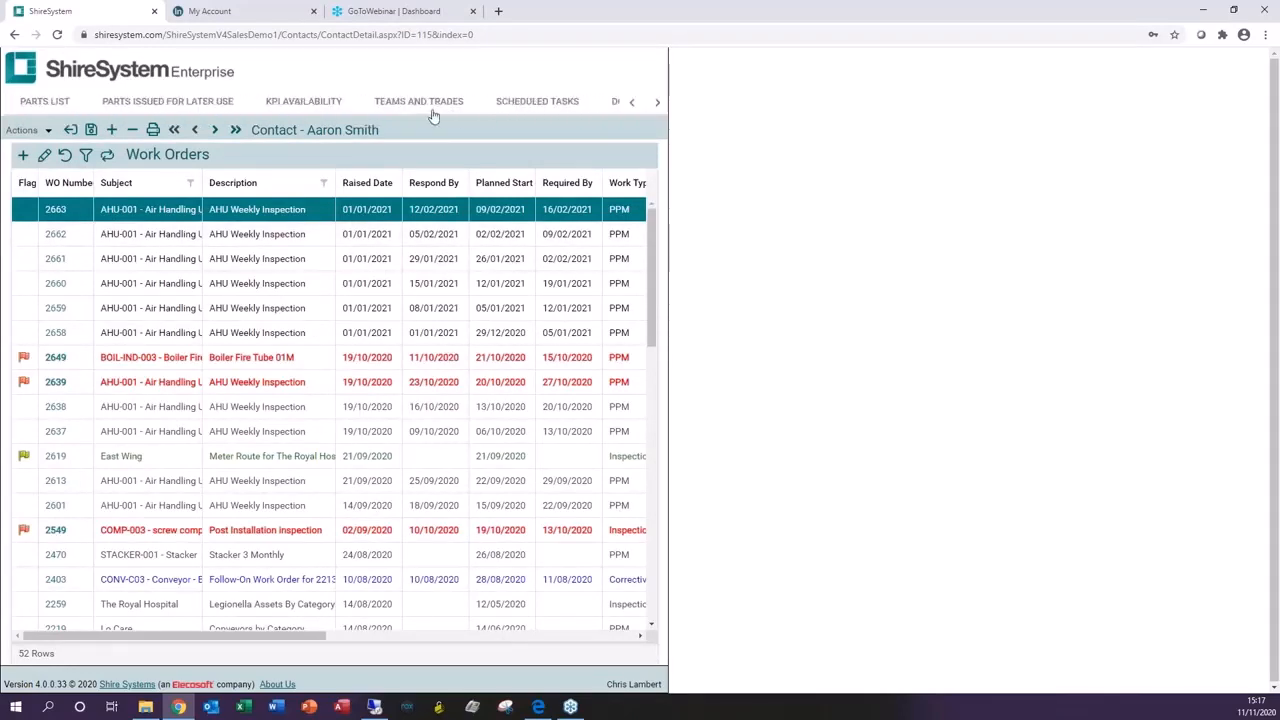
click(426, 104)
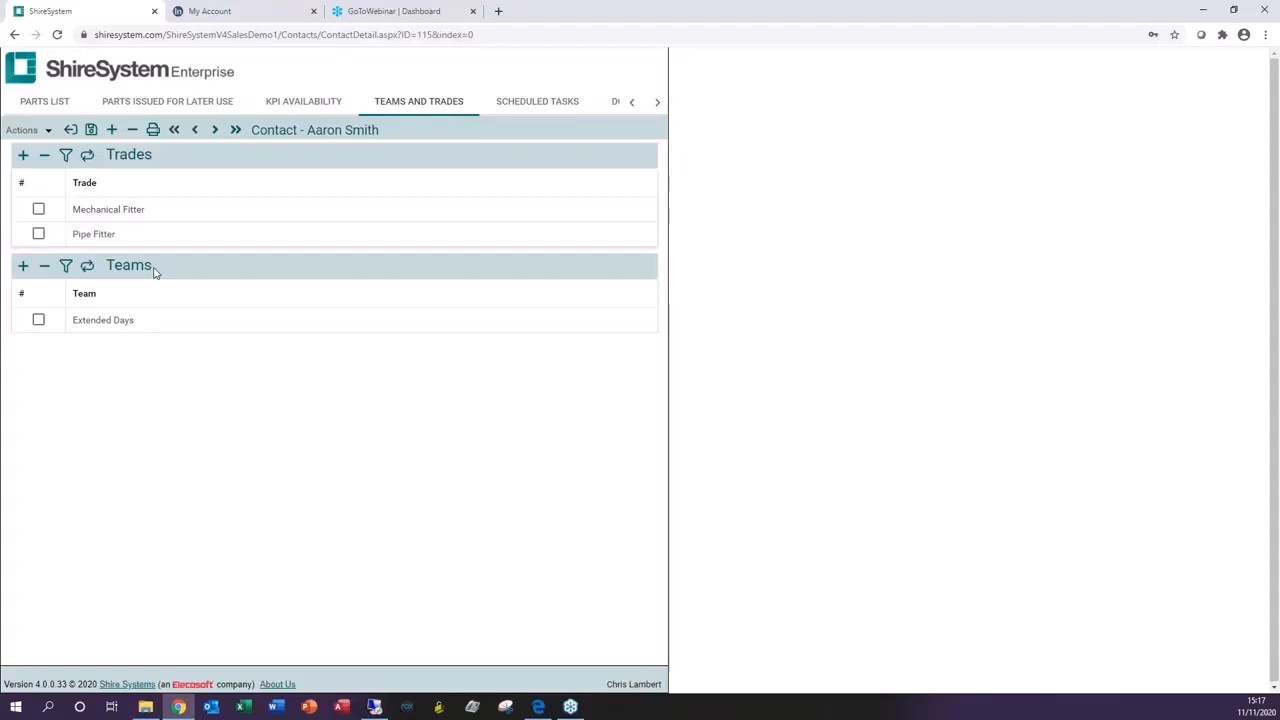
click(70, 130)
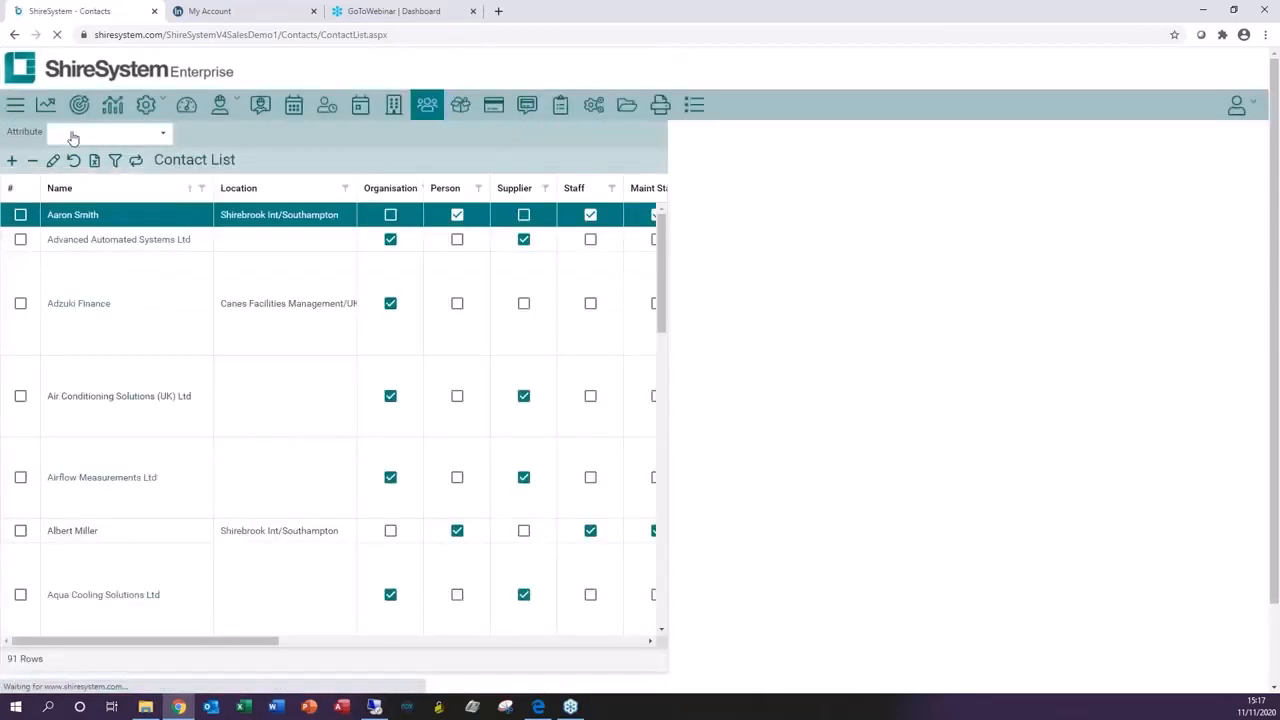
Step: Open the Asset Register, narrow the Asset Code column and move Asset Serial Number after Category
click(148, 108)
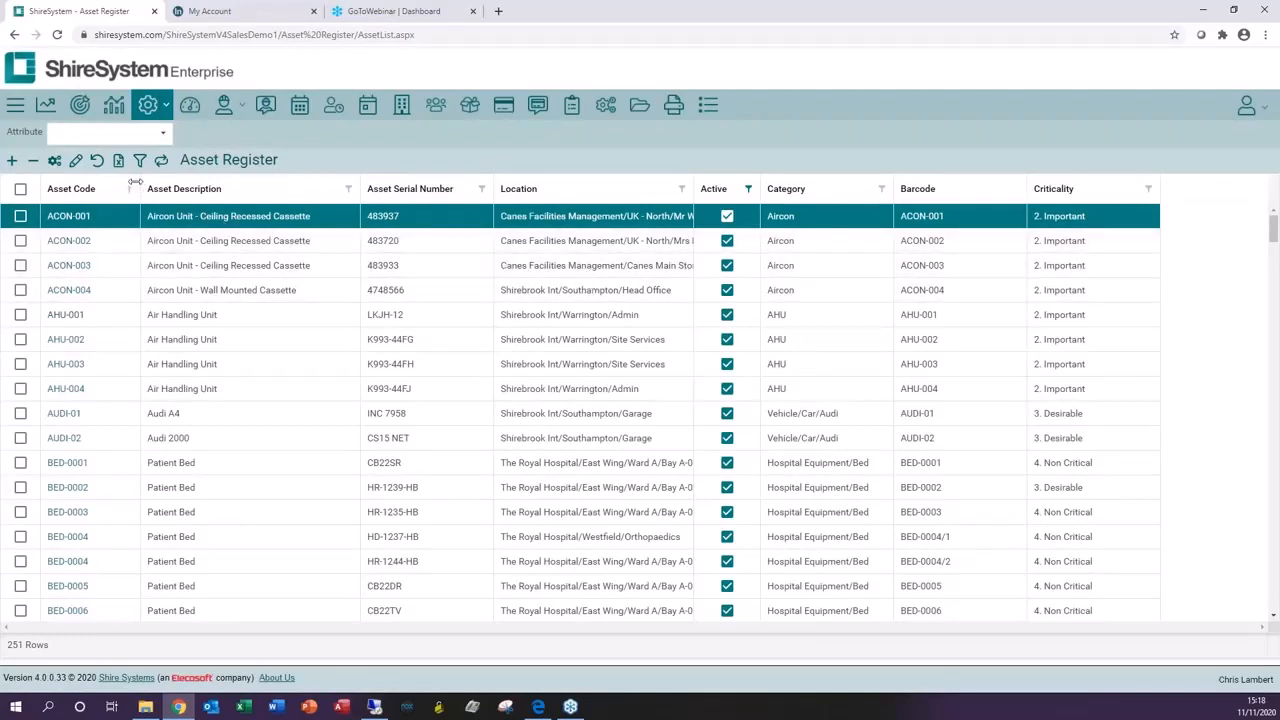
drag(138, 184, 105, 184)
drag(369, 192, 810, 203)
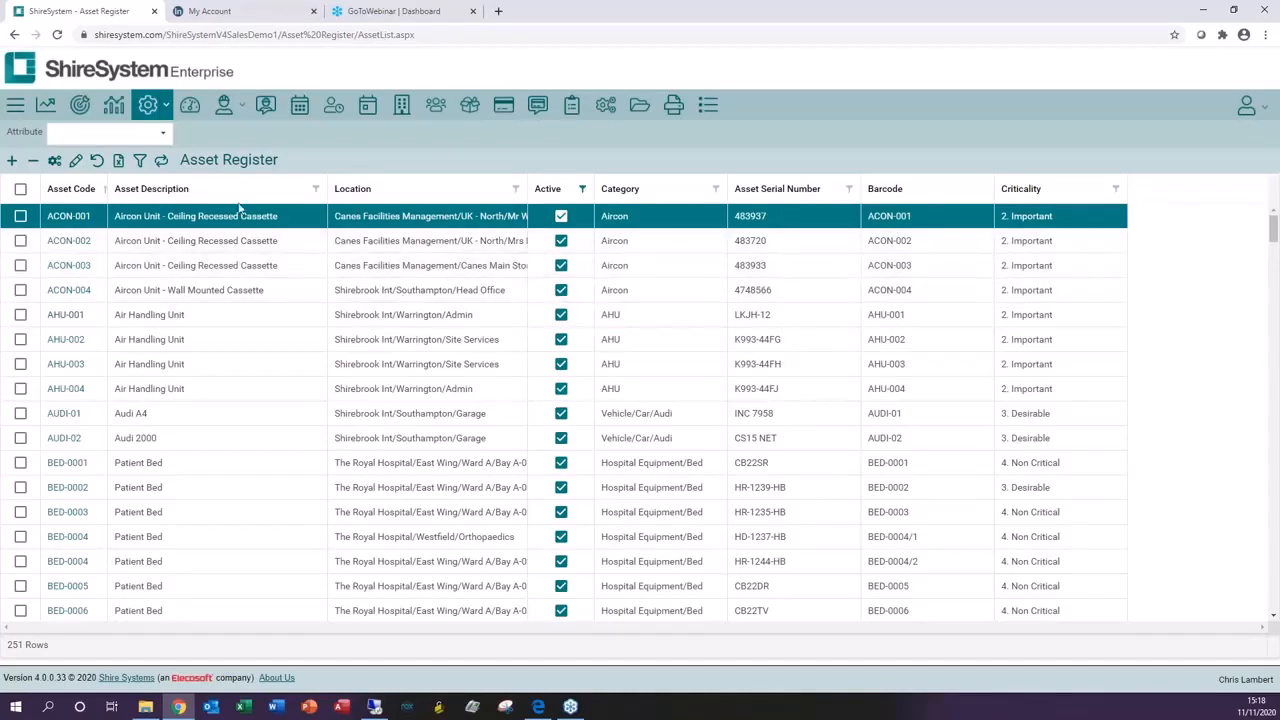
Step: Use the Column Chooser to add the Asset Model column and remove Asset Serial Number
click(75, 162)
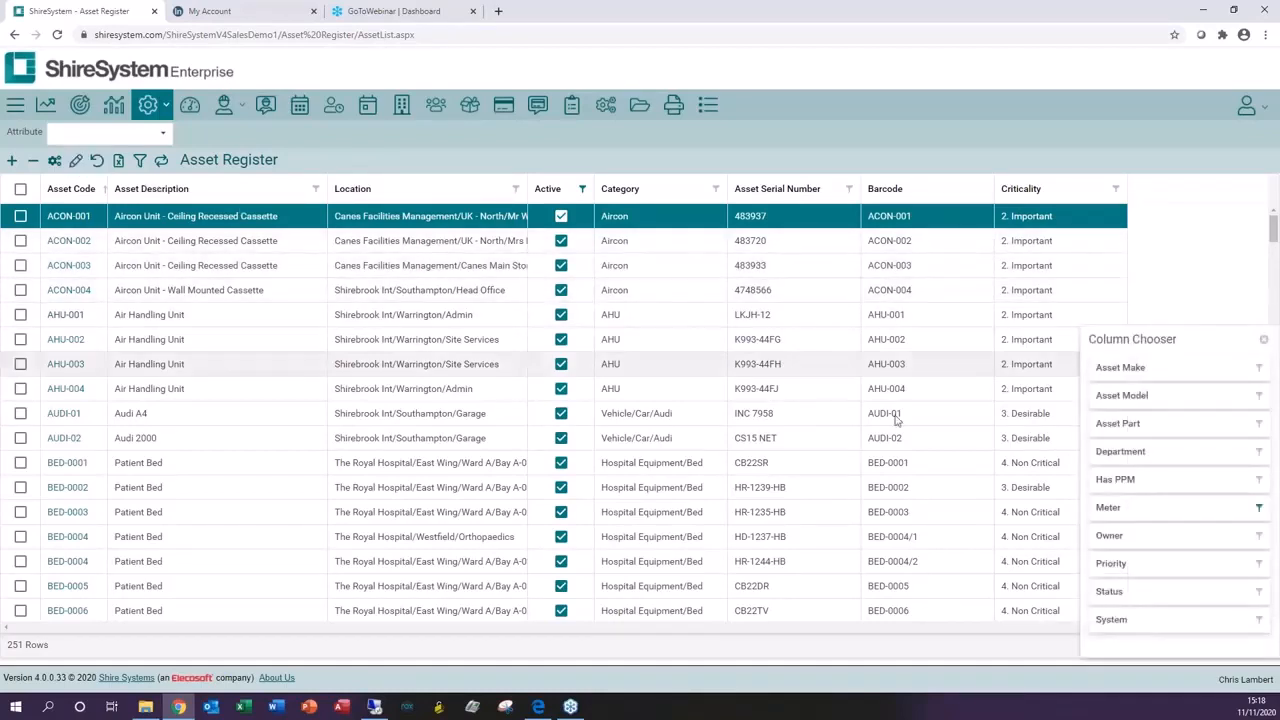
mouse_move(1171, 401)
mouse_down()
mouse_move(812, 343)
mouse_move(651, 183)
mouse_move(740, 190)
mouse_up()
drag(987, 277, 1160, 625)
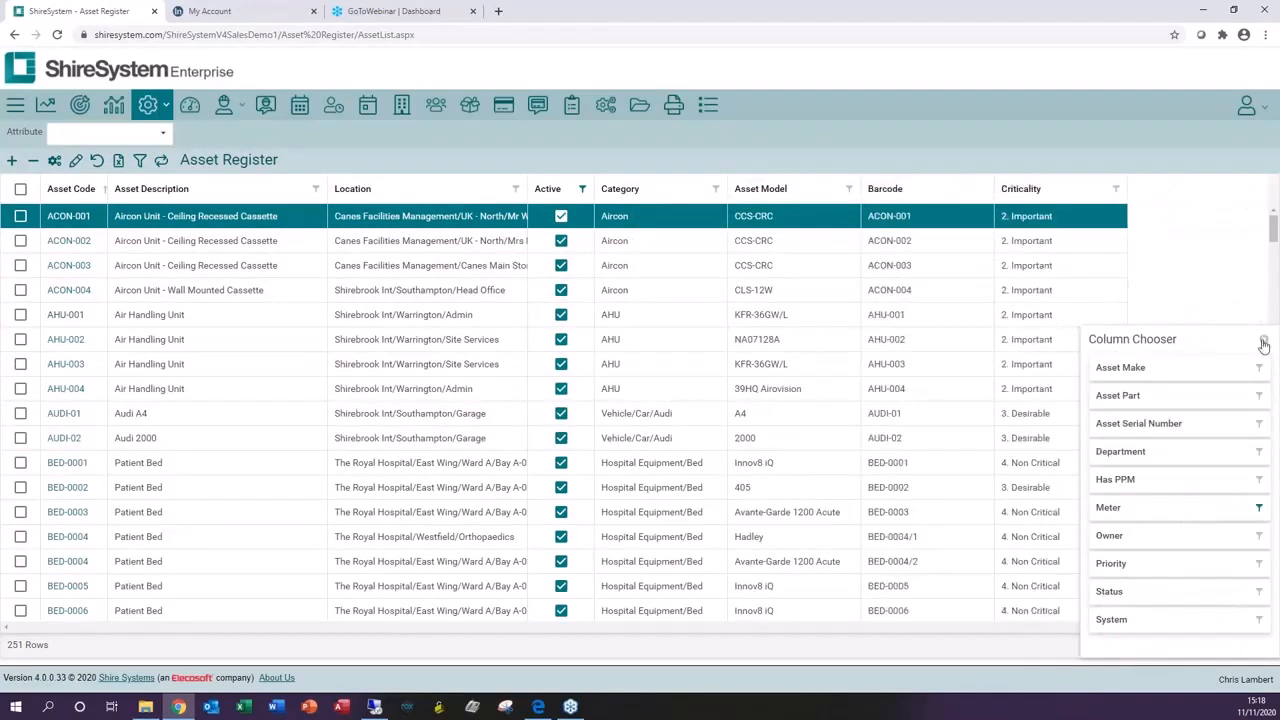
click(1263, 339)
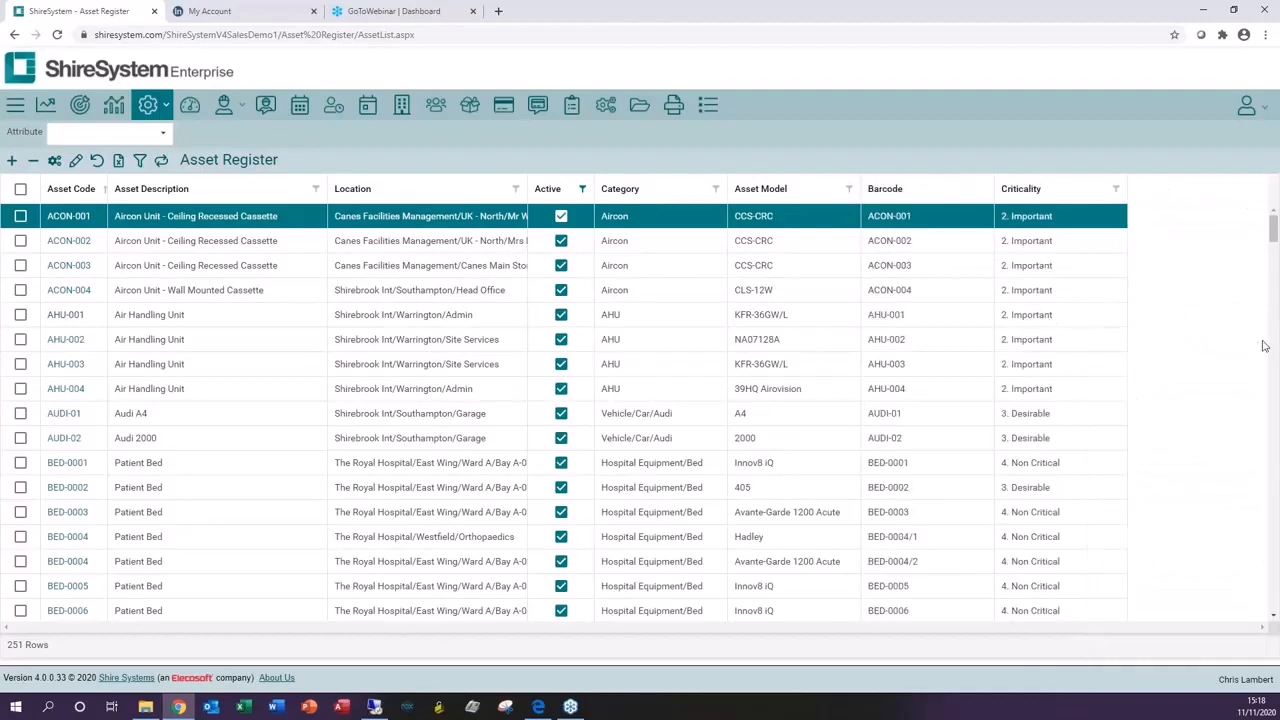
Step: Sort the asset register by Asset Code descending, then back to ascending
click(73, 190)
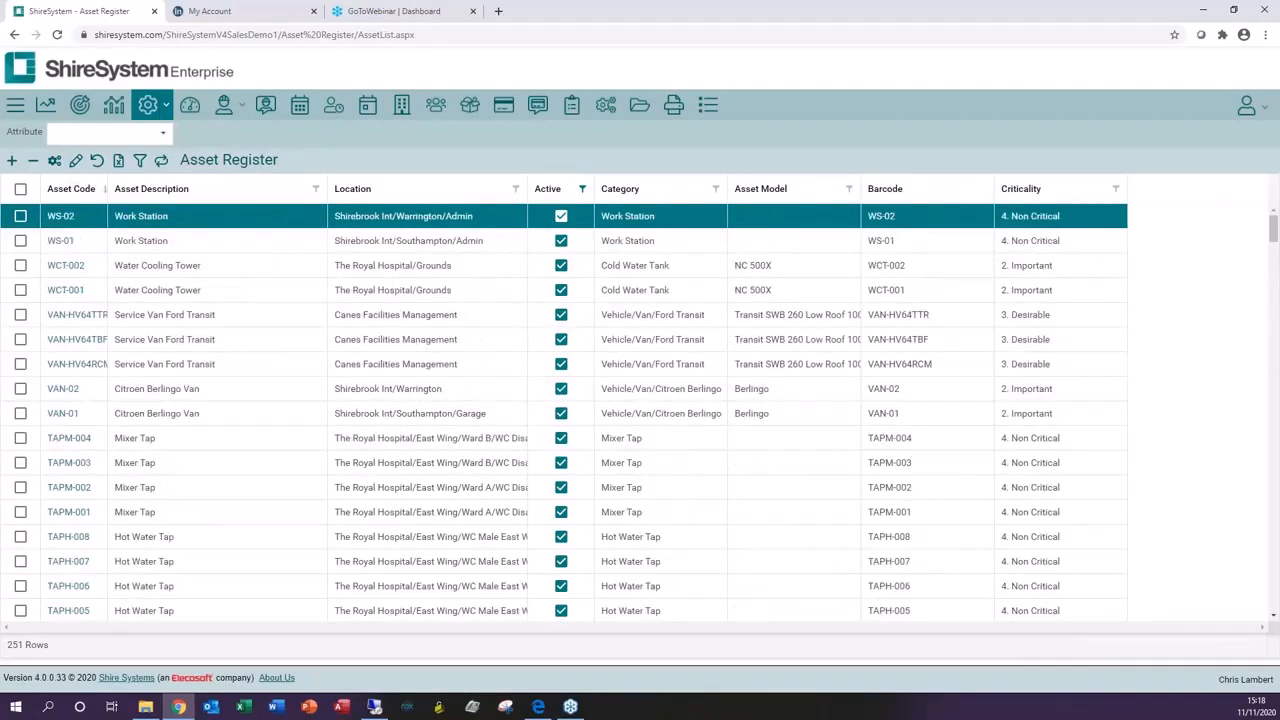
click(73, 190)
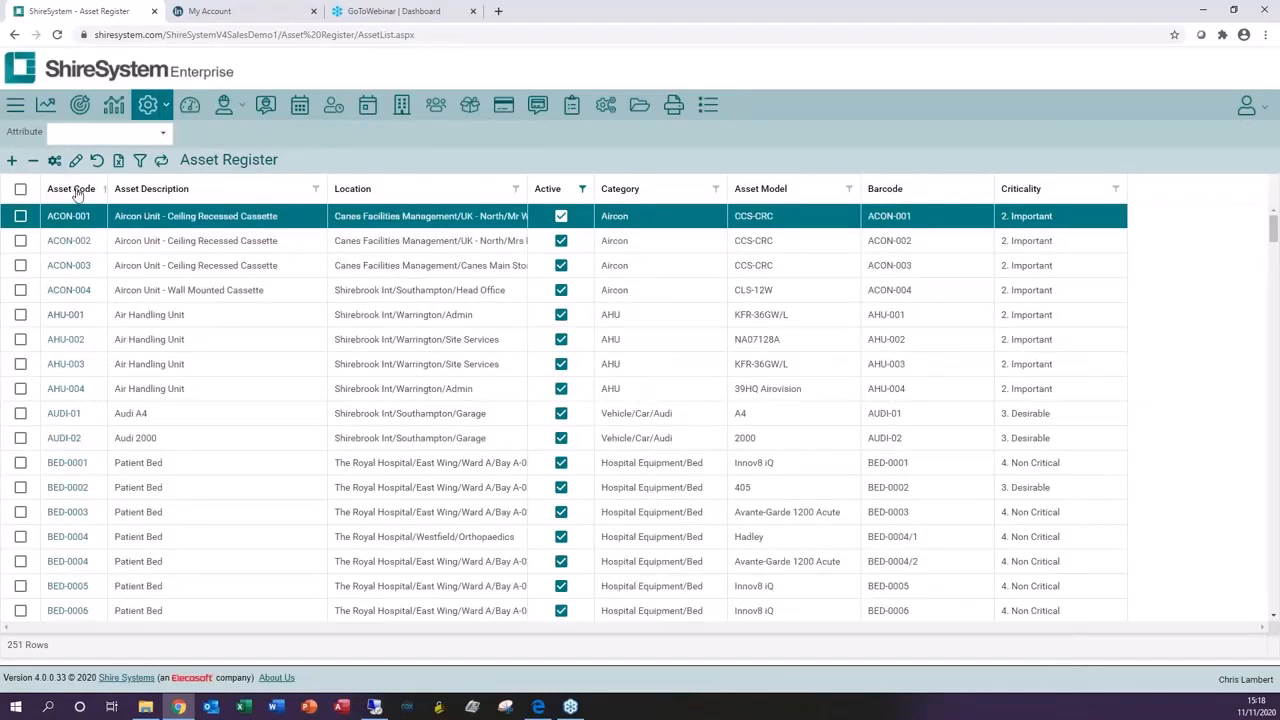
Step: Show the filter row and filter Asset Description by hand and Location by admin
click(139, 162)
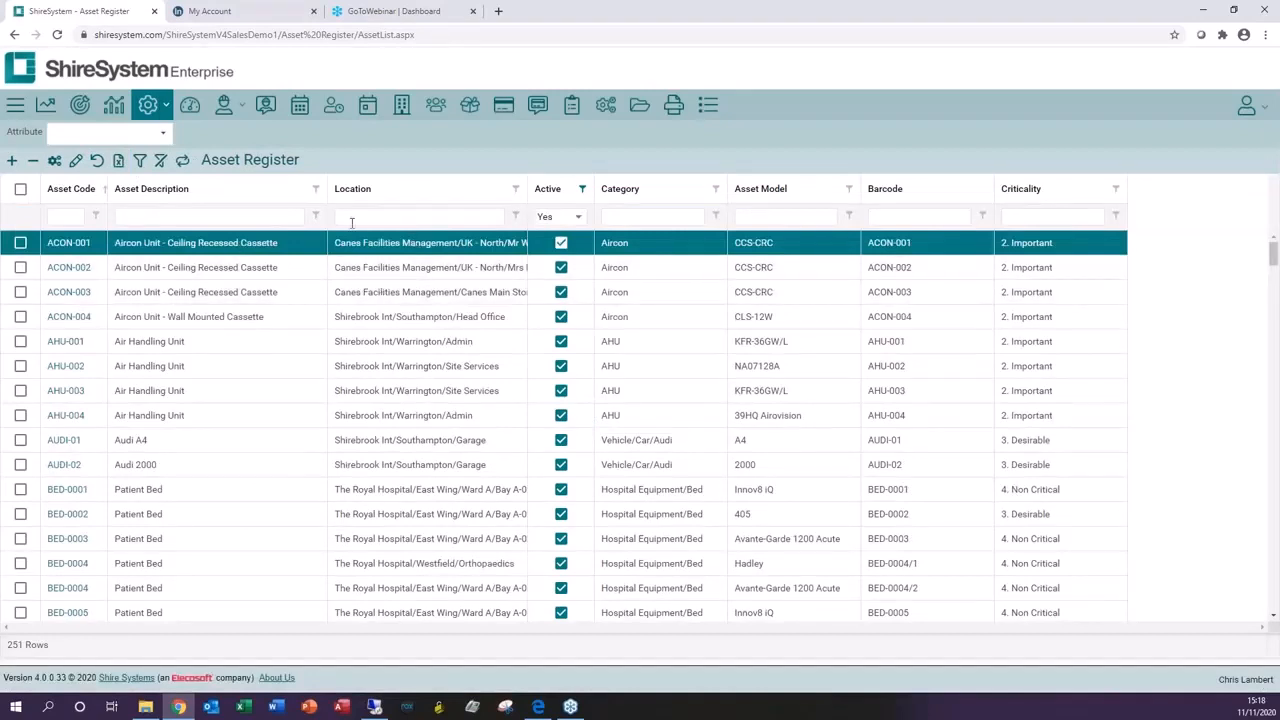
click(225, 217)
text(hand)
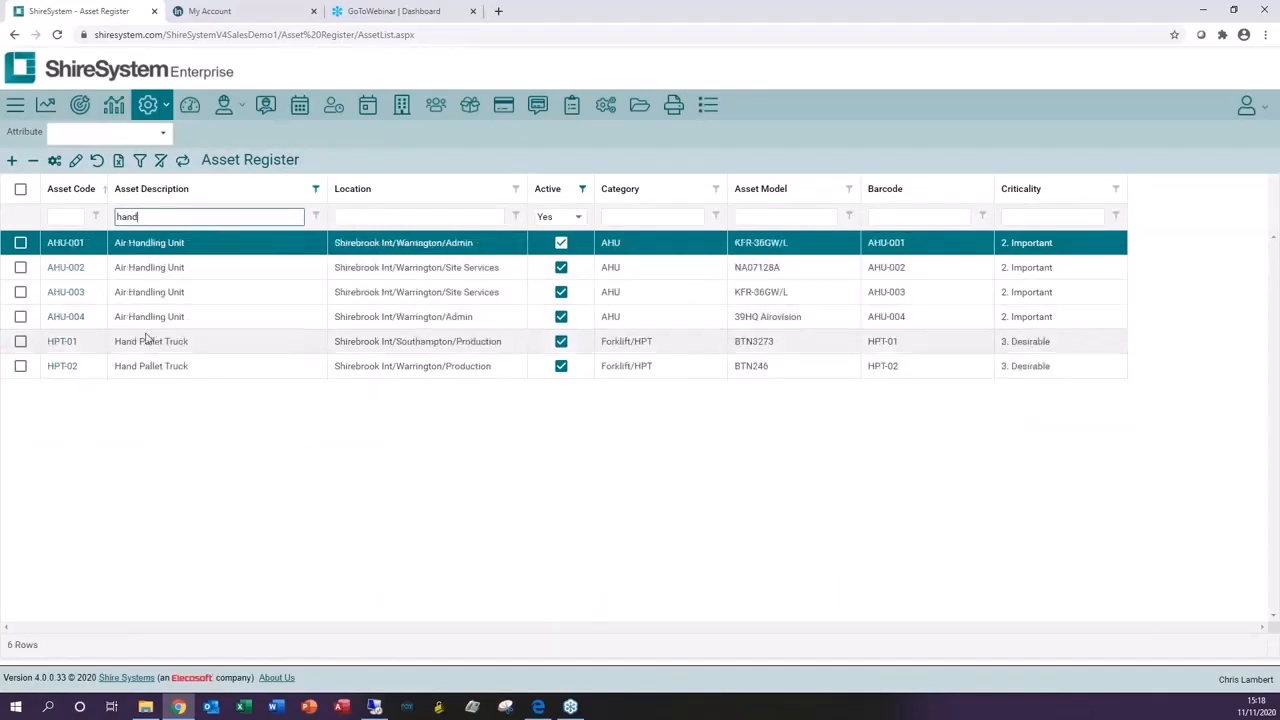
click(368, 216)
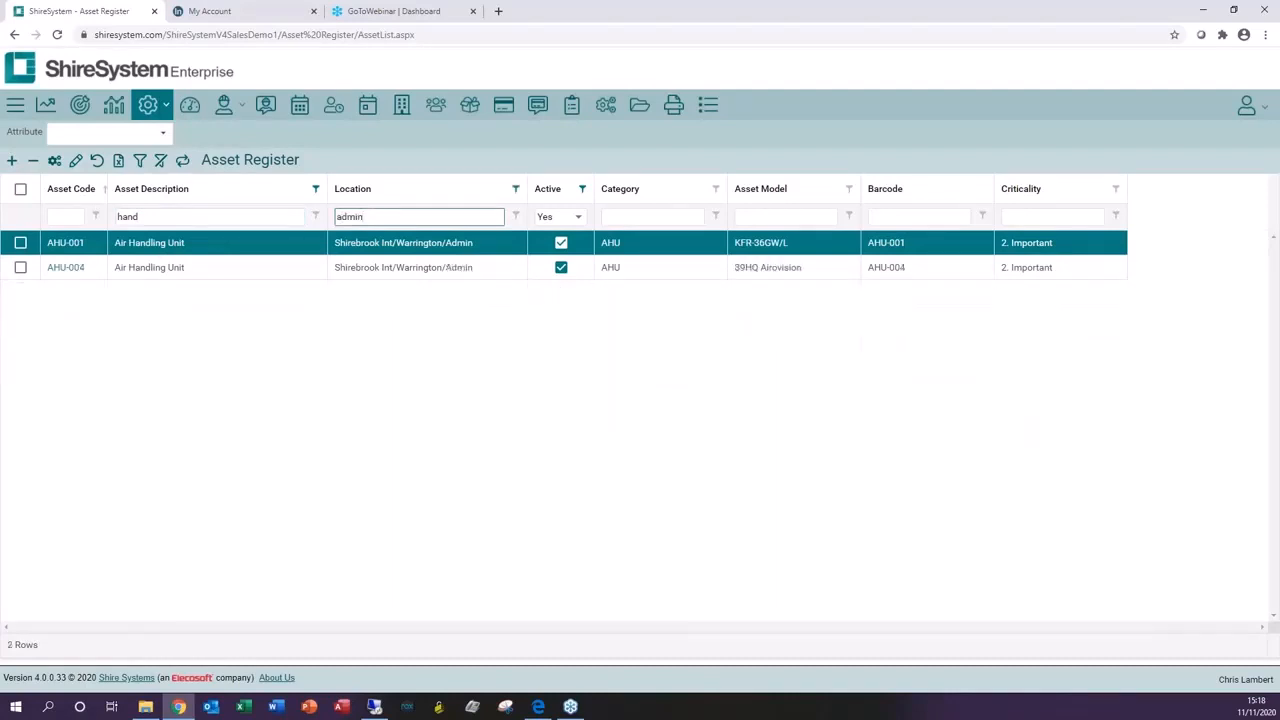
Step: Clear the existing column filters and set the Active filter back to Yes
click(161, 163)
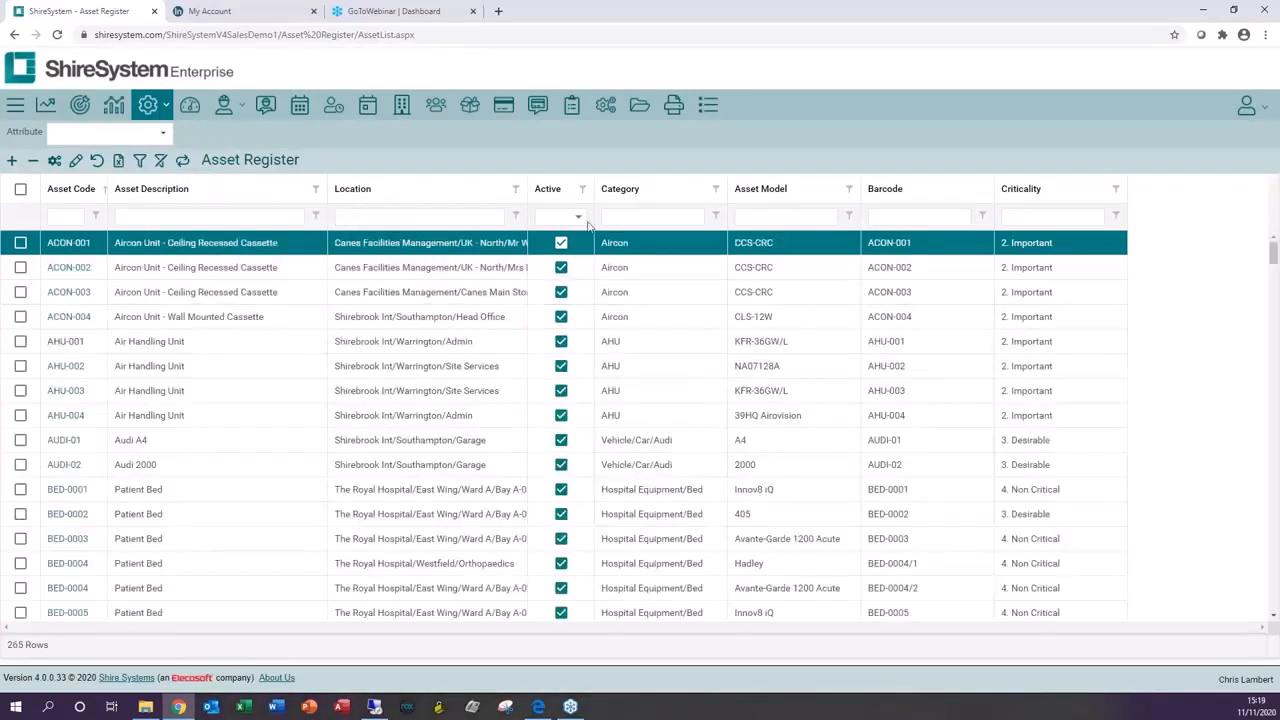
click(578, 216)
click(549, 259)
Step: Filter the register by the AHU Cooling Capacity attribute between 1000 and 1200, then clear that attribute filter
click(60, 131)
text(cool)
click(200, 180)
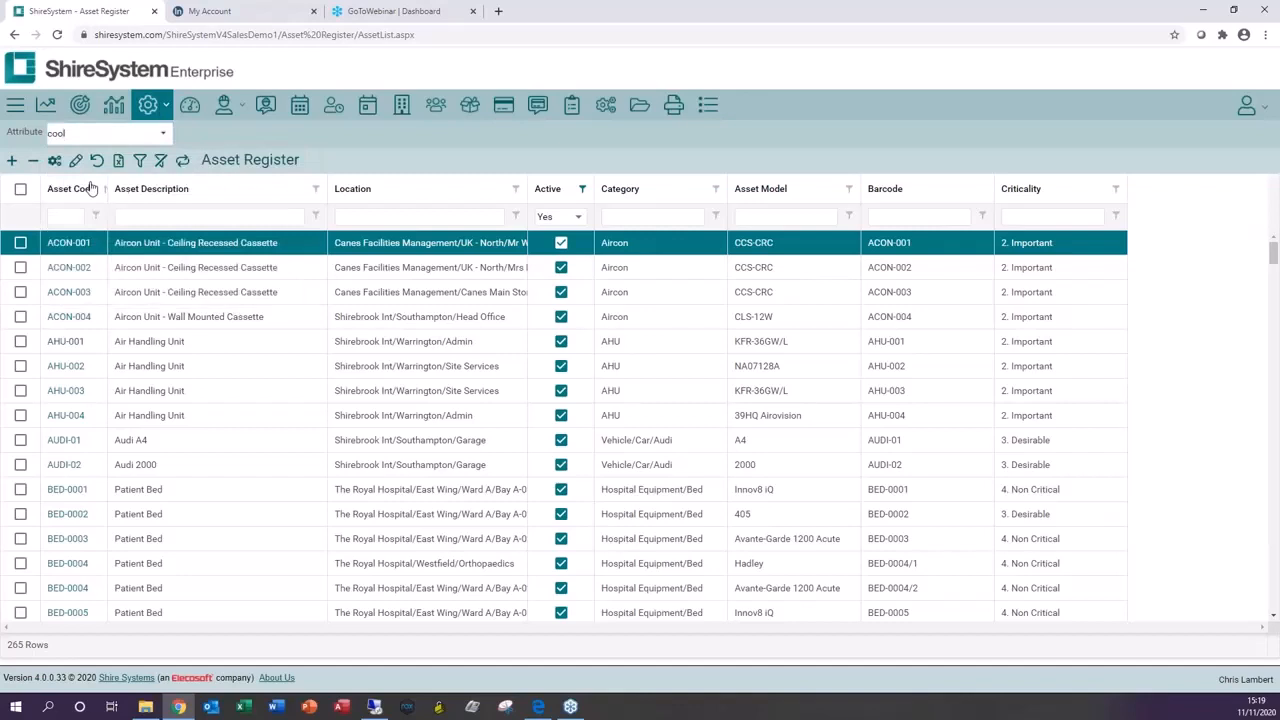
click(208, 132)
text(1000)
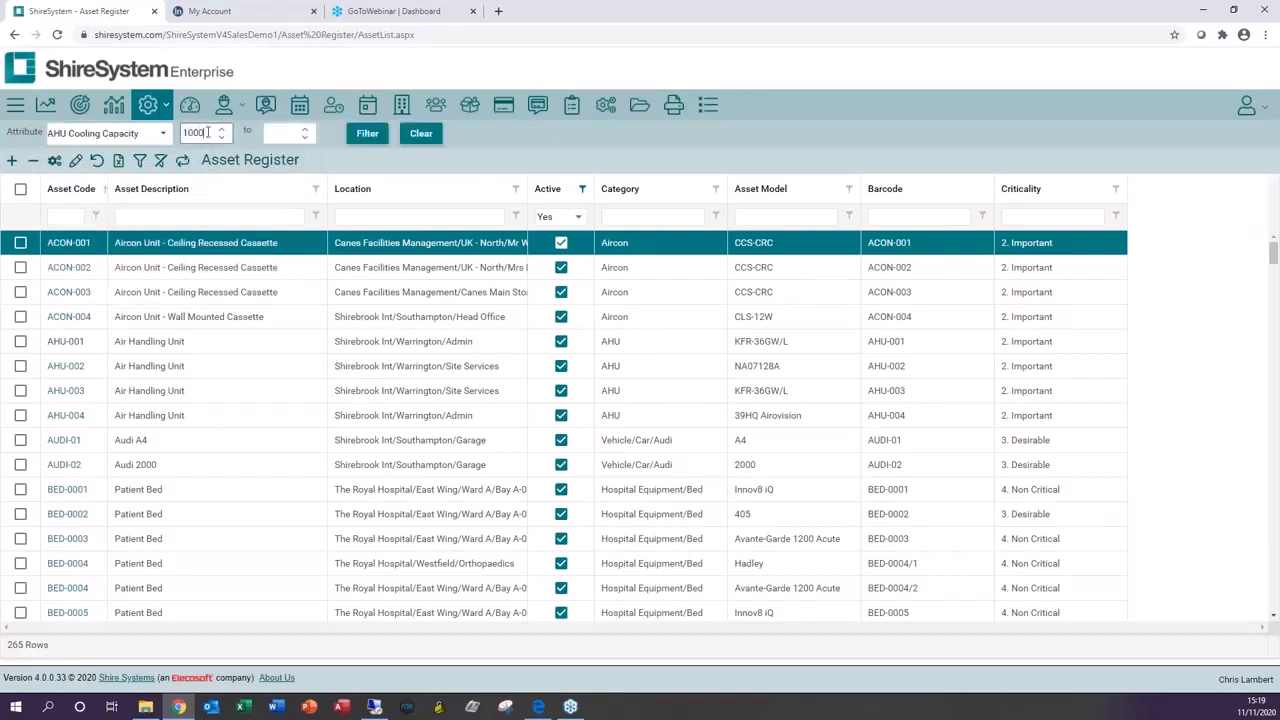
click(286, 140)
text(1200)
click(372, 138)
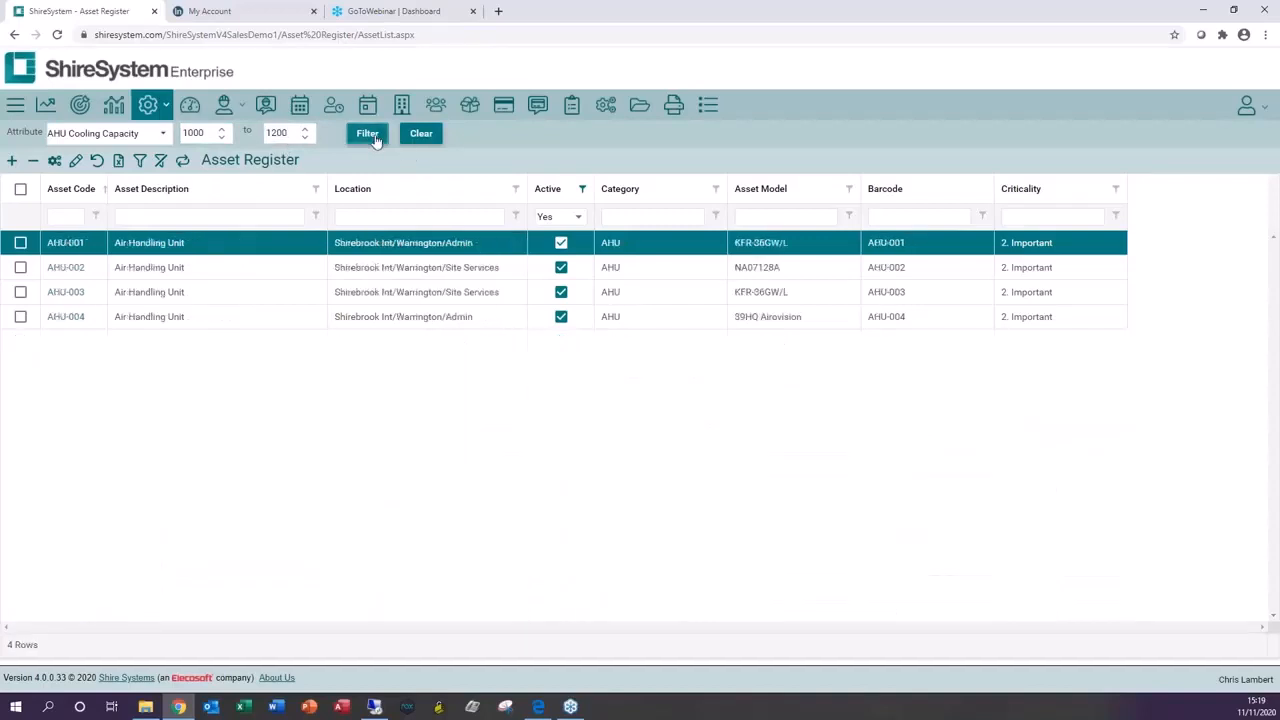
click(421, 134)
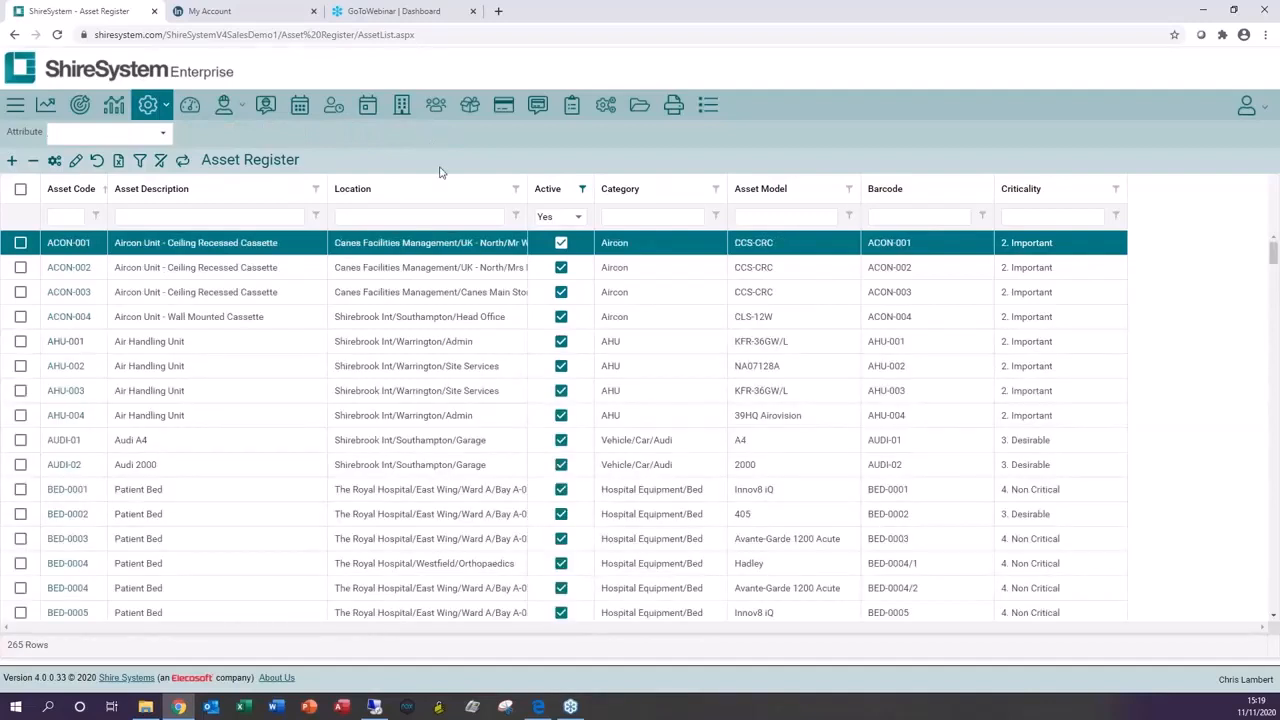
Step: Export the asset register to Excel, open the downloaded spreadsheet, and close it again
click(119, 163)
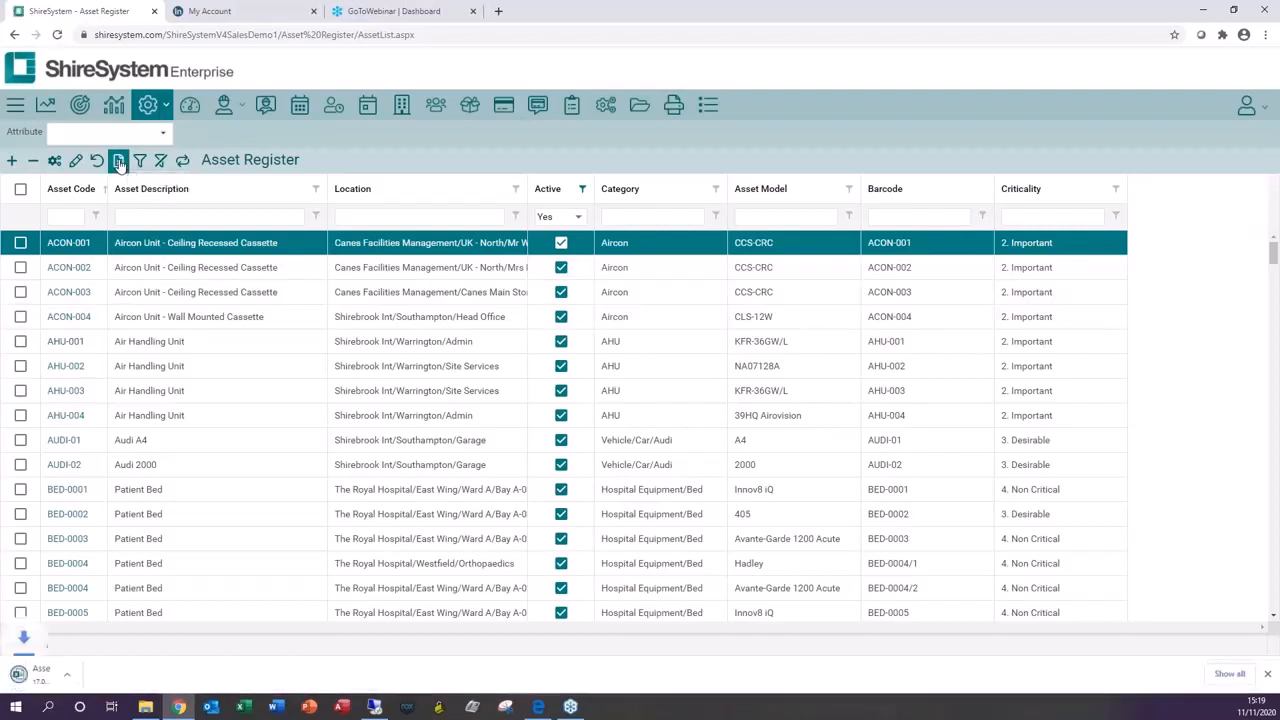
click(52, 677)
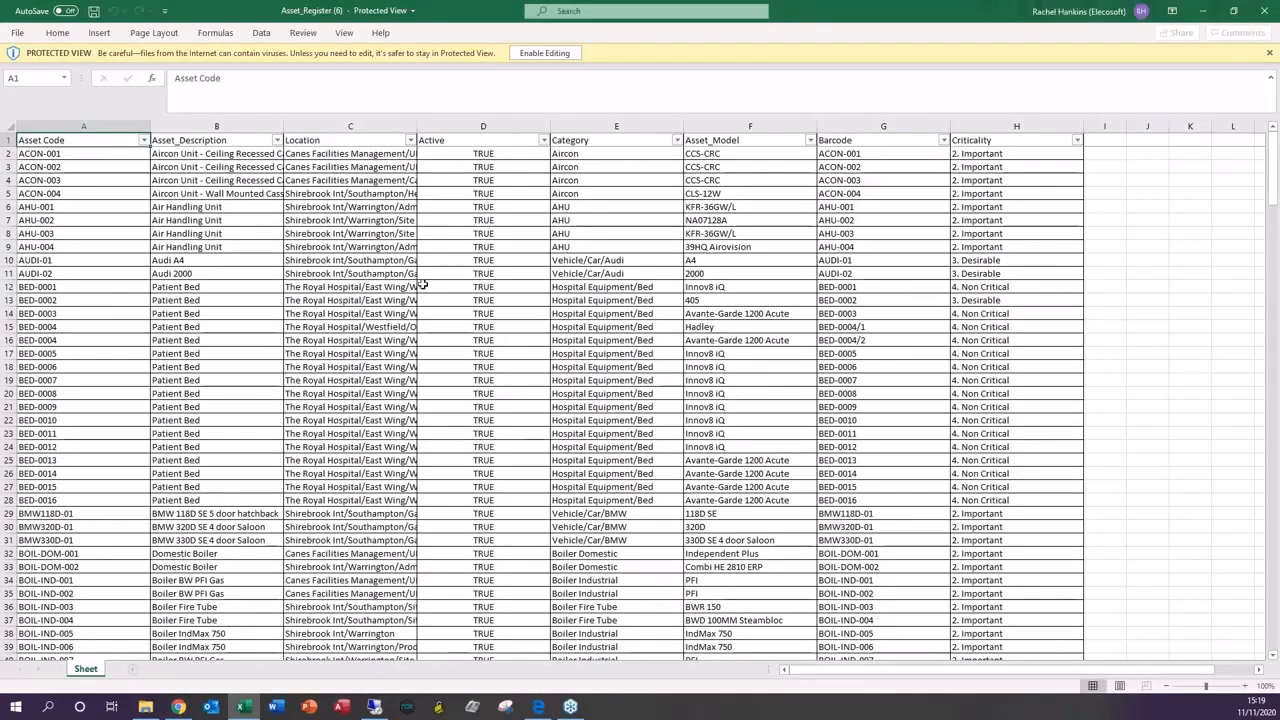
click(1266, 14)
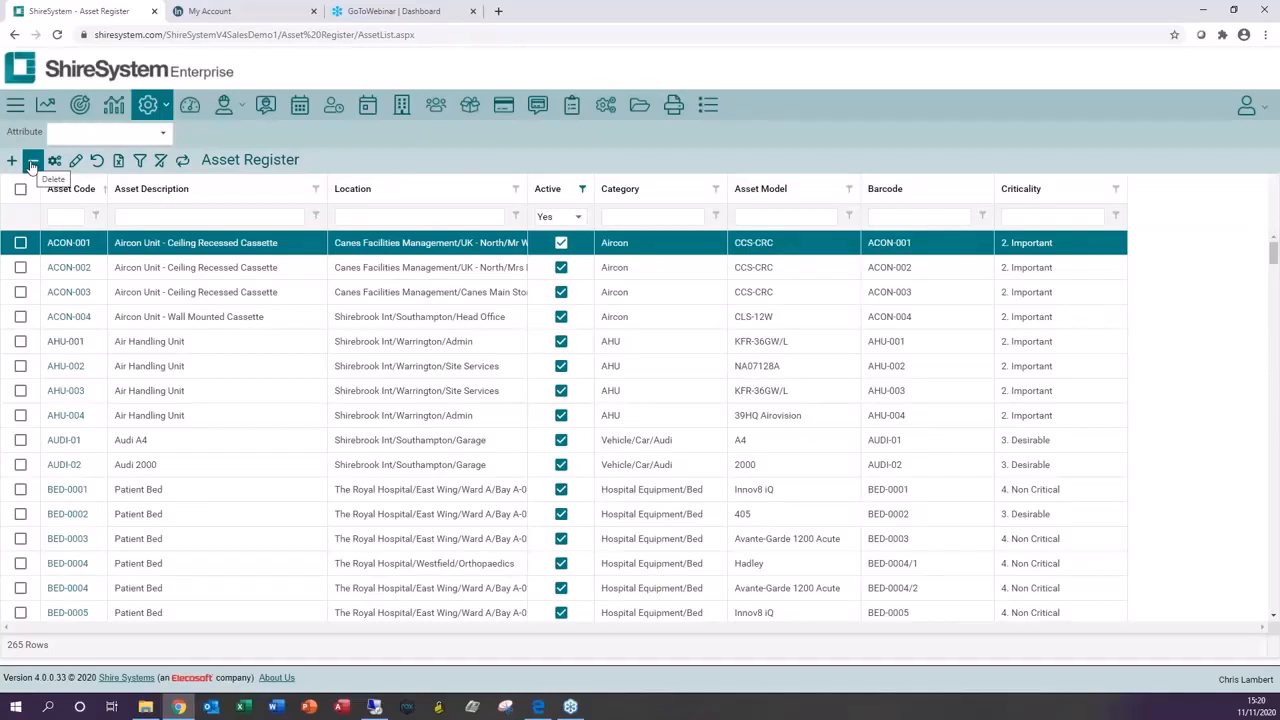
Step: Set asset AHU-001 as inactive from 11/11/2020, save it, and return to the asset register
click(65, 341)
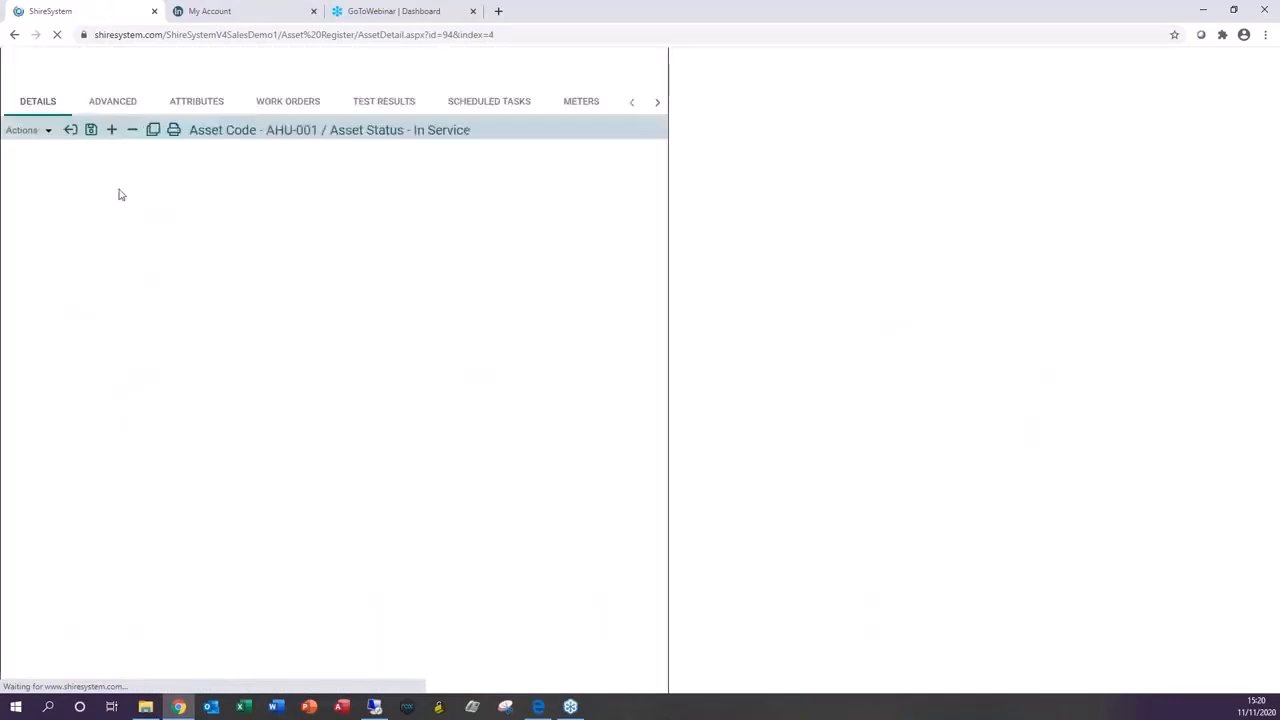
click(24, 130)
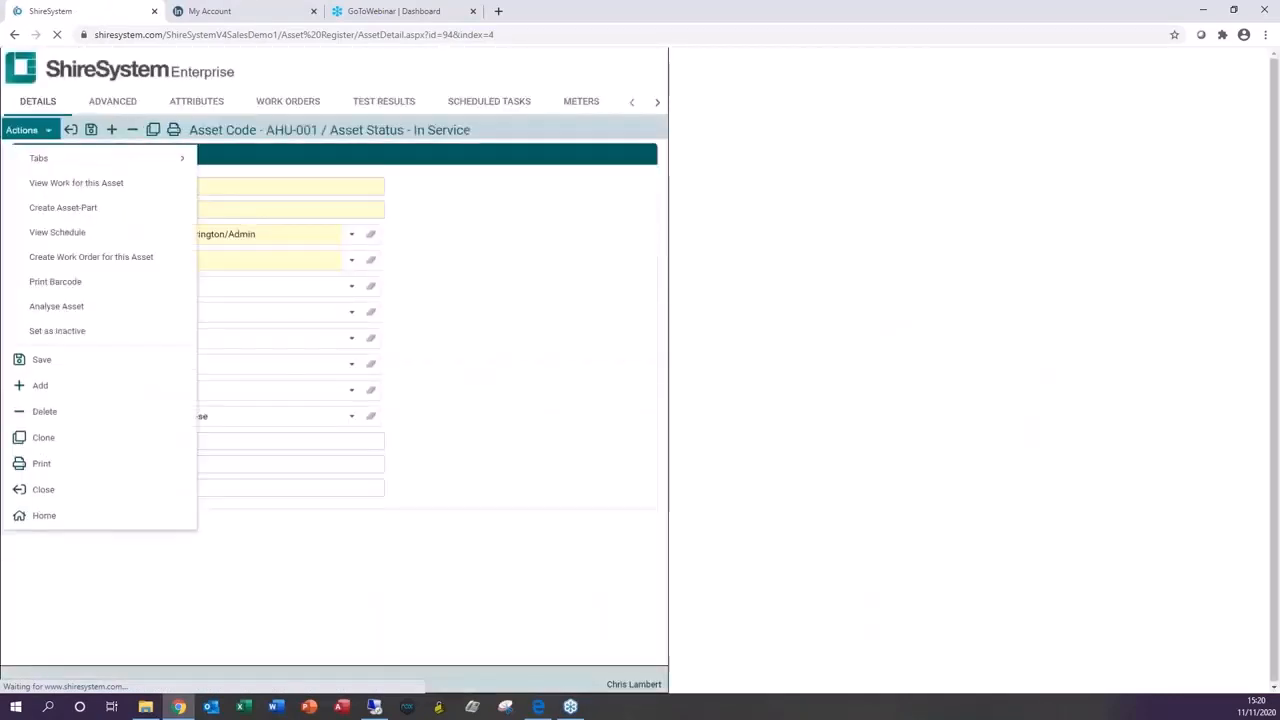
click(56, 331)
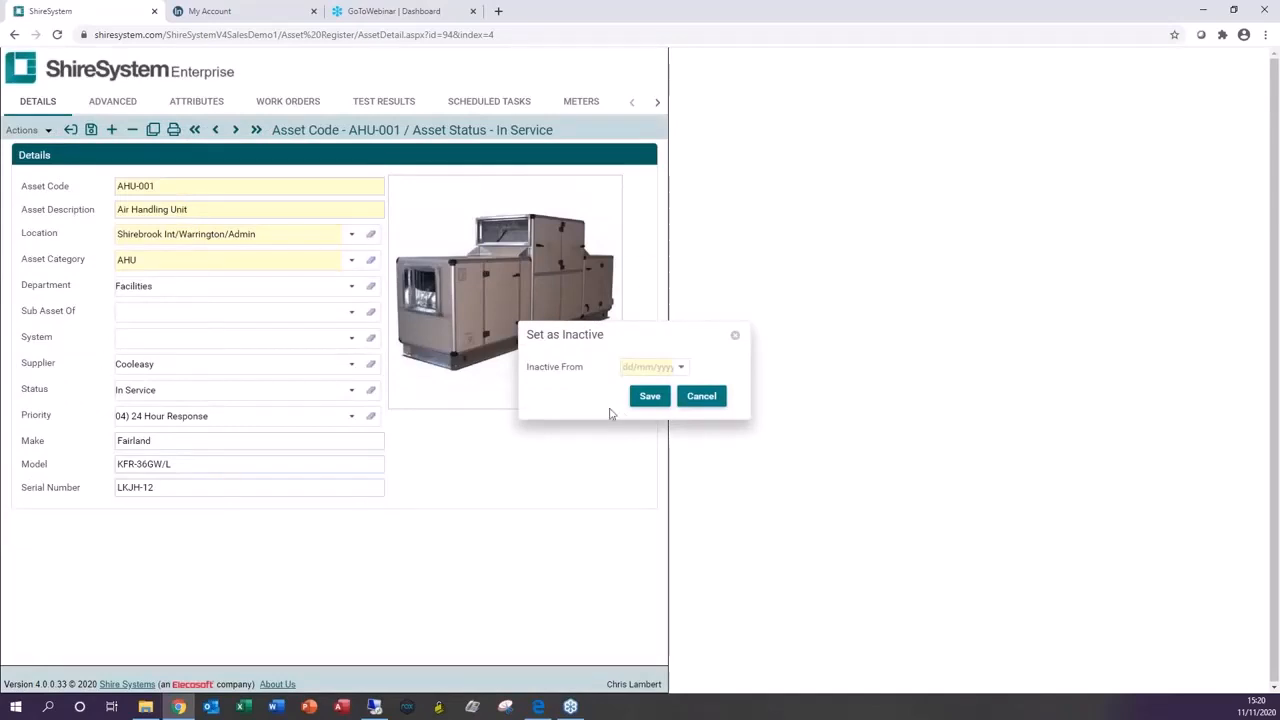
click(683, 368)
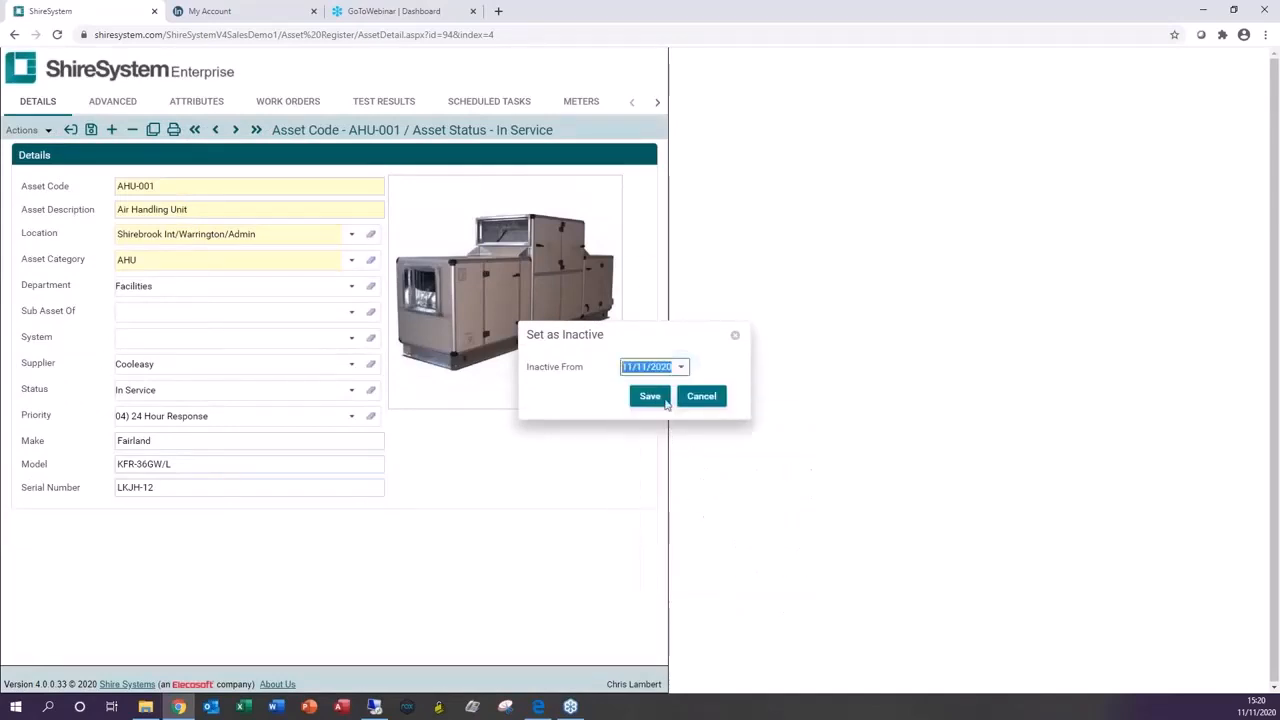
click(709, 492)
click(650, 396)
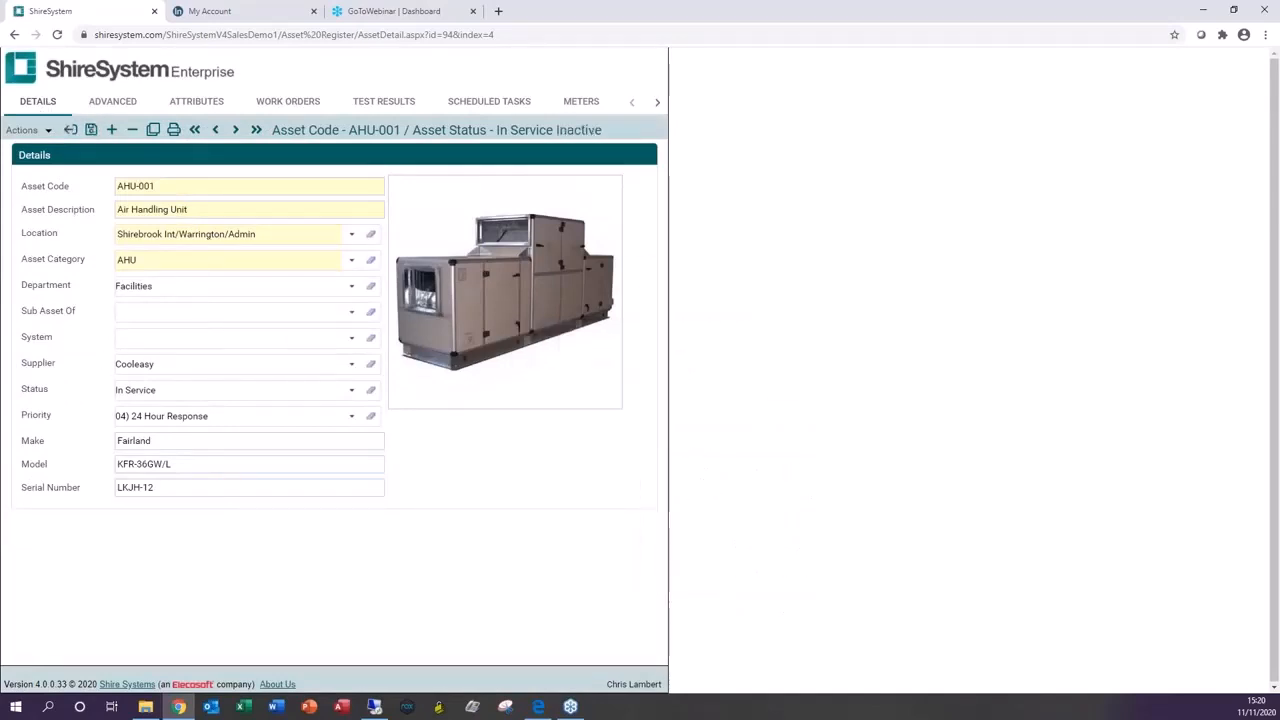
click(71, 131)
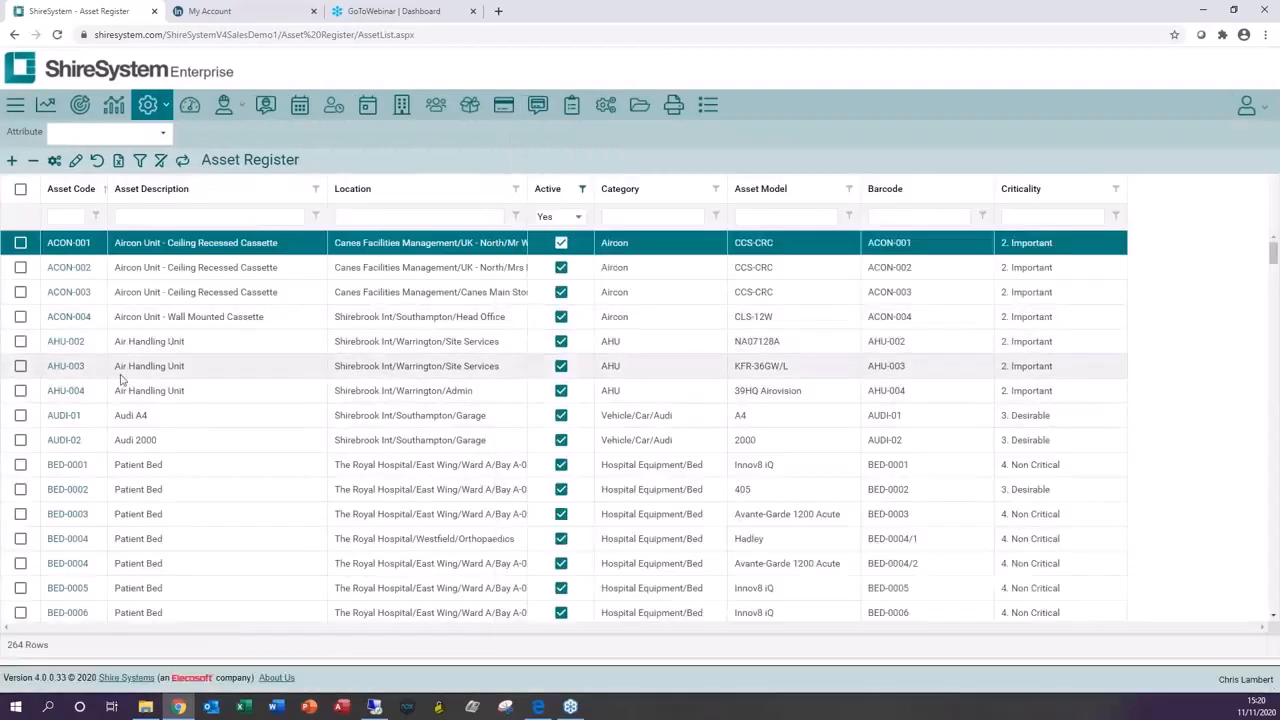
Step: Filter the register to show only inactive assets and open asset AHU-001
click(578, 217)
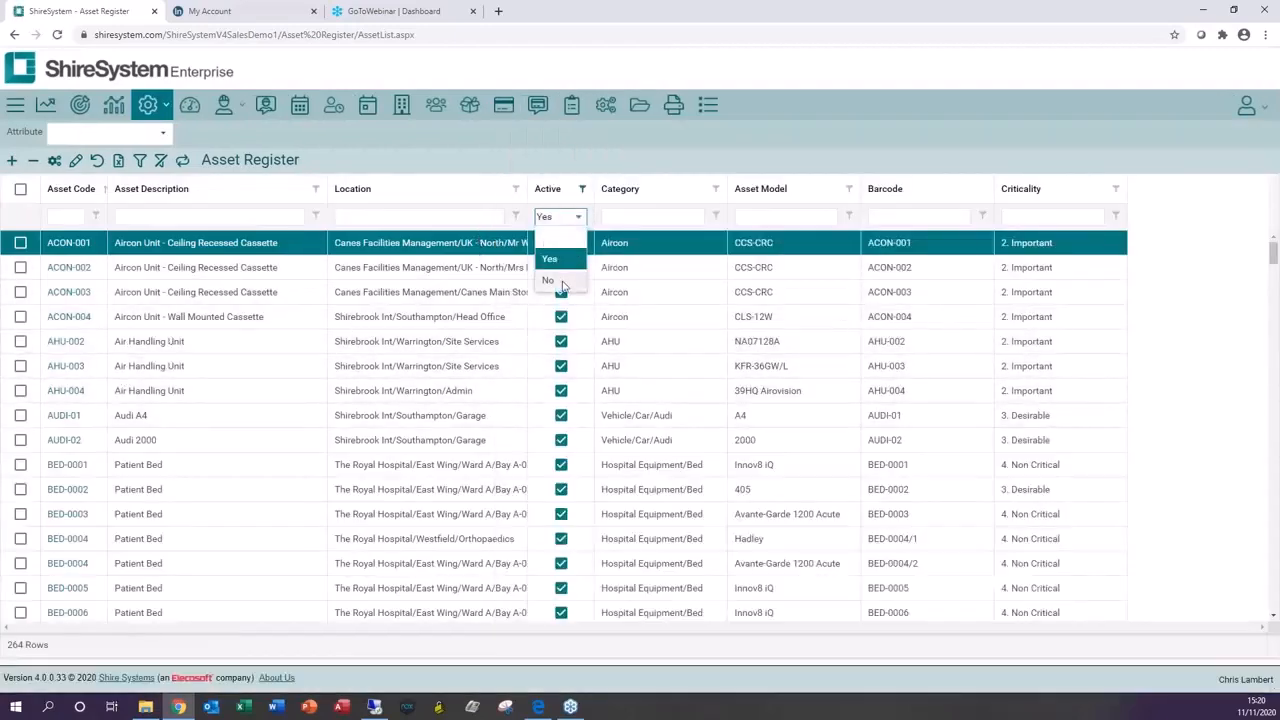
click(545, 280)
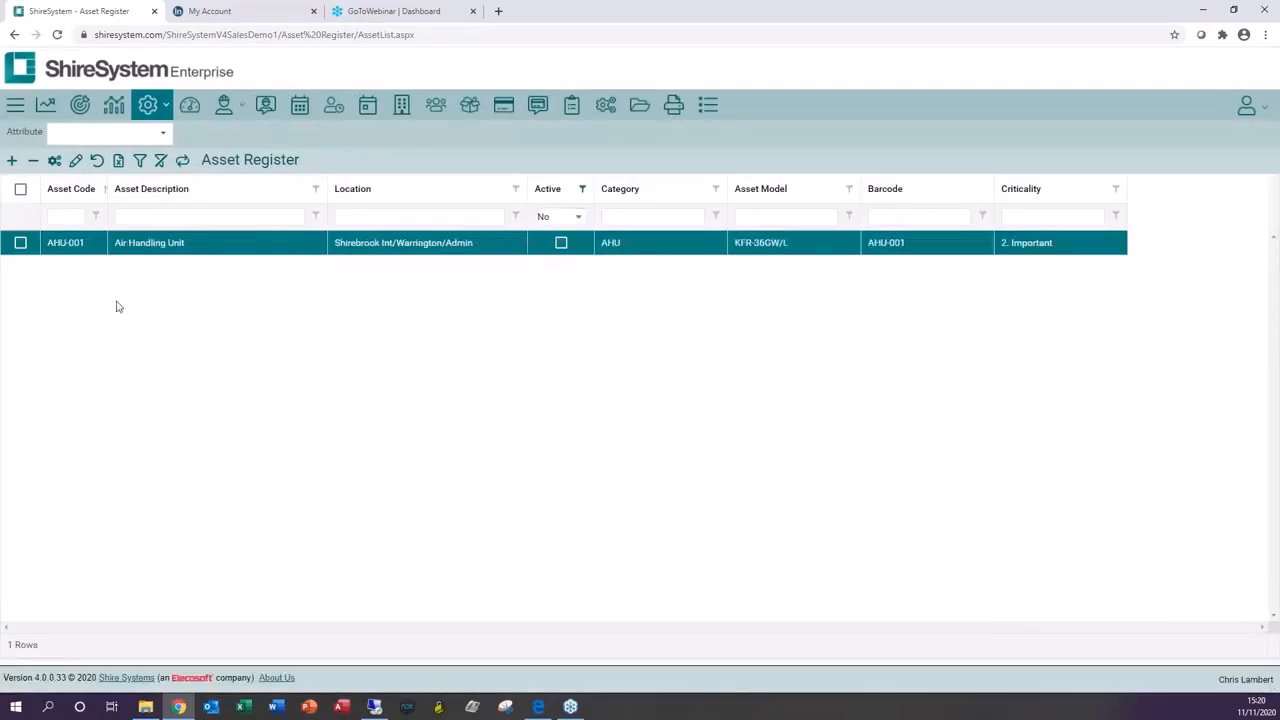
click(67, 246)
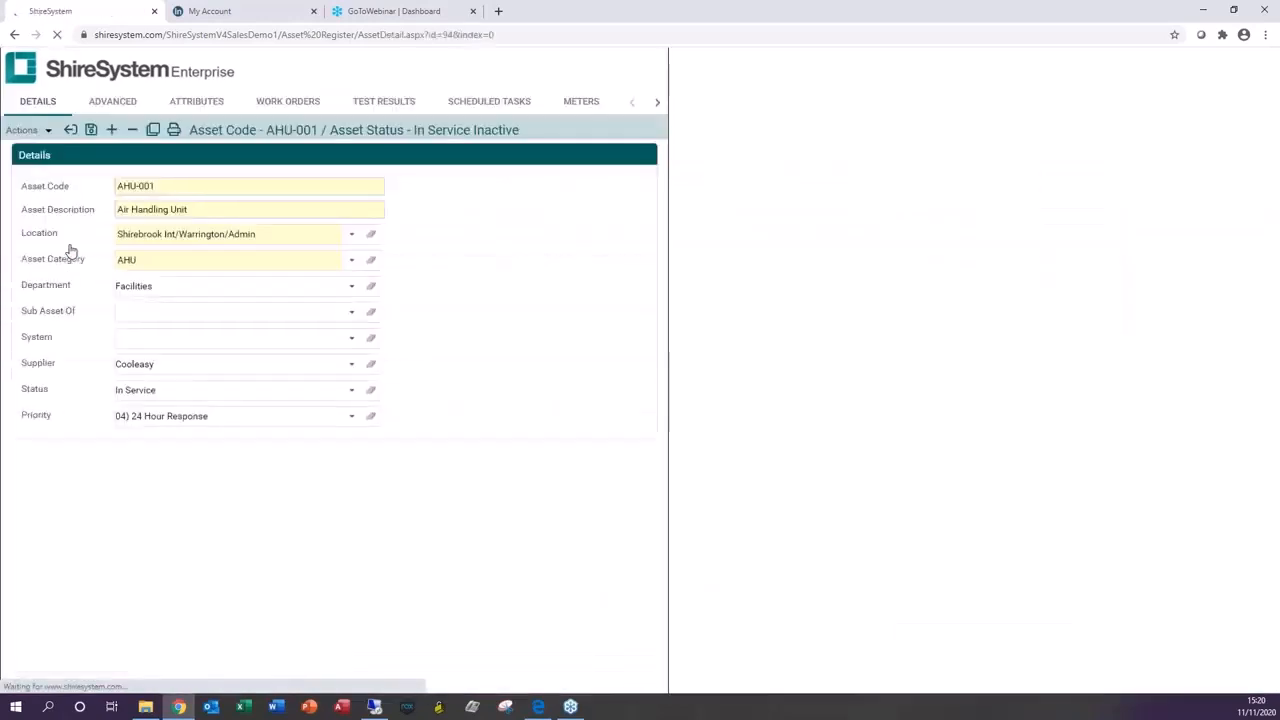
Step: Set AHU-001 back to active and return to the asset register
click(13, 132)
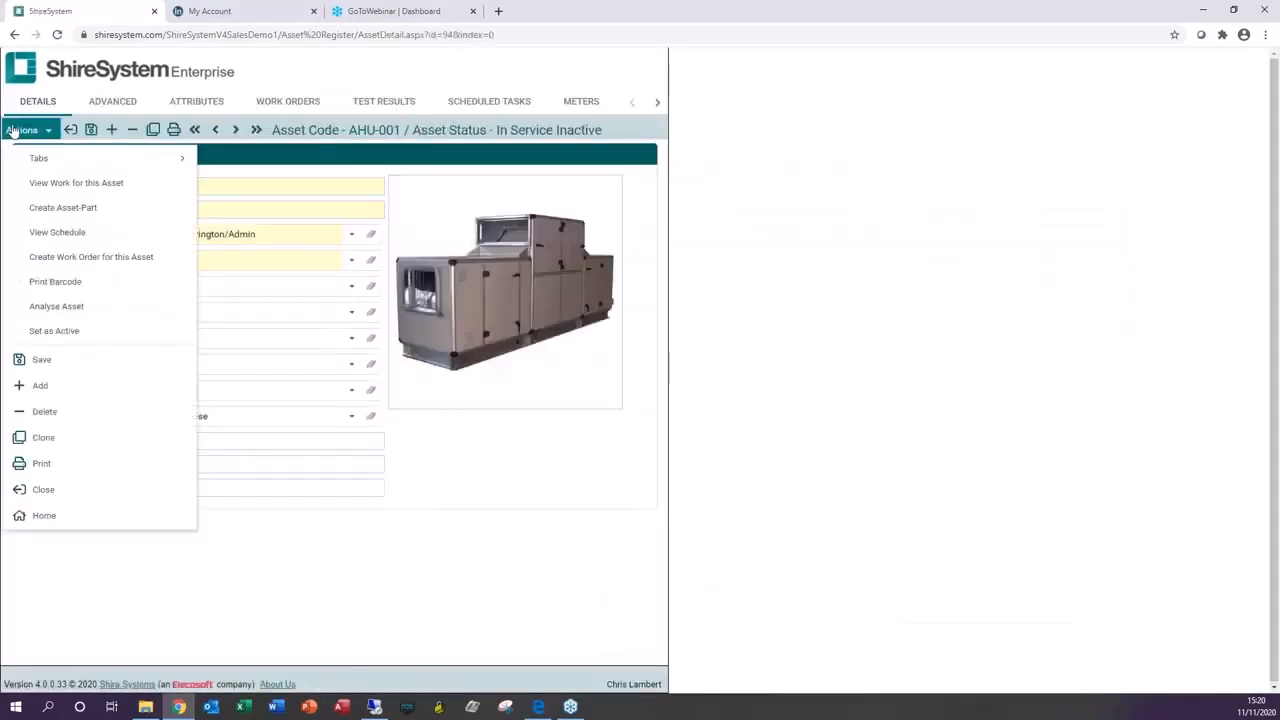
click(69, 333)
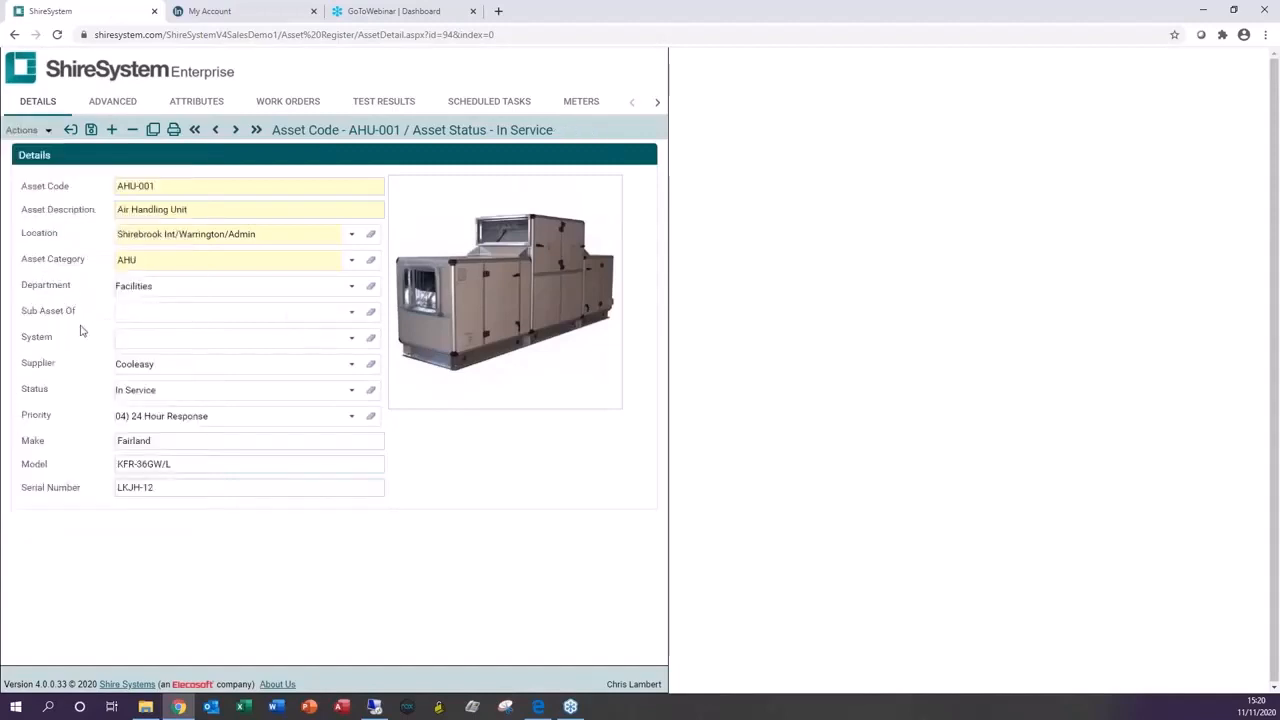
click(70, 130)
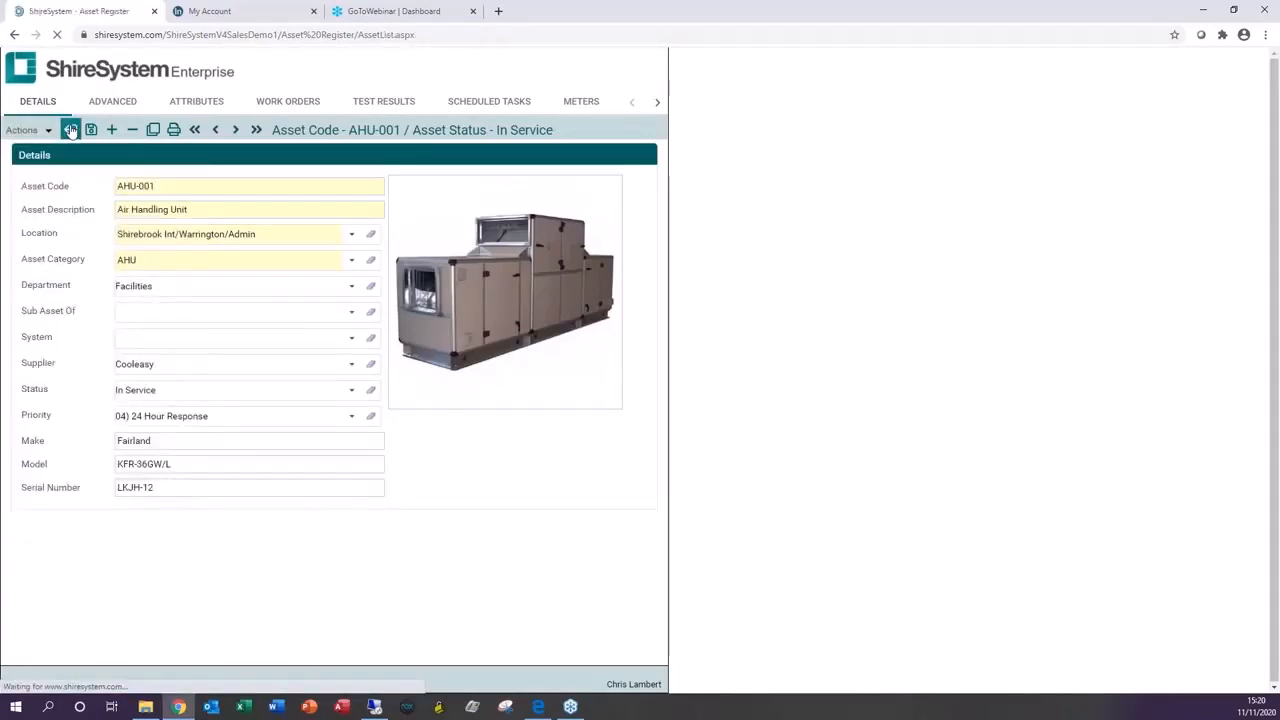
Step: Set the Active filter back to Yes and reopen asset AHU-001
click(580, 217)
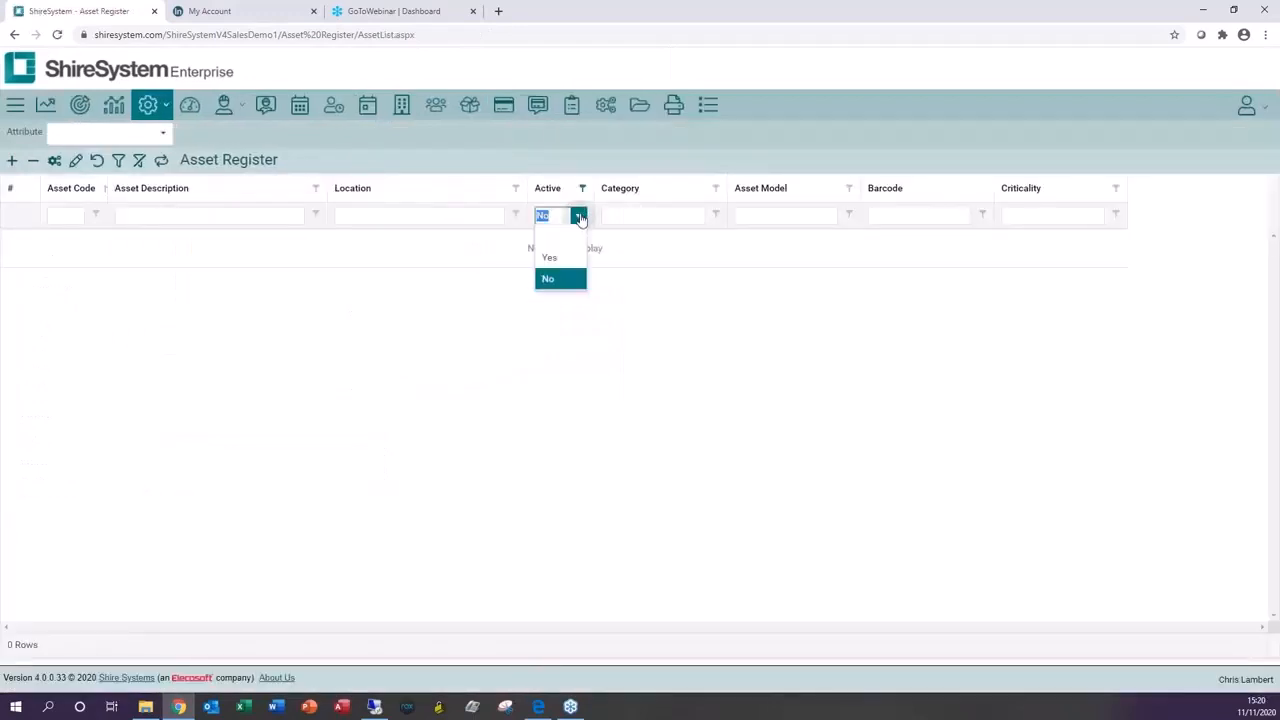
click(560, 256)
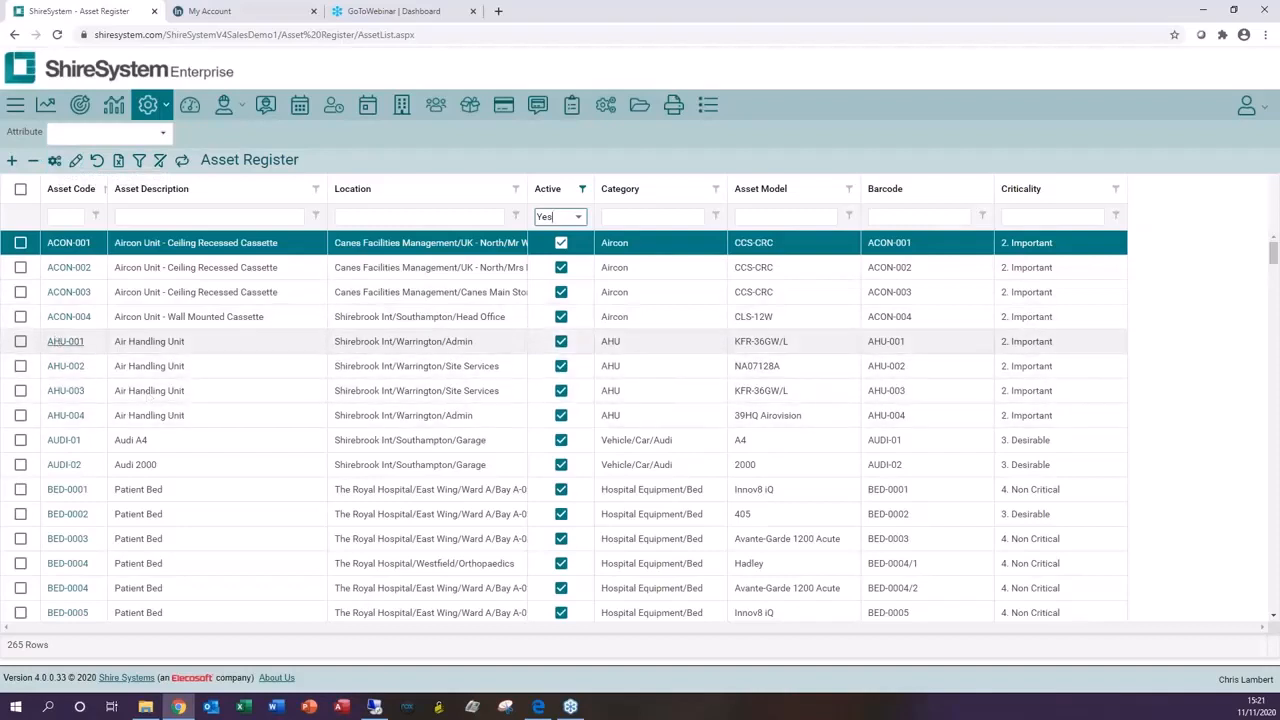
click(60, 341)
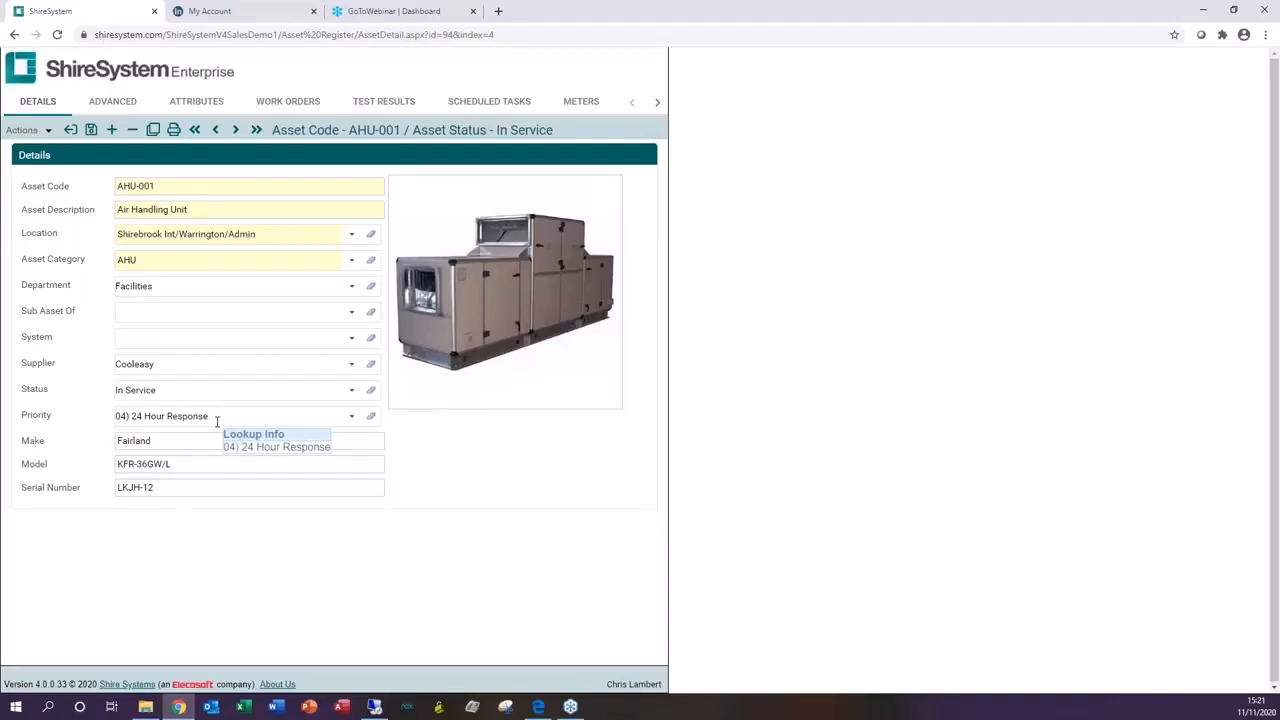
Step: Browse the asset's Advanced, Attributes, Work Orders, Scheduled Tasks, Documents and KPI Availability tabs
mouse_move(456, 333)
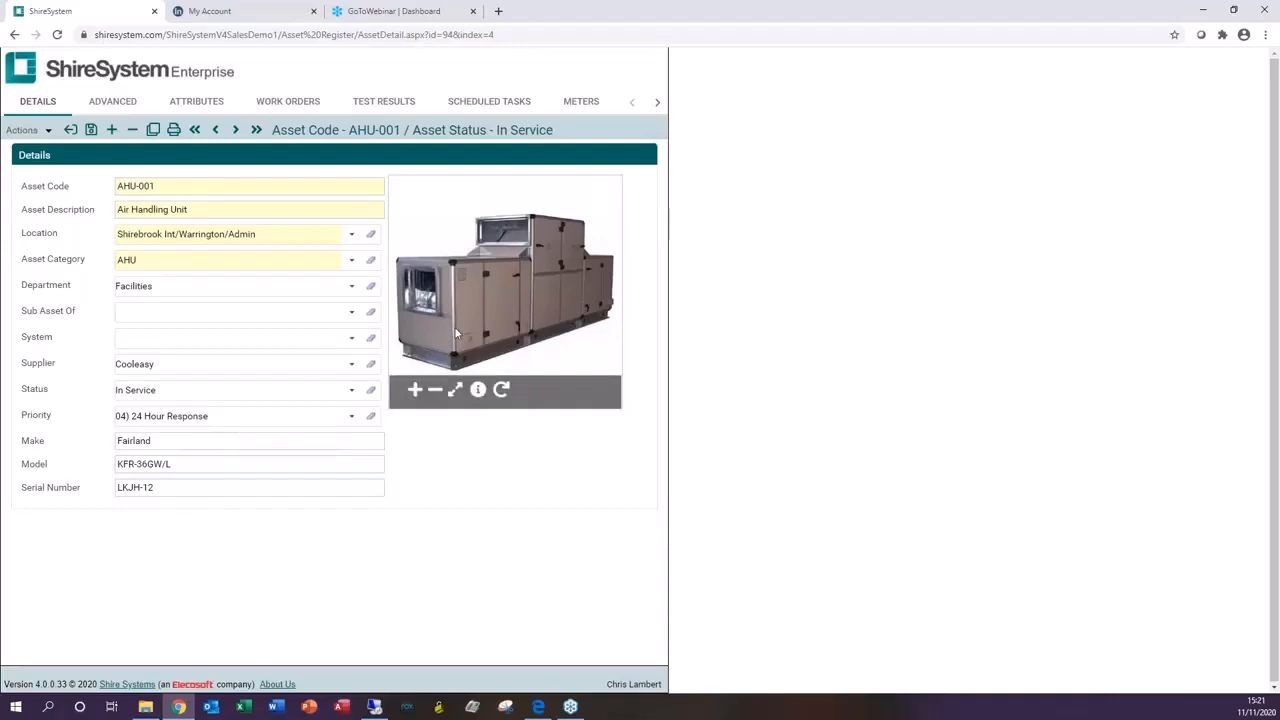
click(114, 103)
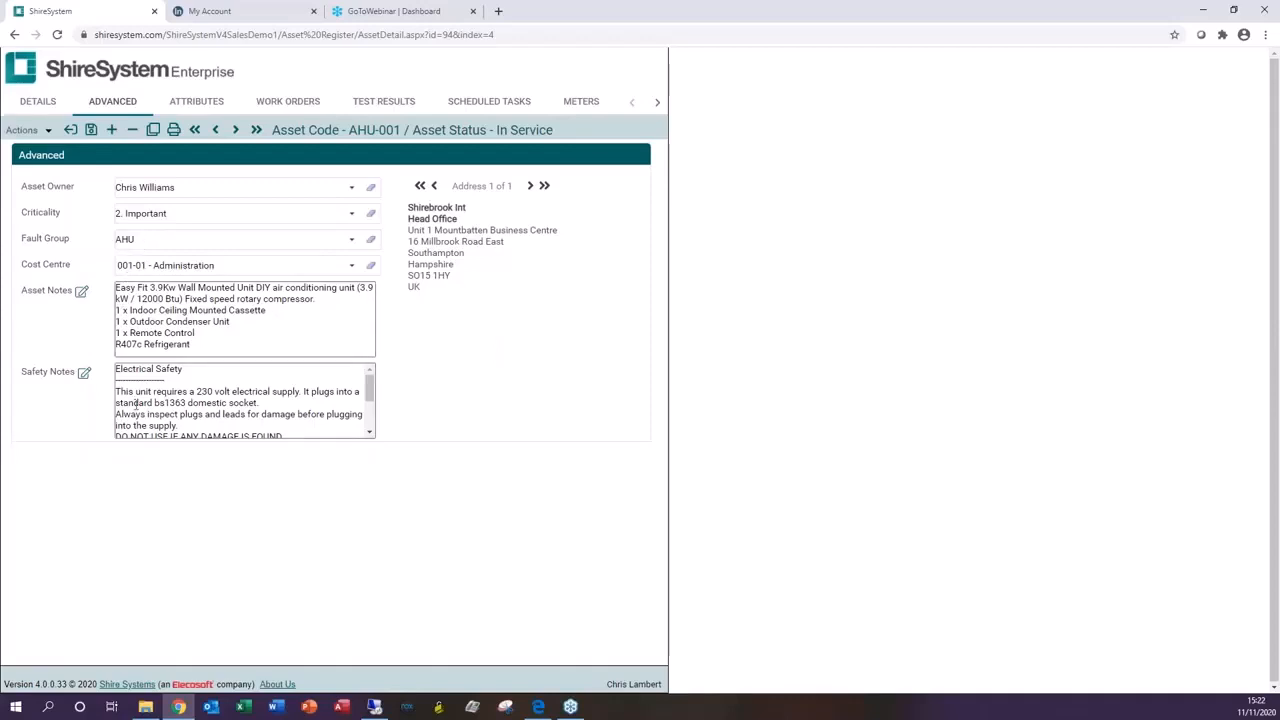
click(196, 104)
click(284, 104)
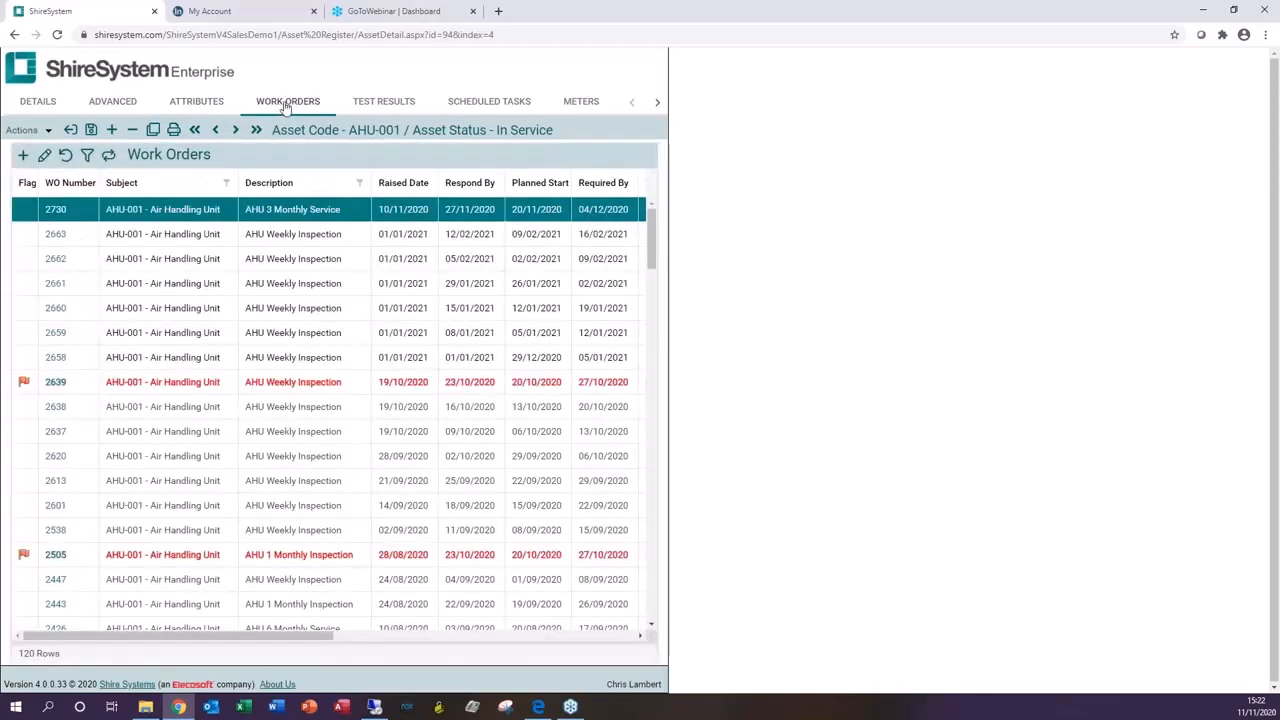
click(465, 106)
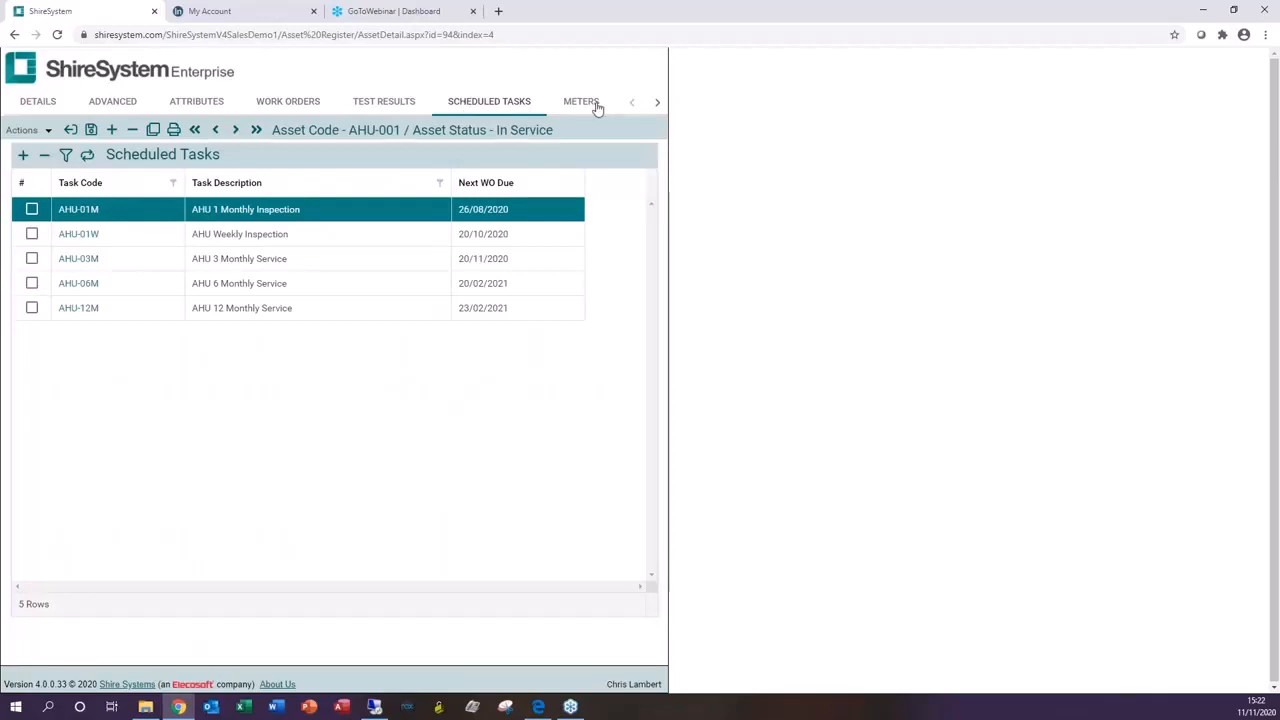
click(657, 104)
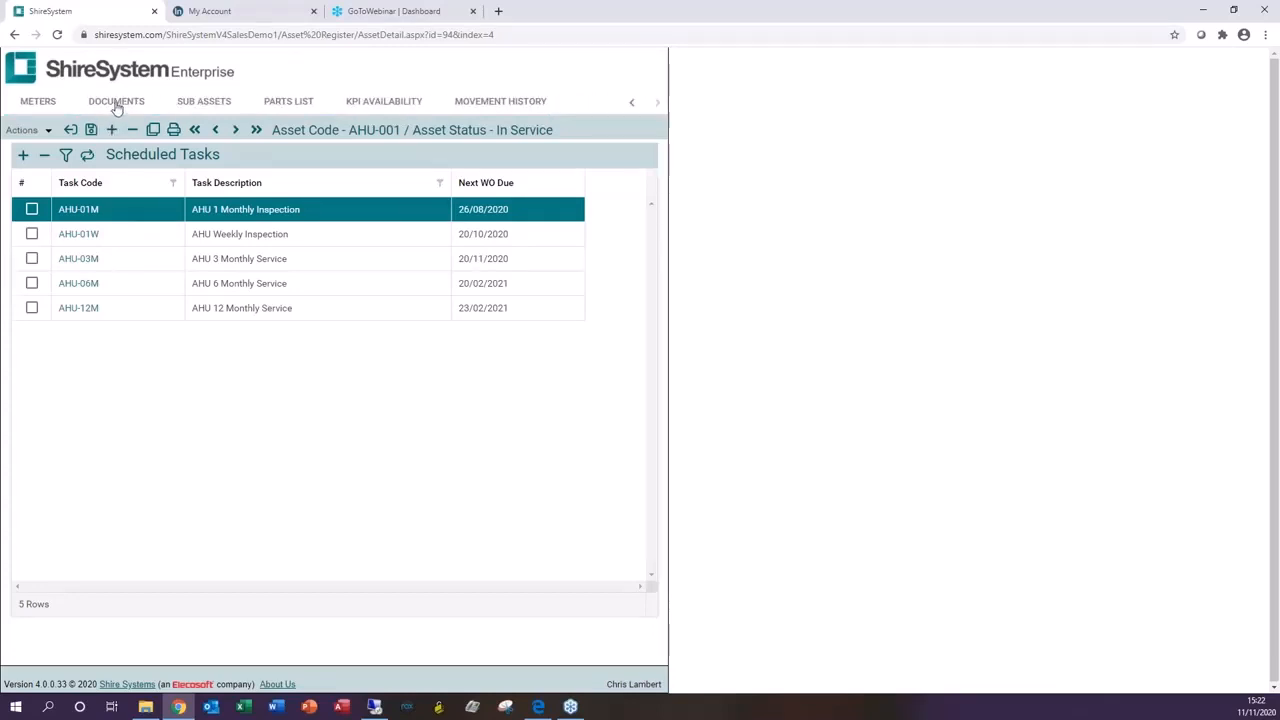
click(116, 104)
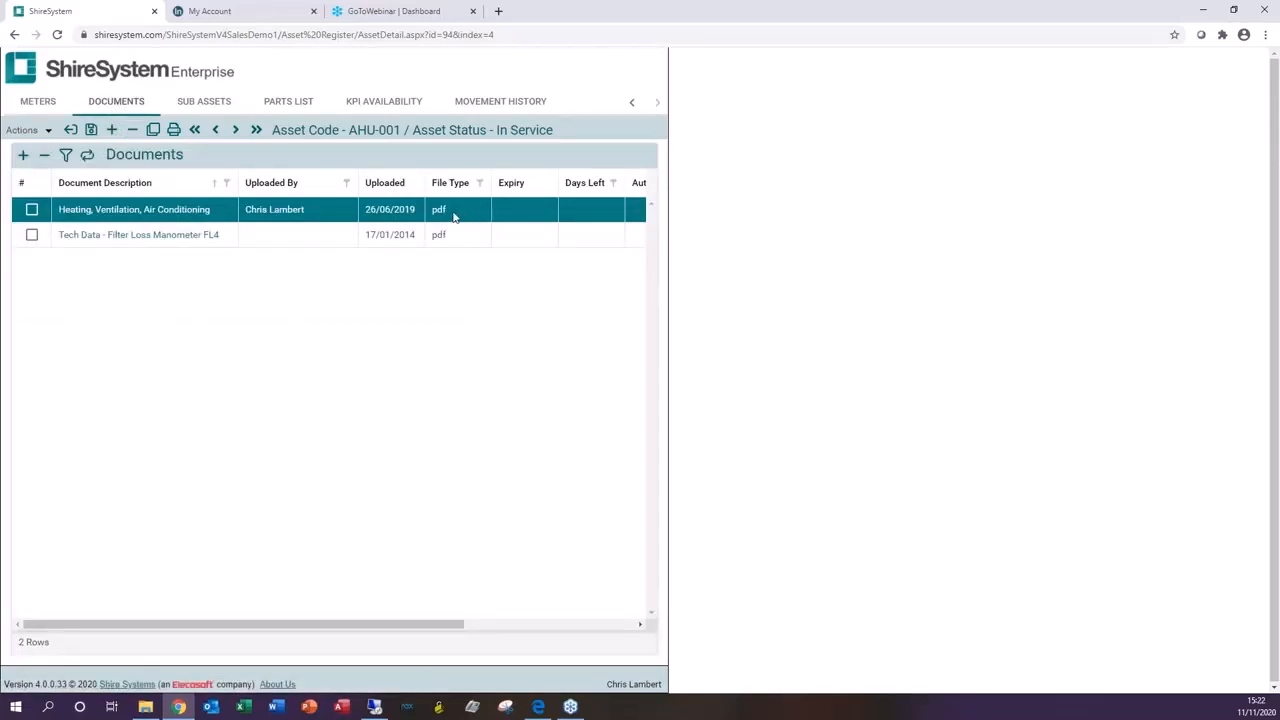
click(633, 627)
click(631, 627)
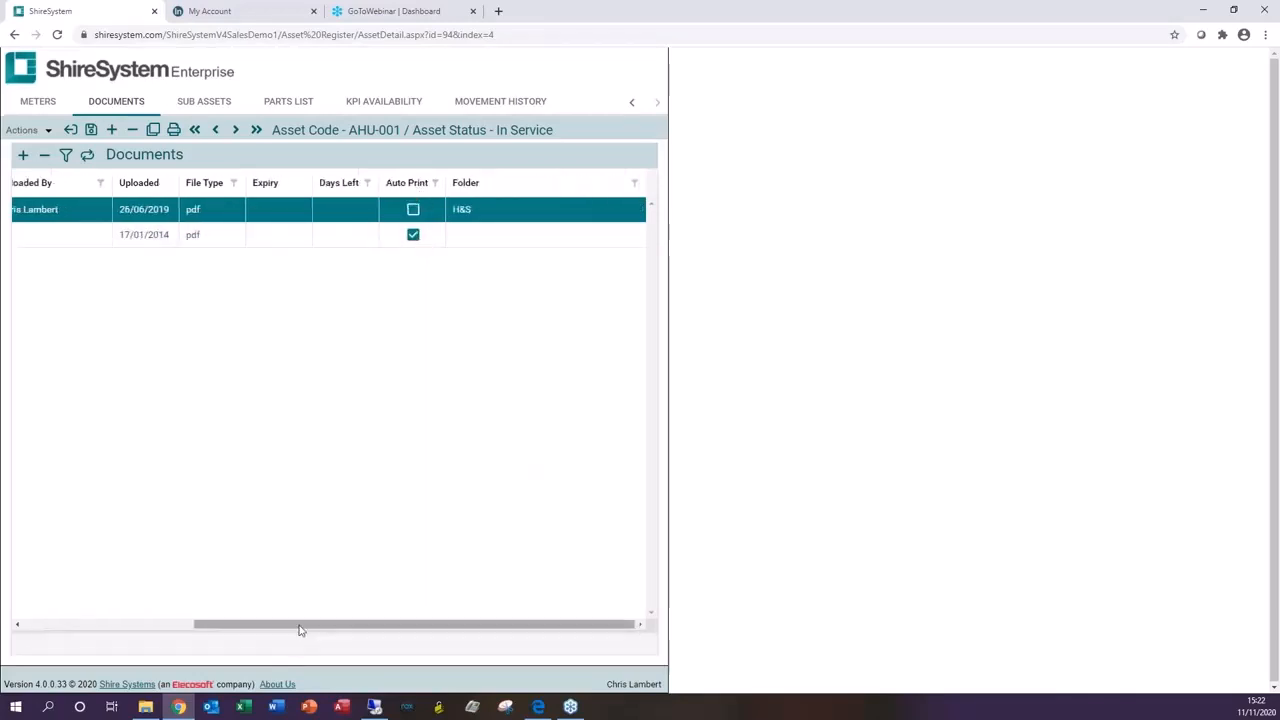
drag(300, 628, 86, 614)
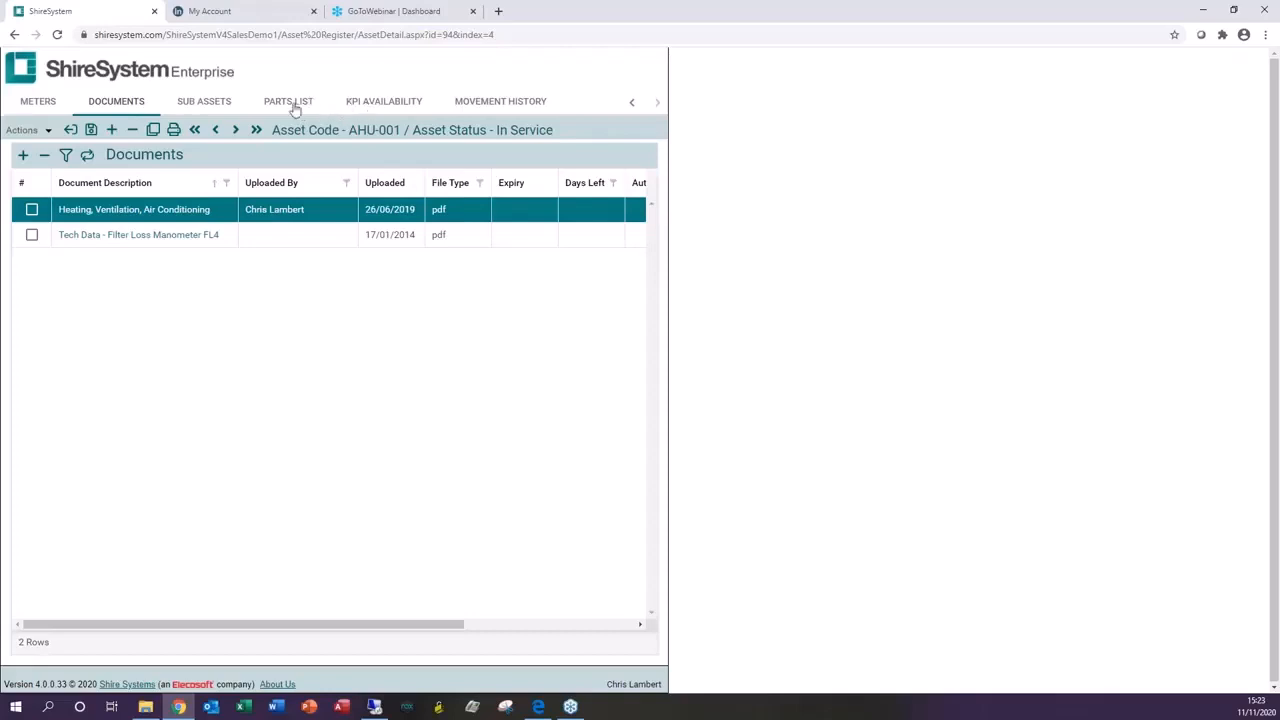
click(378, 104)
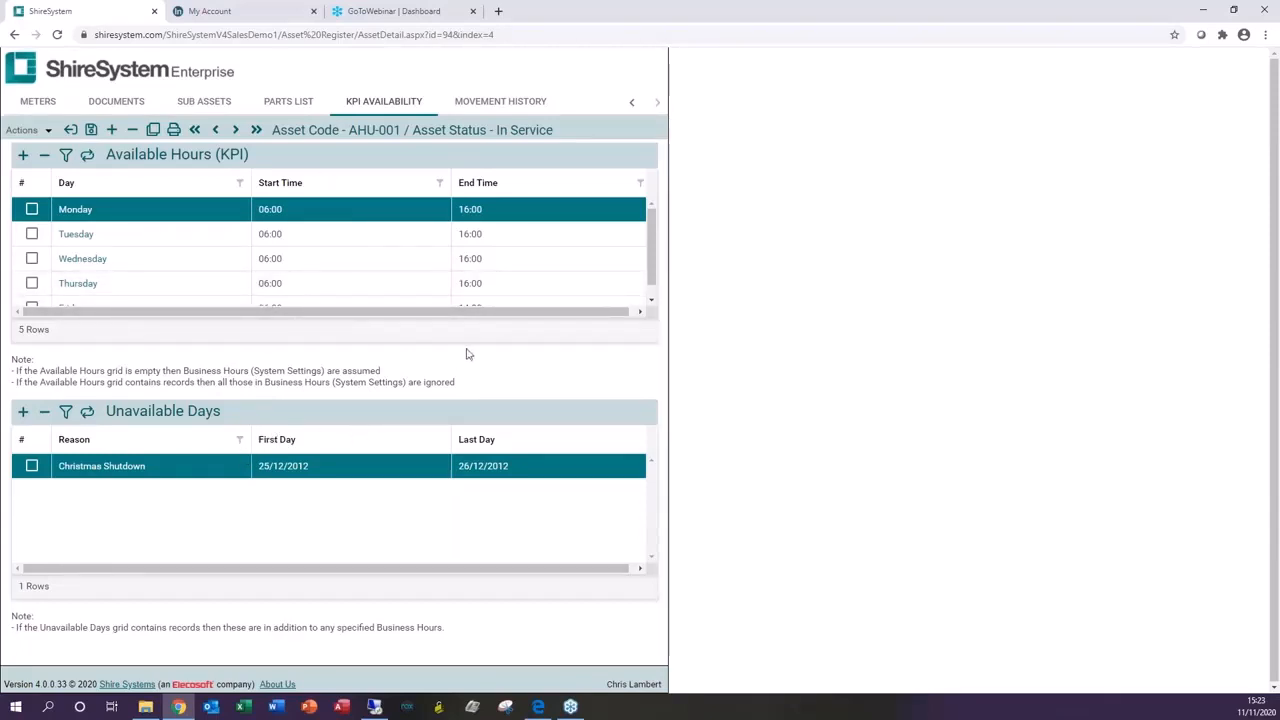
click(631, 101)
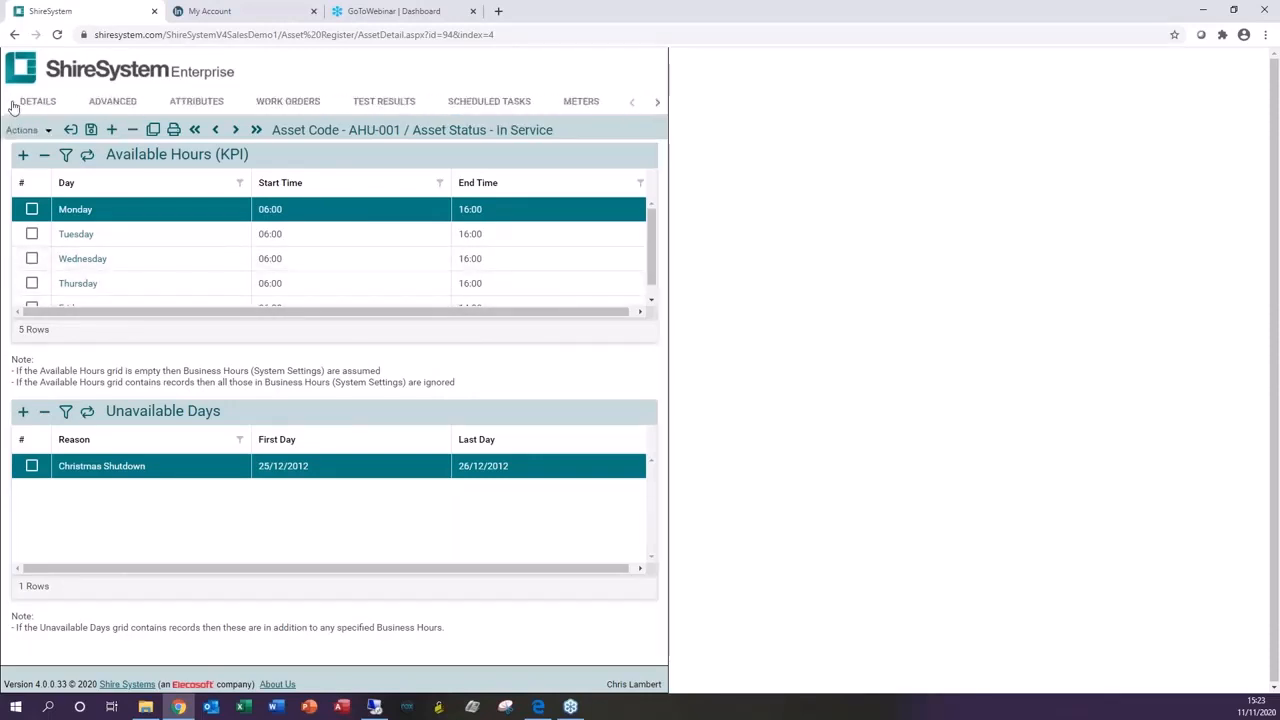
Step: Clear the Location field on the asset's Details tab
click(32, 102)
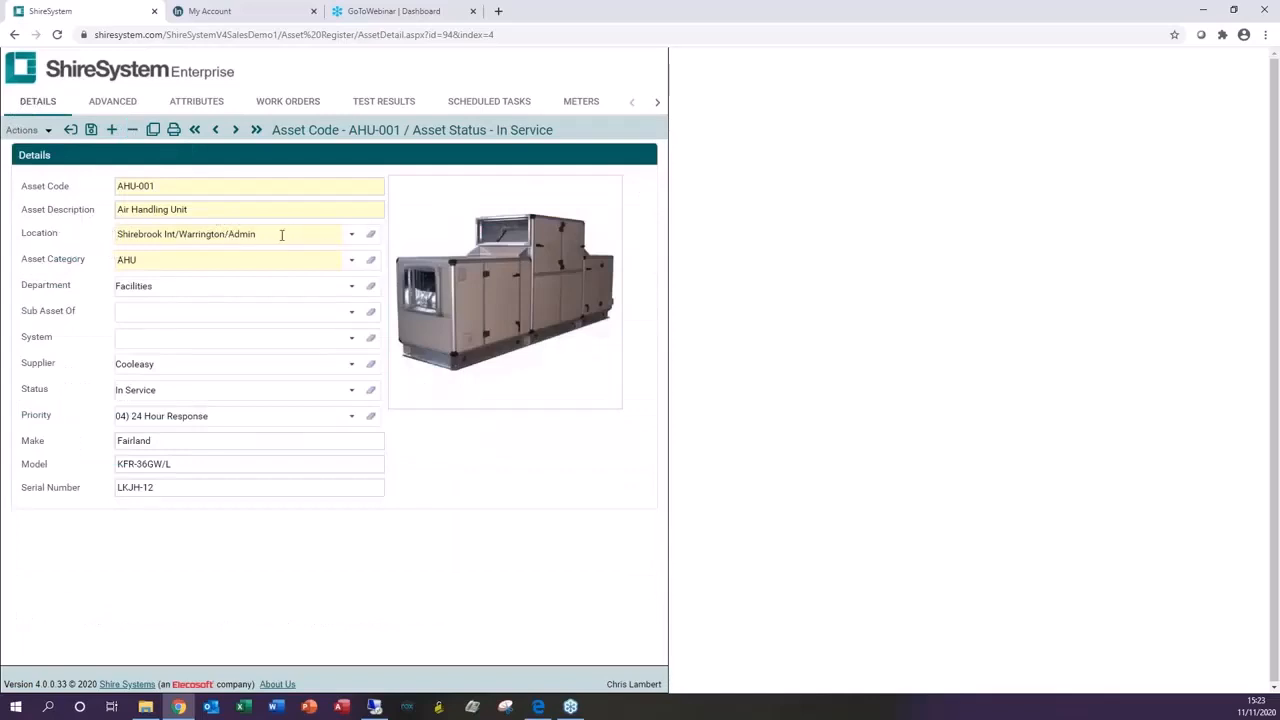
click(371, 236)
Step: View the asset's Movement History tab, then return to its Details tab
click(656, 102)
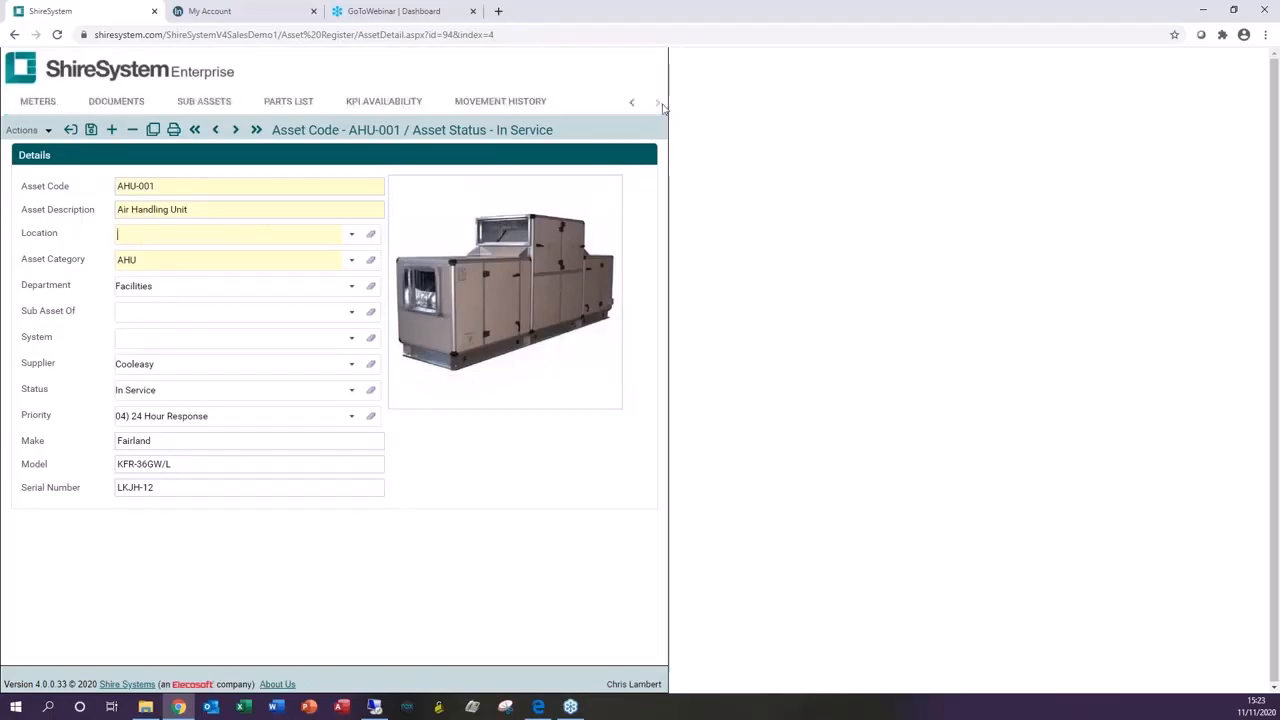
click(518, 108)
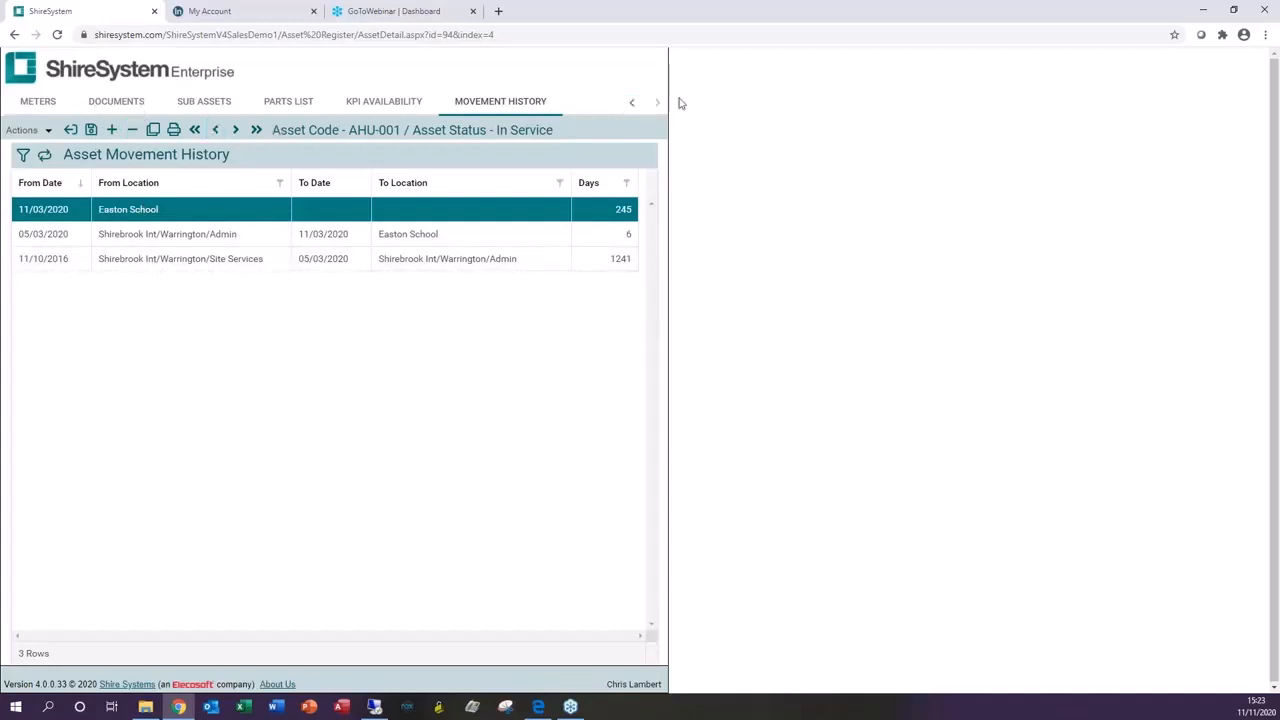
click(631, 102)
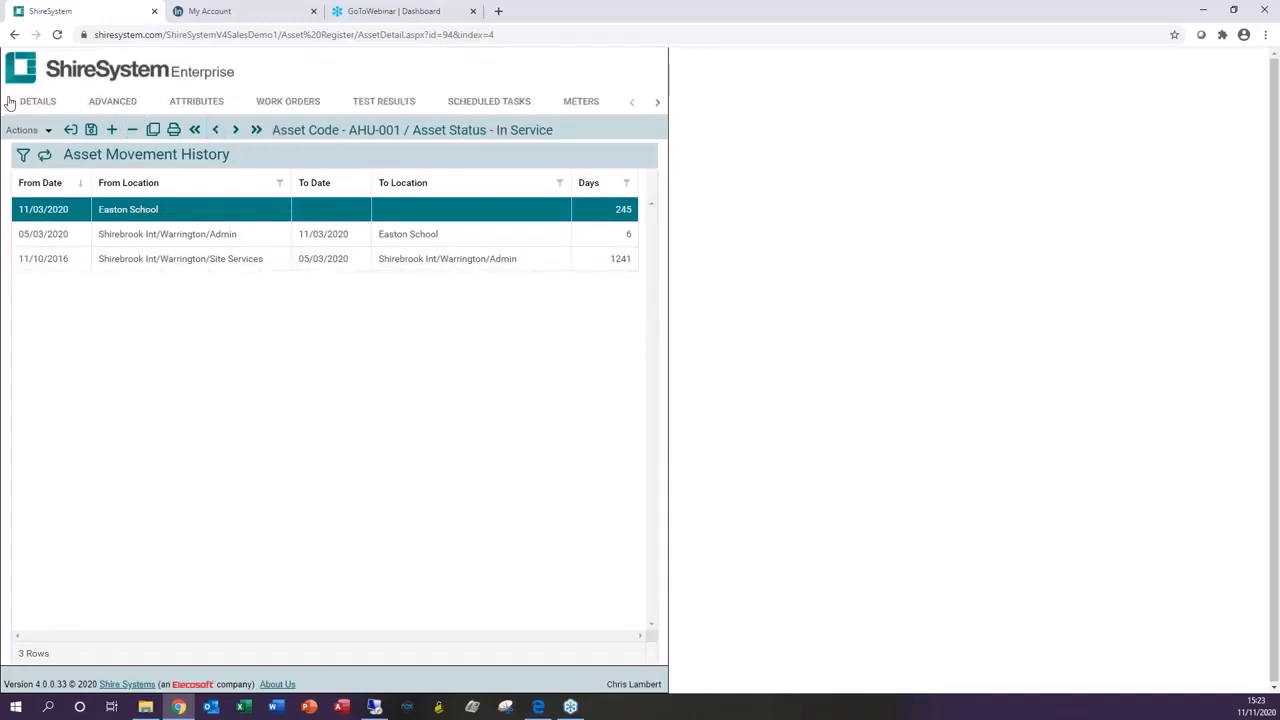
click(35, 102)
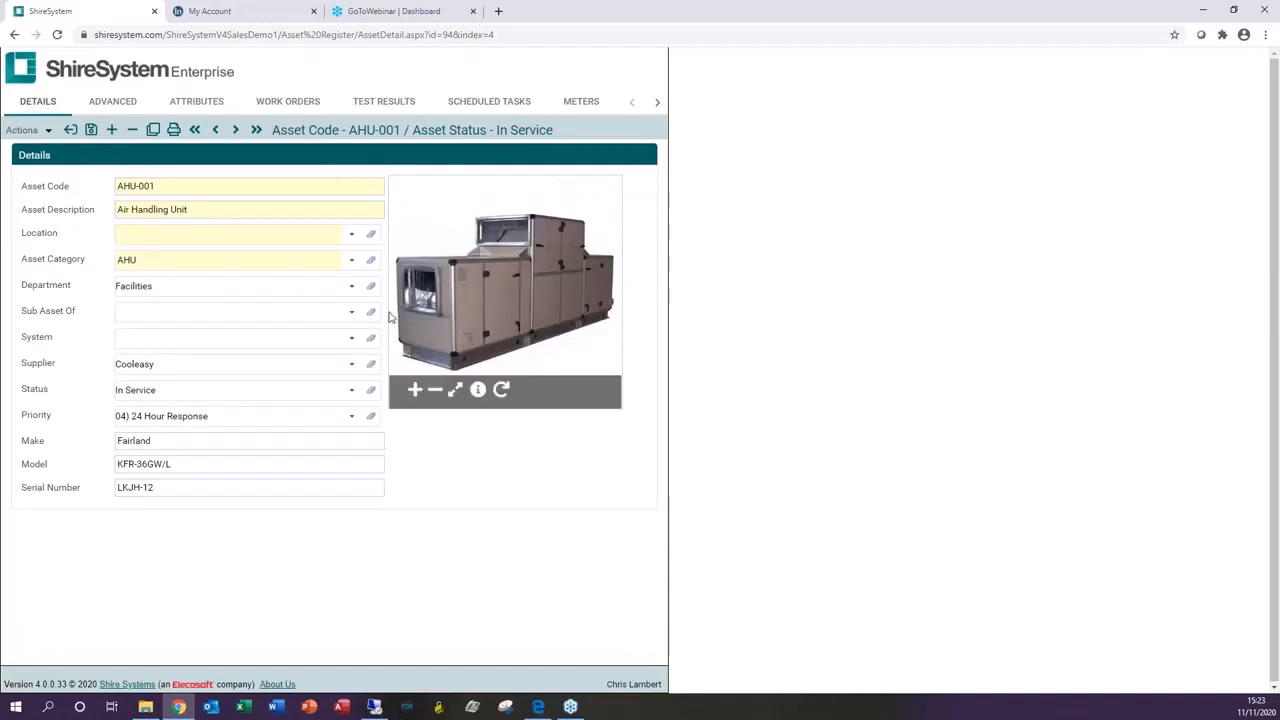
click(153, 131)
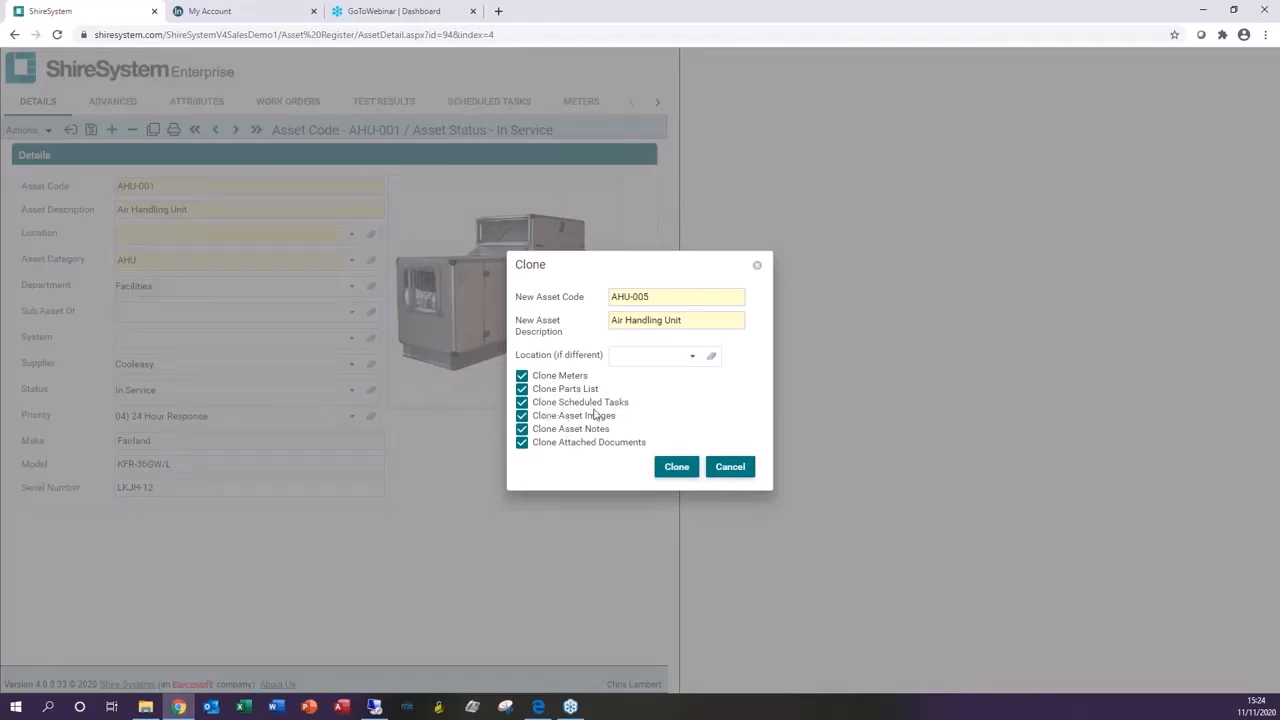
click(521, 429)
click(731, 465)
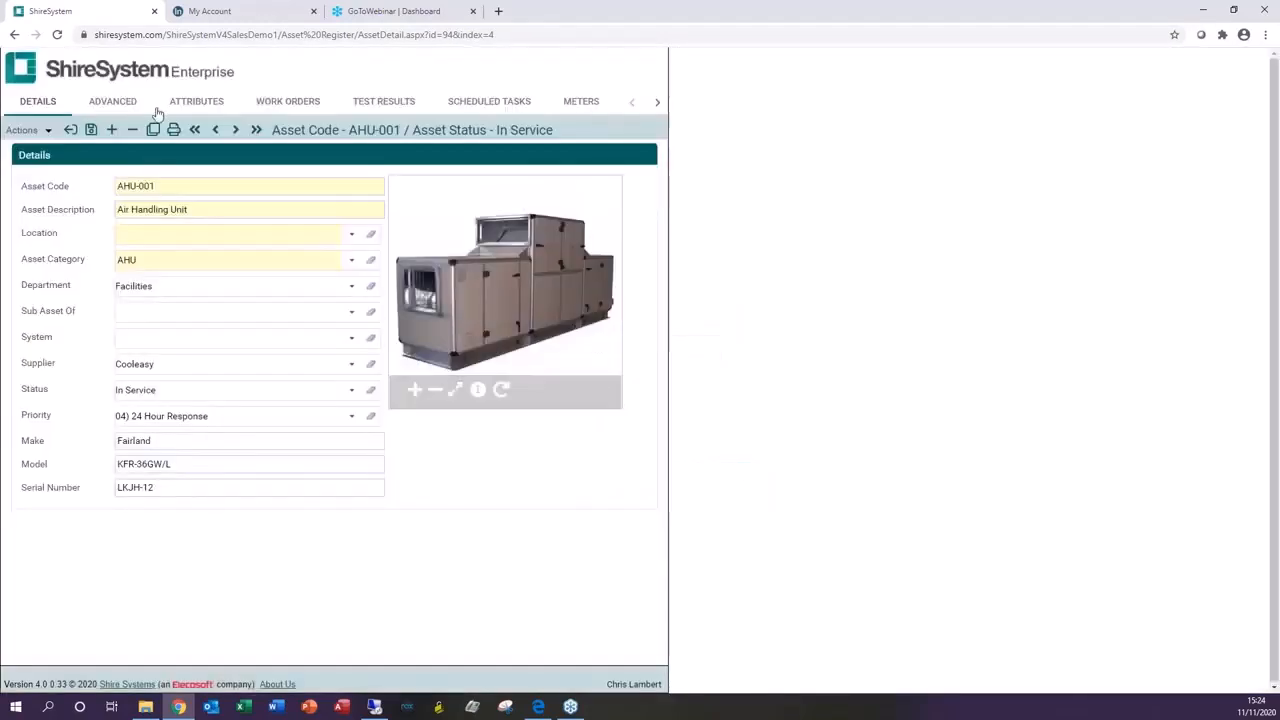
Step: Close asset AHU-001 without saving the cleared location
click(71, 130)
click(640, 392)
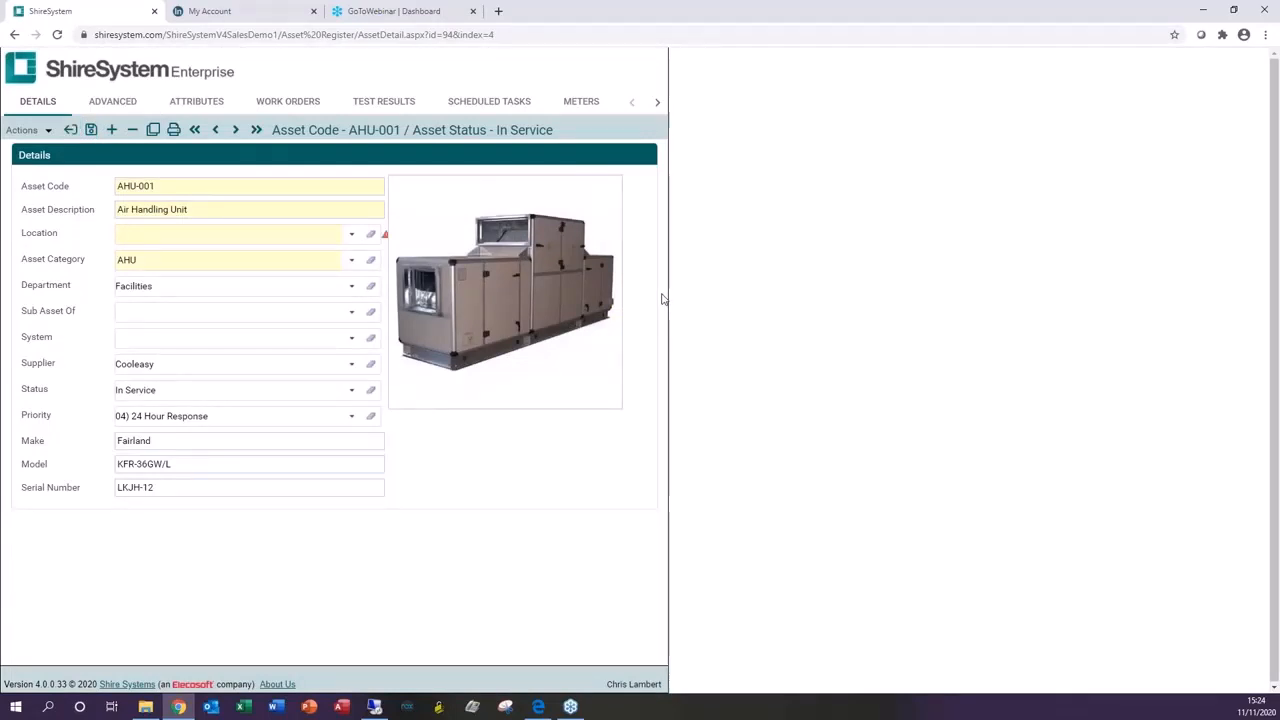
click(71, 130)
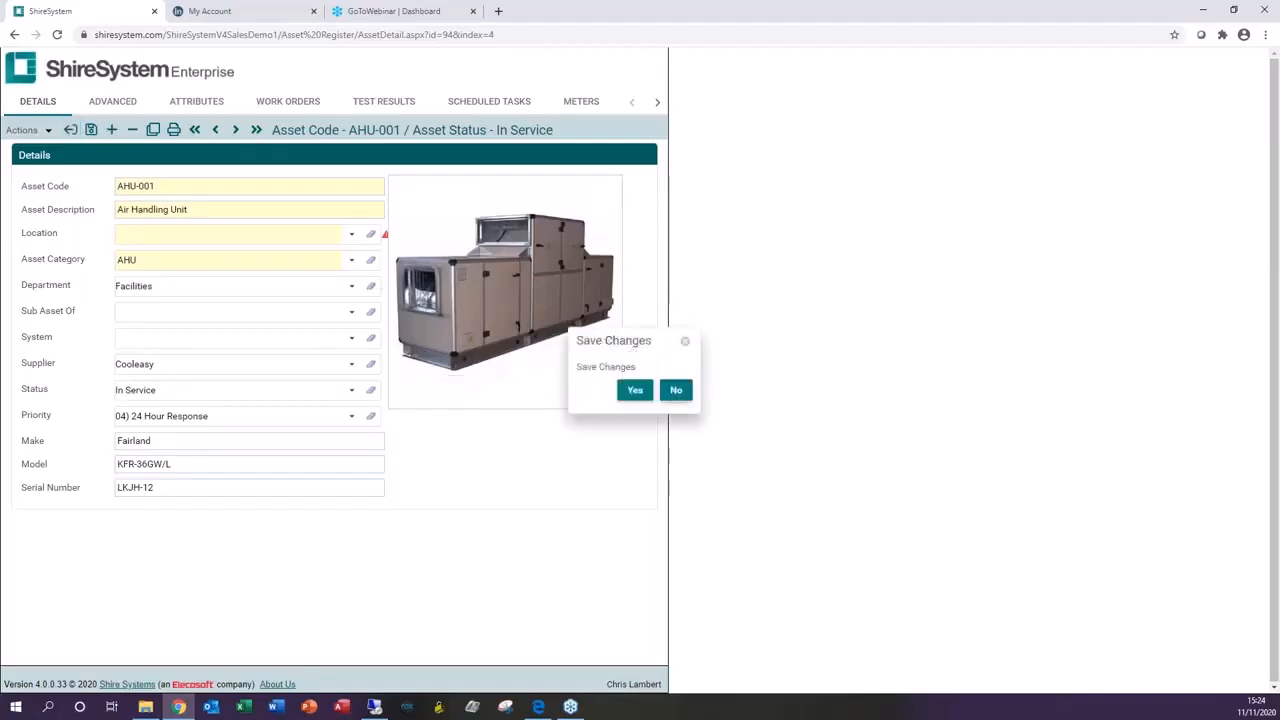
click(676, 392)
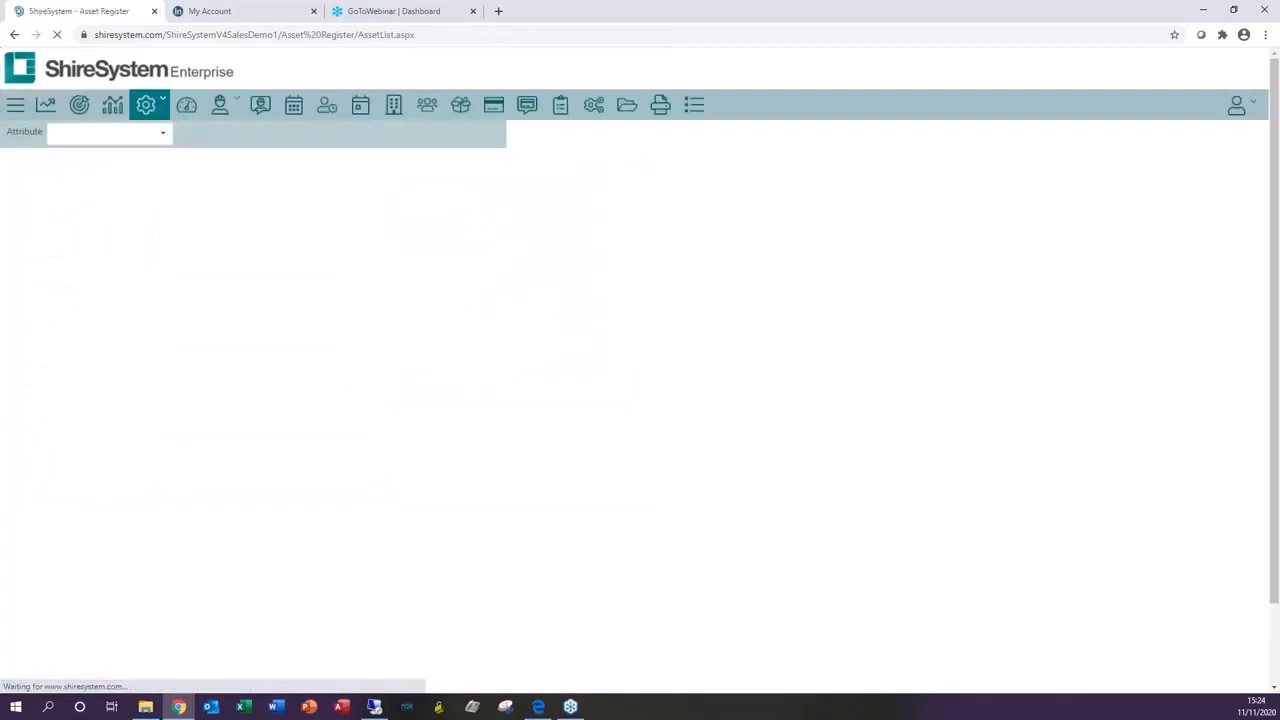
Step: Open task AHU-12M from the Tasks list
click(571, 105)
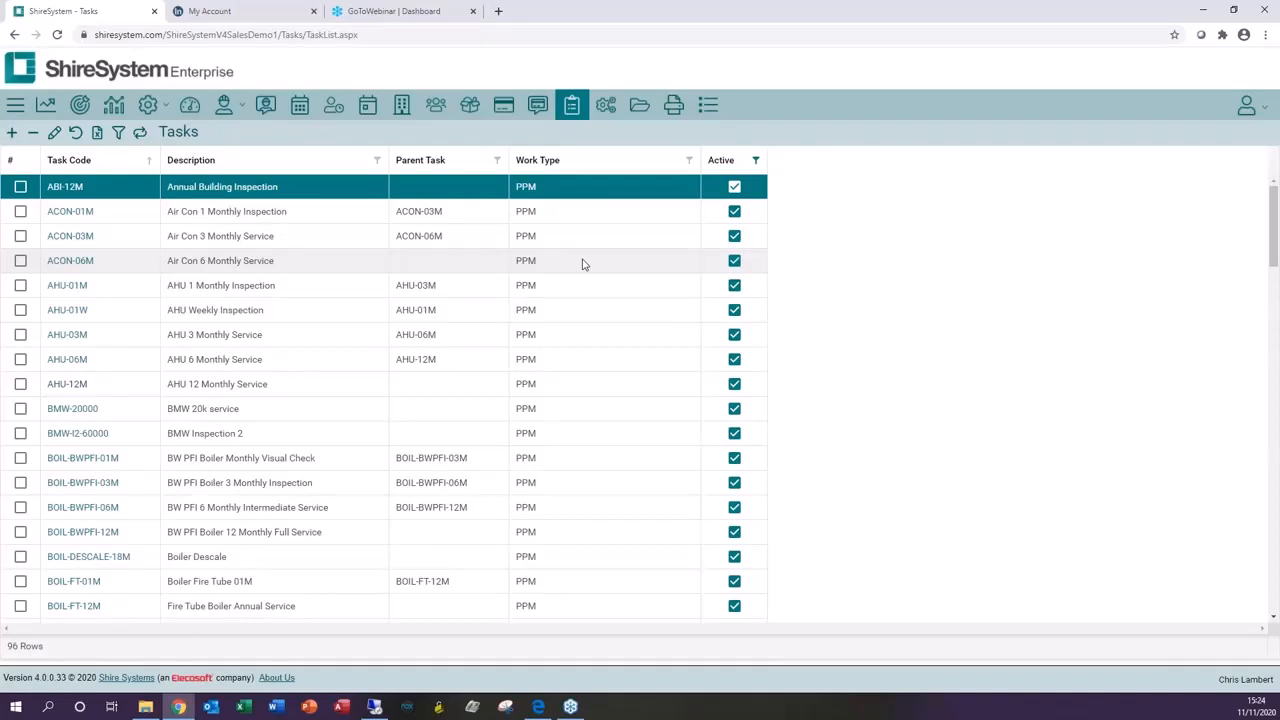
click(60, 386)
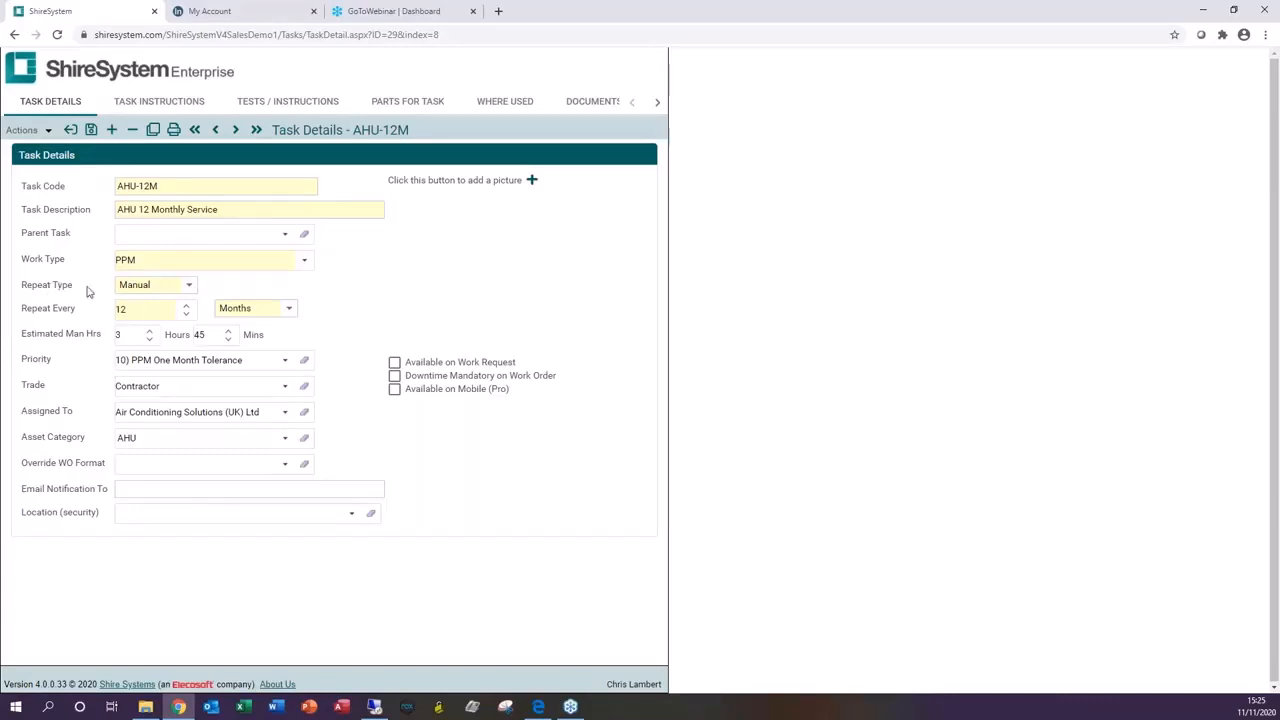
Step: Try the Usage repeat type with a Months repeat override on the task, then restore Manual
click(188, 285)
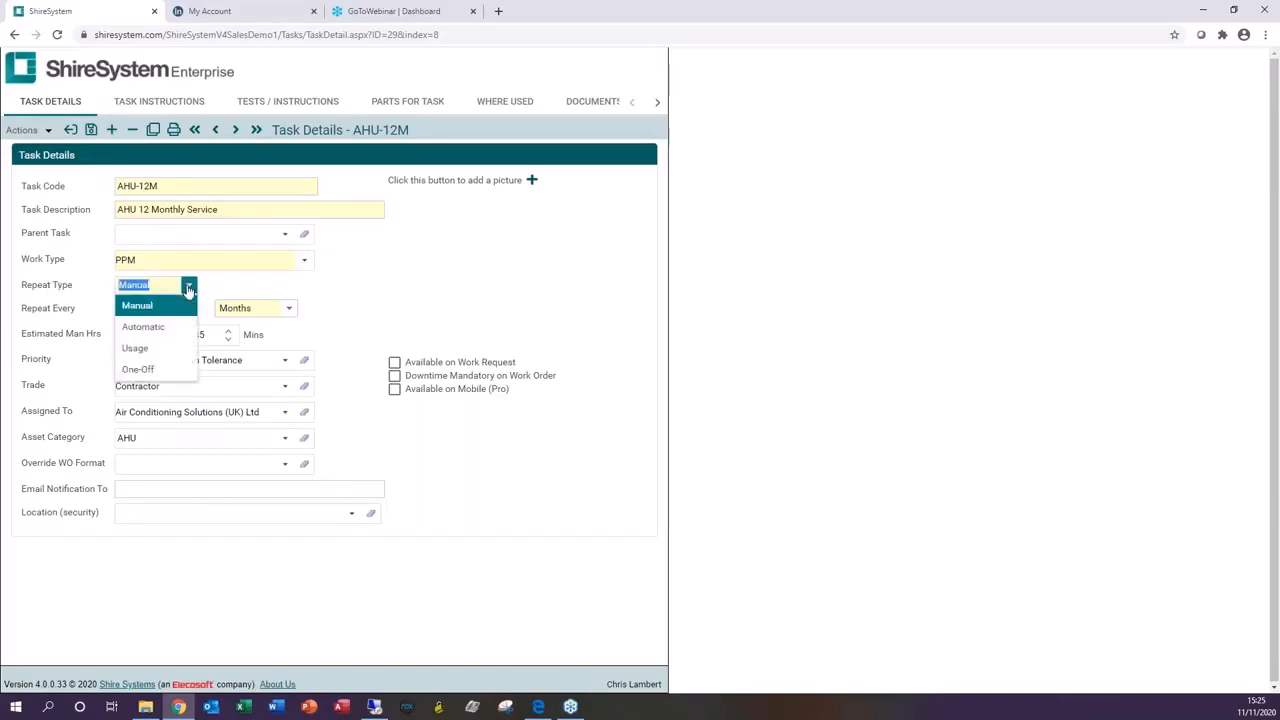
click(150, 349)
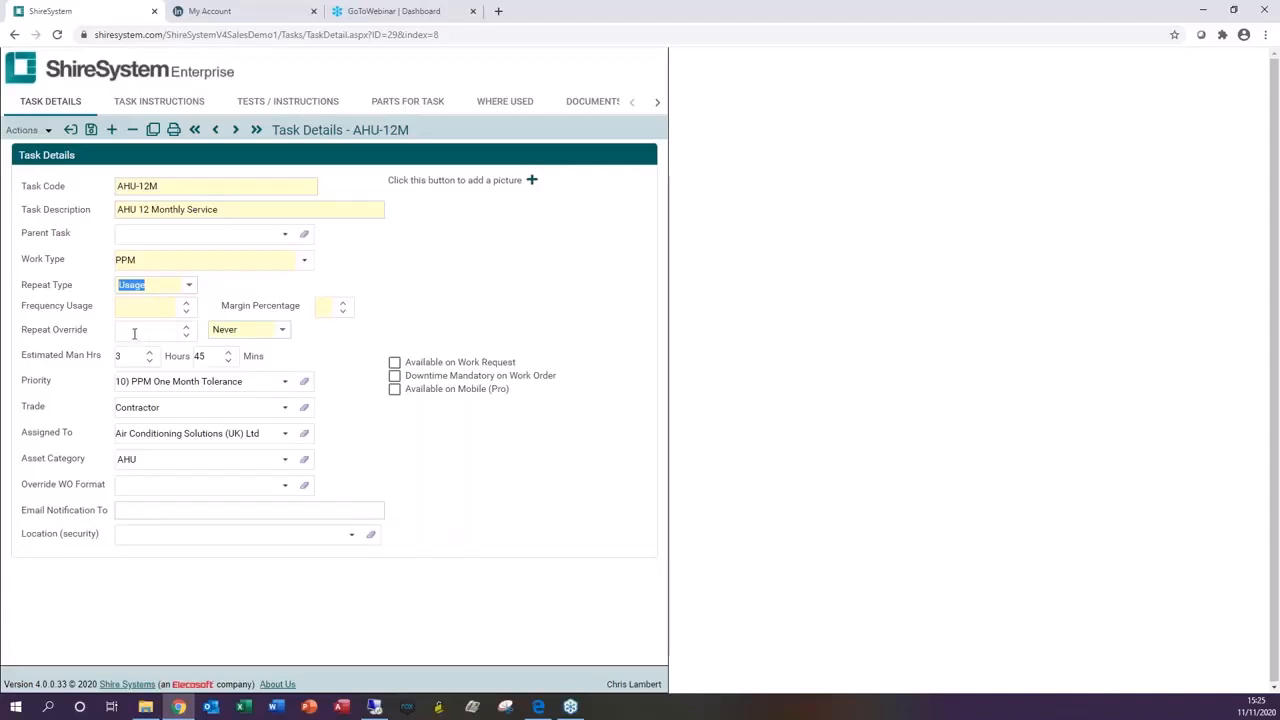
click(282, 331)
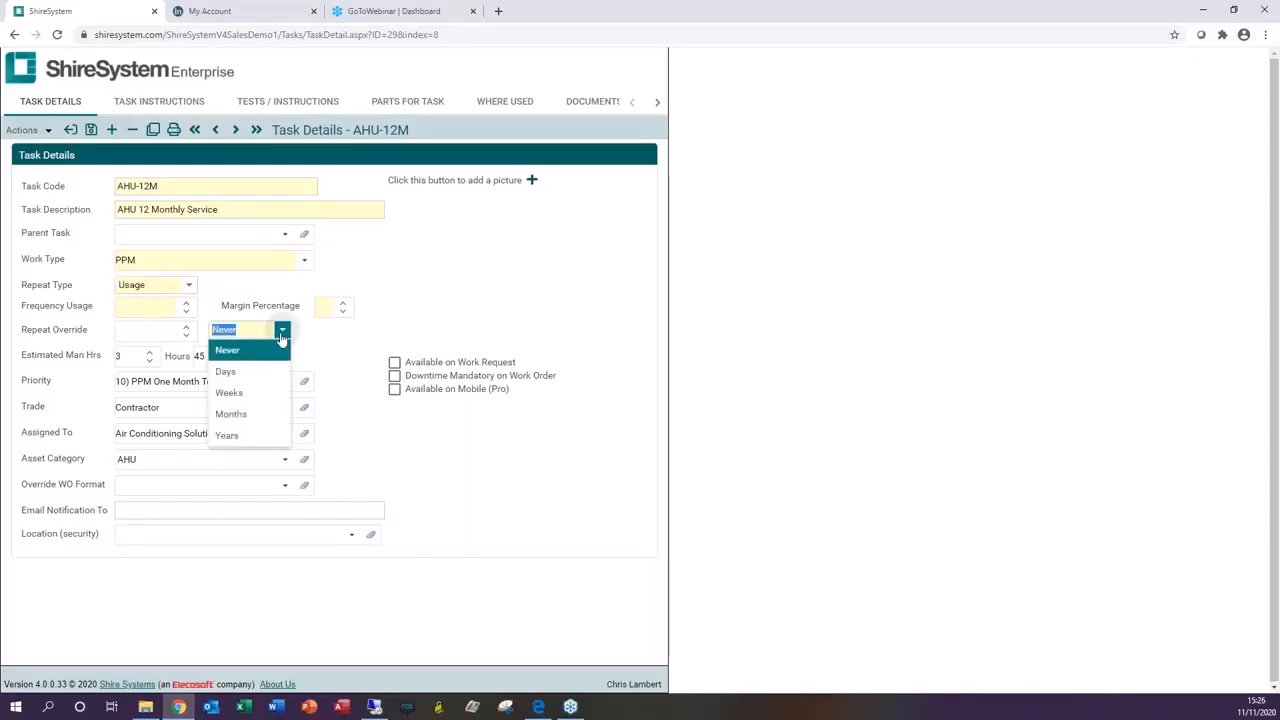
click(252, 414)
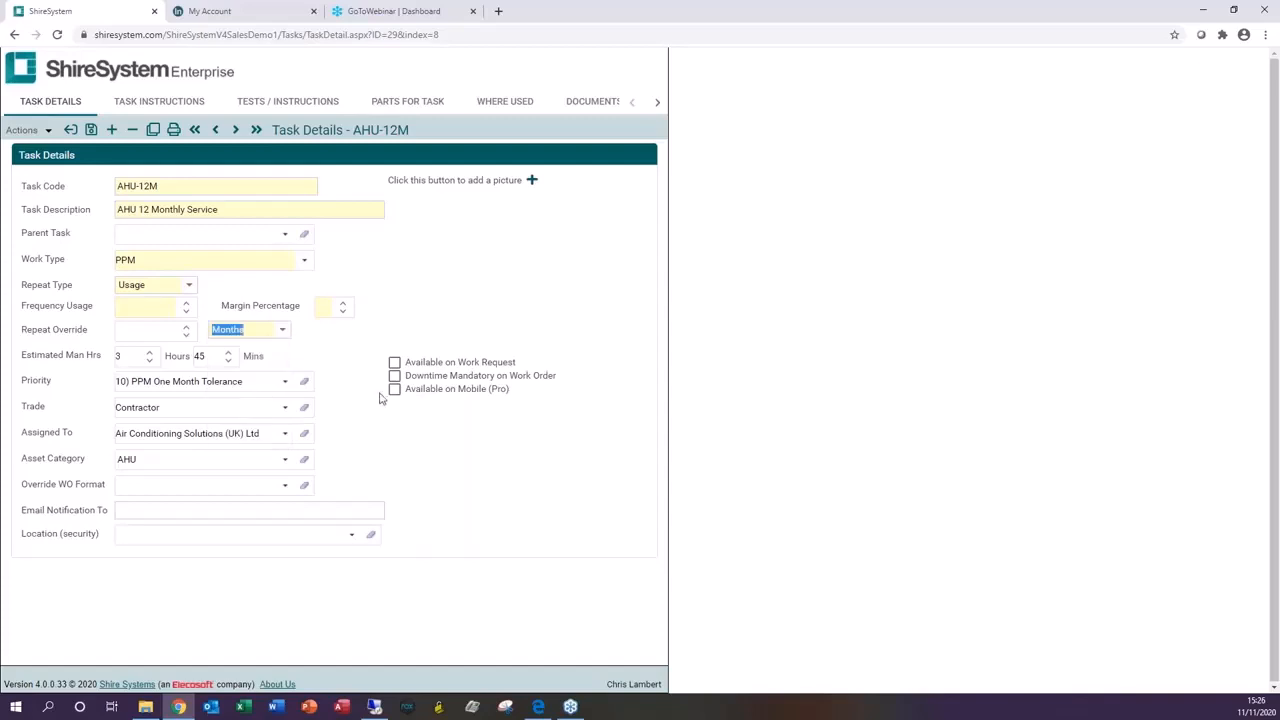
click(189, 285)
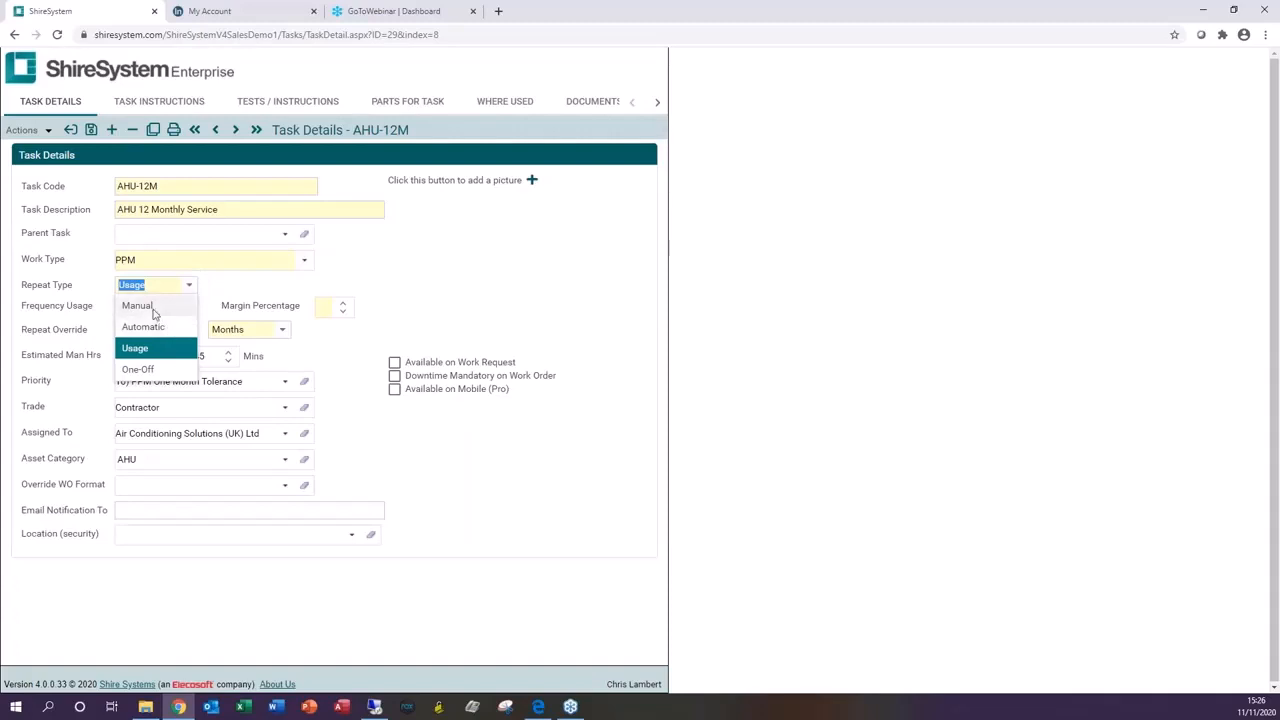
click(153, 305)
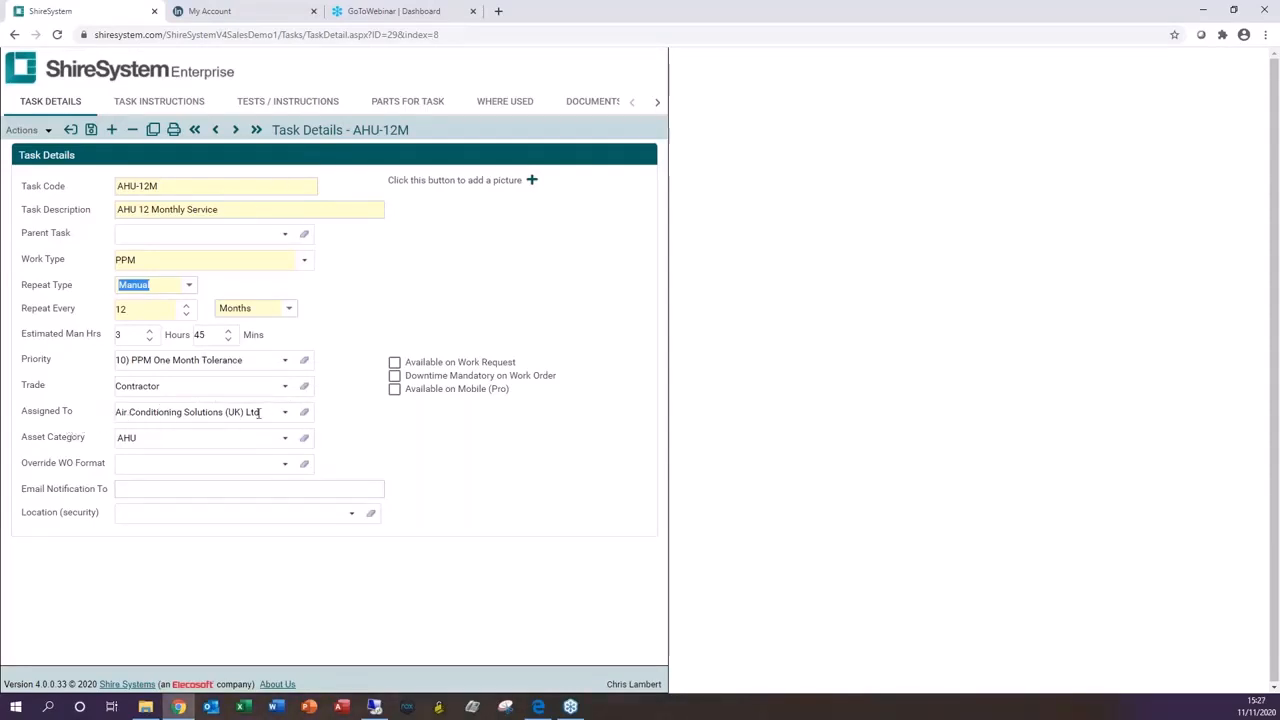
Step: Tick Available on Work Request, then close the task without saving
mouse_move(259, 413)
click(398, 364)
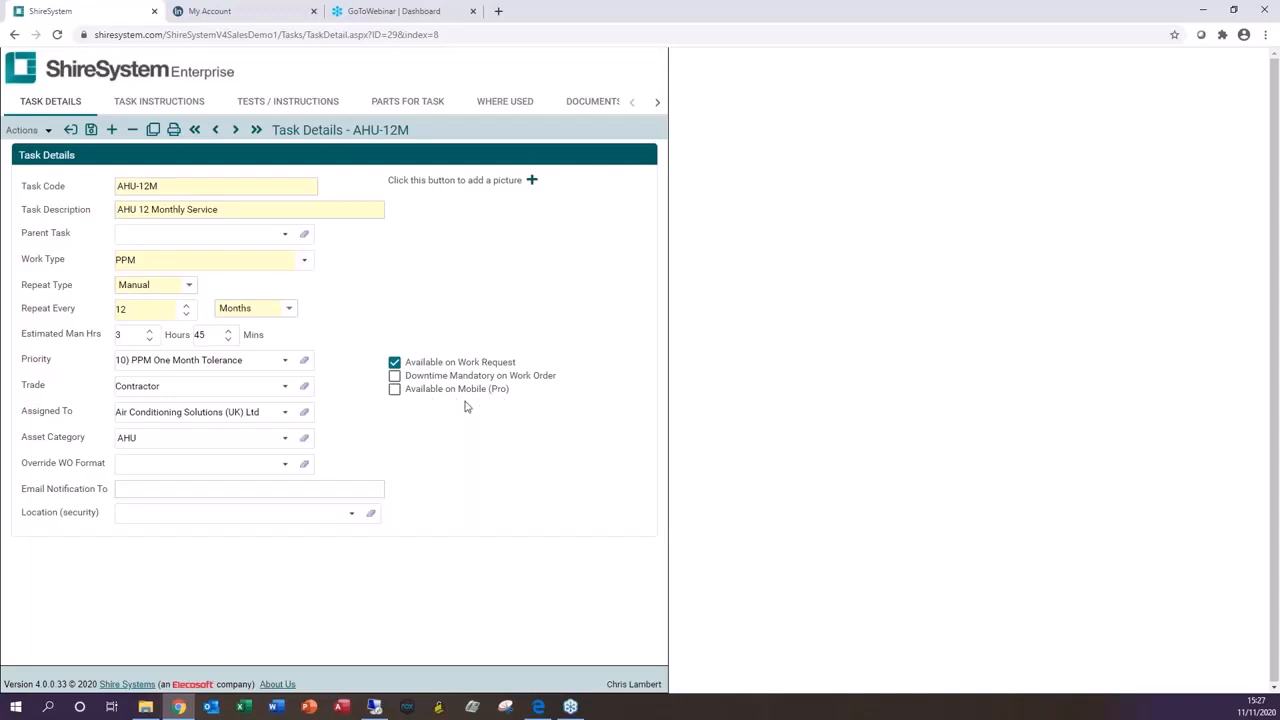
click(71, 131)
click(678, 390)
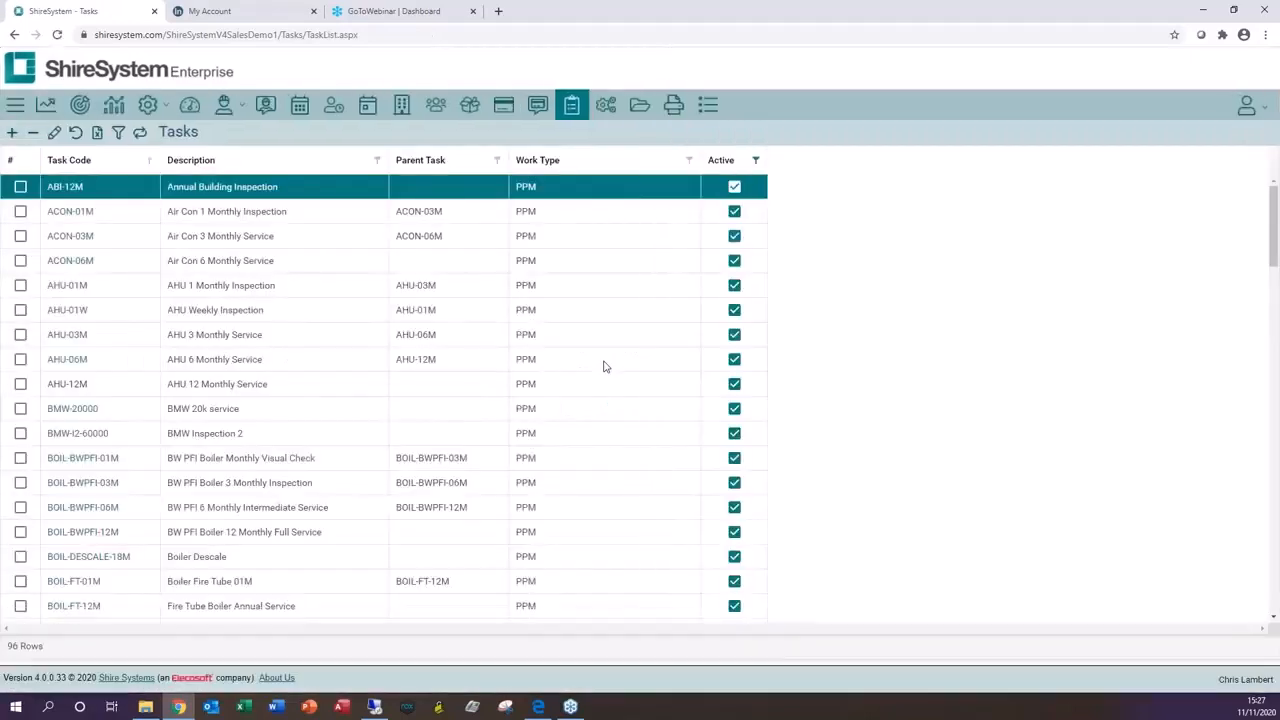
Step: Reopen task AHU-12M and step to the neighbouring task record and back
double_click(113, 390)
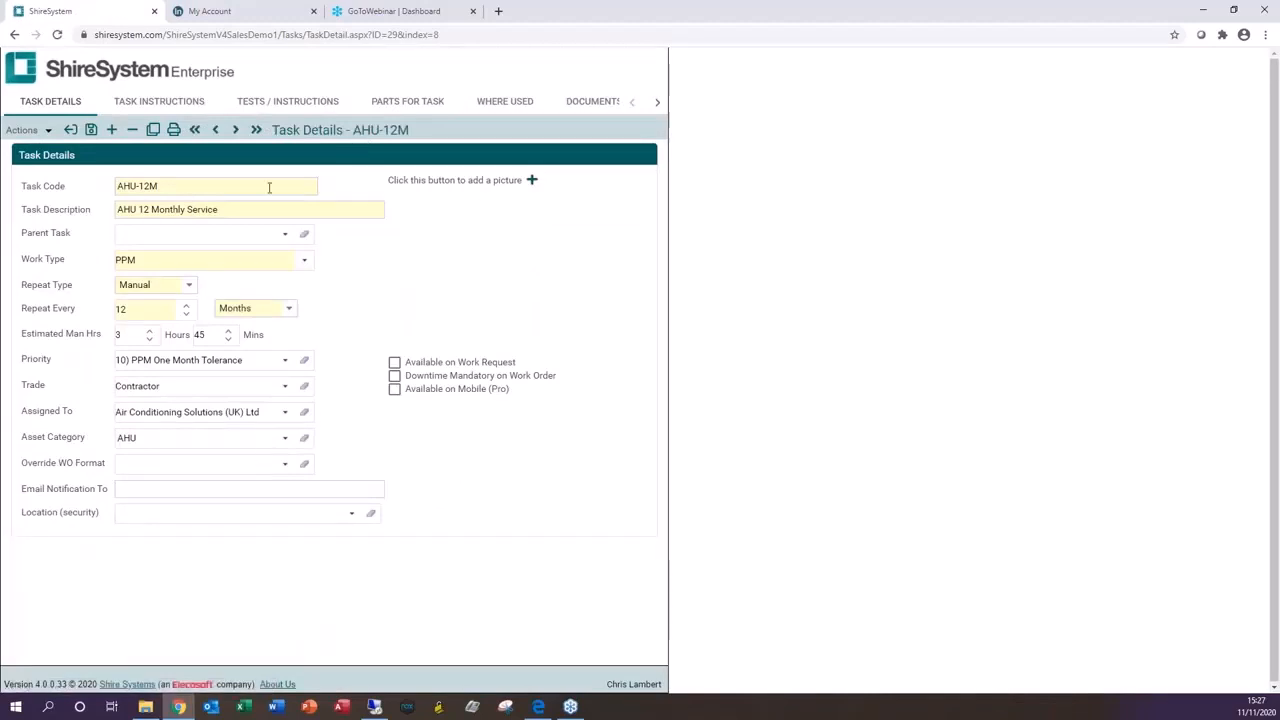
click(152, 131)
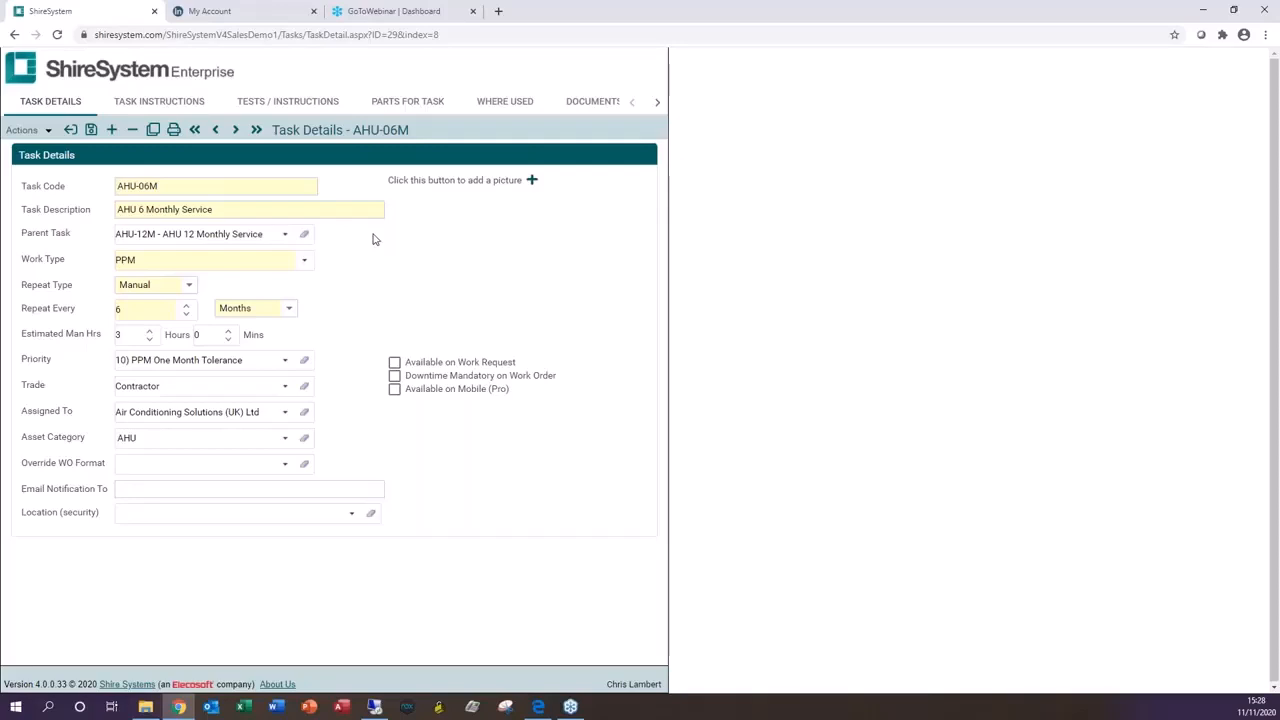
click(233, 131)
click(16, 132)
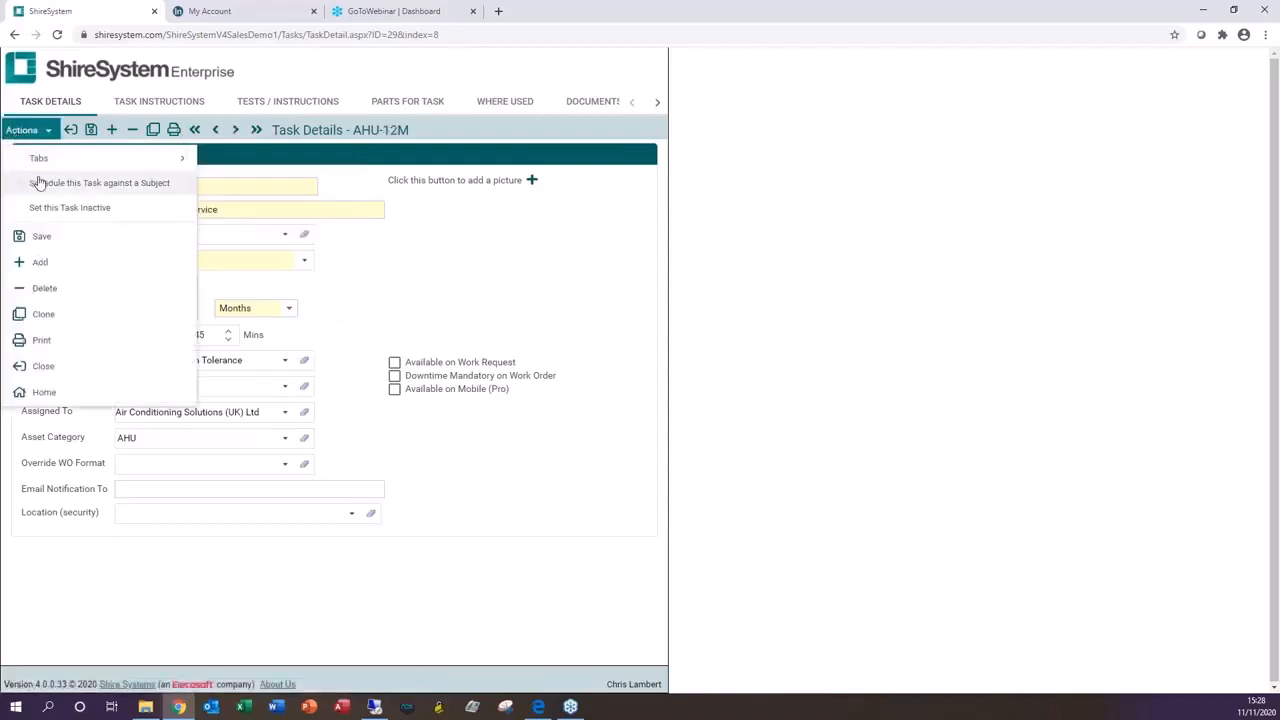
click(155, 185)
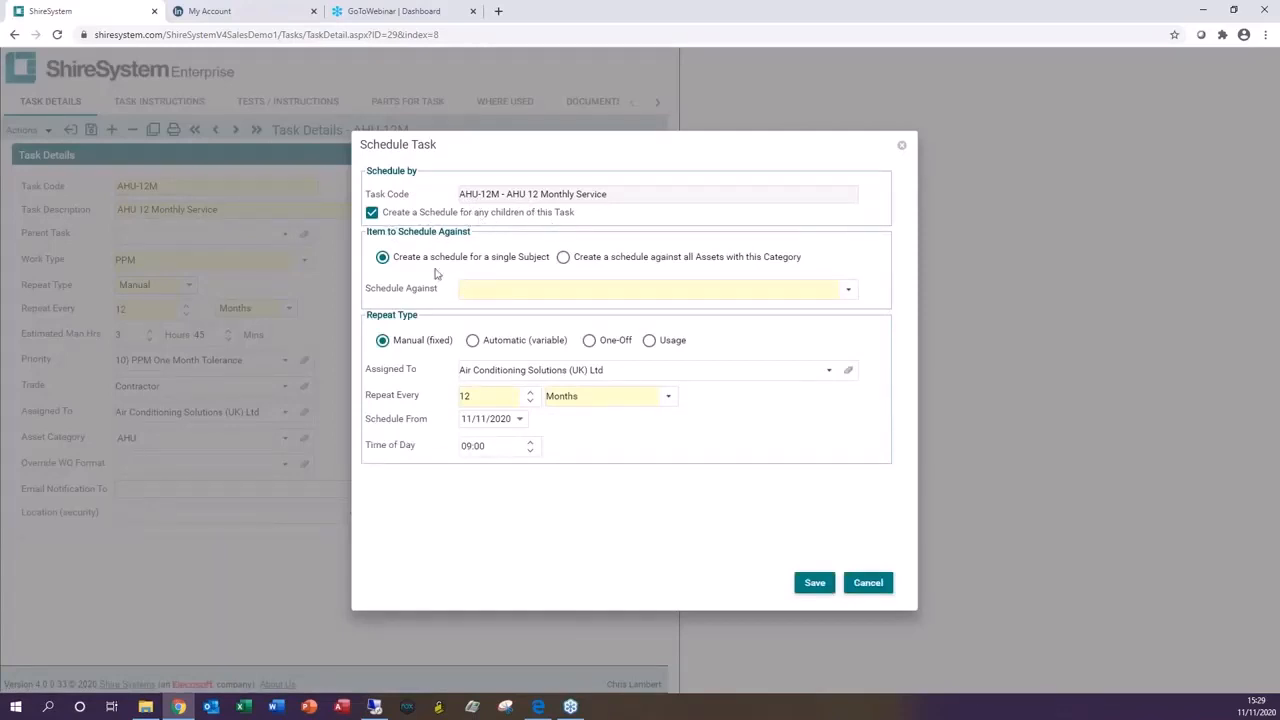
click(563, 257)
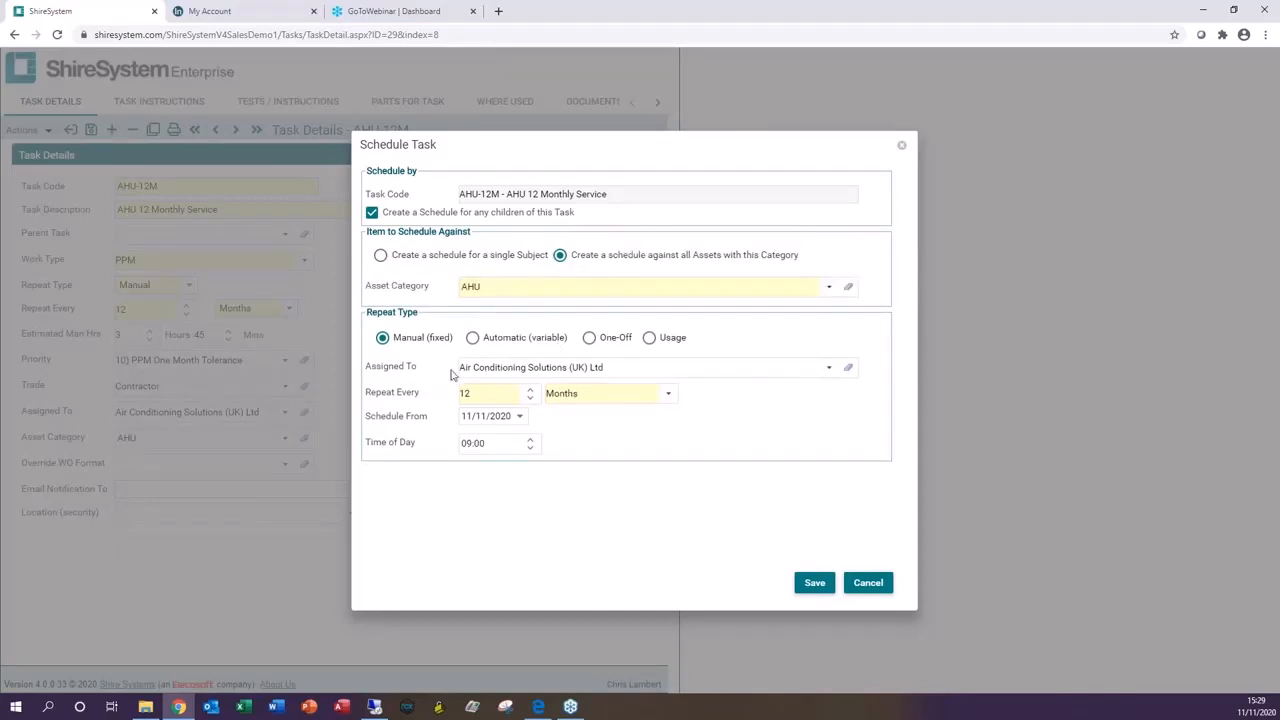
click(871, 583)
Step: Close the task and open the Work Scheduler, reviewing its filter options
click(71, 130)
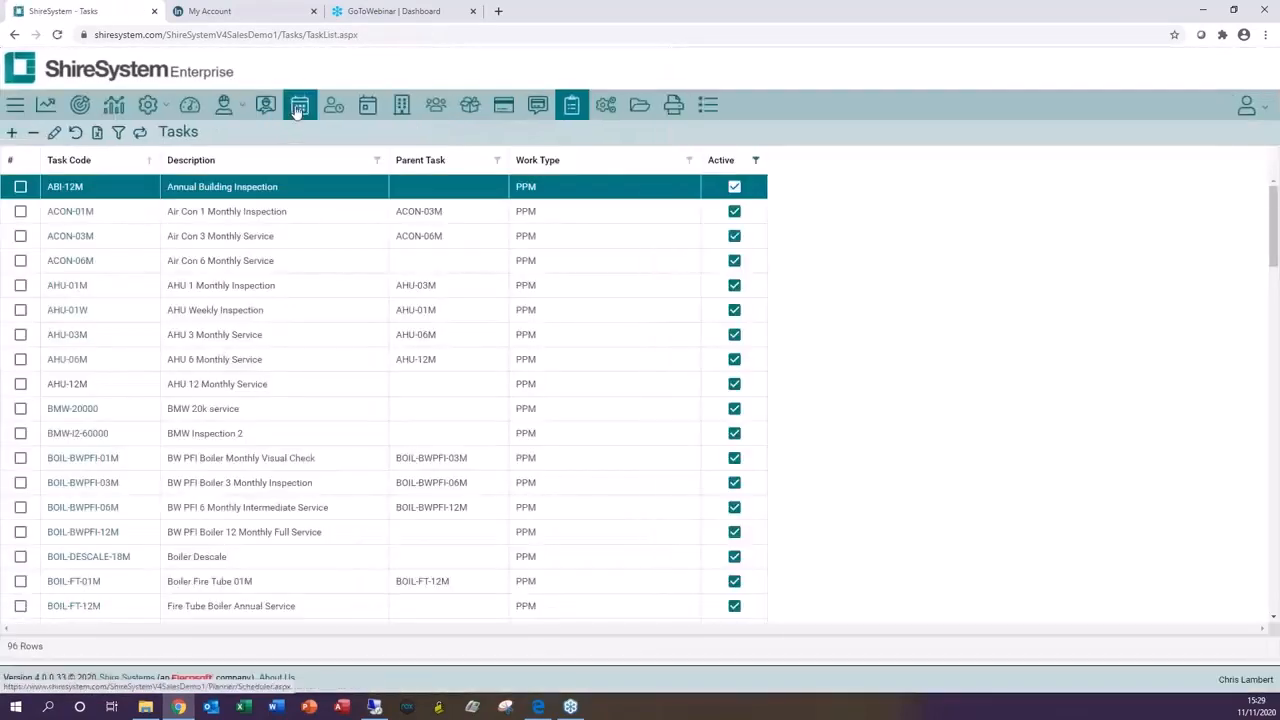
click(299, 106)
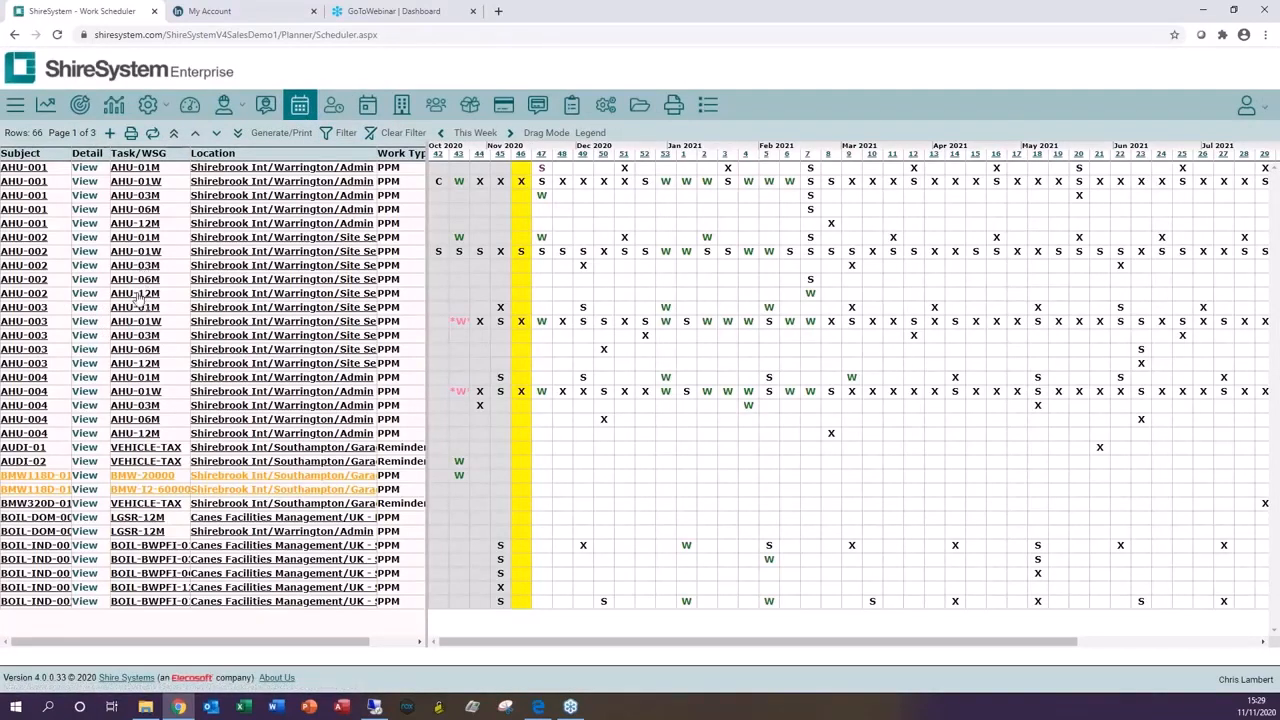
click(340, 132)
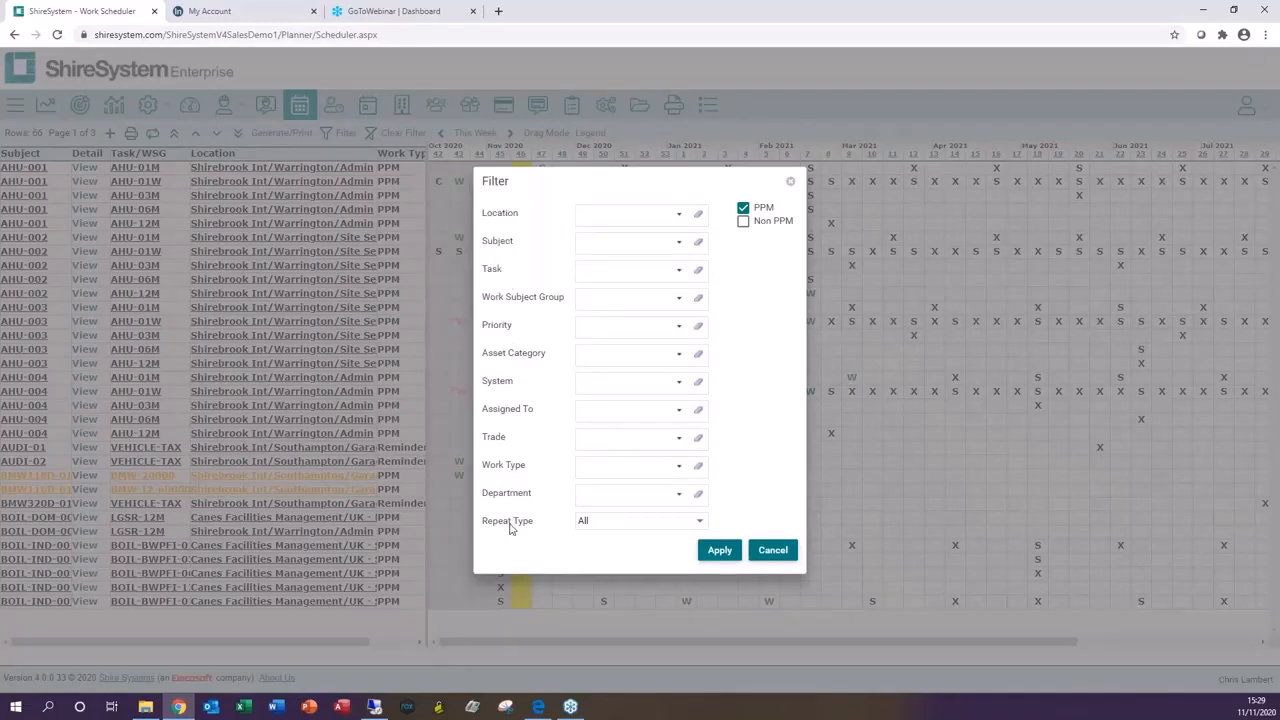
click(773, 550)
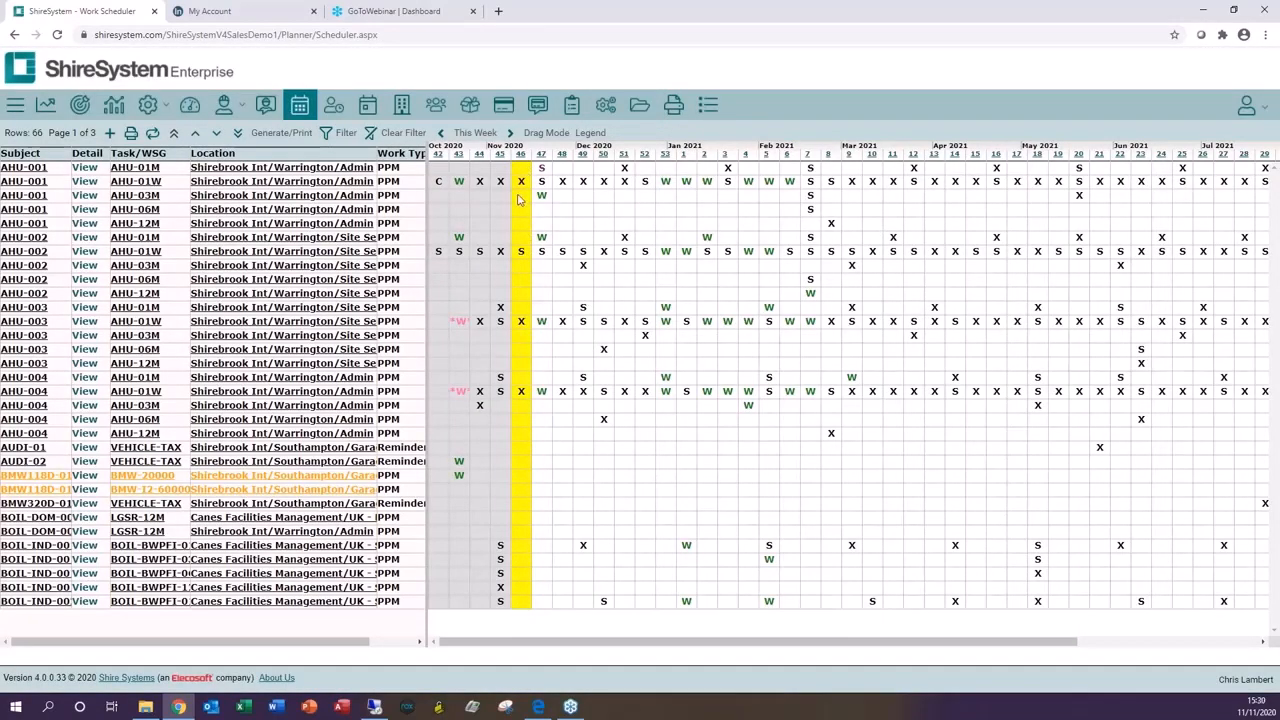
Step: Examine the labour details for week 46 and the scheduler legend
click(521, 155)
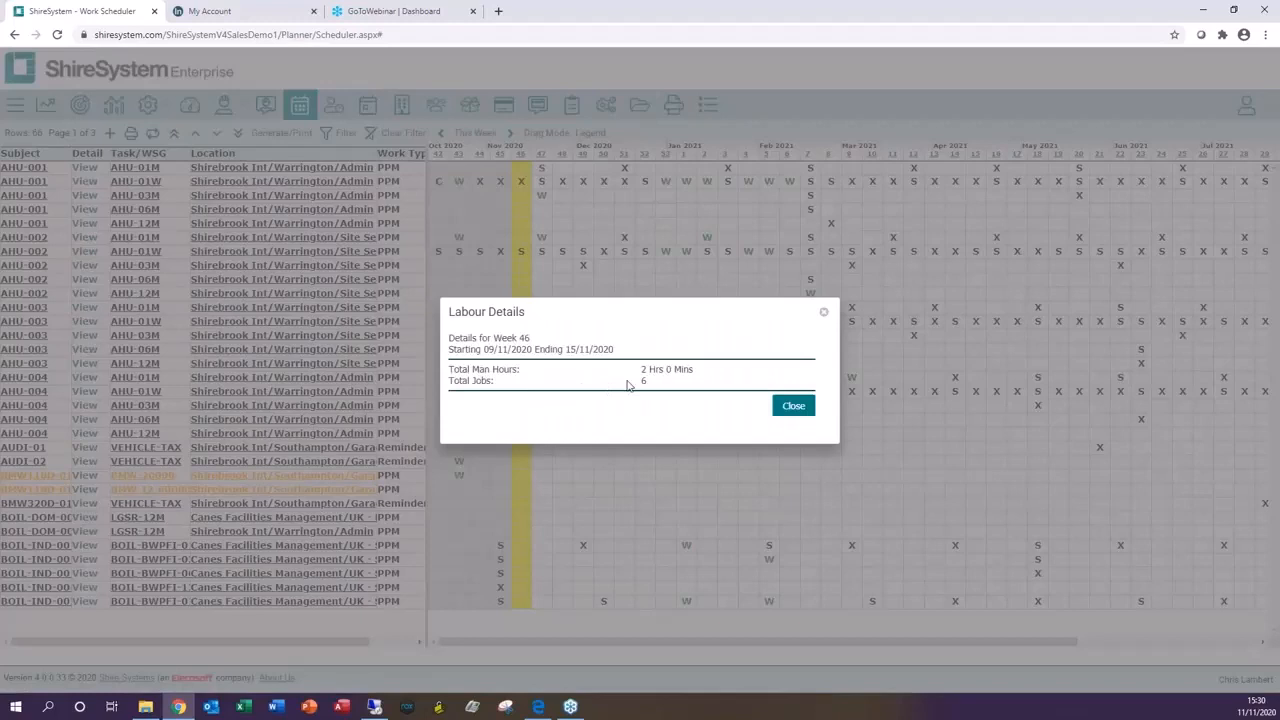
click(792, 407)
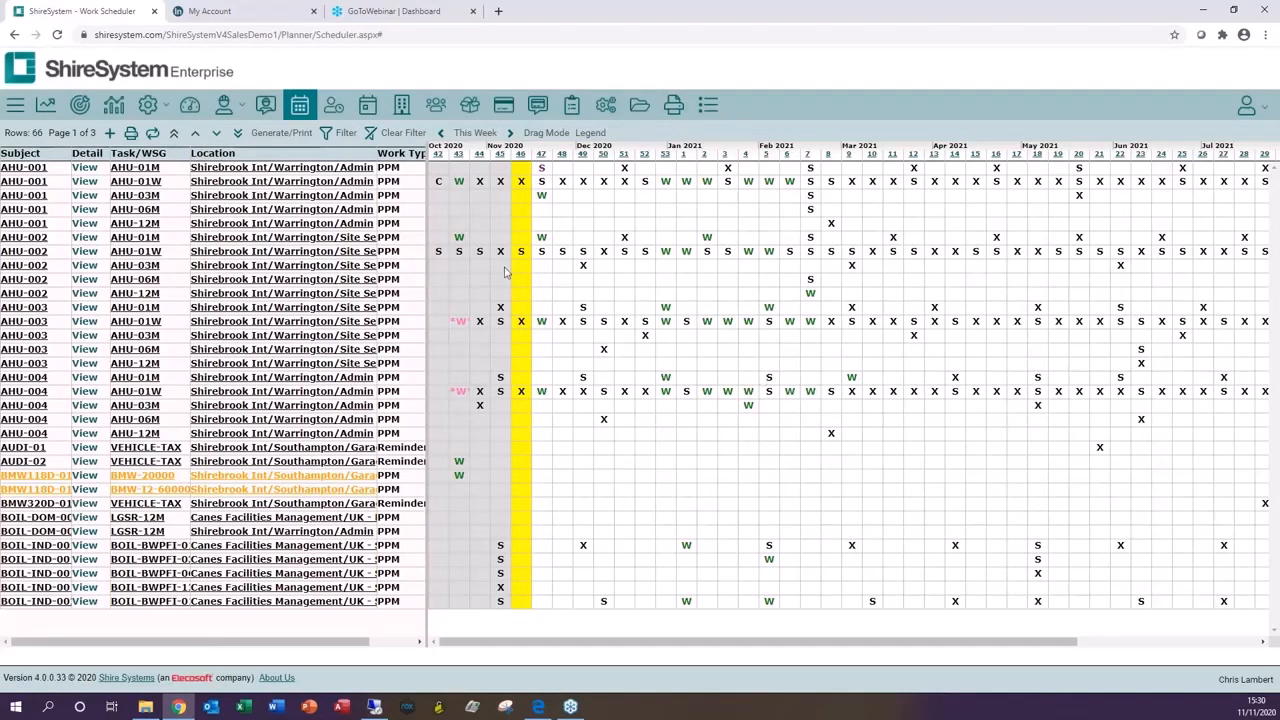
click(591, 132)
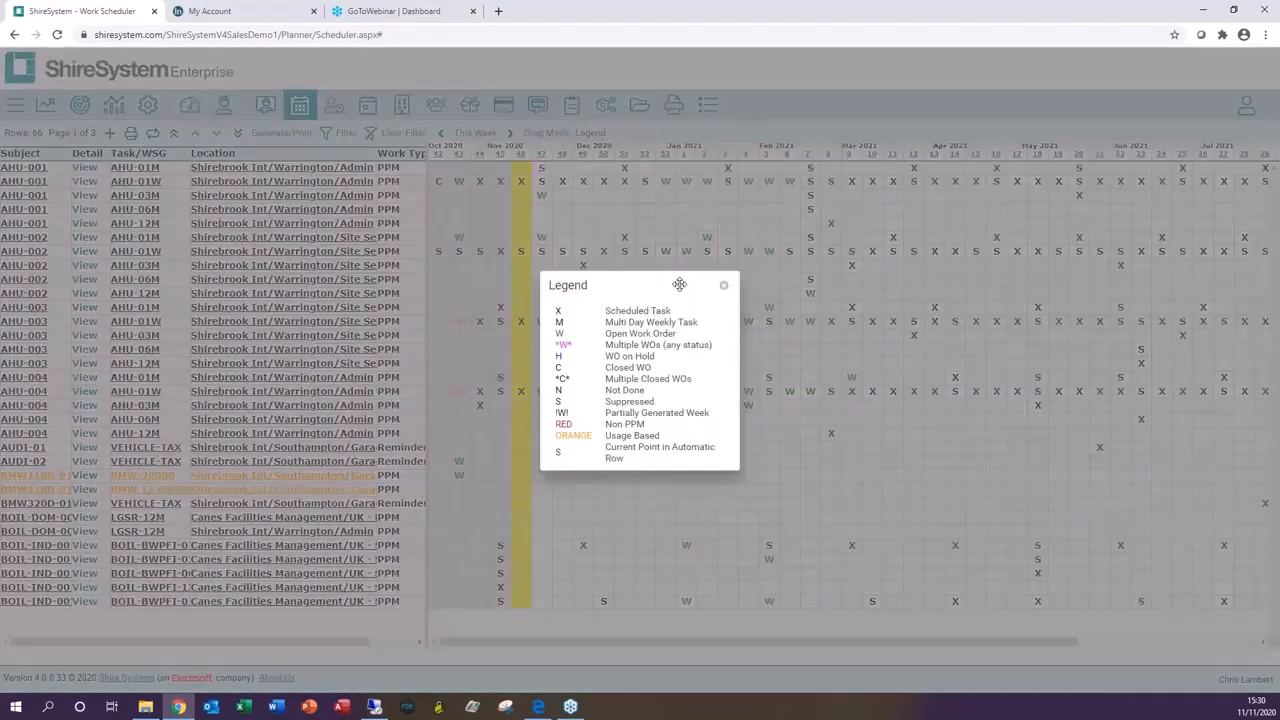
drag(680, 283, 279, 237)
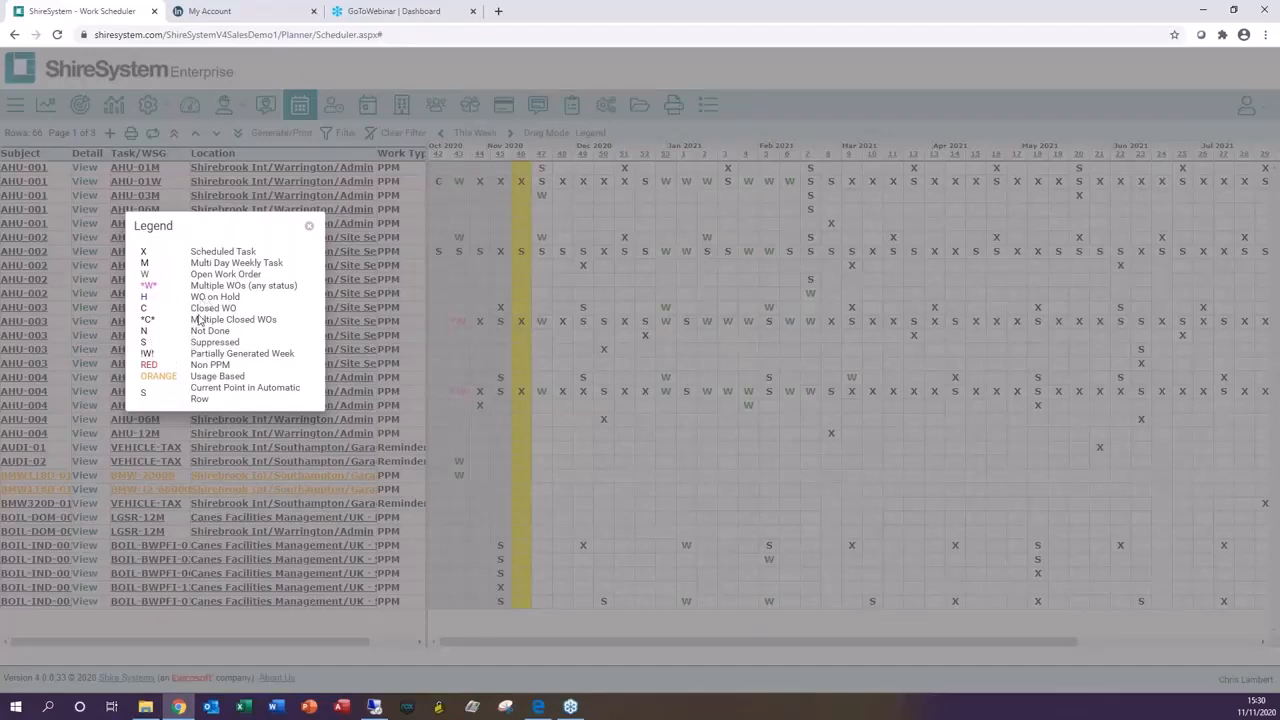
click(309, 226)
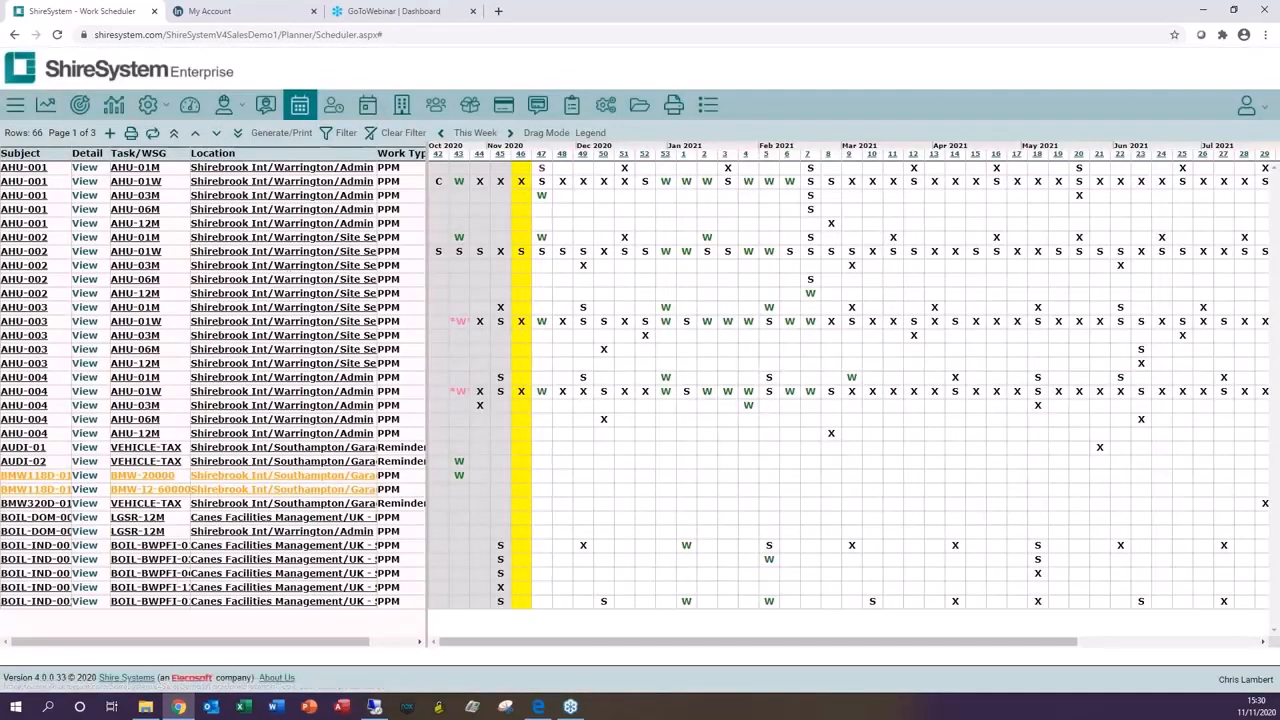
Step: Drag the AHU-004 AHU-01M task from week 49 to about week 51 on the scheduler
drag(584, 383, 618, 385)
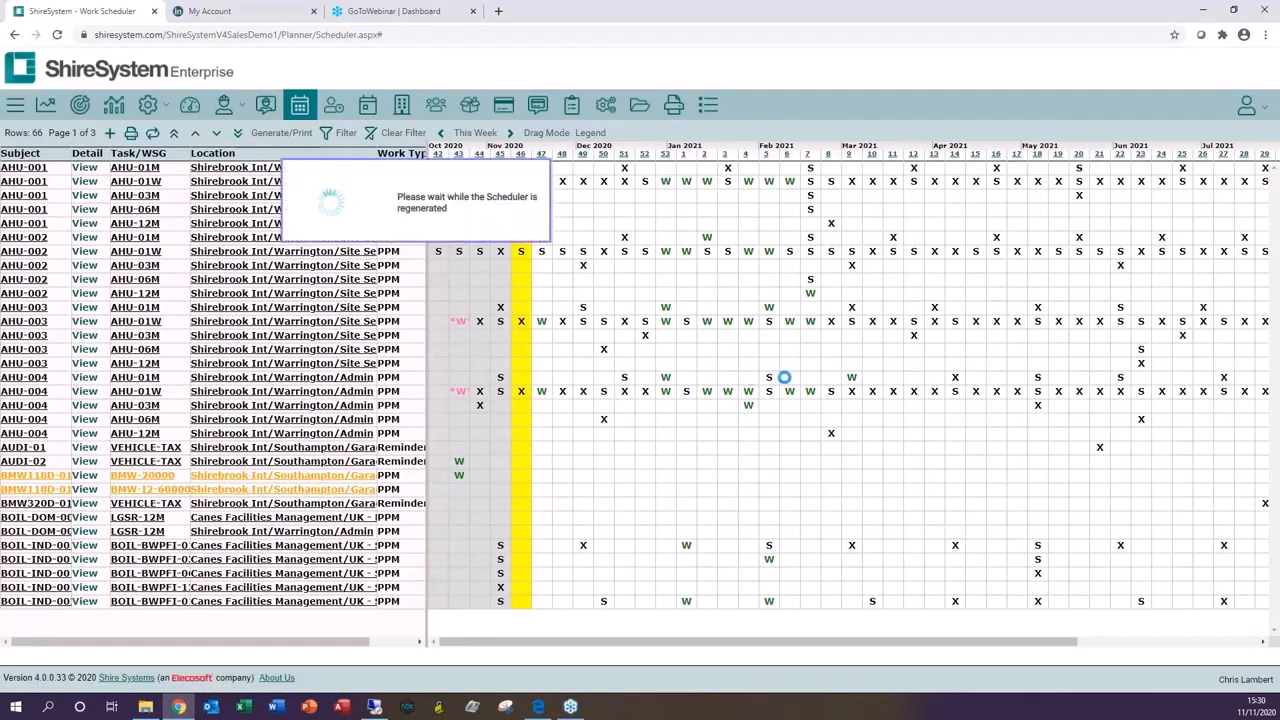
click(546, 133)
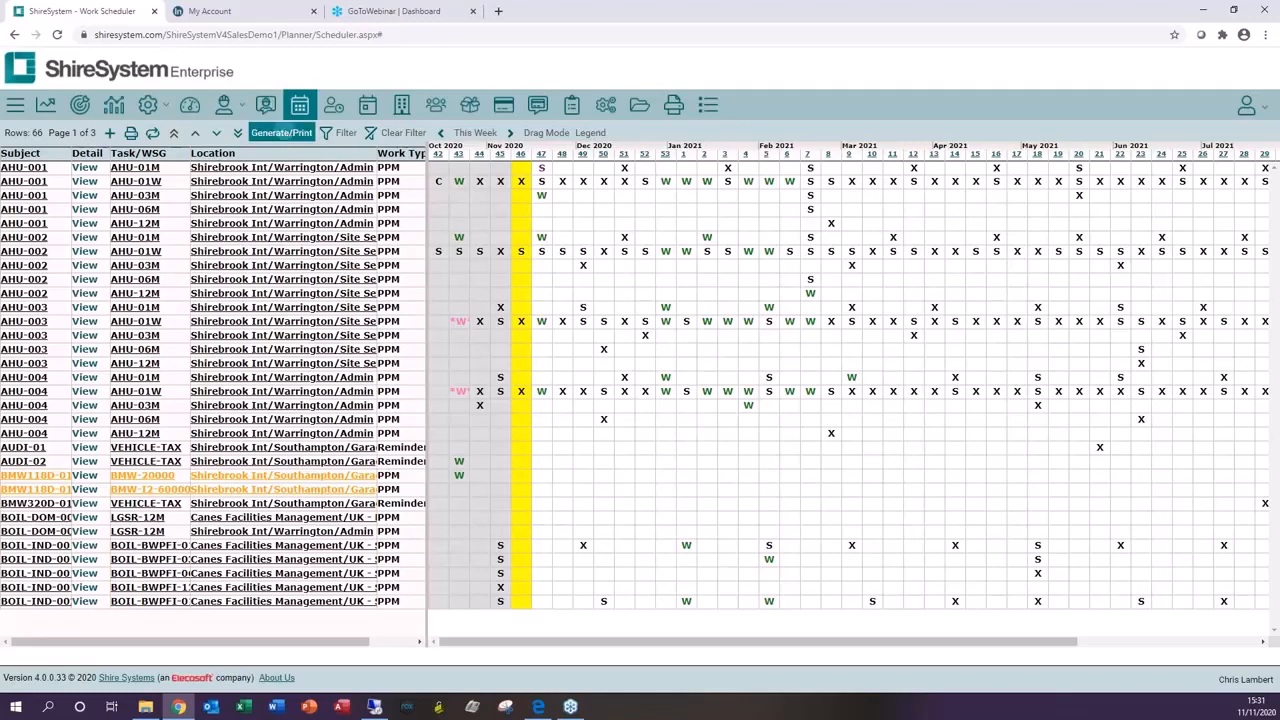
Step: Generate the scheduled work orders for week 48 of 2020 and send them to batch print
click(284, 133)
drag(600, 318, 198, 252)
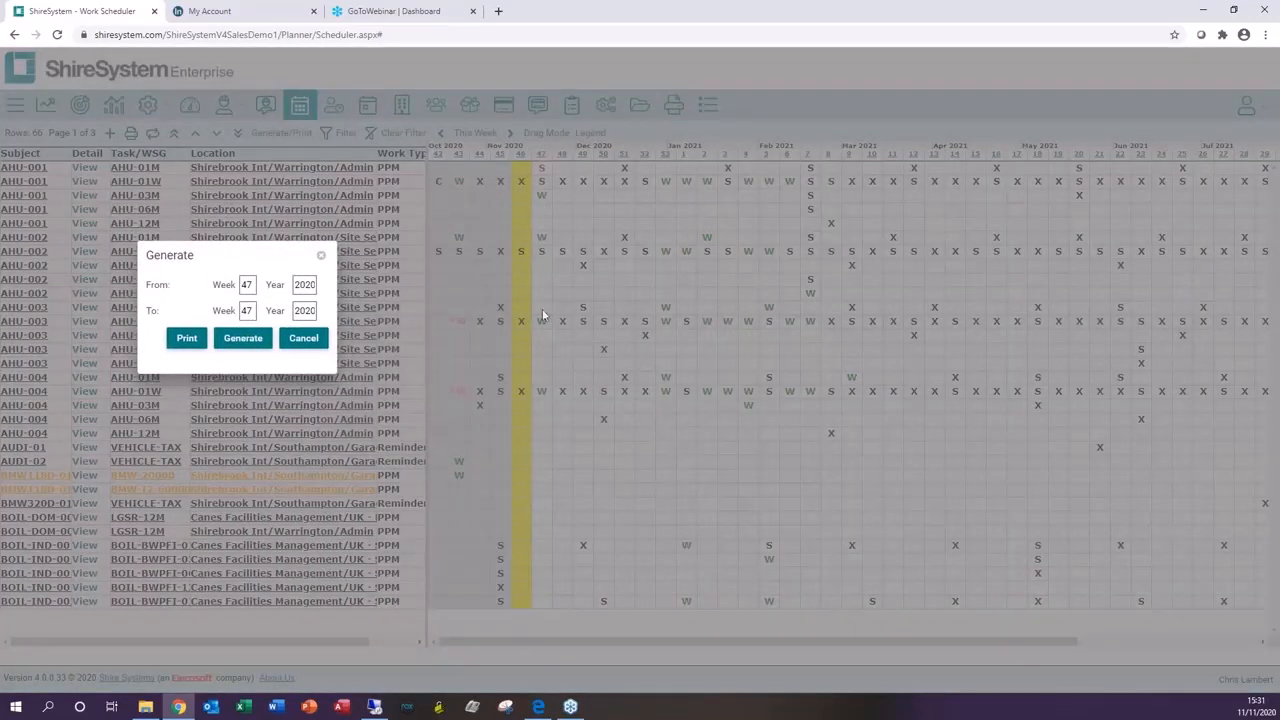
click(251, 285)
click(251, 309)
click(243, 338)
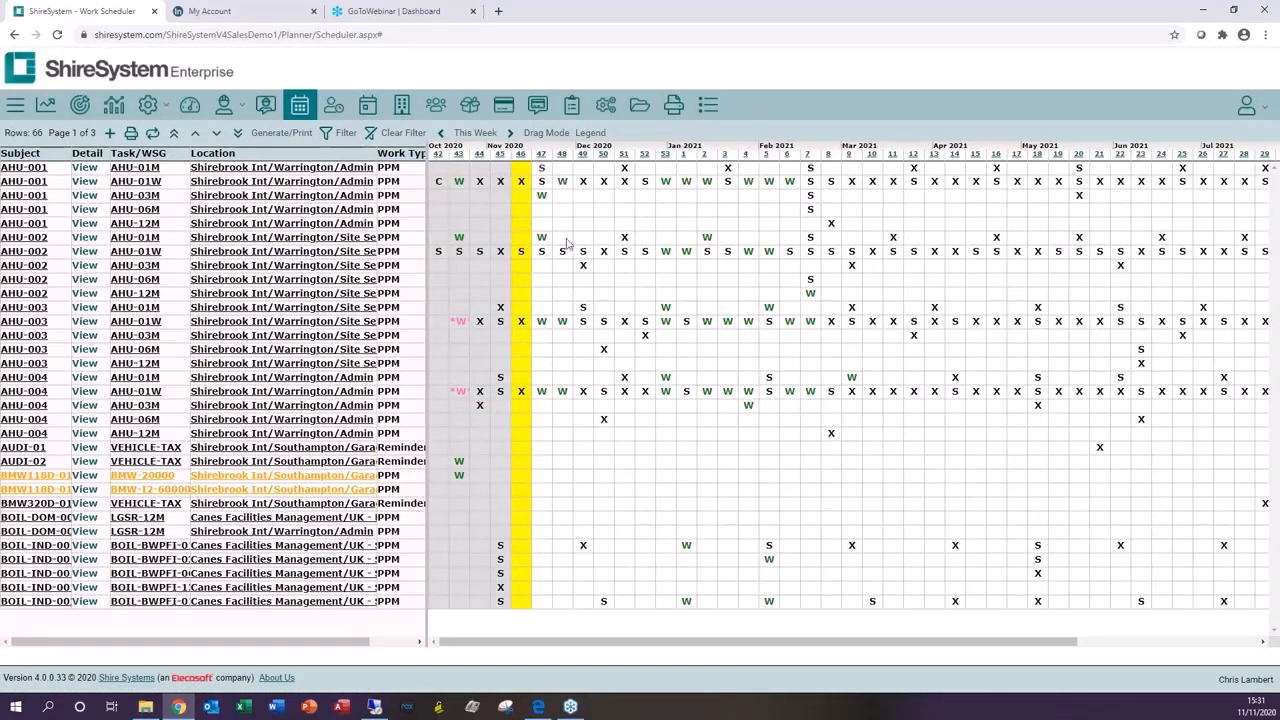
click(282, 132)
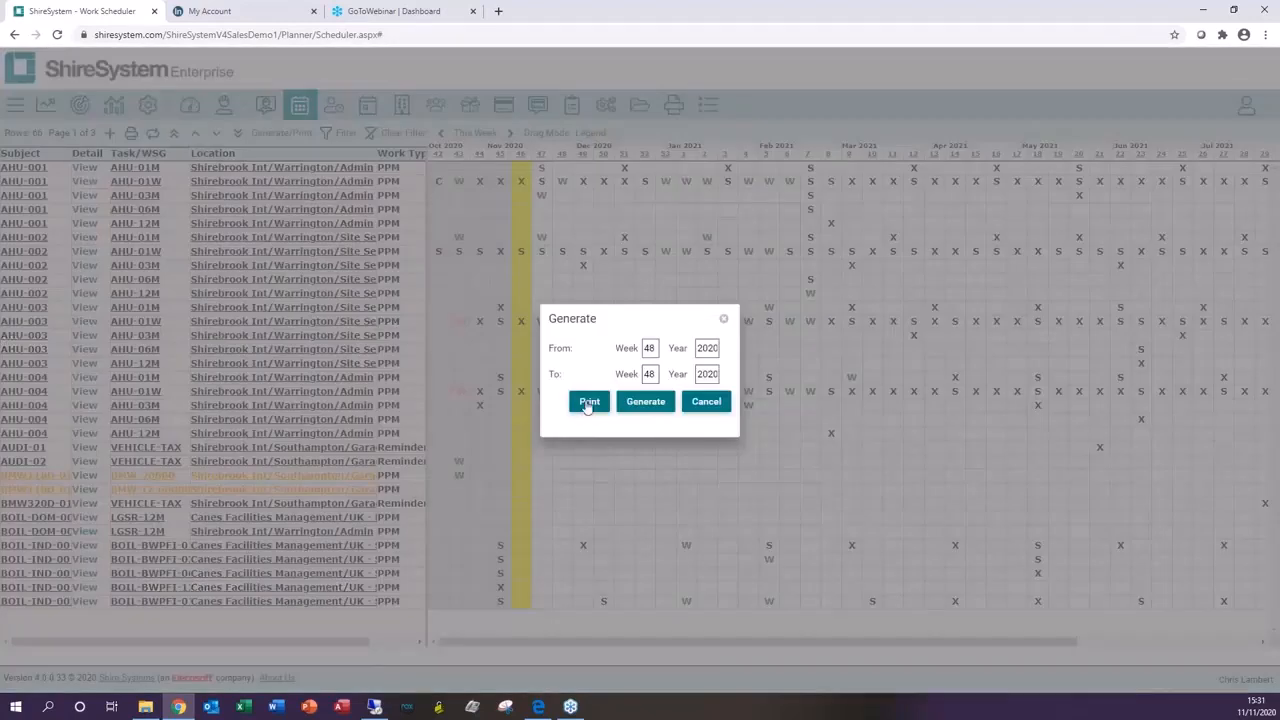
click(588, 403)
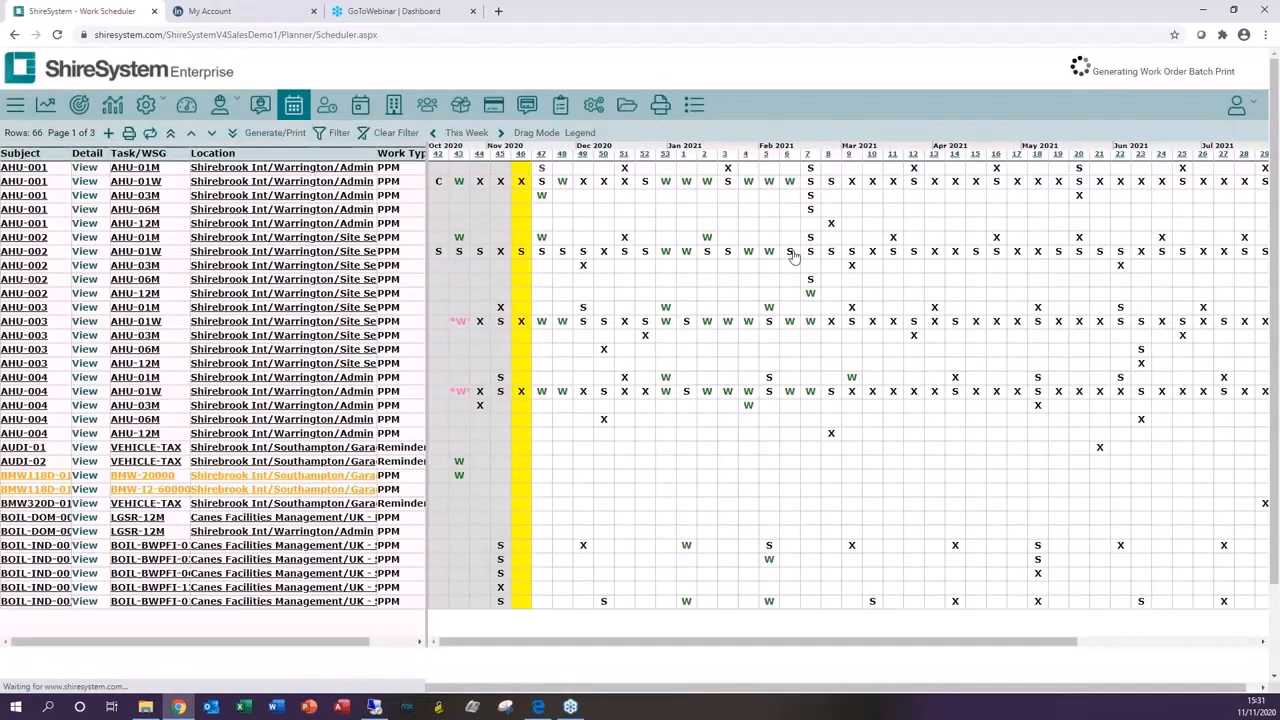
click(82, 350)
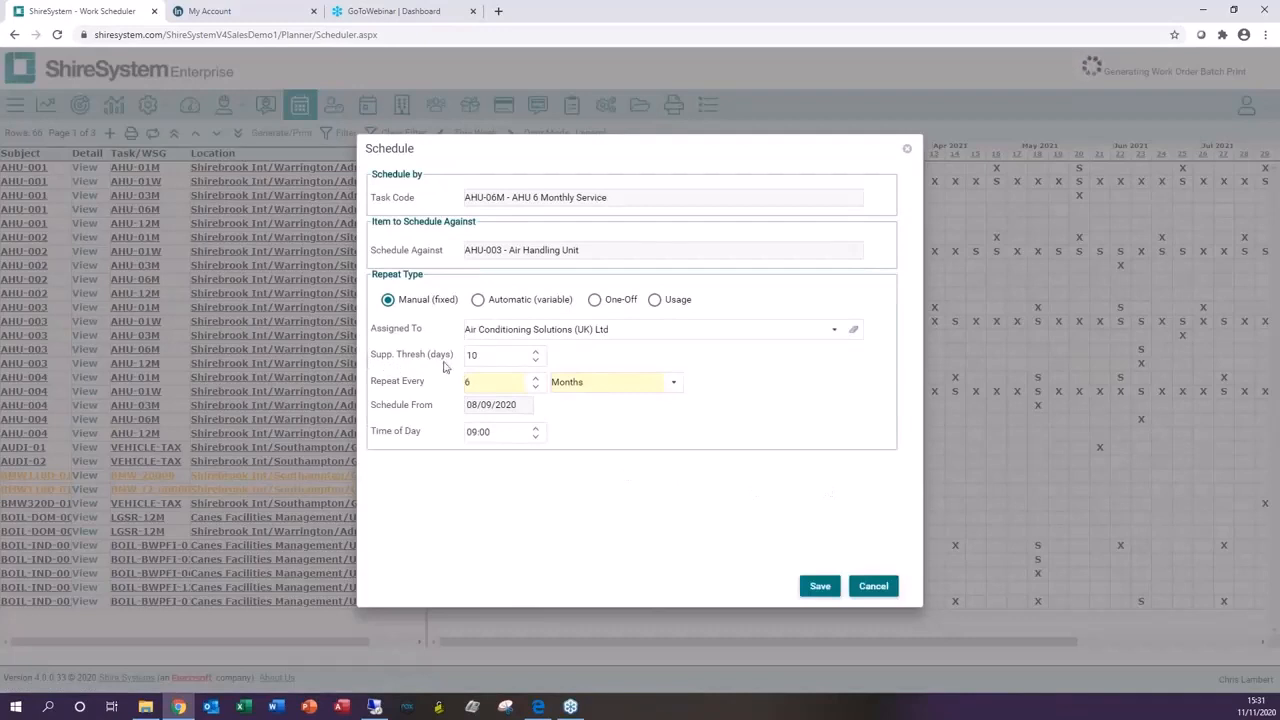
double_click(487, 355)
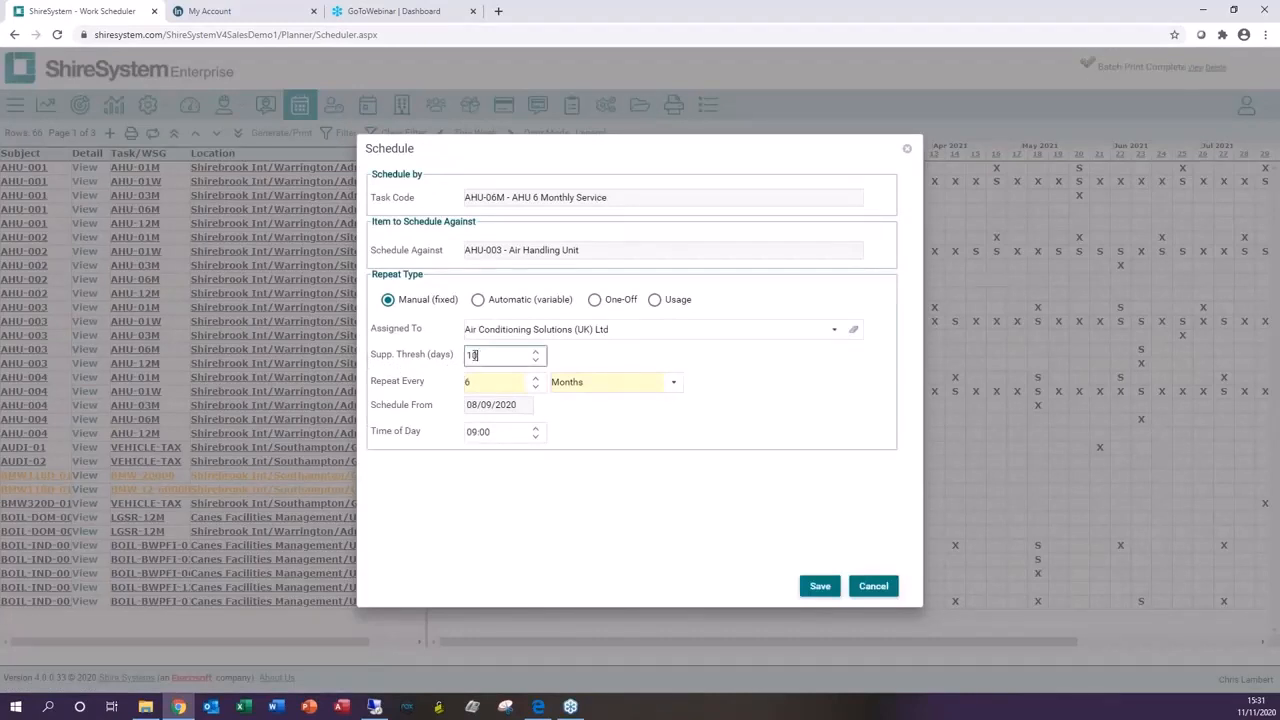
text(3)
click(874, 587)
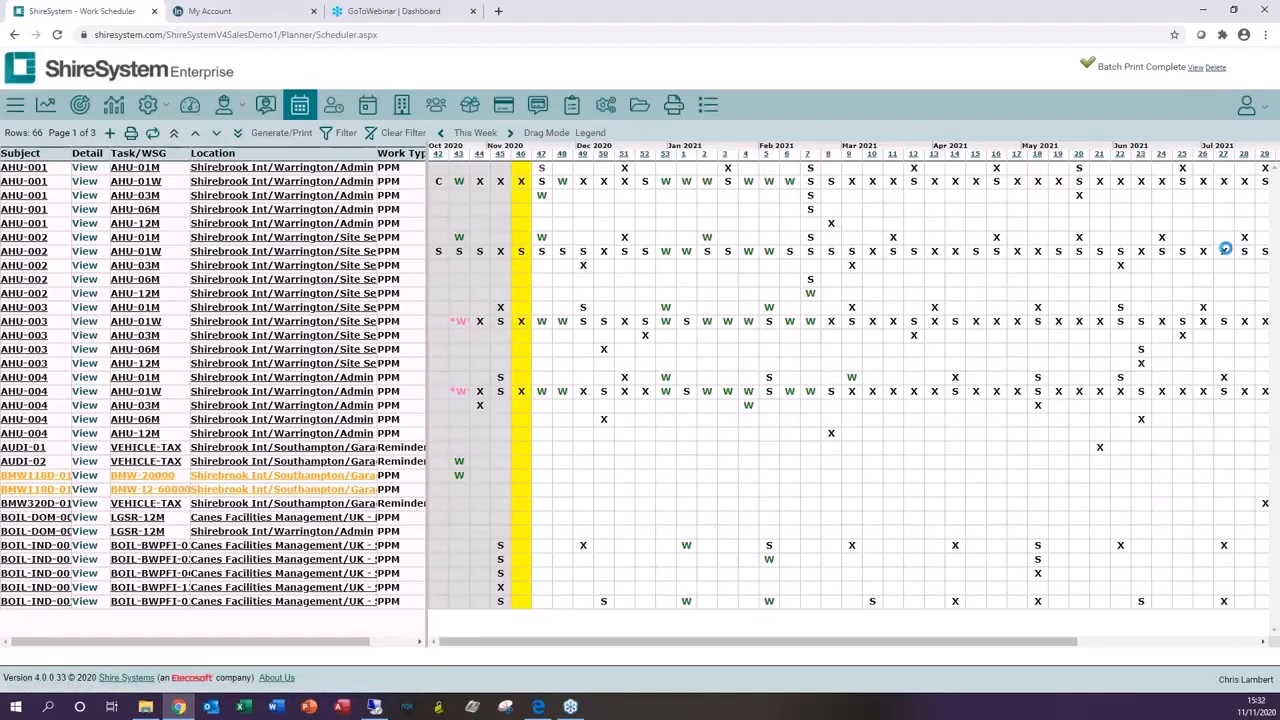
Step: Open the completed batch print and page through the work order print preview
click(1196, 70)
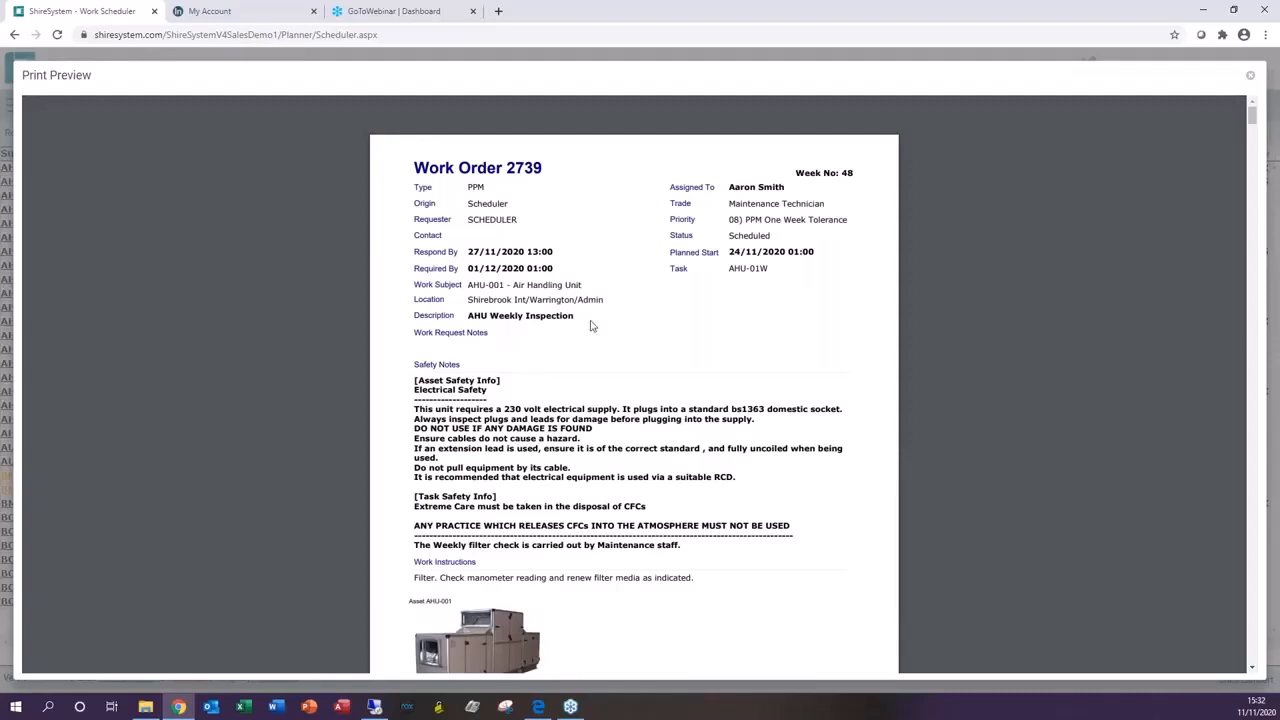
scroll(606, 328, down, 3)
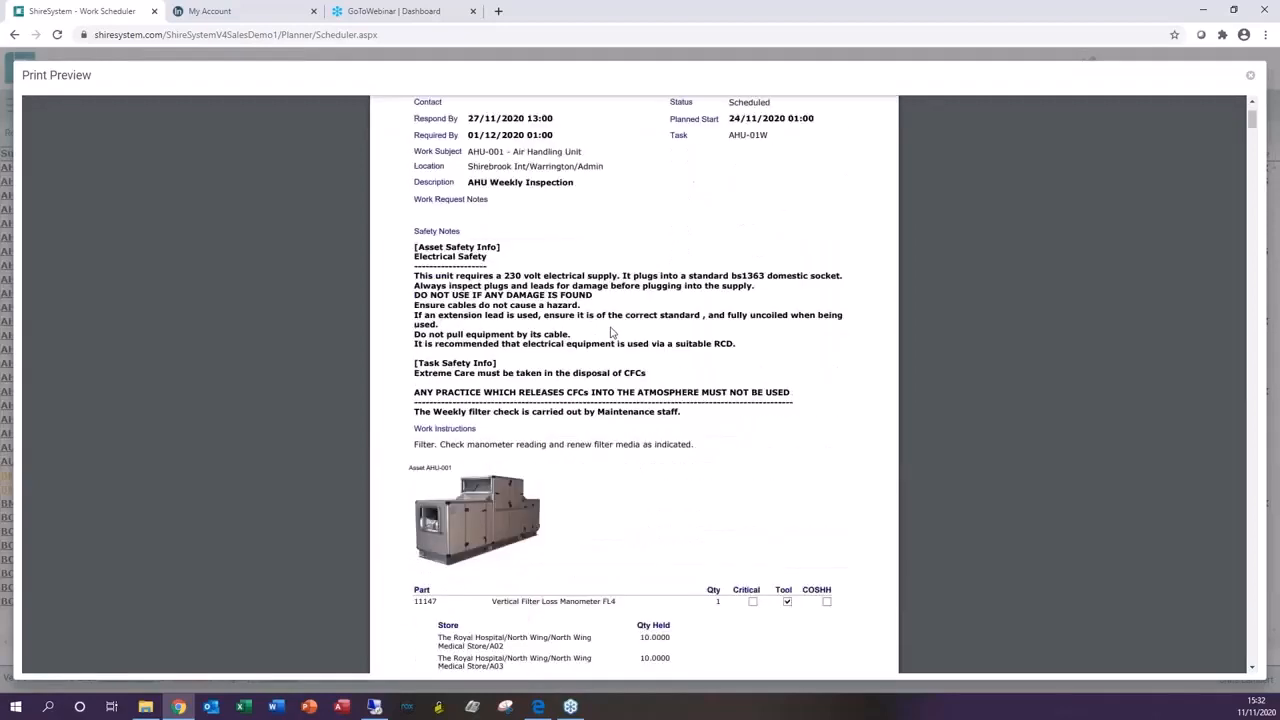
scroll(600, 246, down, 2)
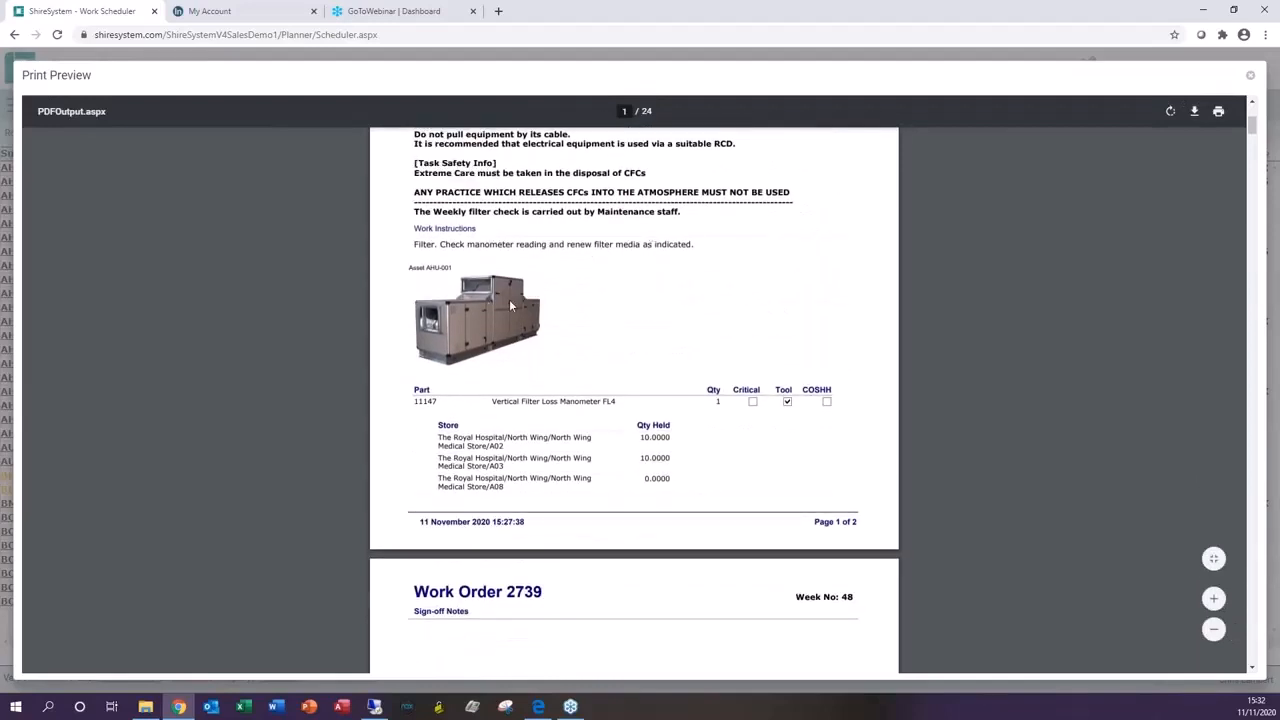
scroll(510, 305, down, 2)
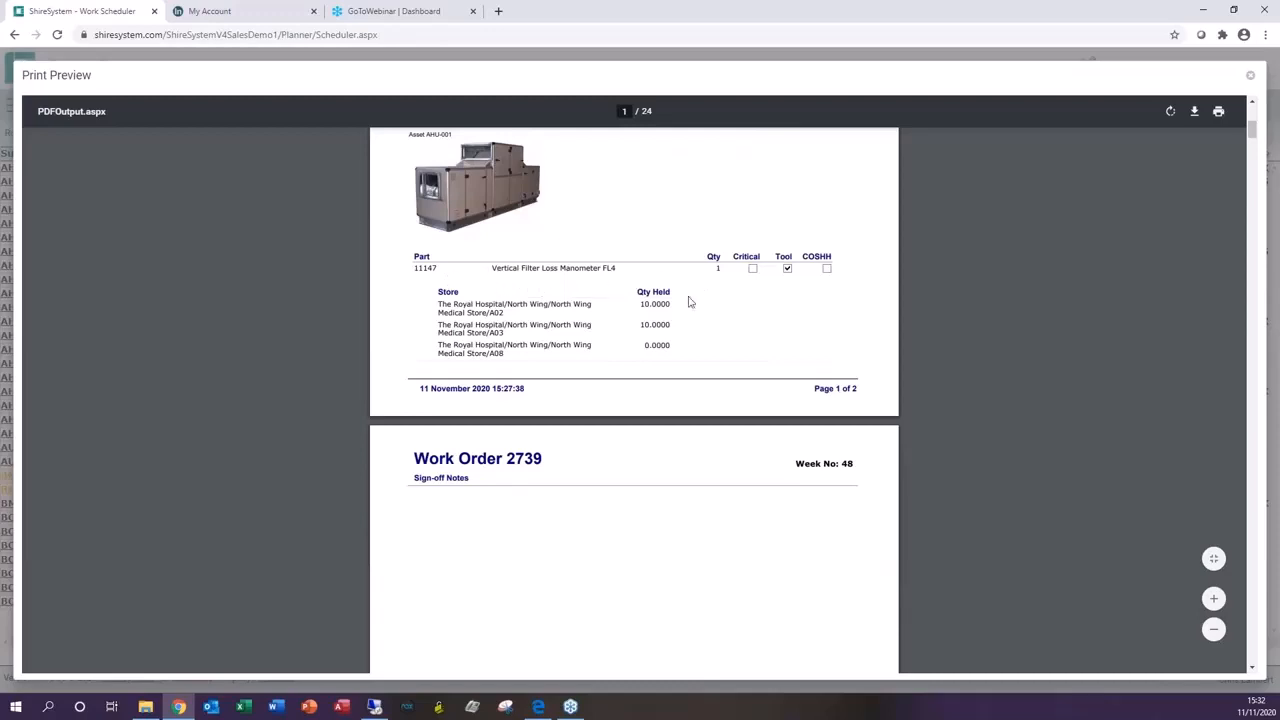
scroll(666, 320, down, 1)
scroll(632, 258, down, 4)
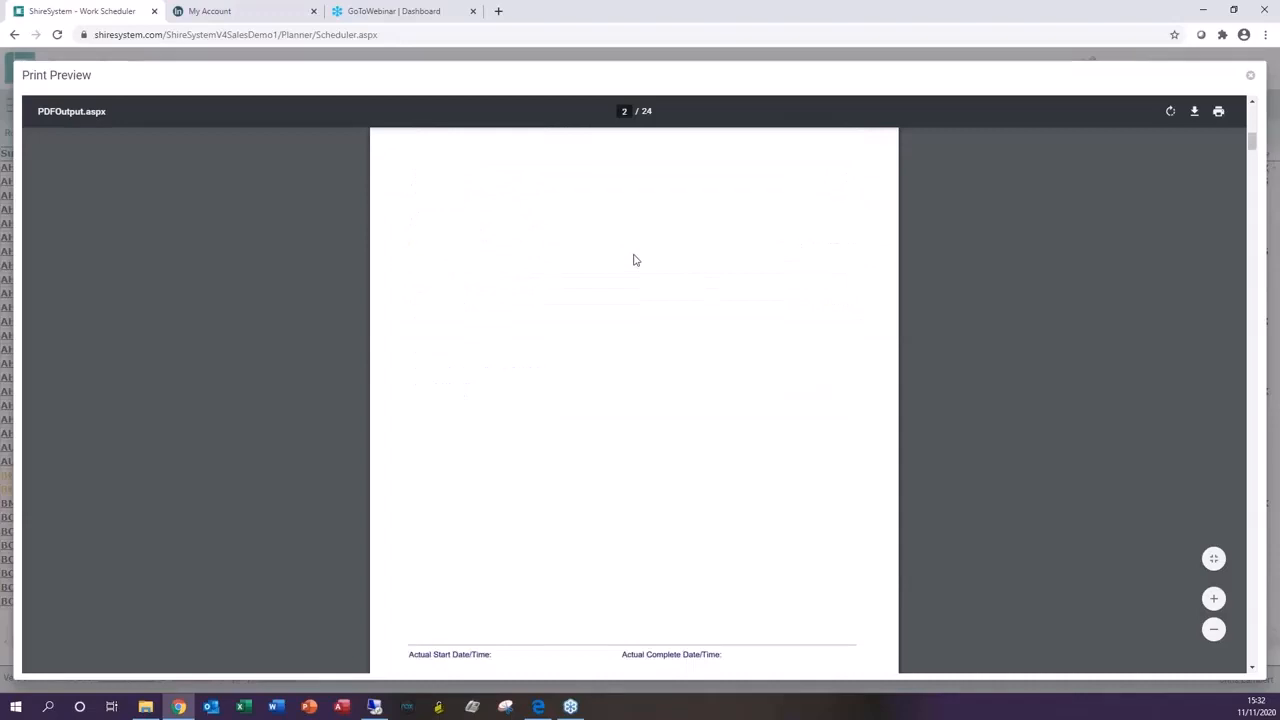
scroll(635, 260, down, 3)
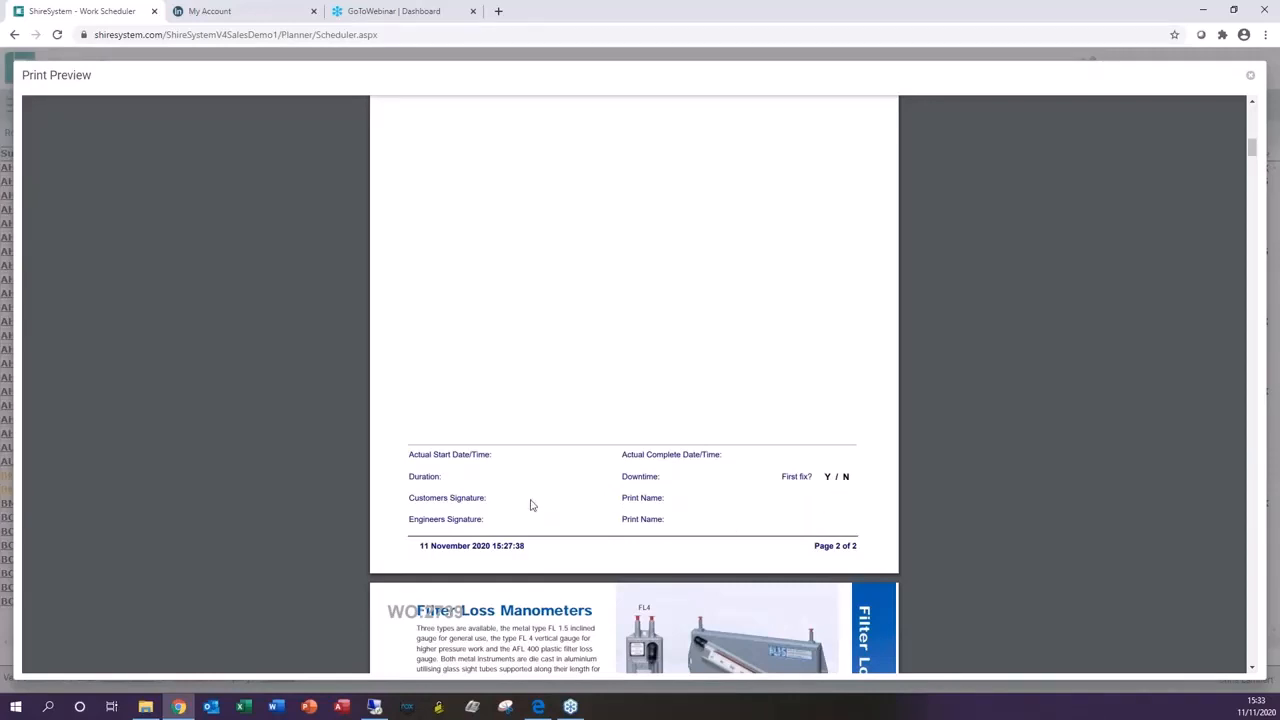
scroll(745, 492, down, 3)
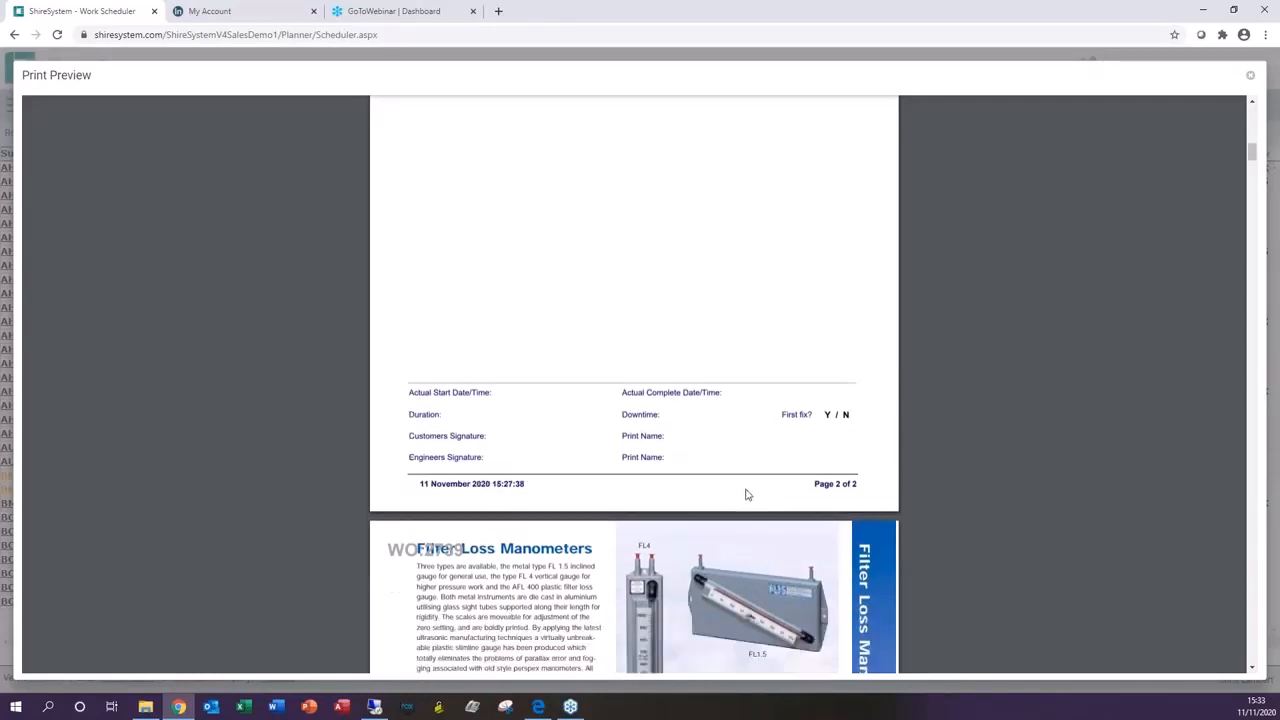
scroll(747, 489, down, 1)
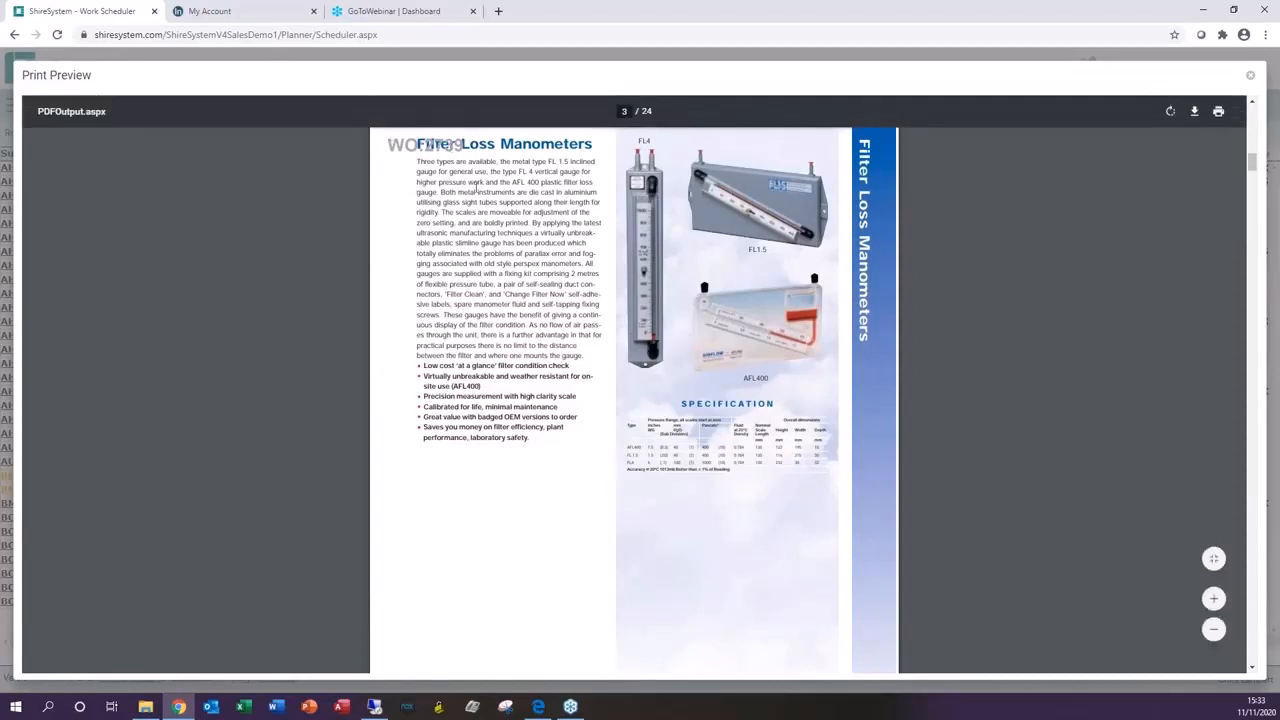
scroll(818, 400, down, 5)
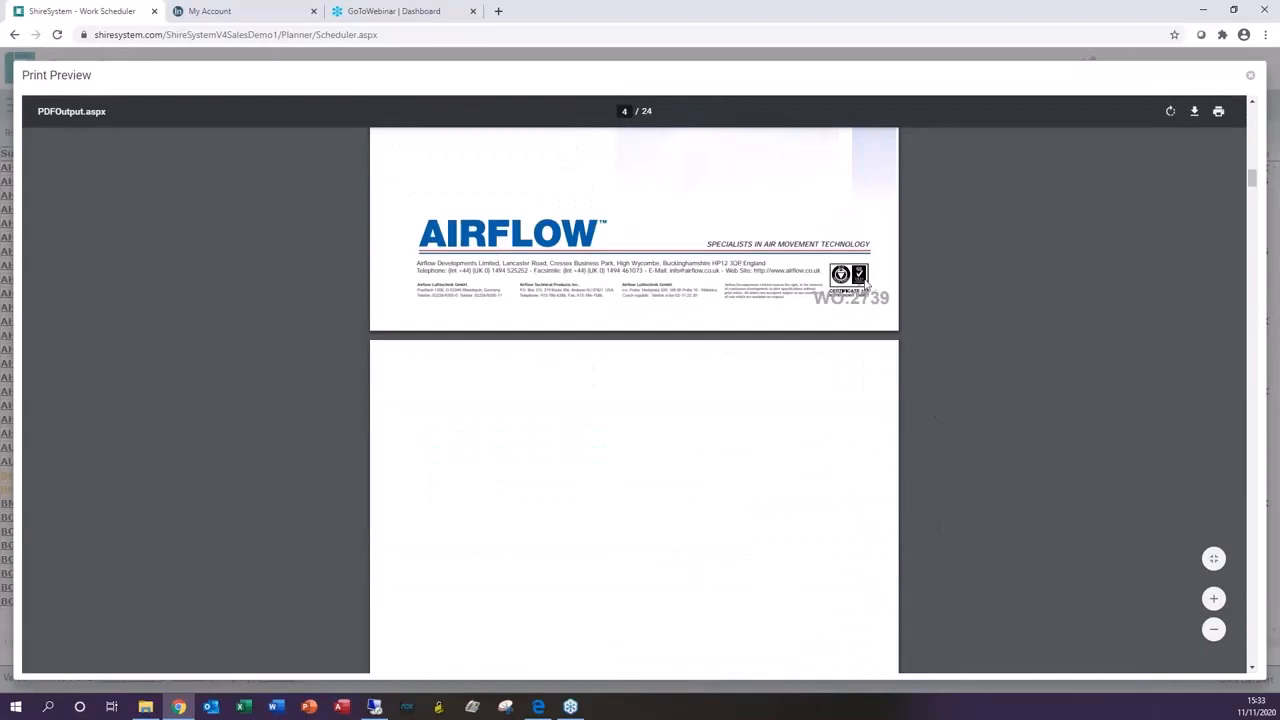
click(1251, 80)
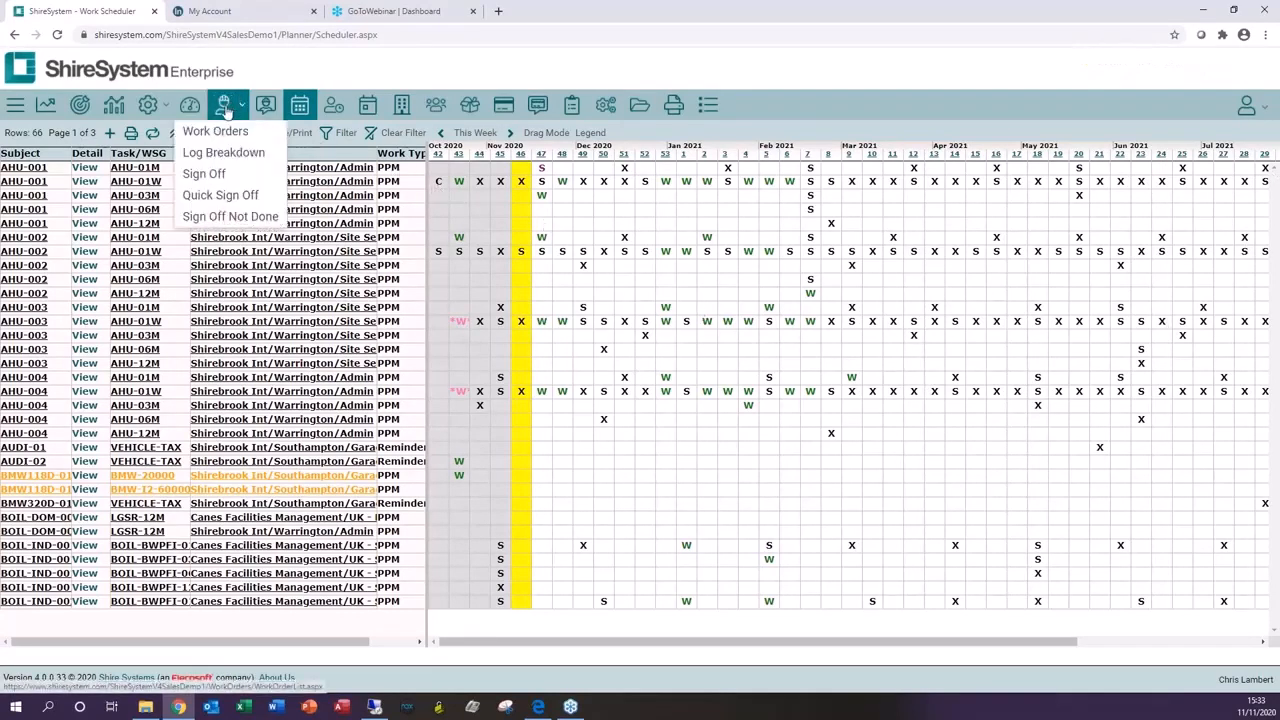
Step: Open the Work Orders list, browse through its entries and display the colour legend
click(215, 131)
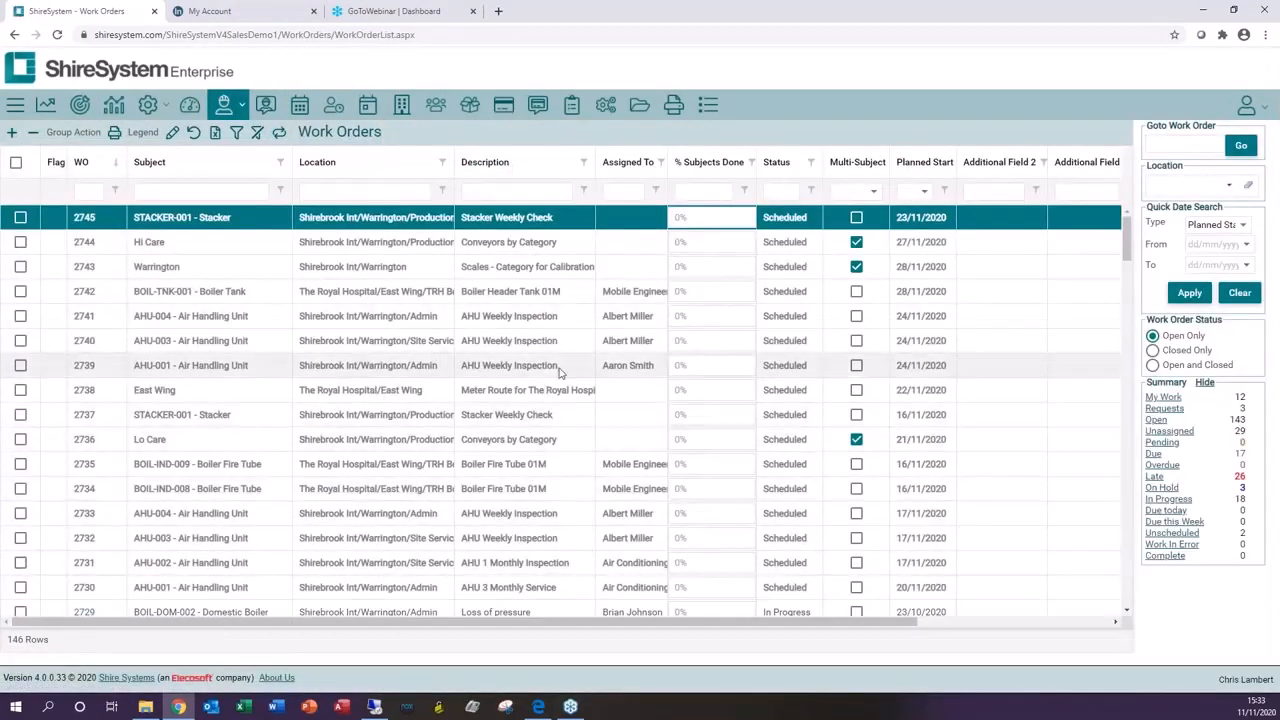
scroll(575, 380, down, 5)
scroll(575, 380, down, 2)
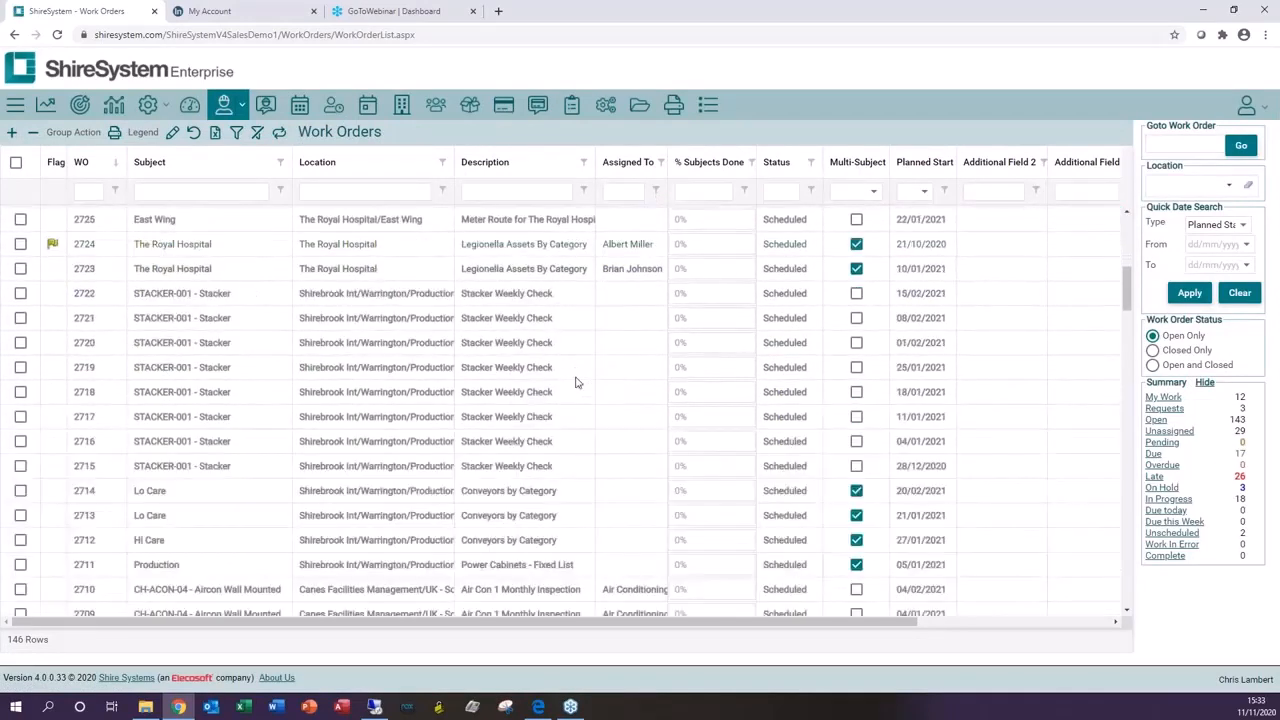
scroll(575, 382, down, 7)
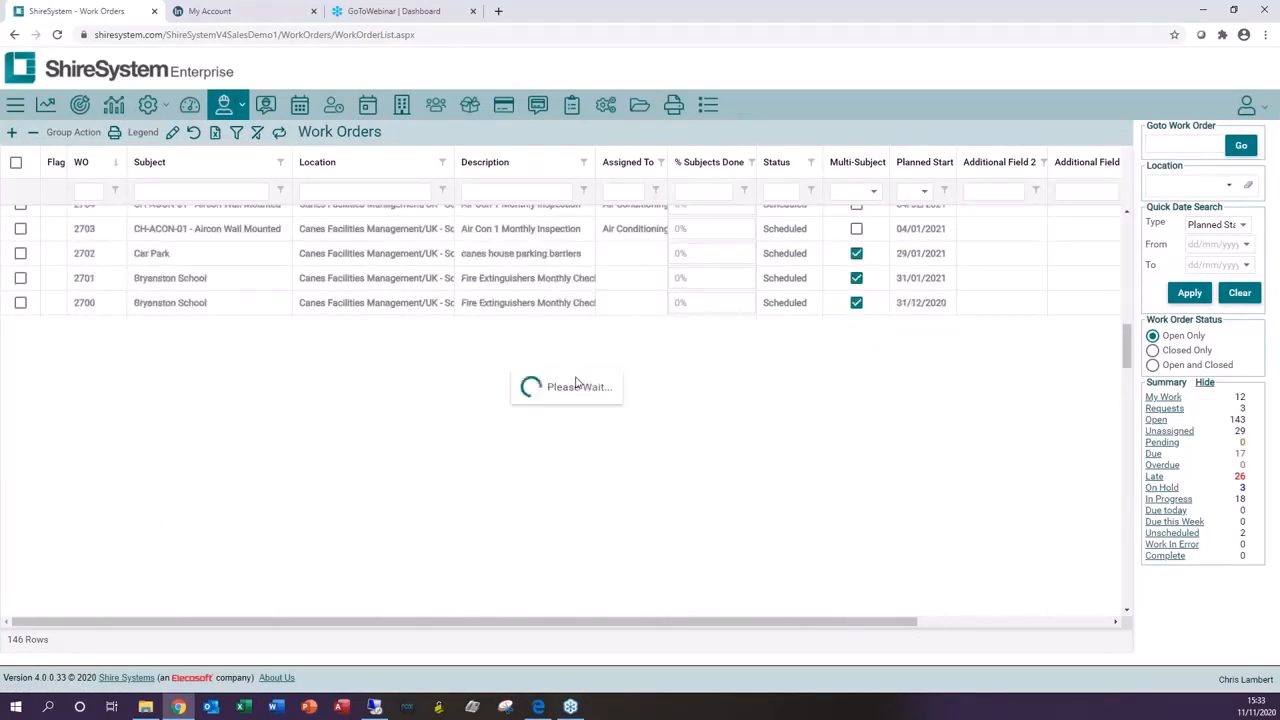
scroll(578, 380, up, 10)
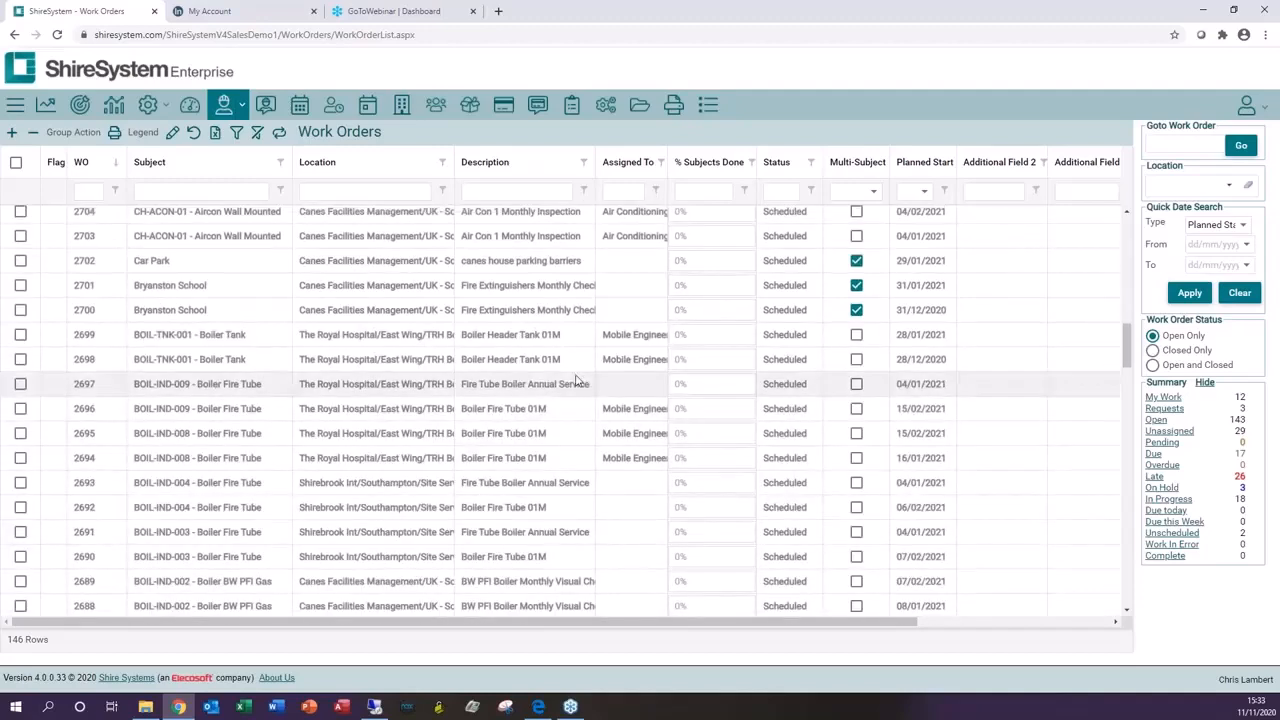
click(144, 133)
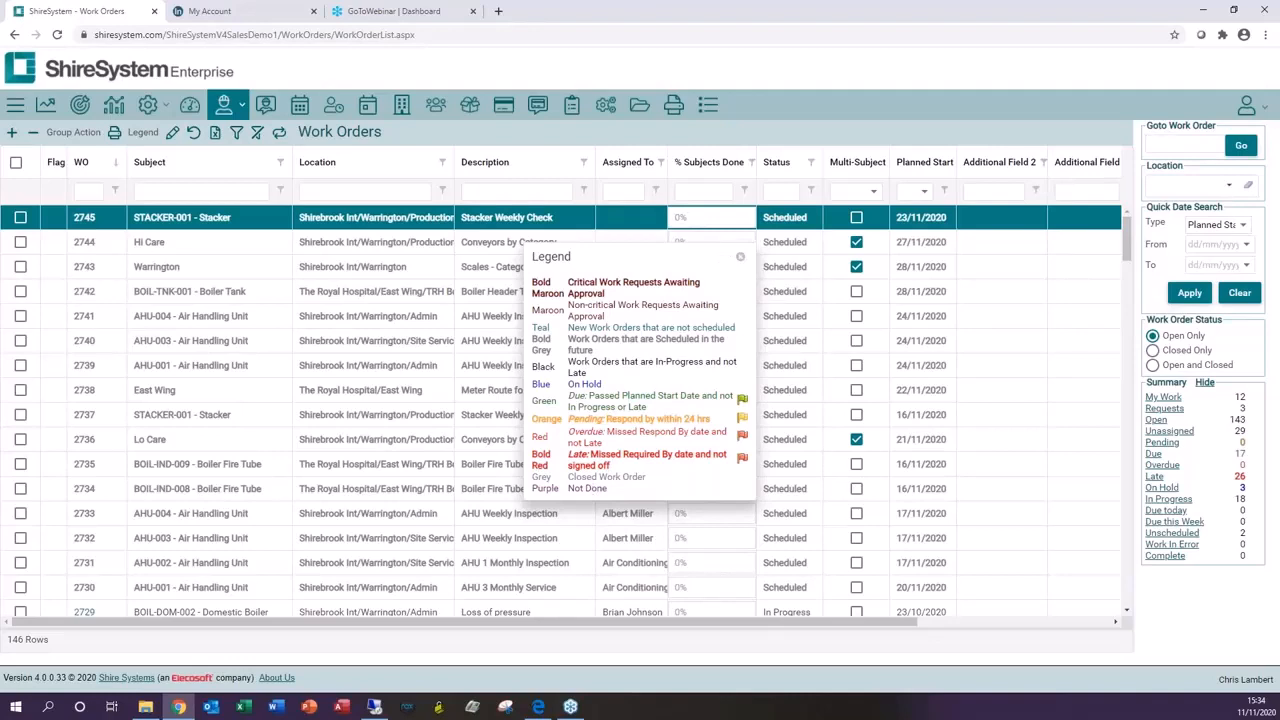
Step: Close the legend and filter the Work Orders list to unassigned work orders
click(740, 257)
click(1175, 141)
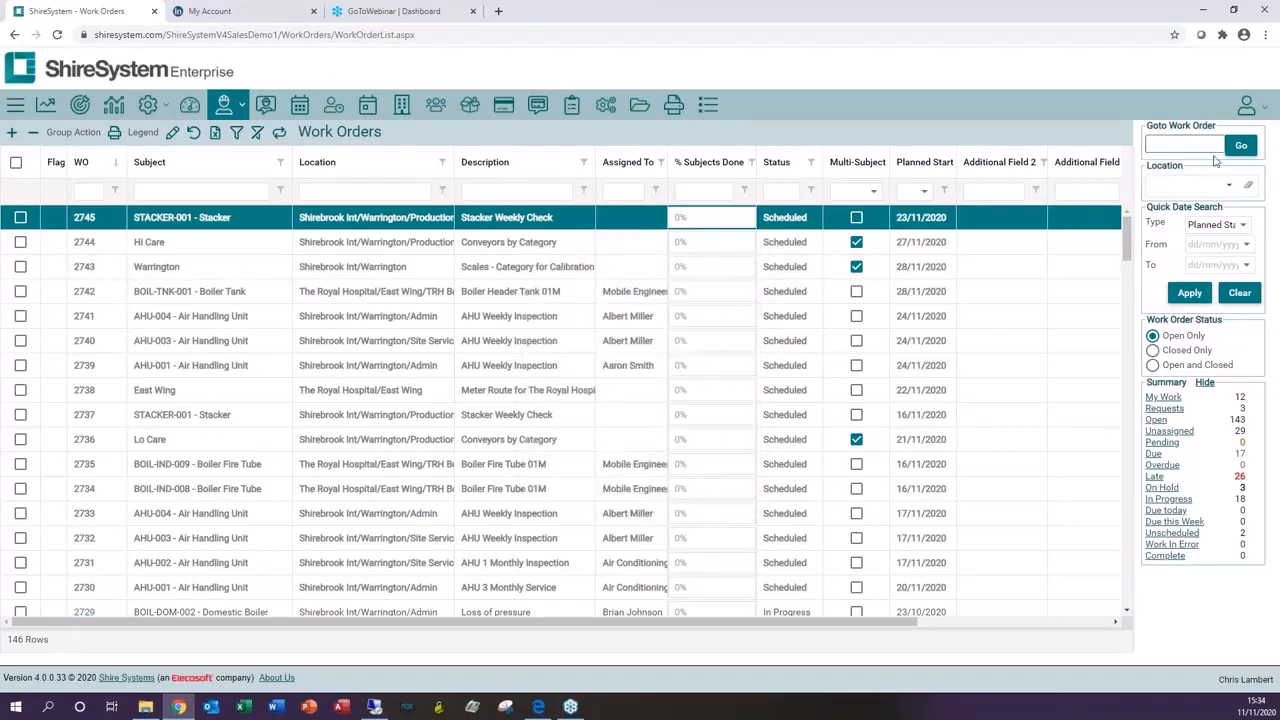
click(1244, 226)
click(1238, 245)
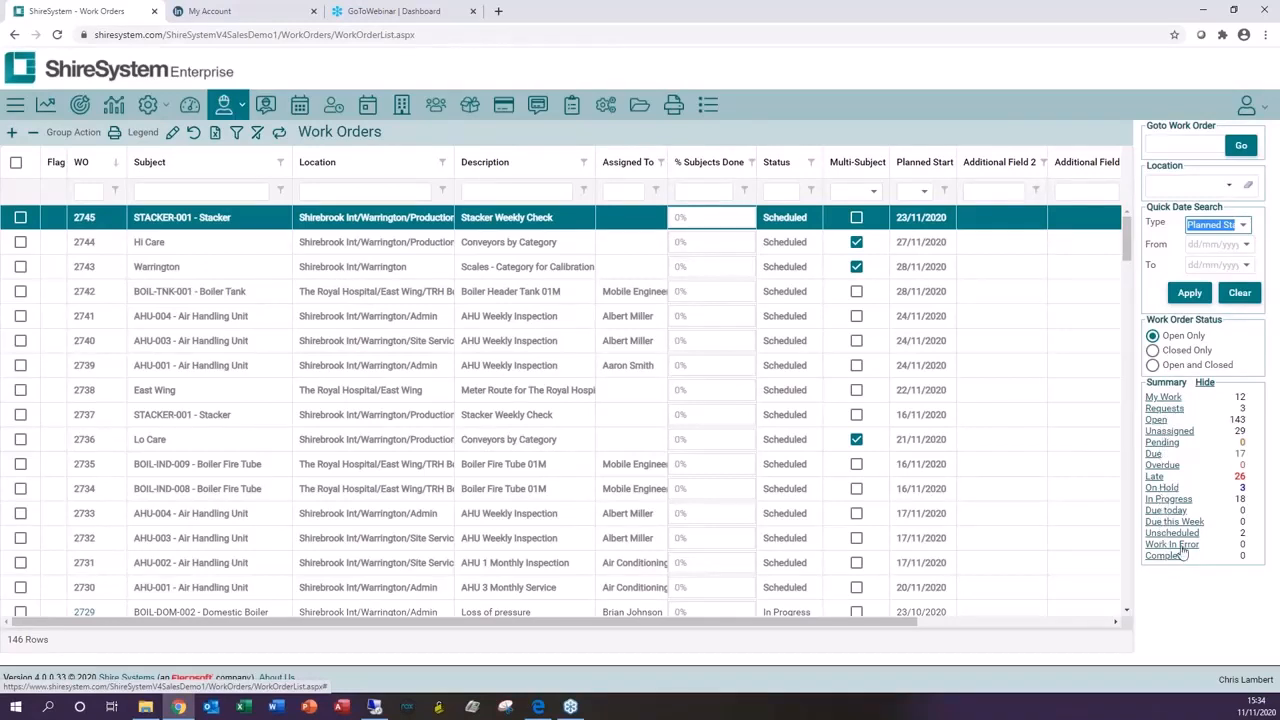
click(1174, 436)
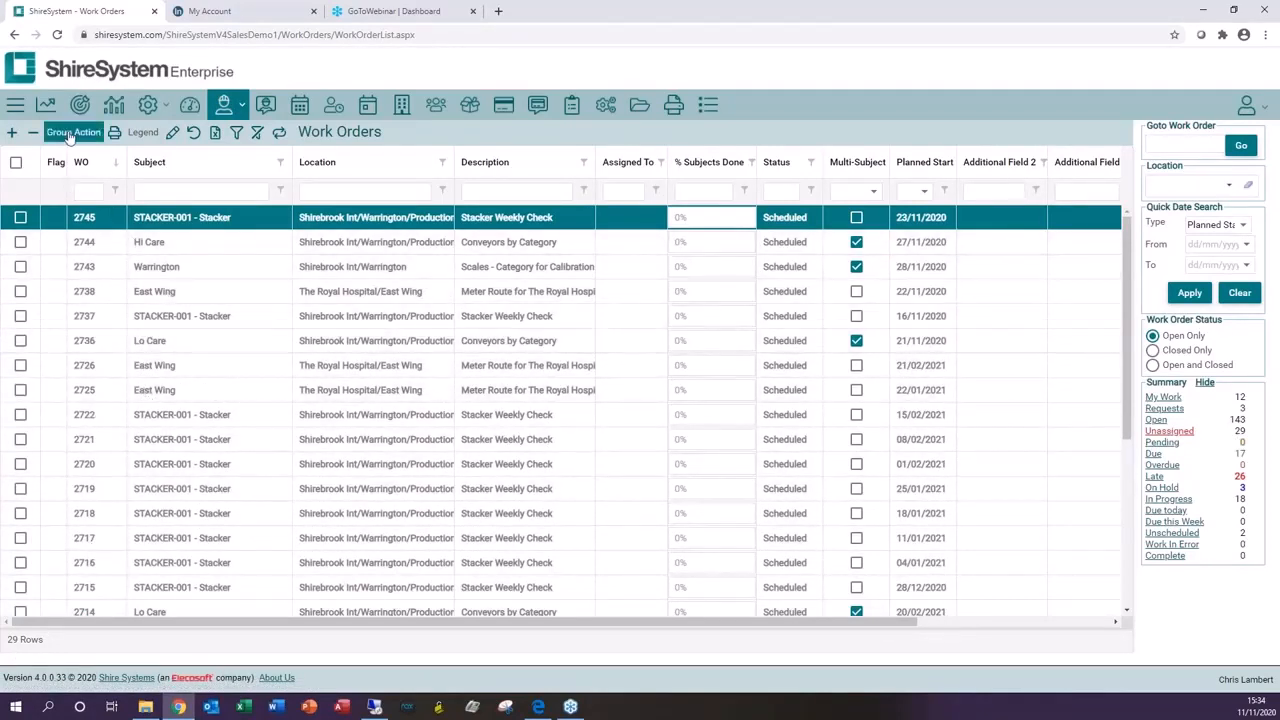
Step: Tick four unassigned work orders and open the Work Order Group Action dialog, then cancel it
click(20, 217)
click(20, 242)
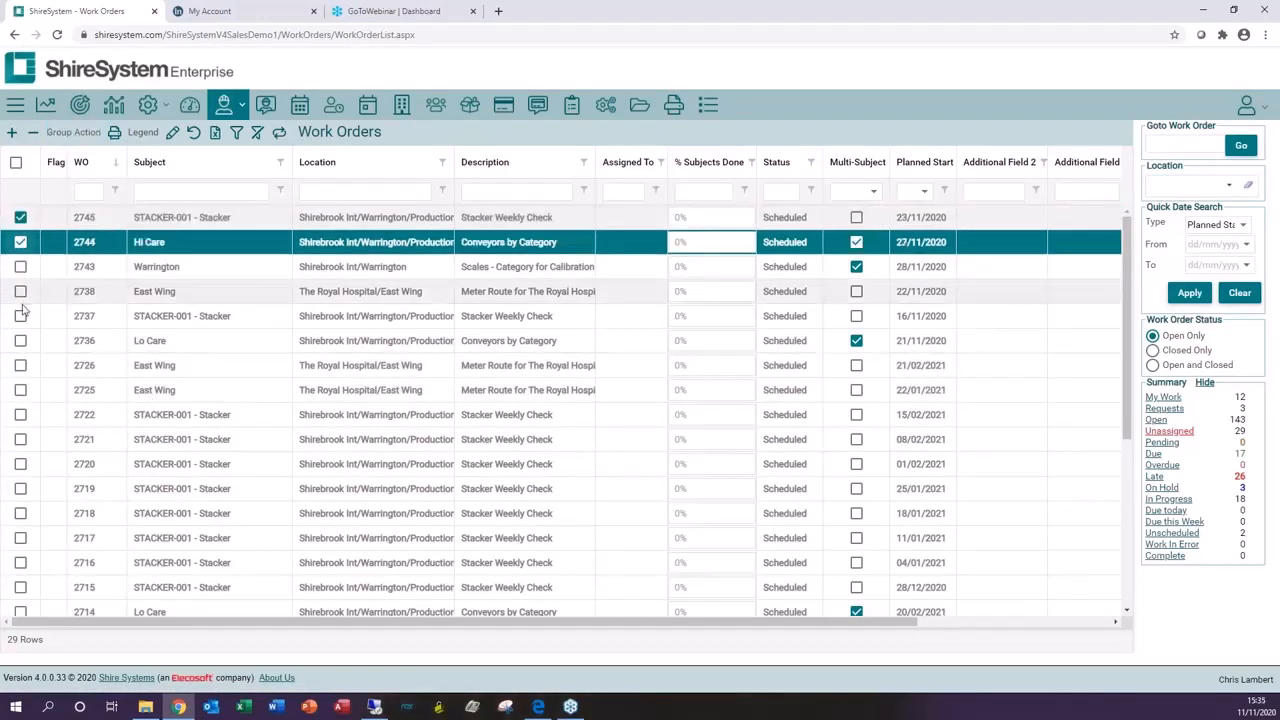
click(20, 291)
click(20, 365)
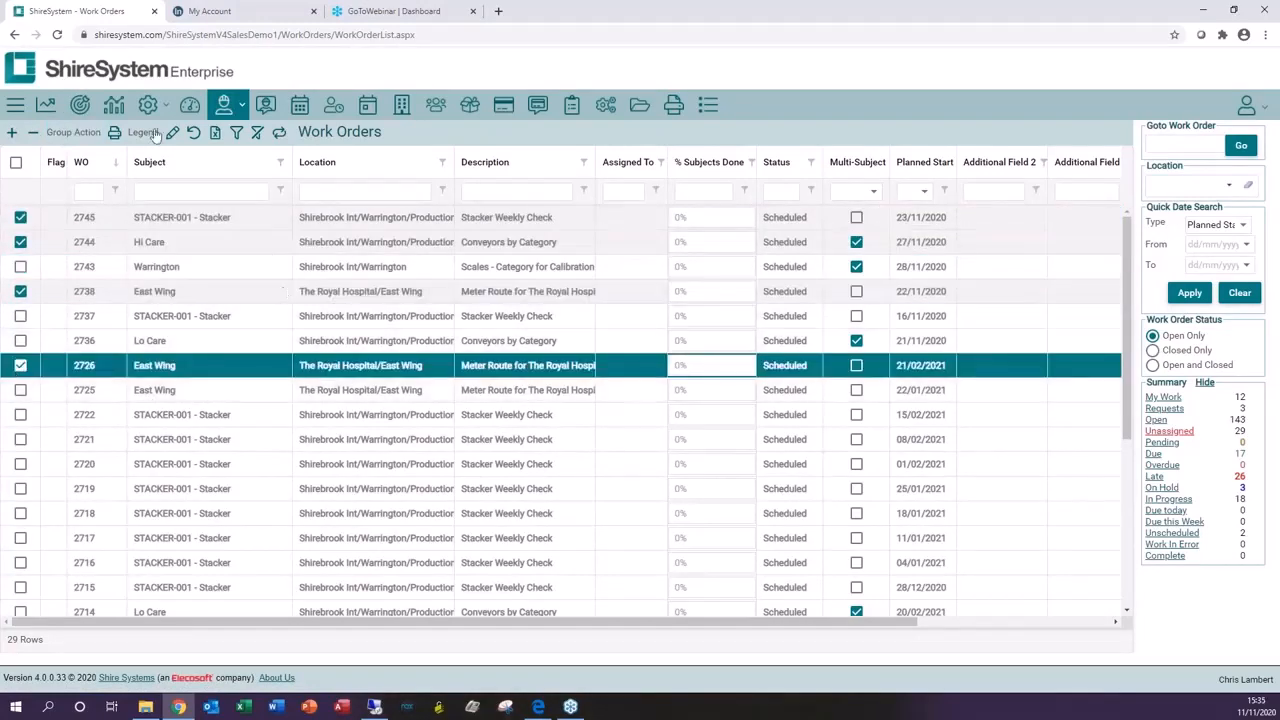
click(70, 133)
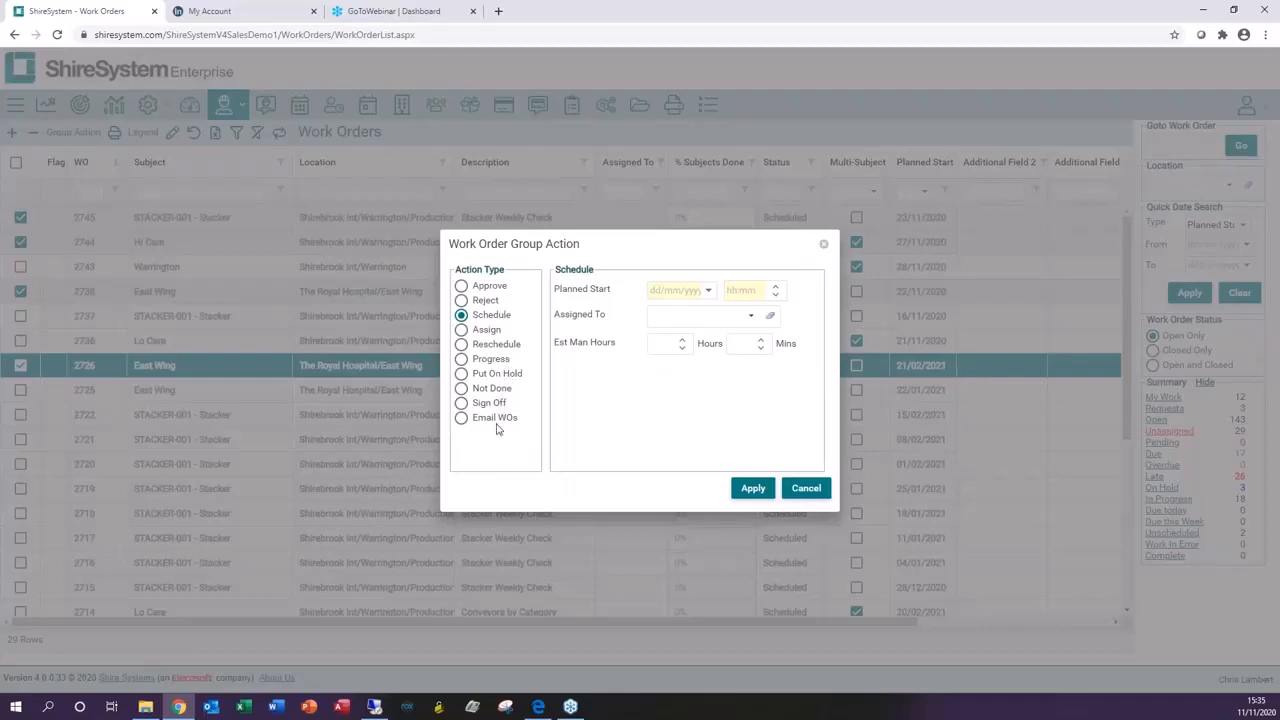
click(800, 488)
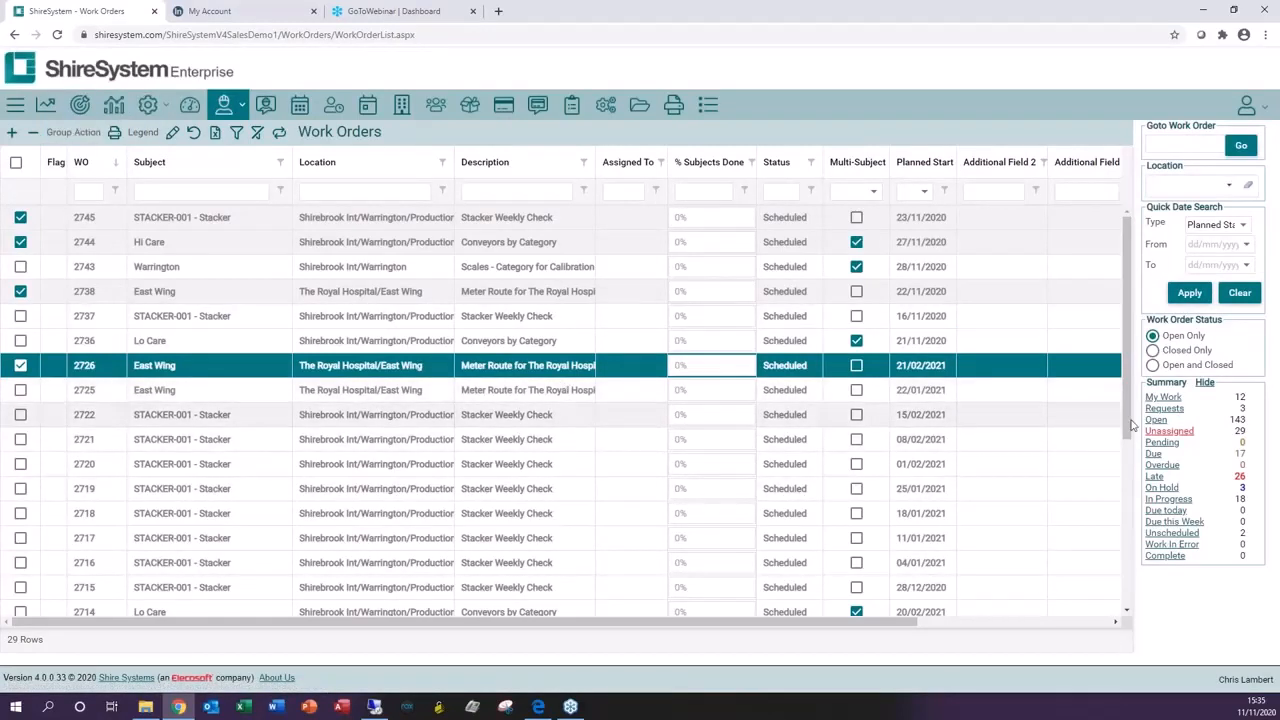
Step: Show open work orders and start a new Breakdown work order for subject AHU-001 - Air Handling Unit
click(1156, 421)
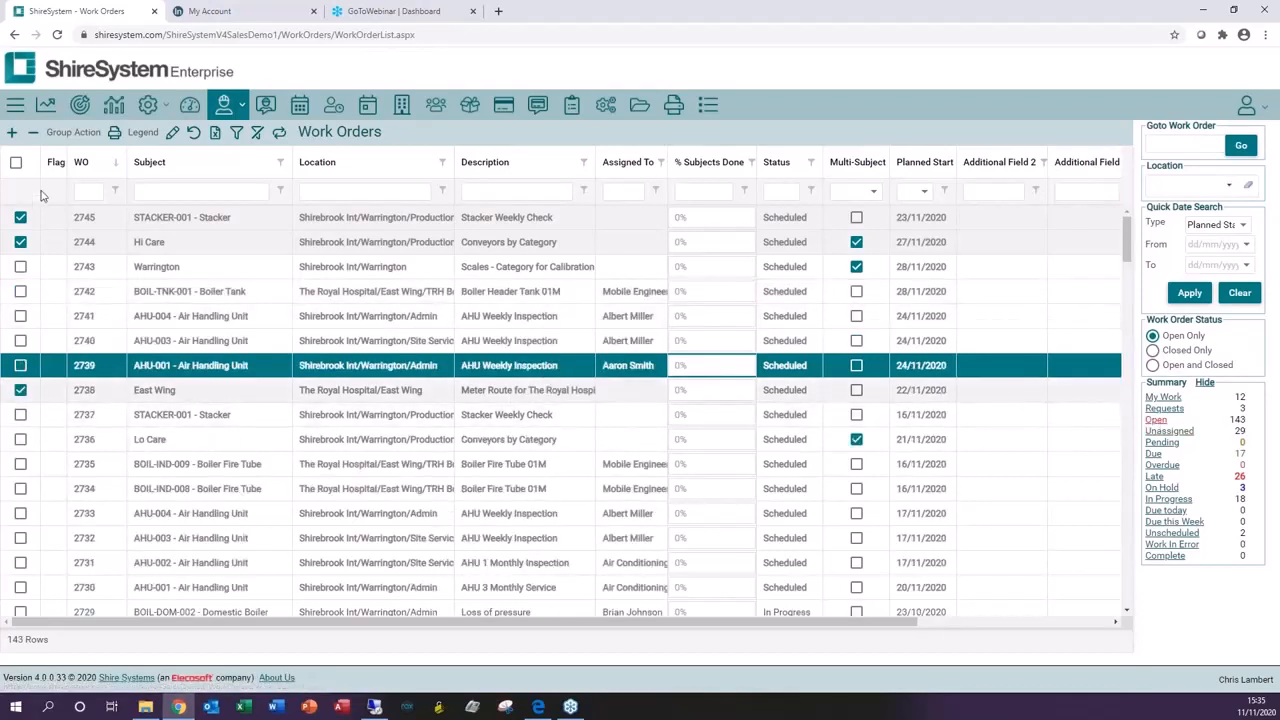
click(11, 134)
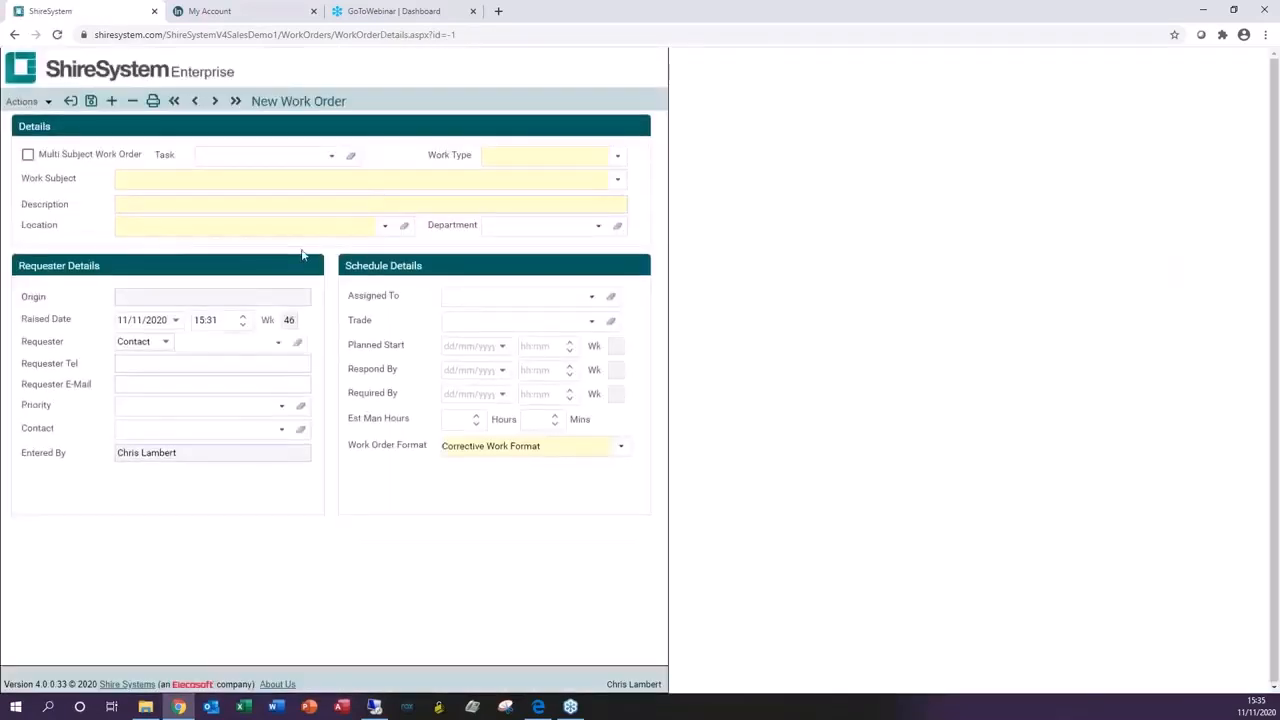
click(617, 158)
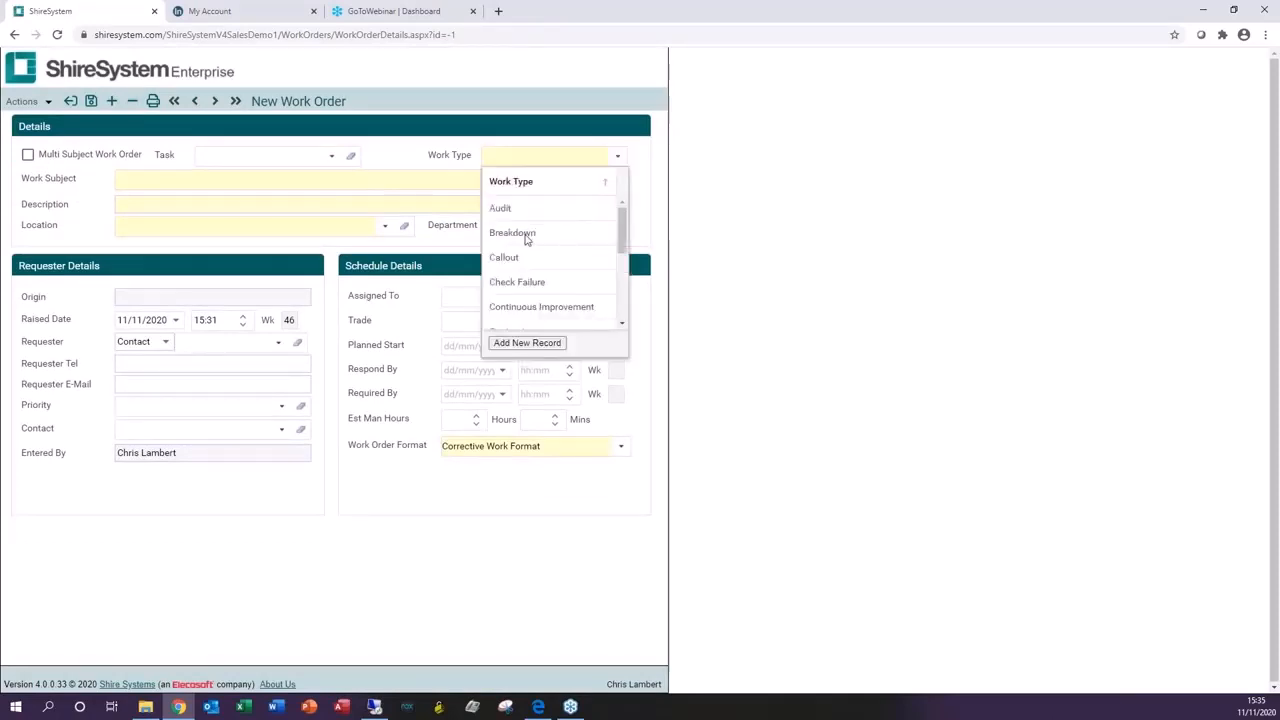
click(525, 234)
click(195, 178)
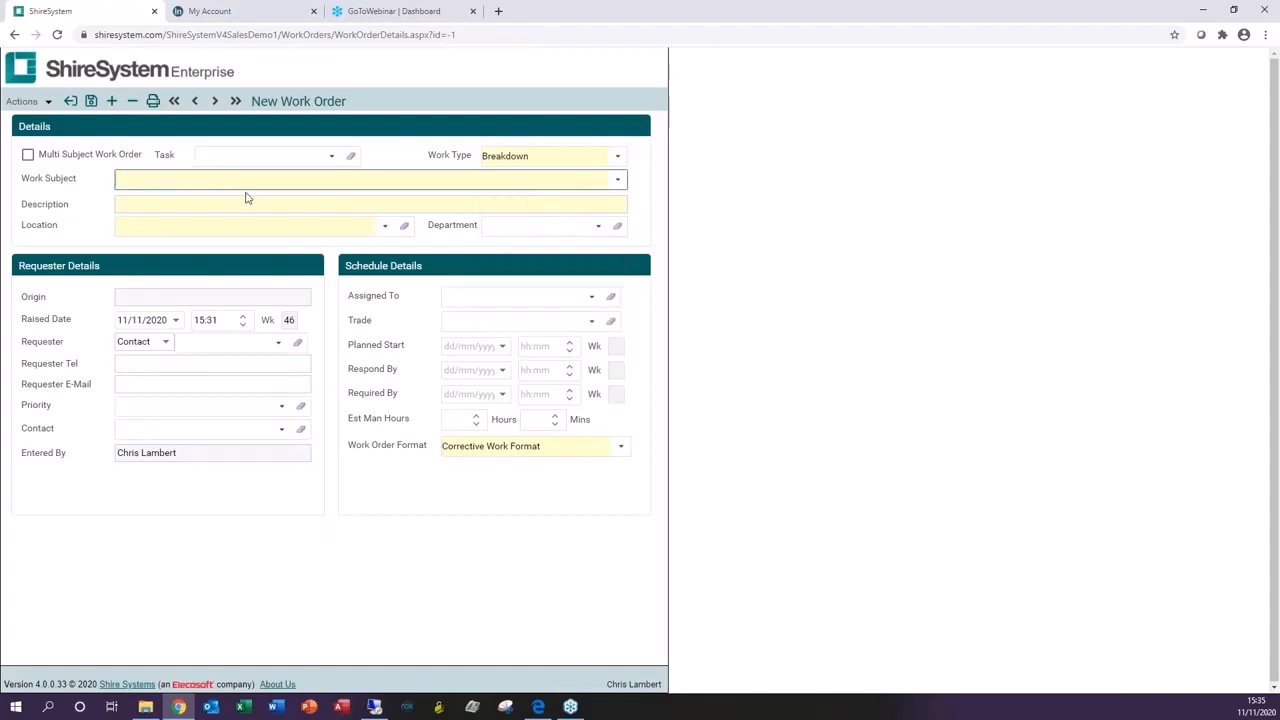
text(ahu)
key(Tab)
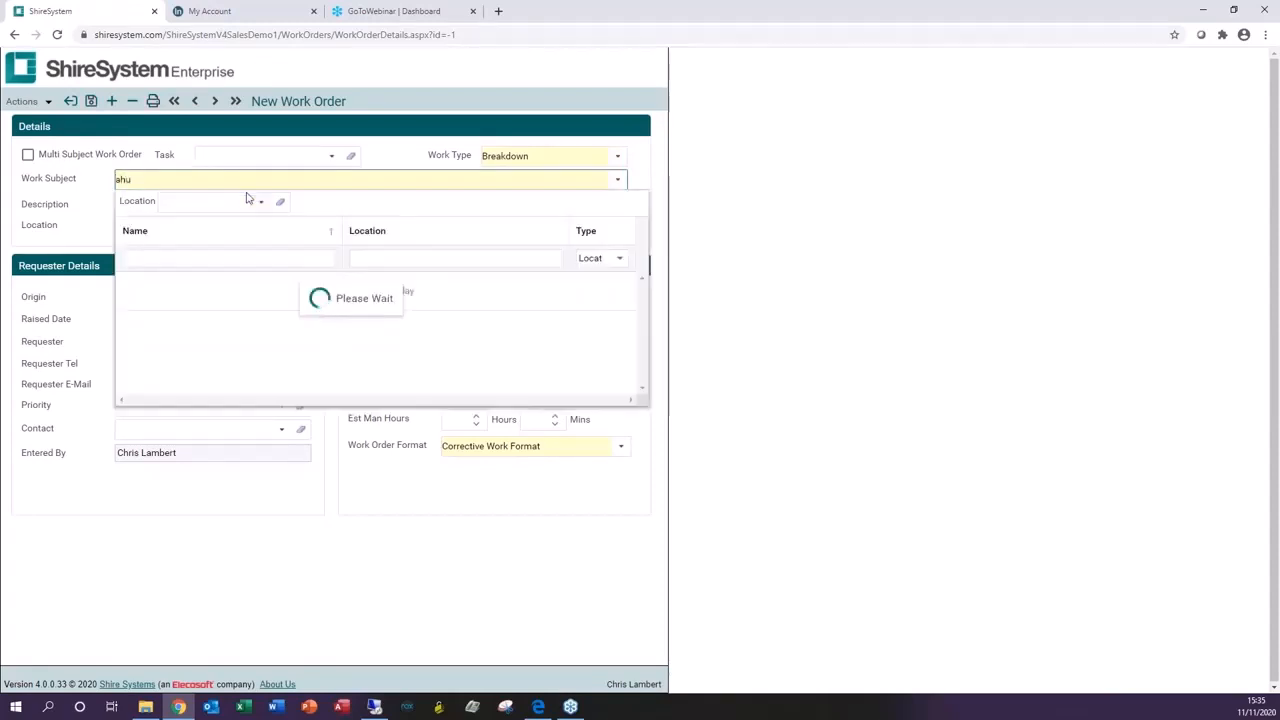
click(218, 290)
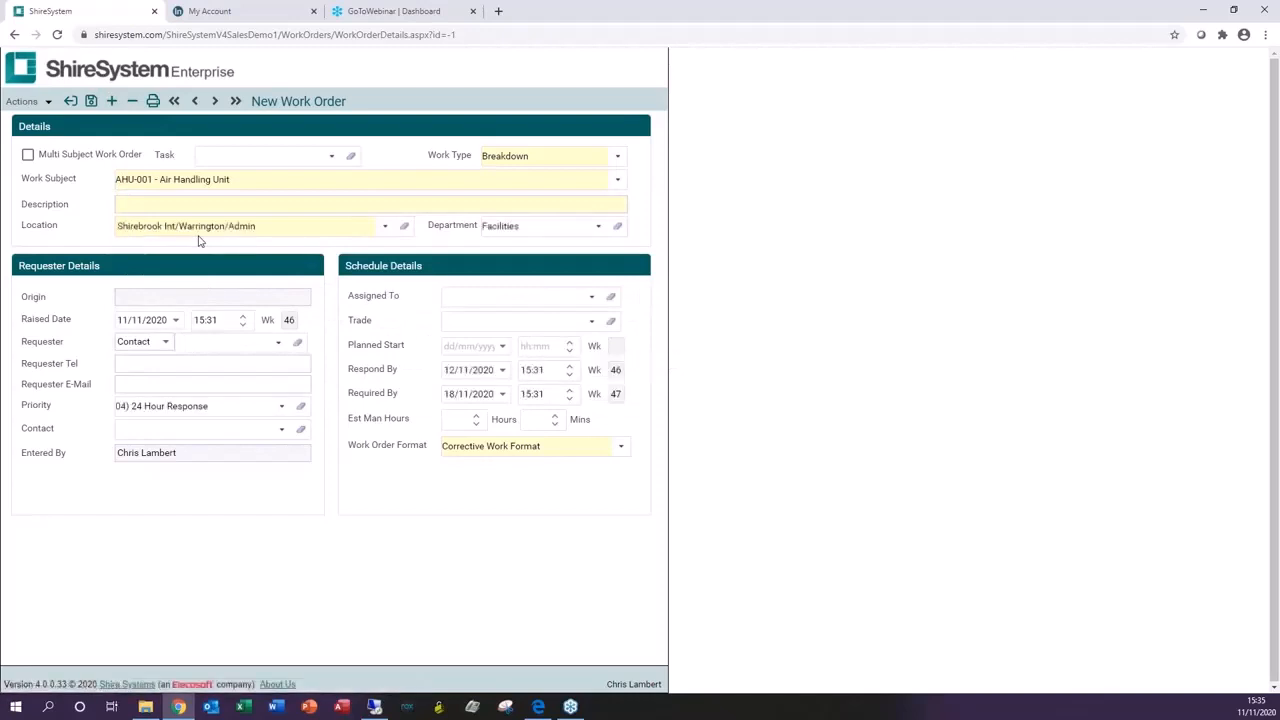
Step: Enter the description Not Working, save the new work order and close it
click(144, 204)
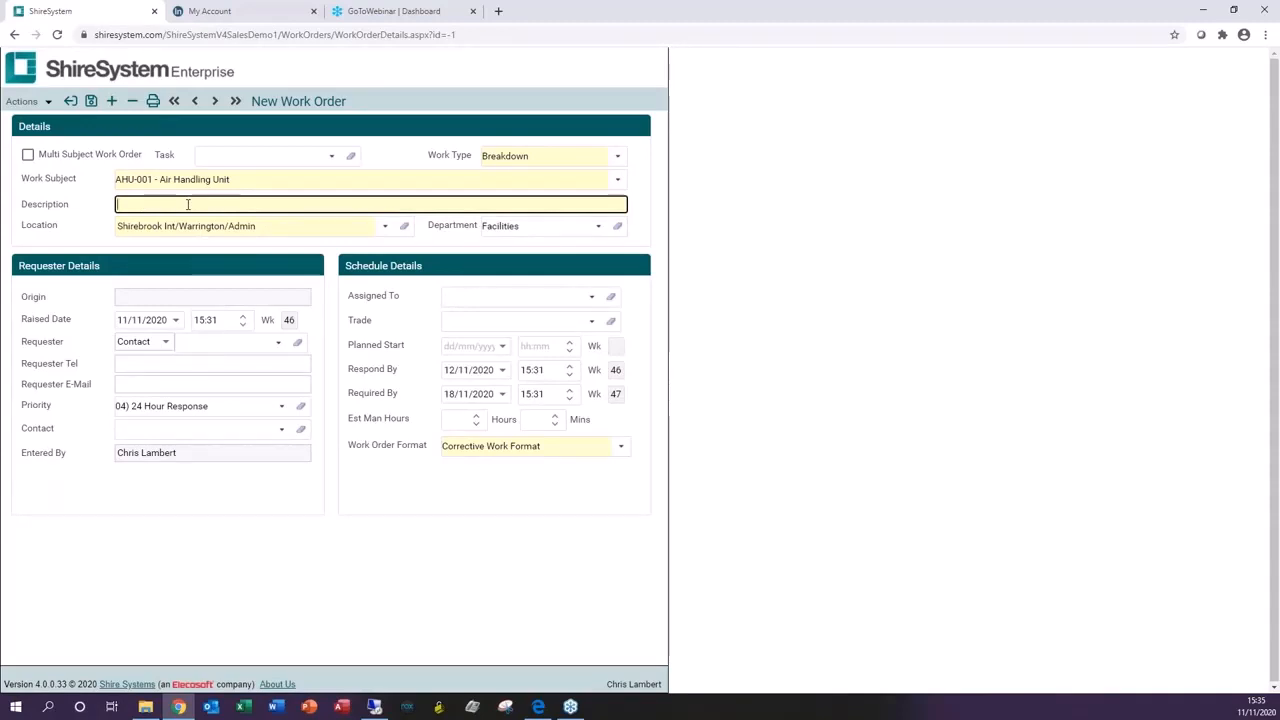
text(NO)
click(91, 101)
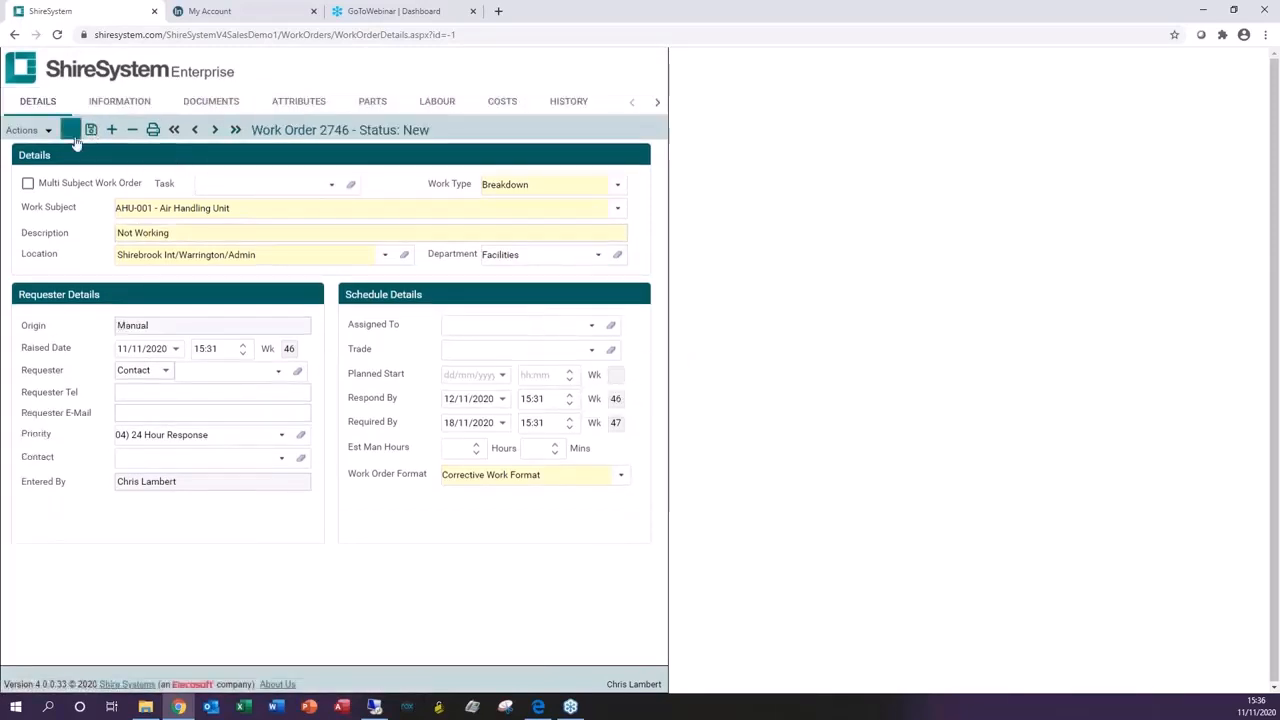
click(70, 131)
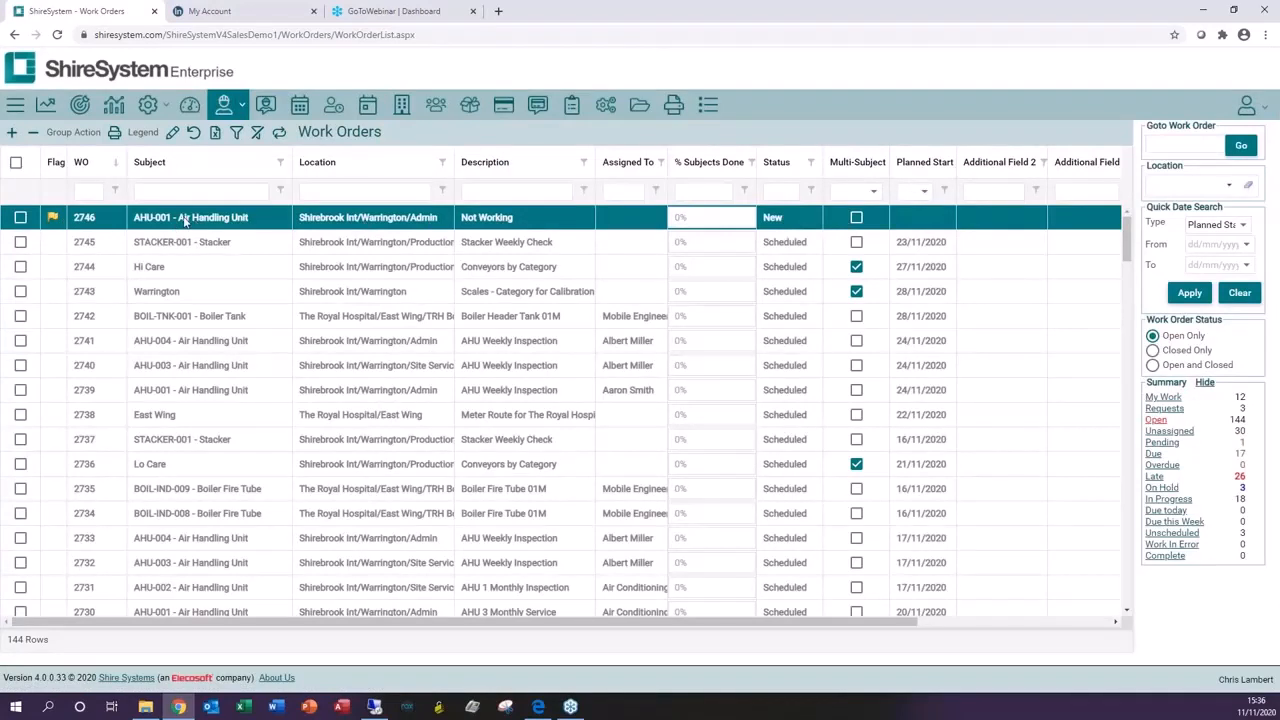
Step: Open work order 2746 and put it on hold with the reason Awaiting Spares
click(84, 218)
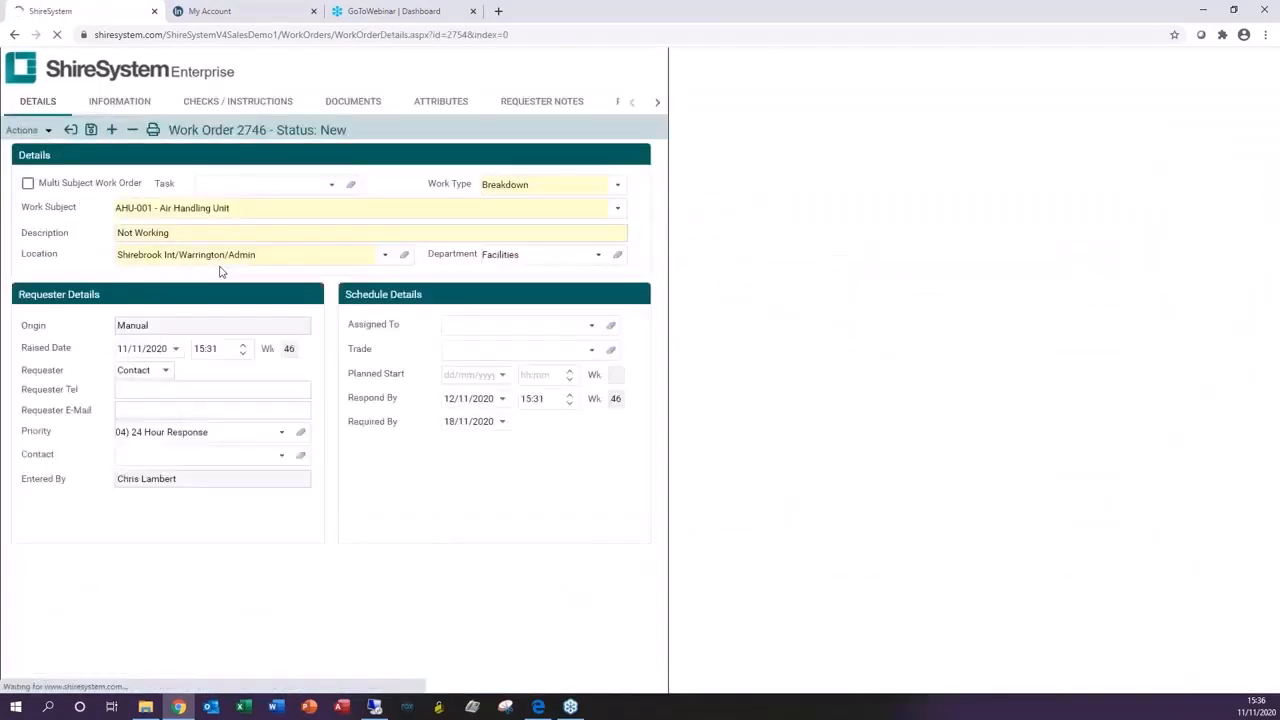
click(16, 131)
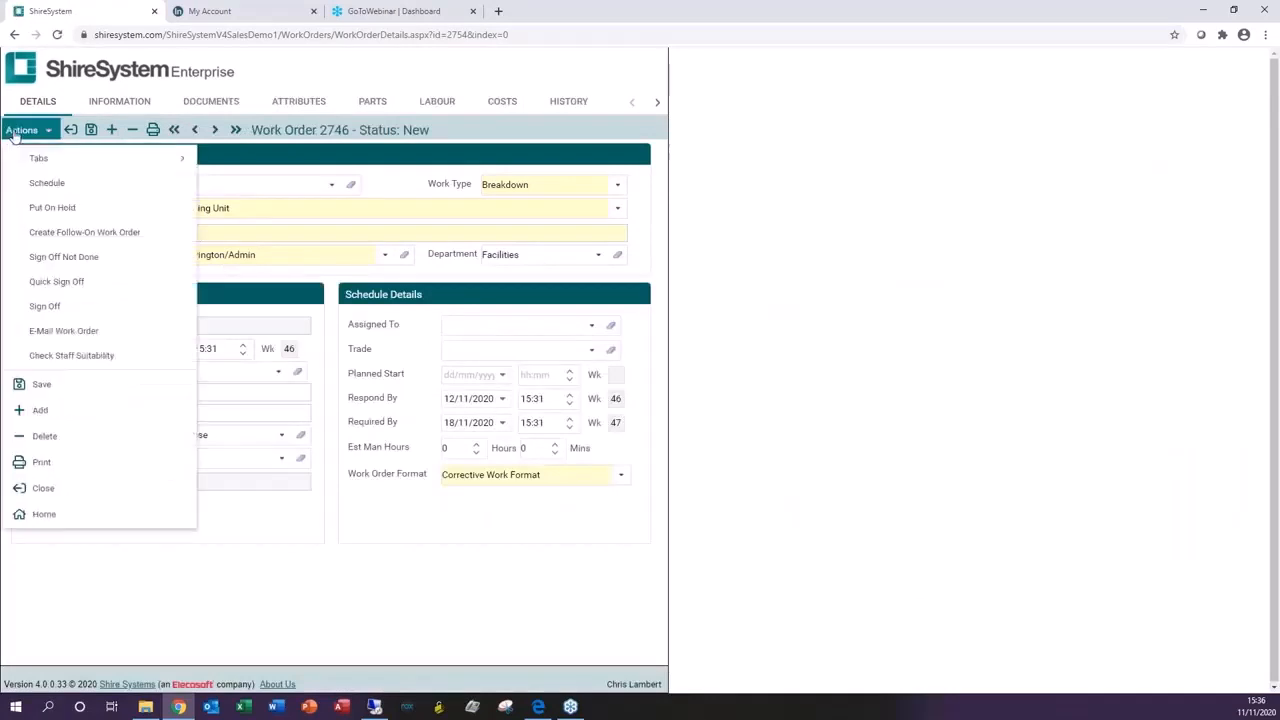
click(60, 207)
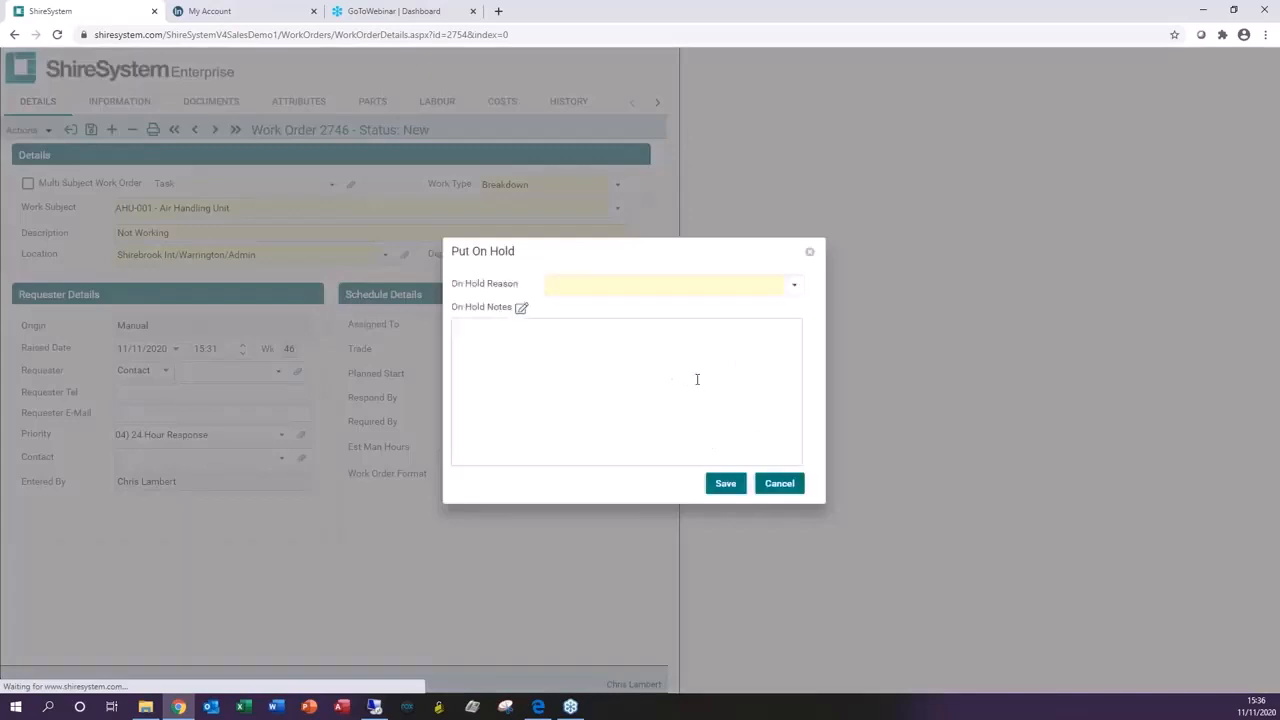
click(794, 284)
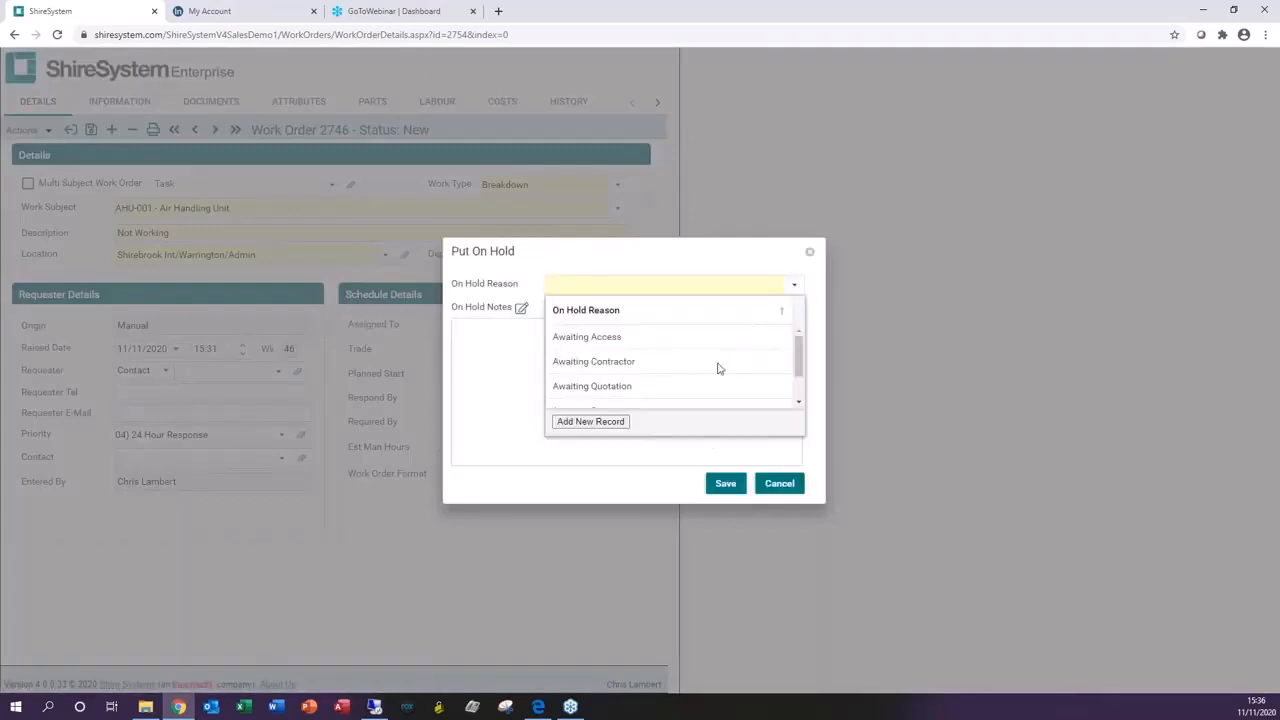
scroll(717, 368, down, 1)
click(671, 367)
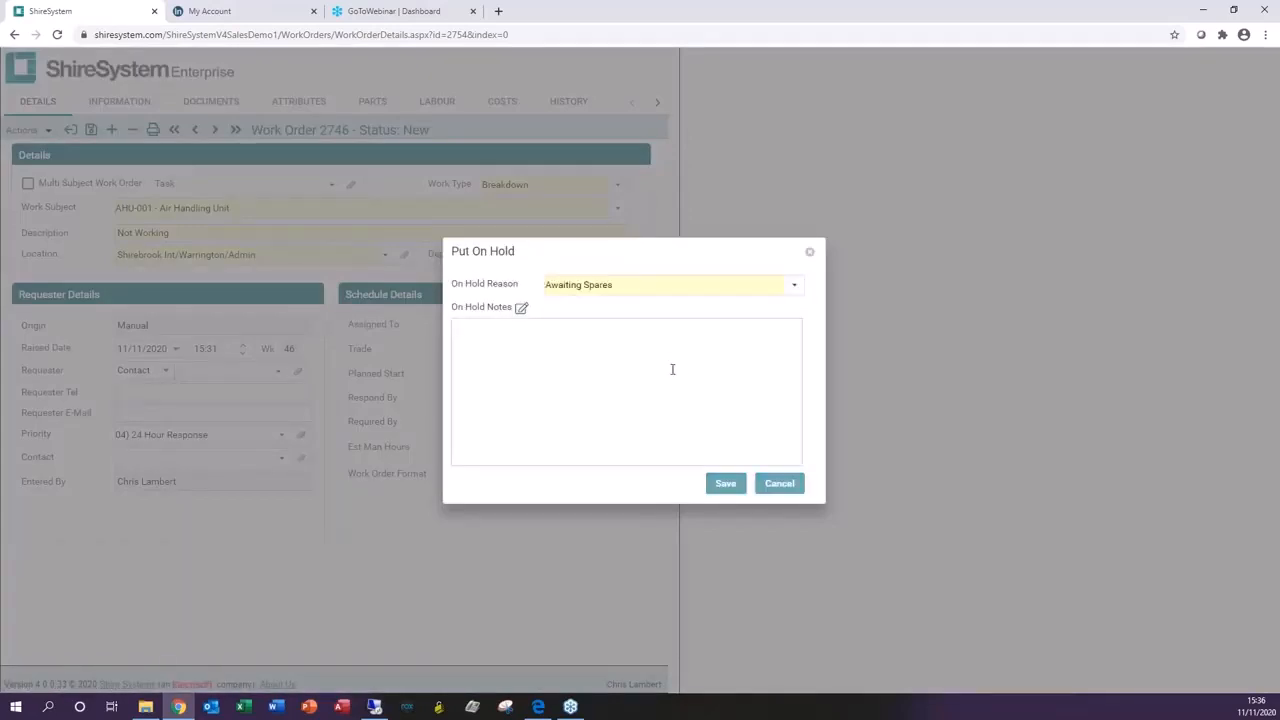
click(726, 484)
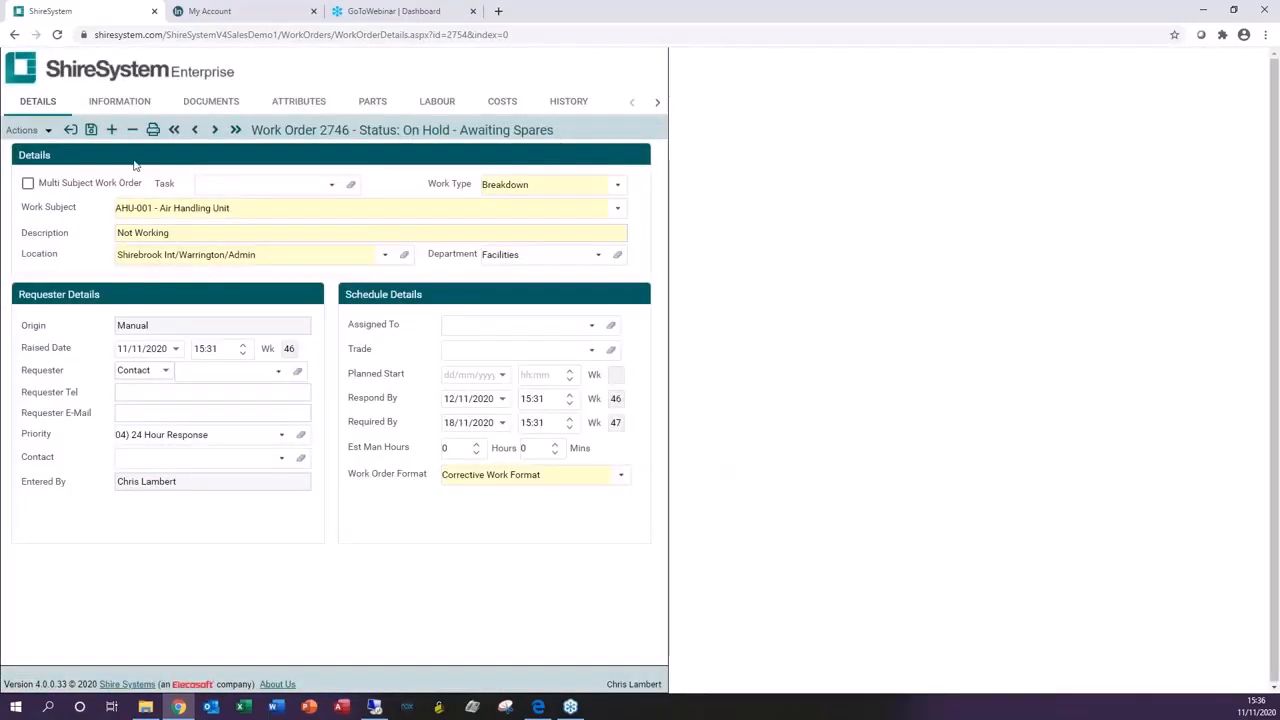
Step: Take work order 2746 off hold and open its sign-off form
click(22, 130)
click(37, 209)
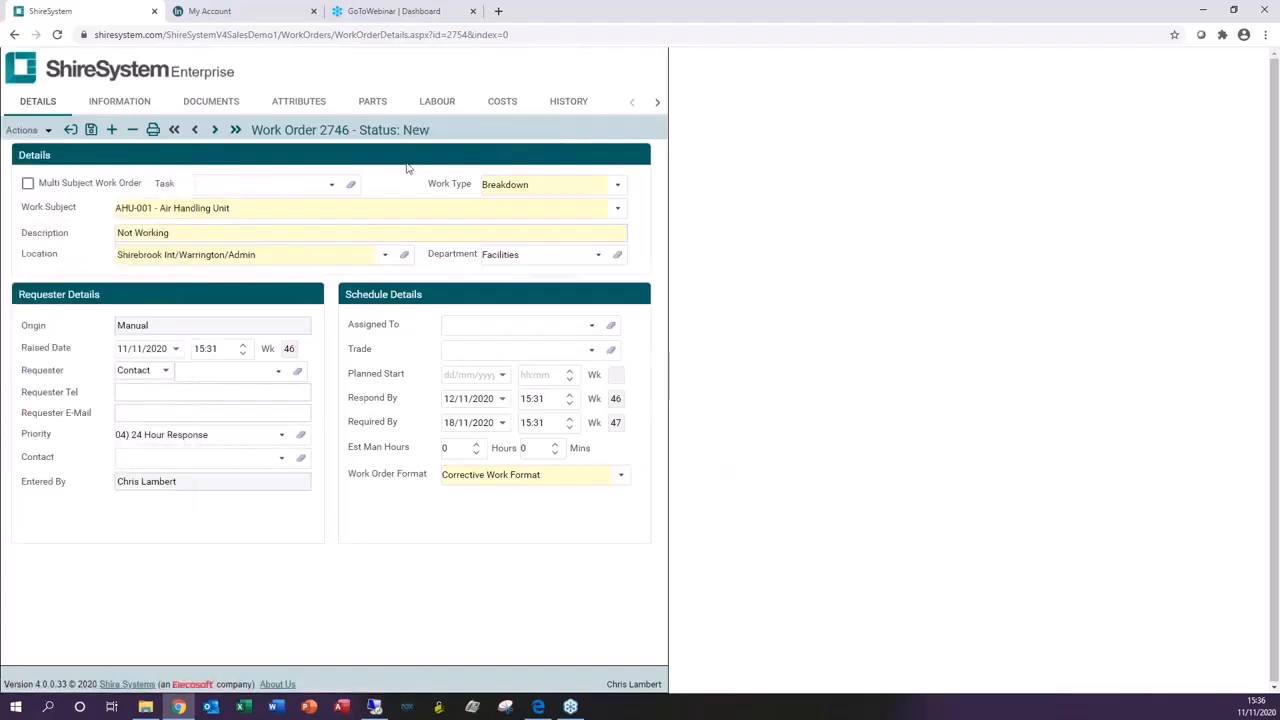
click(22, 131)
mouse_move(52, 136)
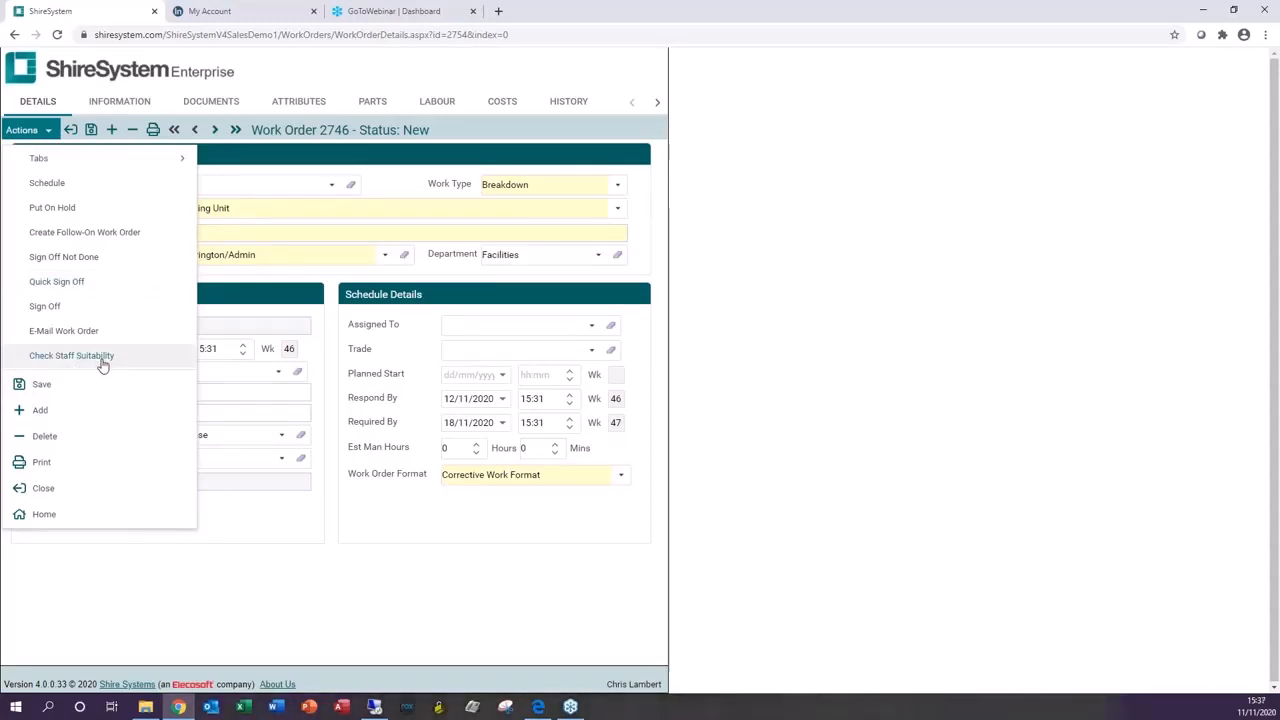
click(41, 312)
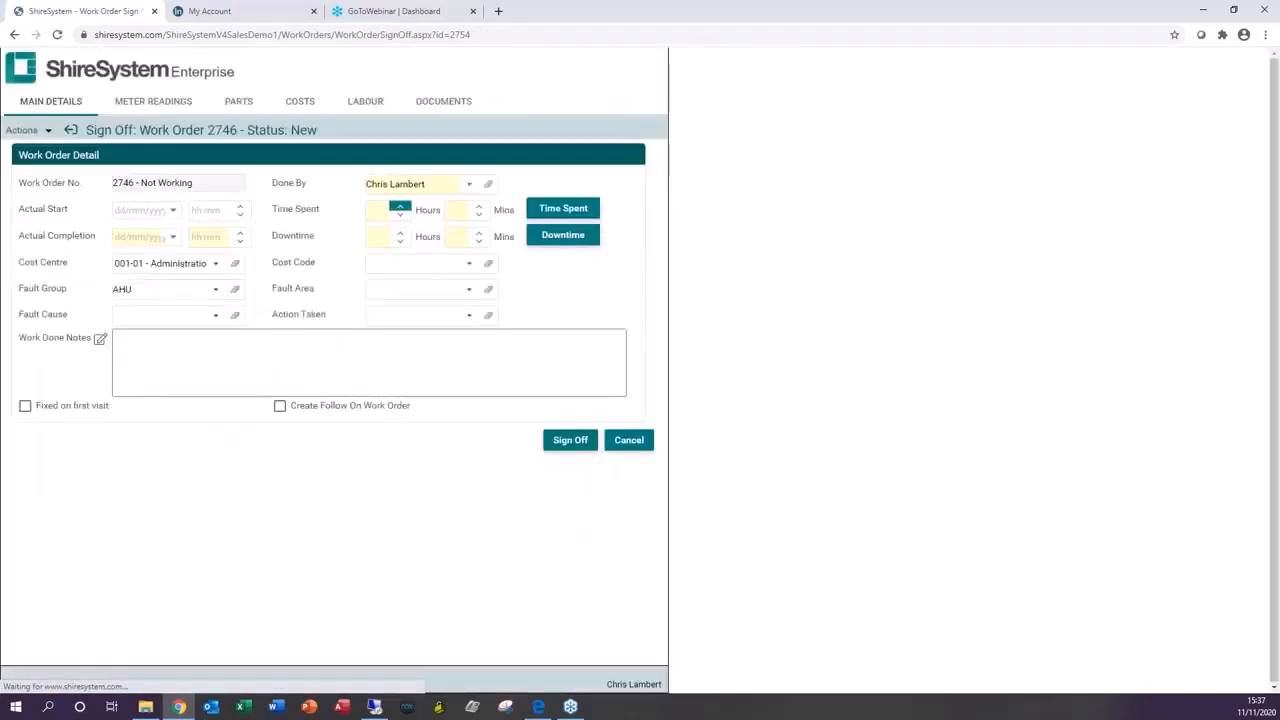
Step: Set the actual completion date to 11/11/2020, with 2 hours time spent and 2 hours downtime
click(172, 236)
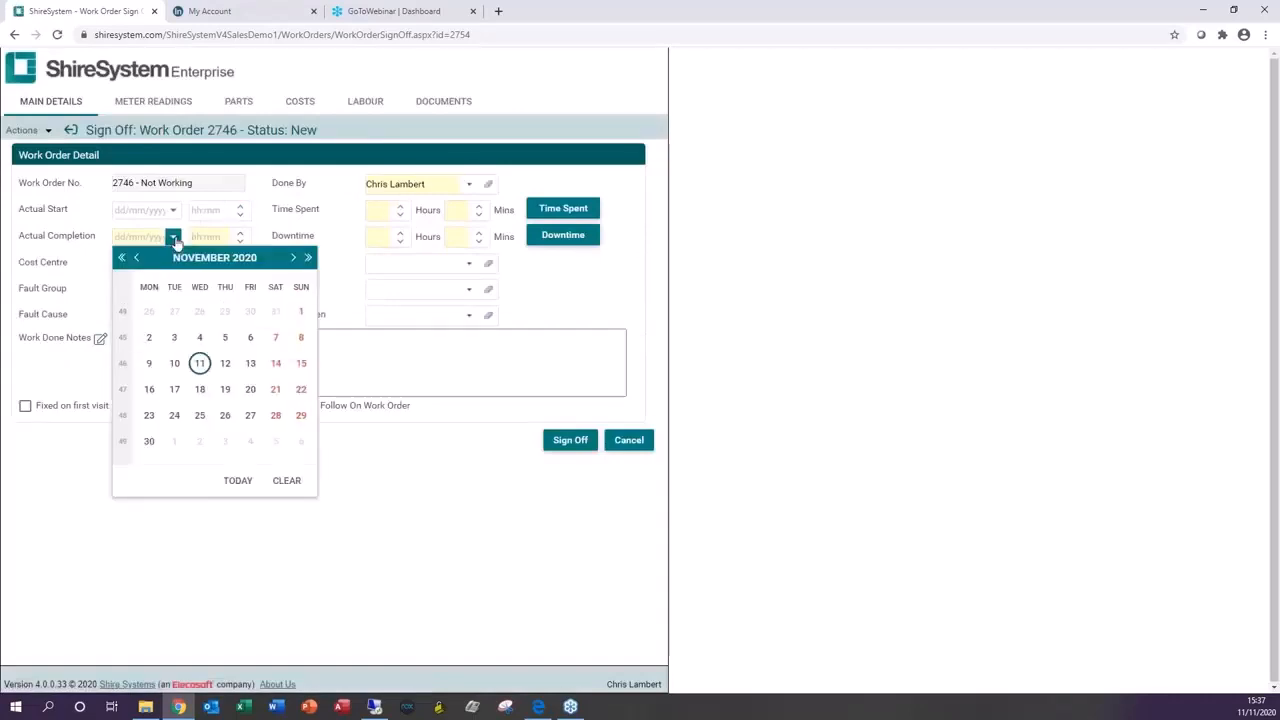
click(200, 363)
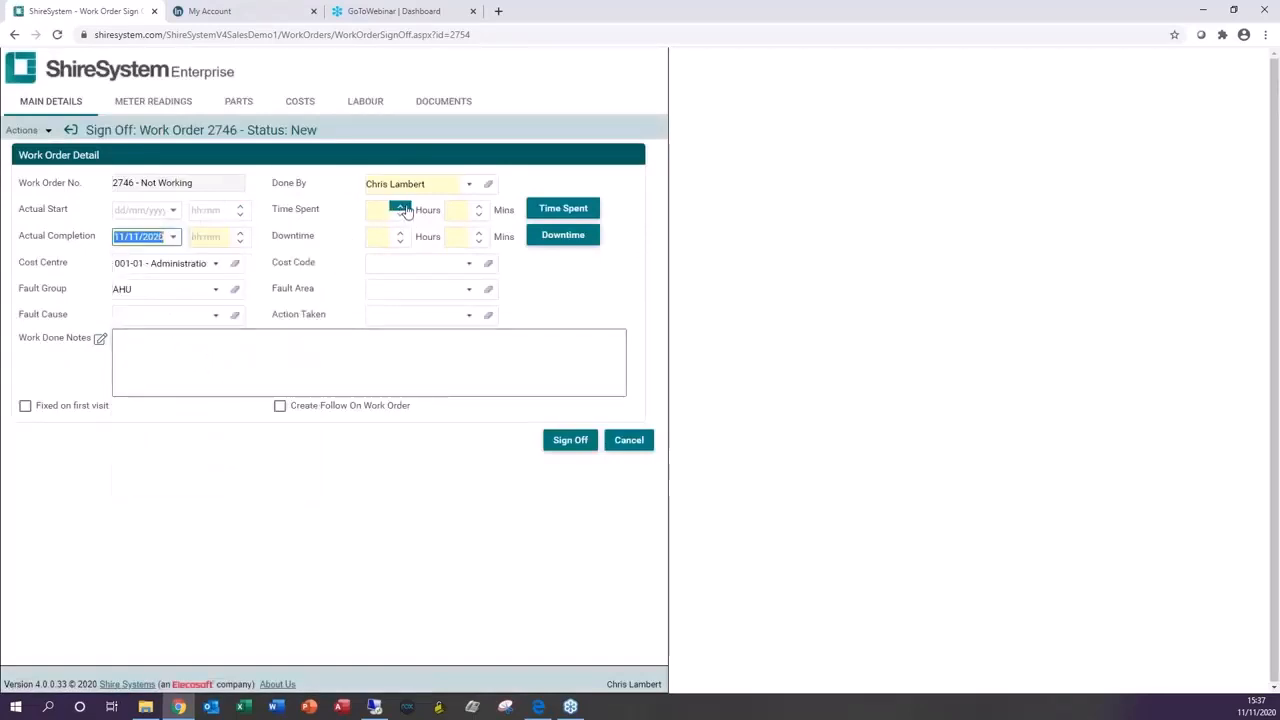
click(400, 205)
click(400, 205)
click(400, 233)
click(400, 233)
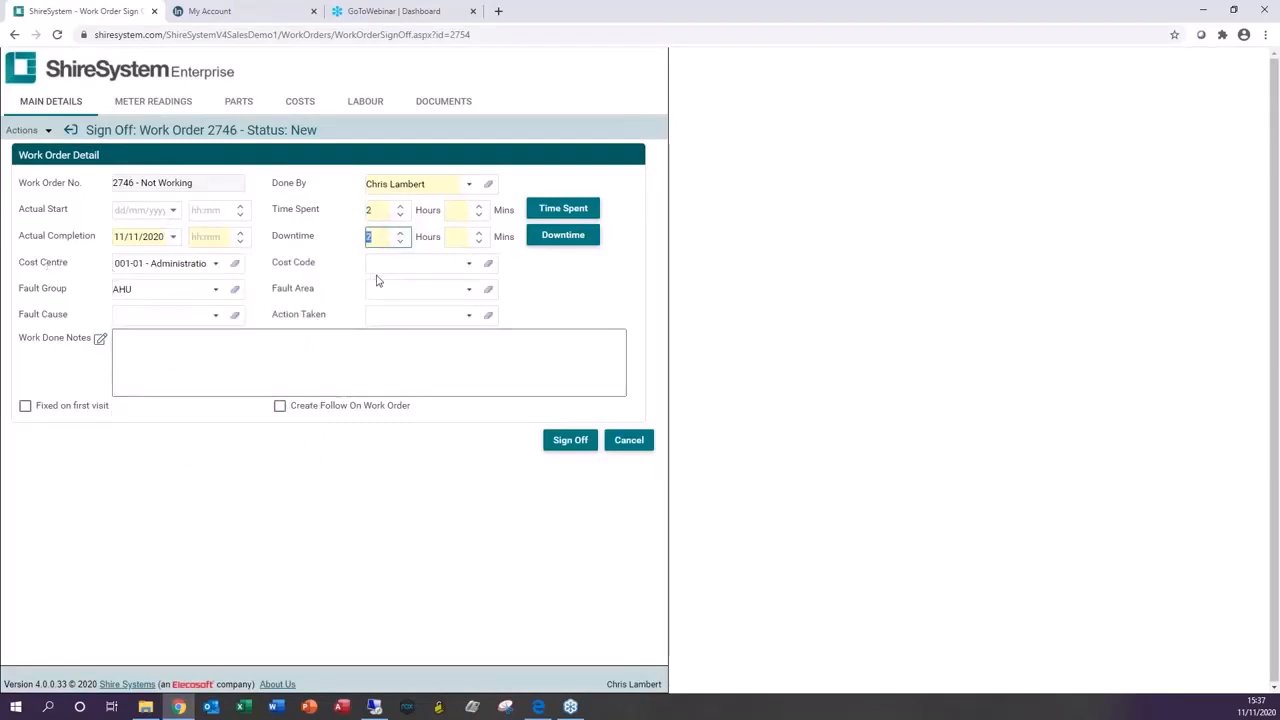
Step: Set the fault area to Control Panel and the fault cause to Electrical Fault
click(467, 290)
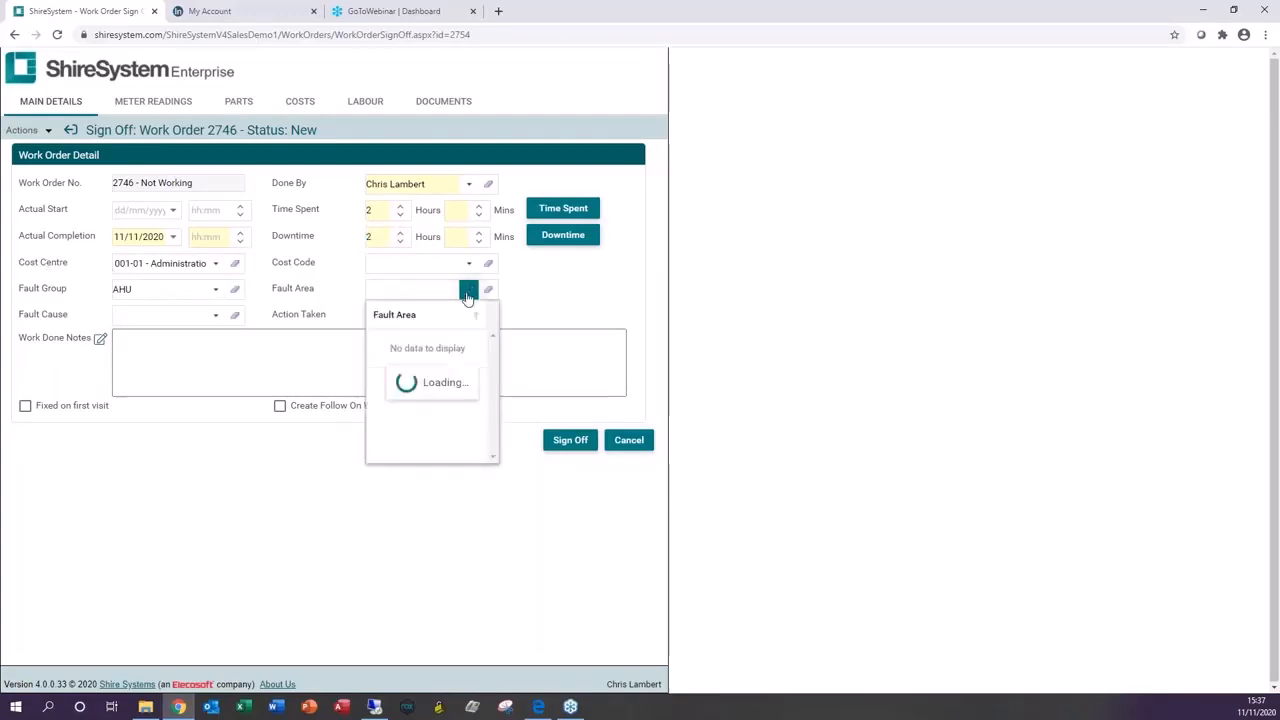
click(406, 367)
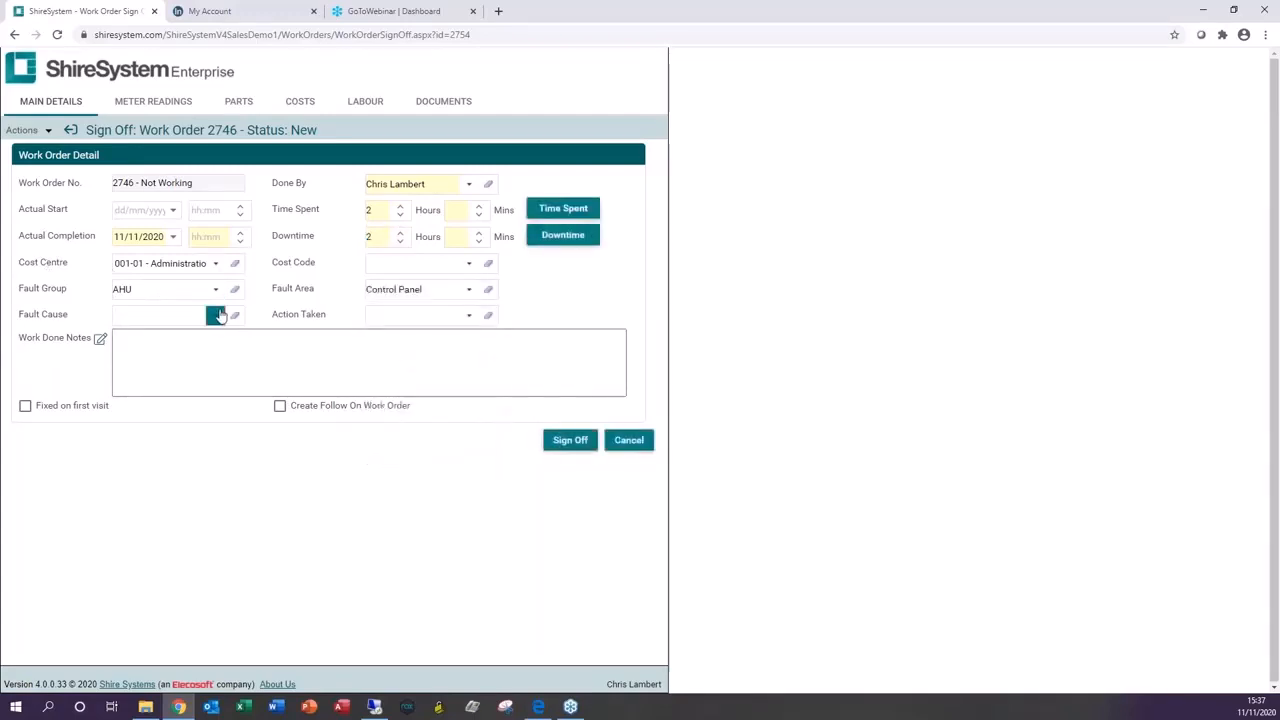
click(215, 315)
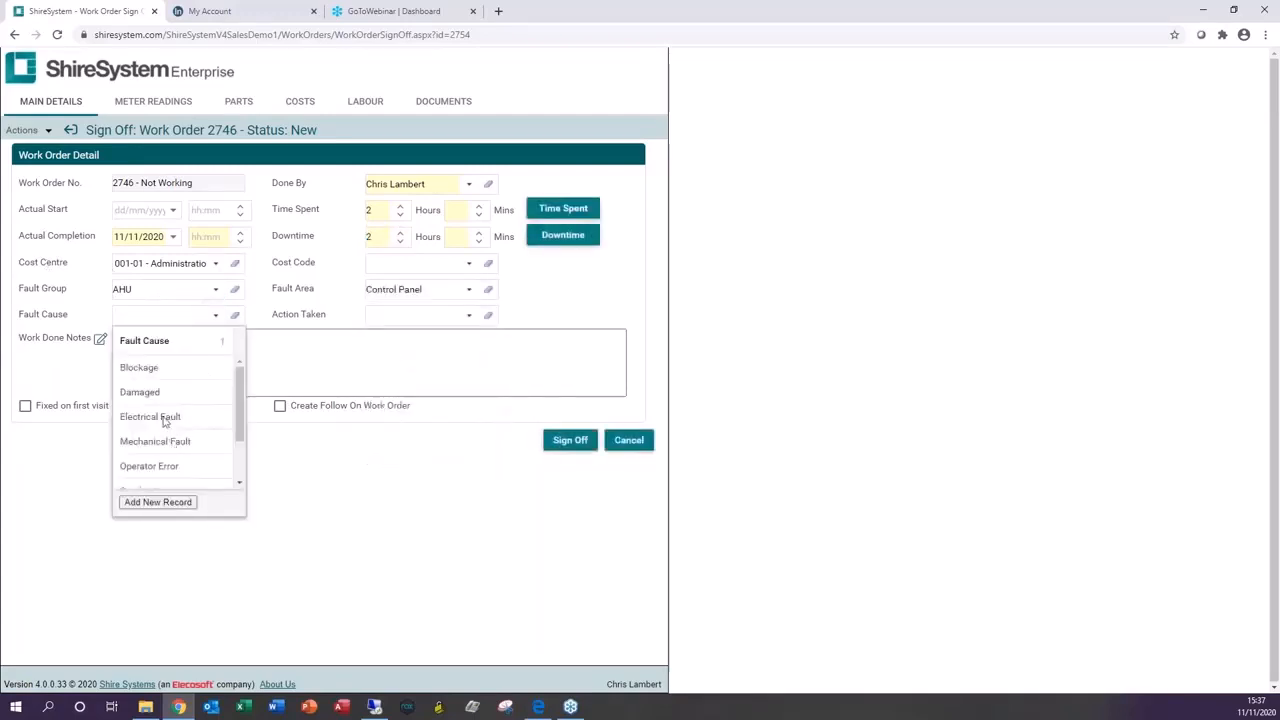
click(162, 417)
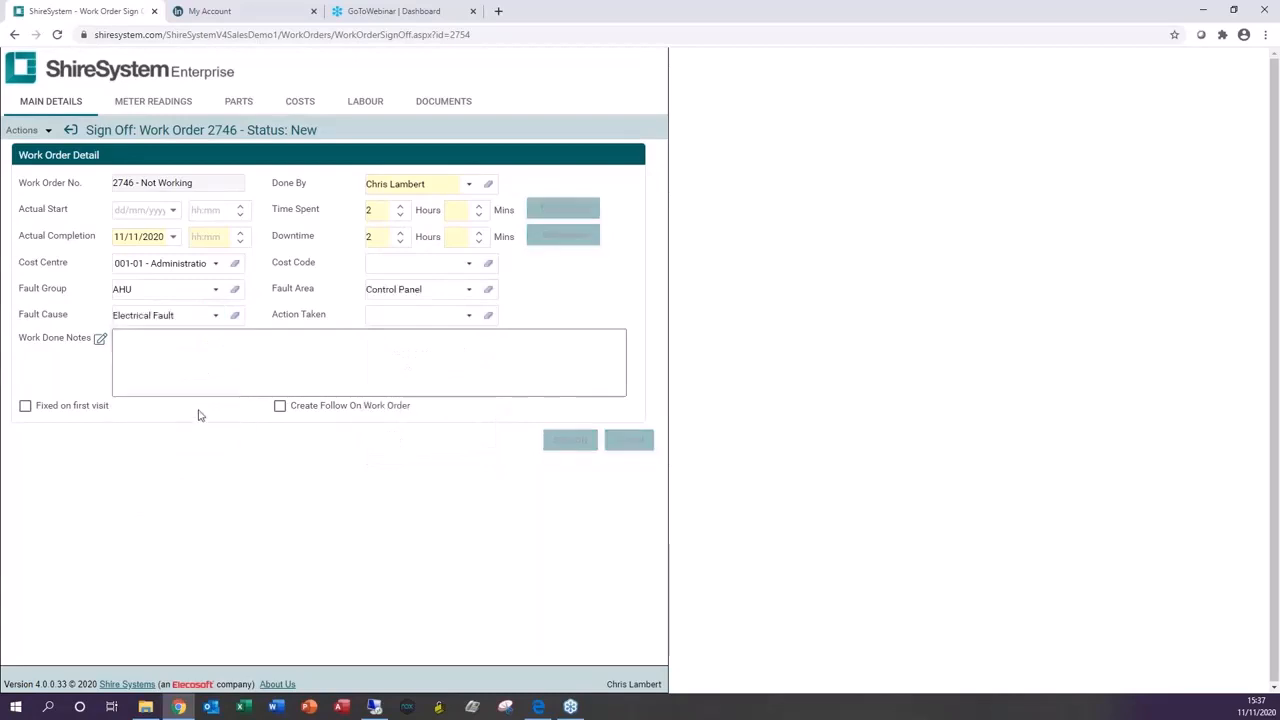
Step: Set the action taken to Completed Satisfactorily and open the standard text list for the work done notes
click(470, 315)
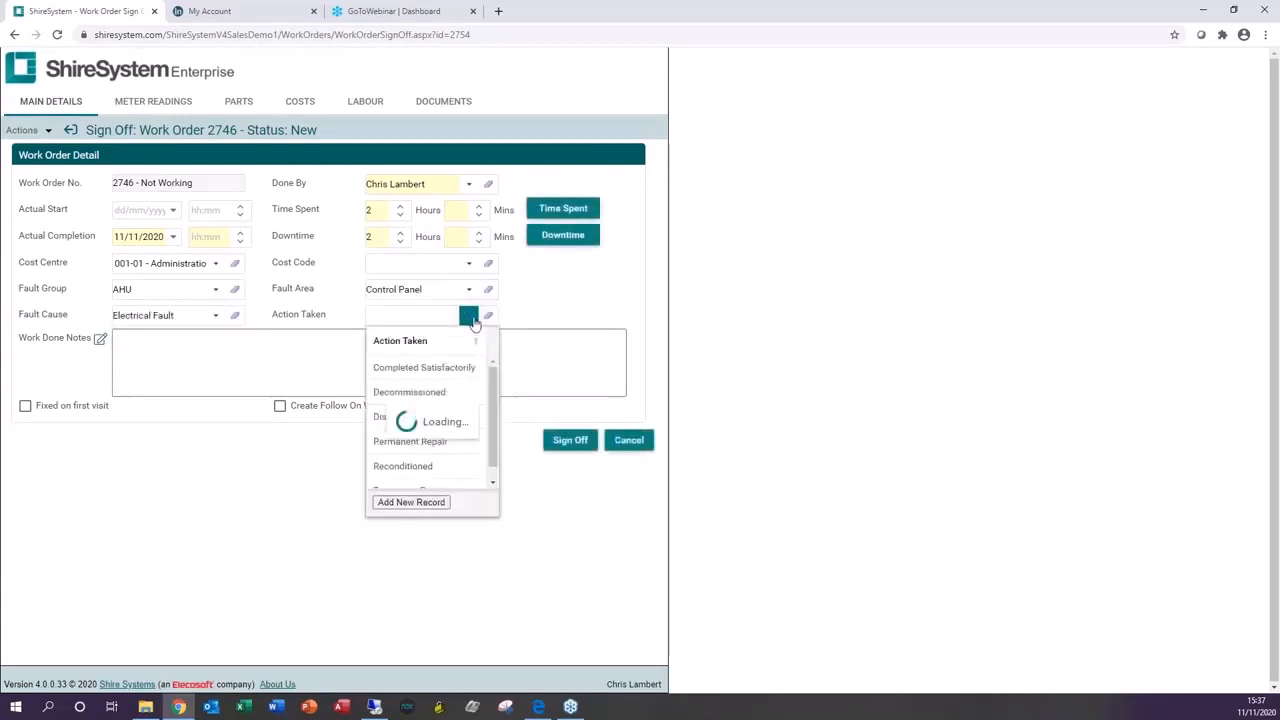
click(431, 368)
click(376, 371)
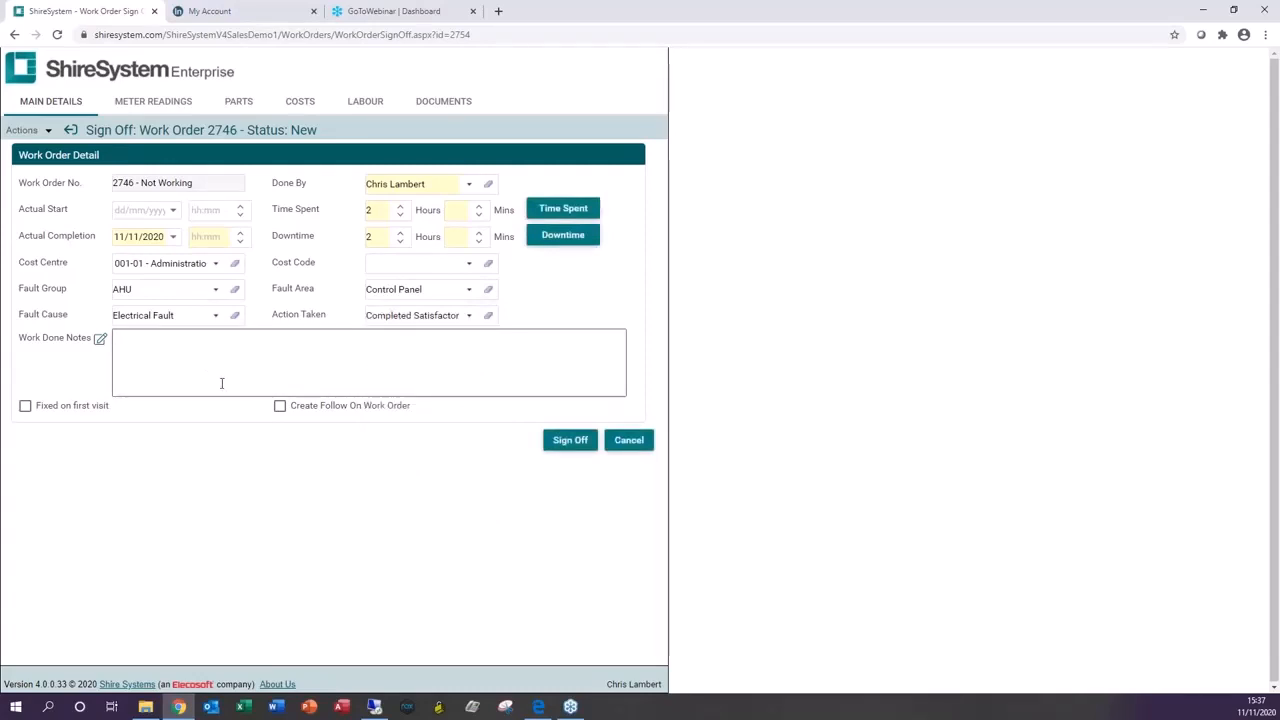
click(100, 340)
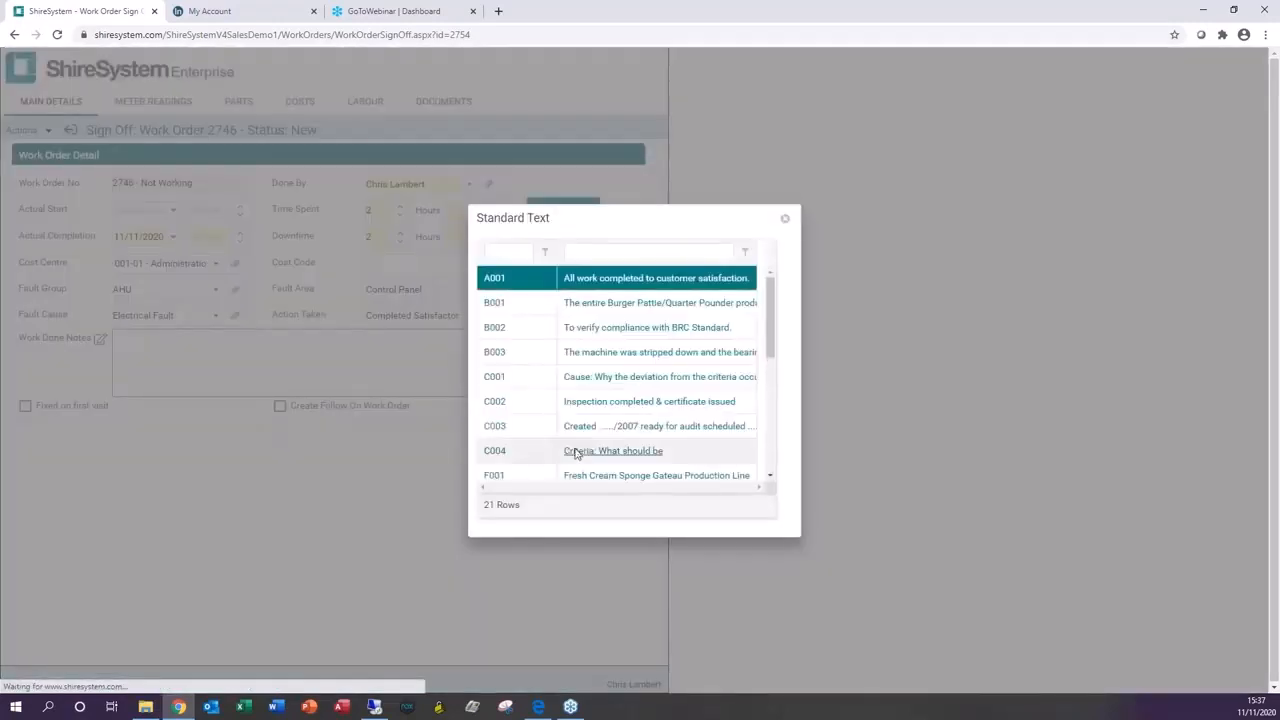
Step: Add the standard texts B001 and A001 to the work done notes
click(493, 306)
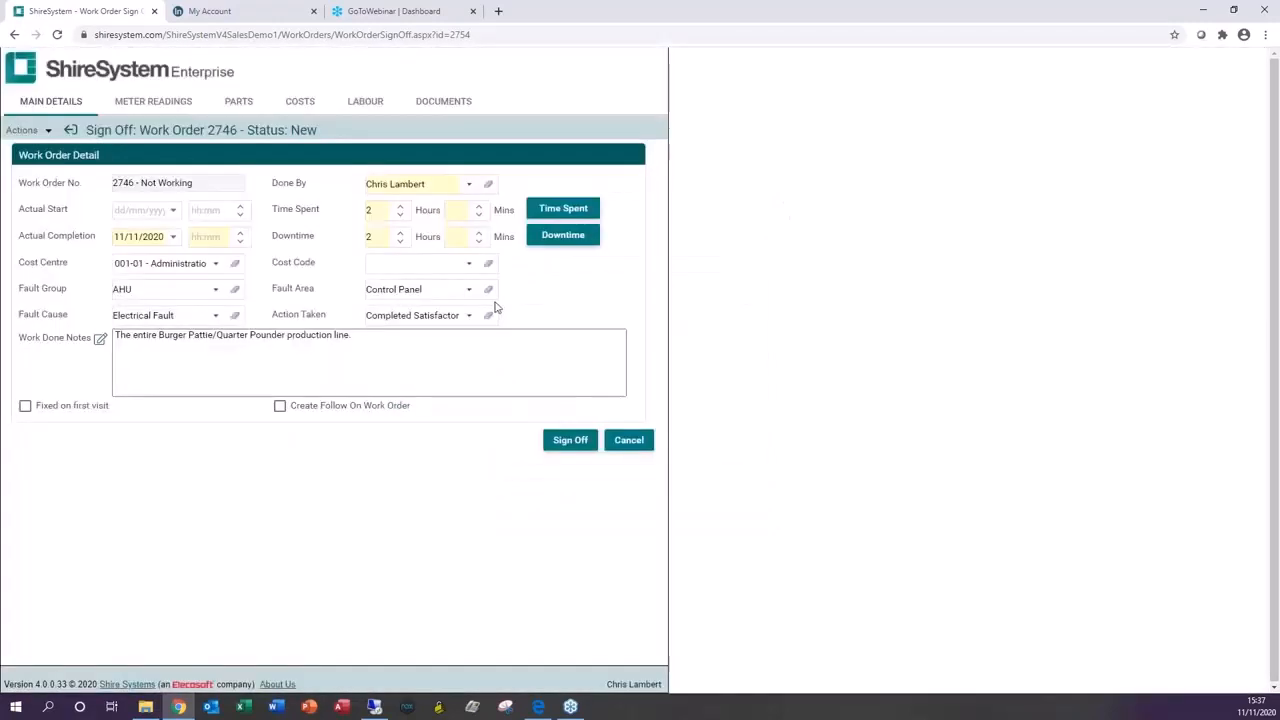
click(410, 336)
text(a)
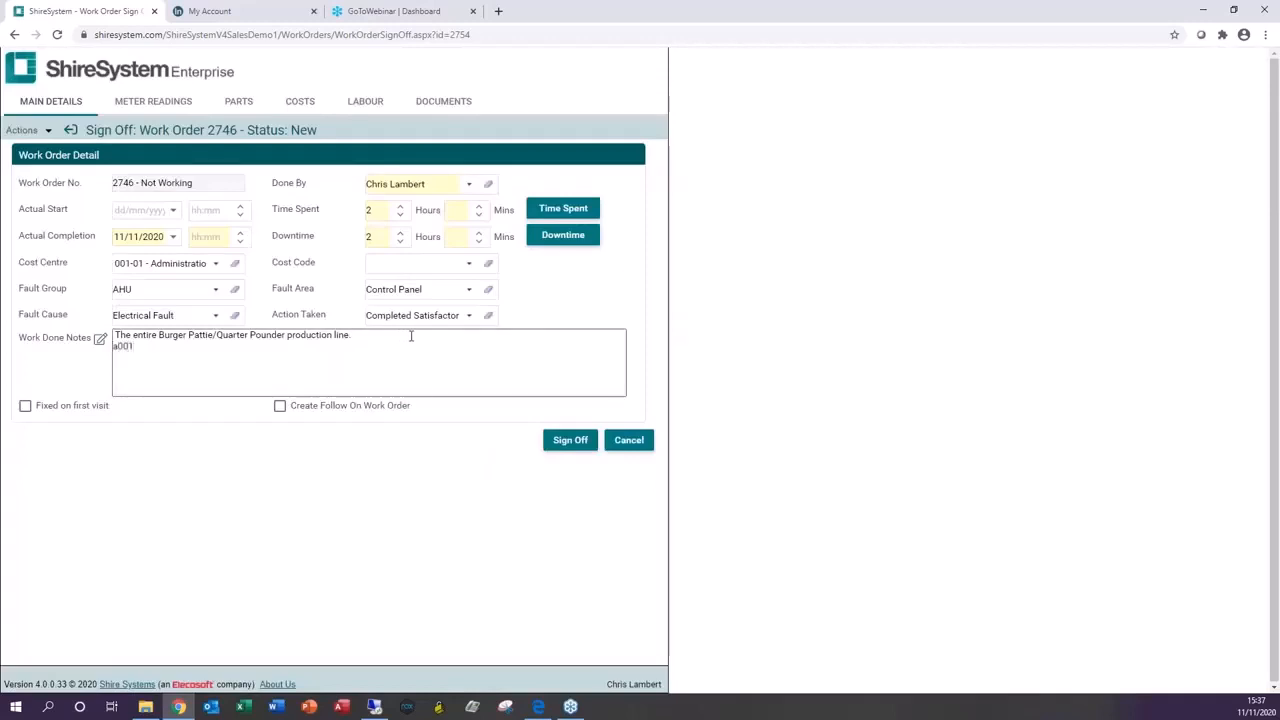
text(001)
key(Tab)
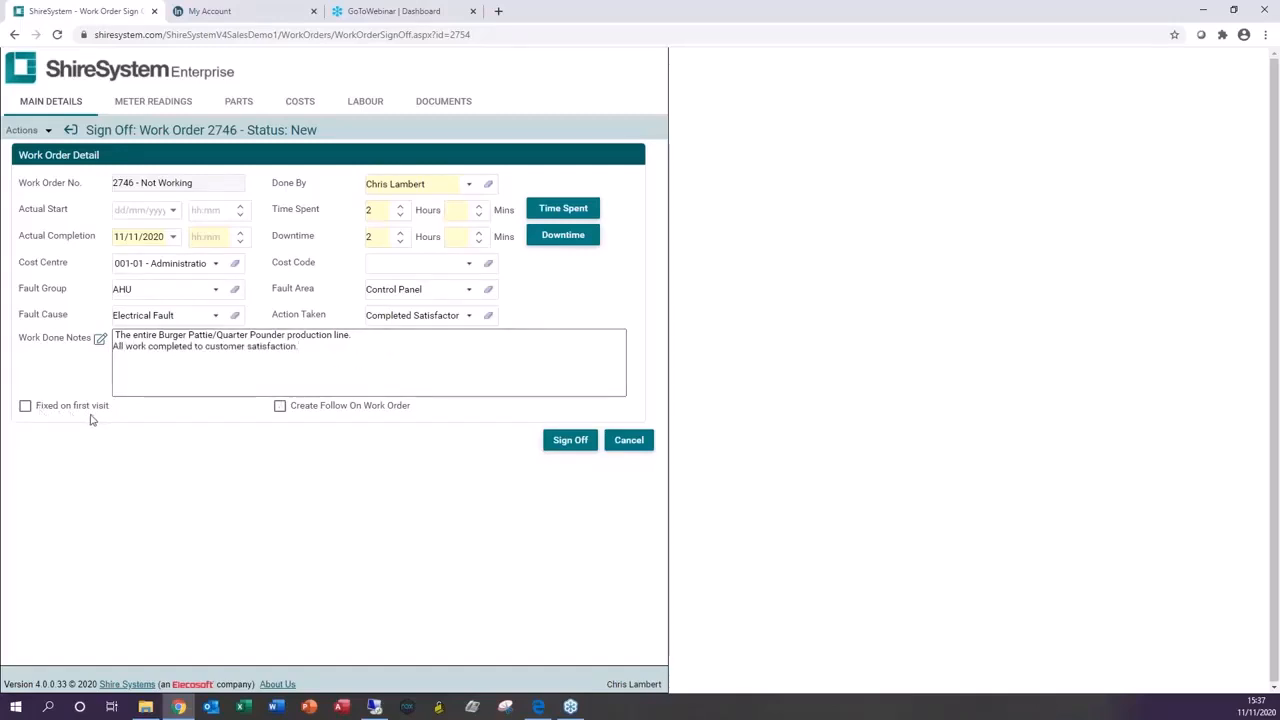
Step: Choose to create a follow-on work order and sign off work order 2746
click(280, 407)
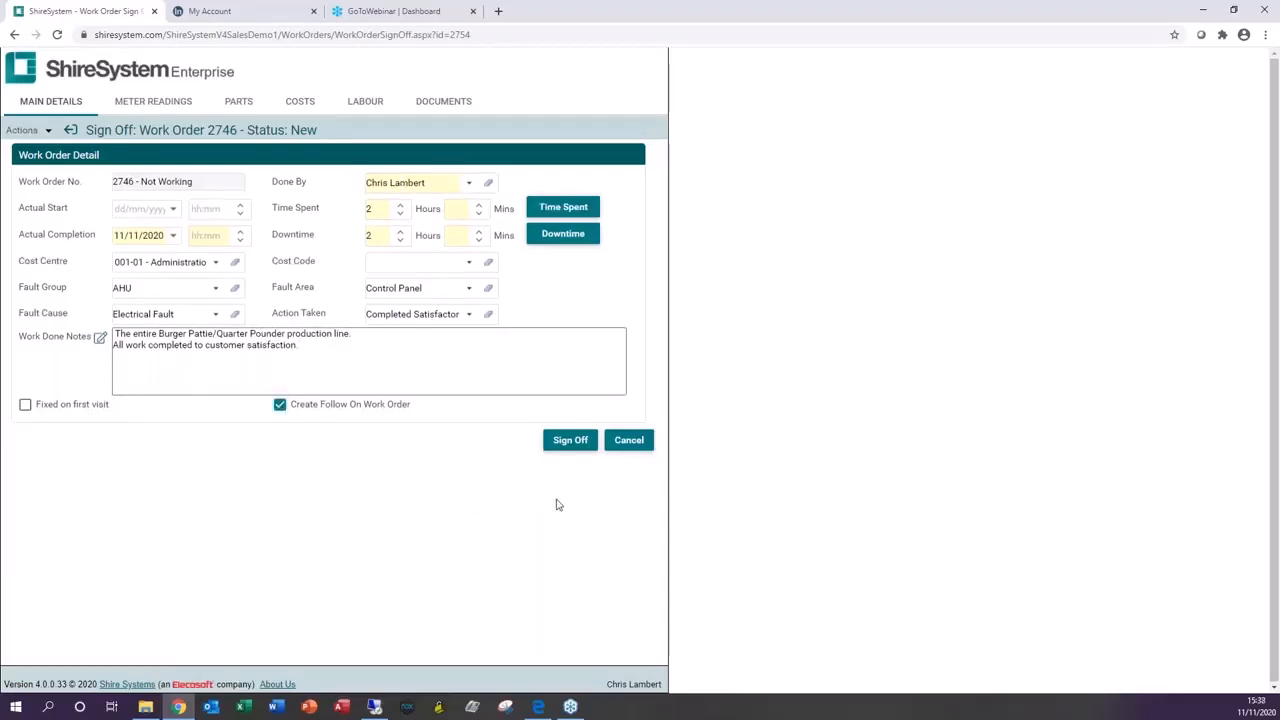
click(574, 446)
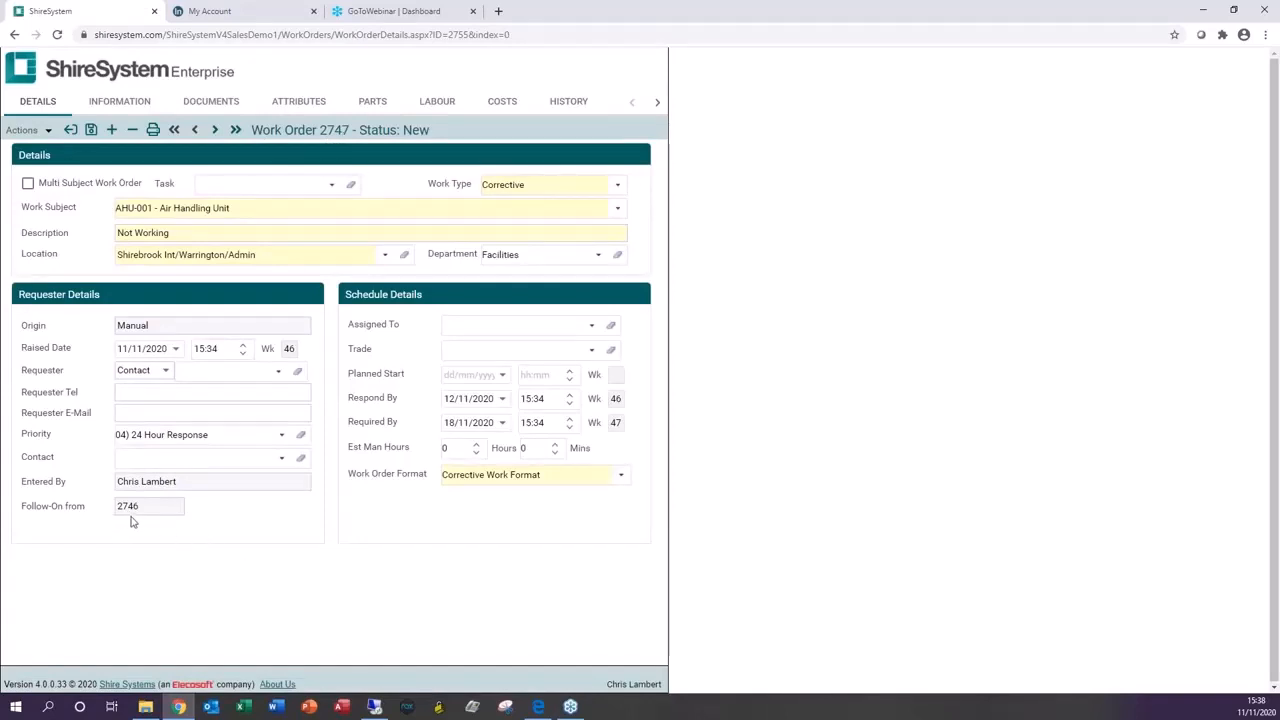
Step: Change the follow-on work order's description to Fan not working and save it
drag(181, 230, 102, 237)
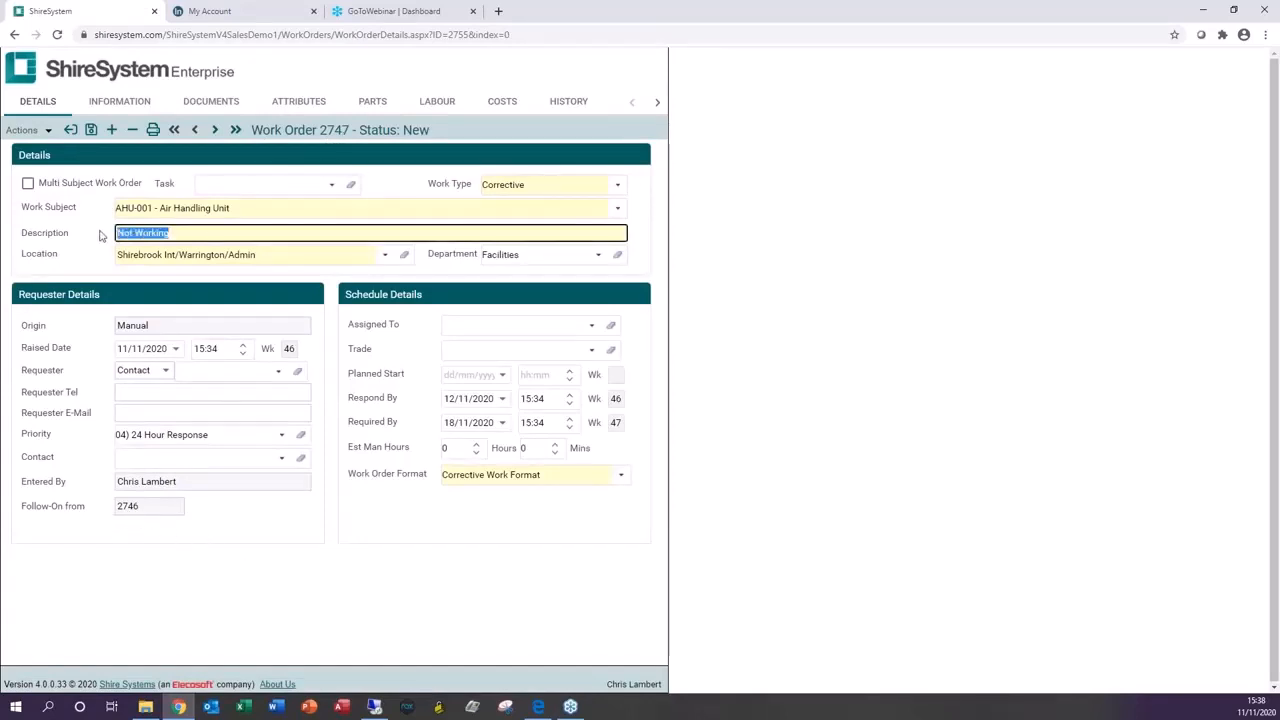
text(Fan no)
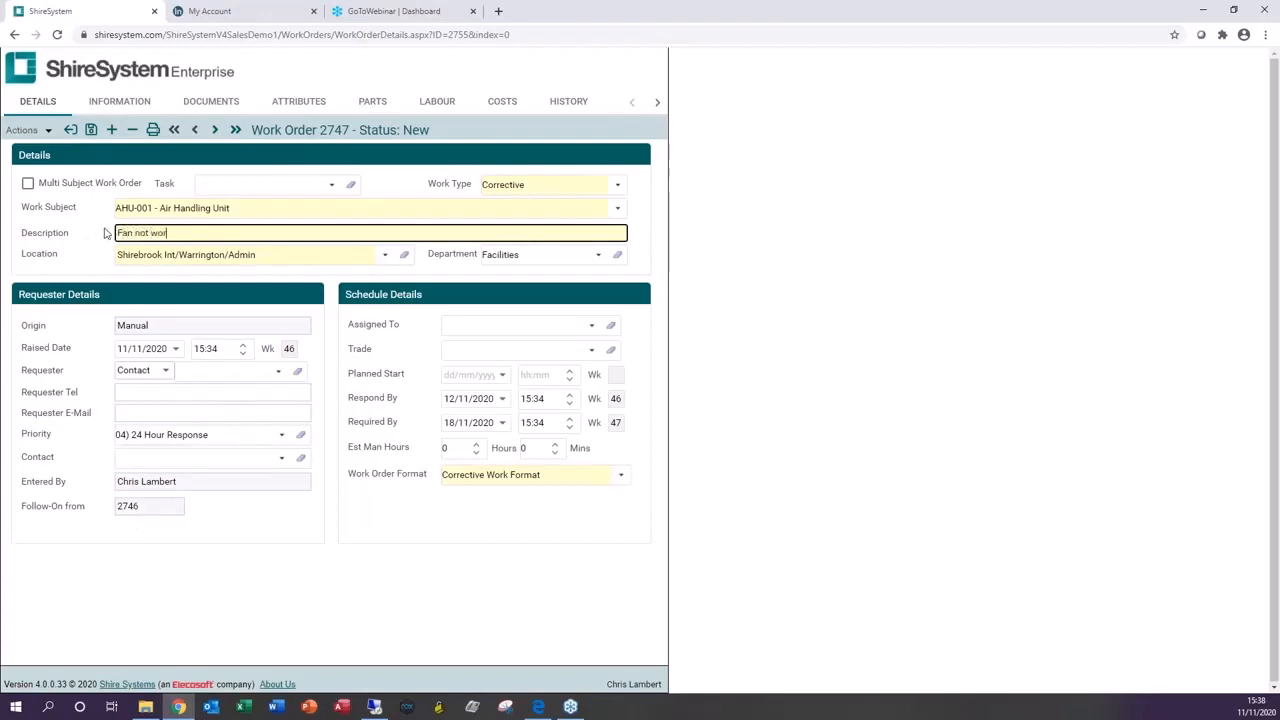
click(91, 130)
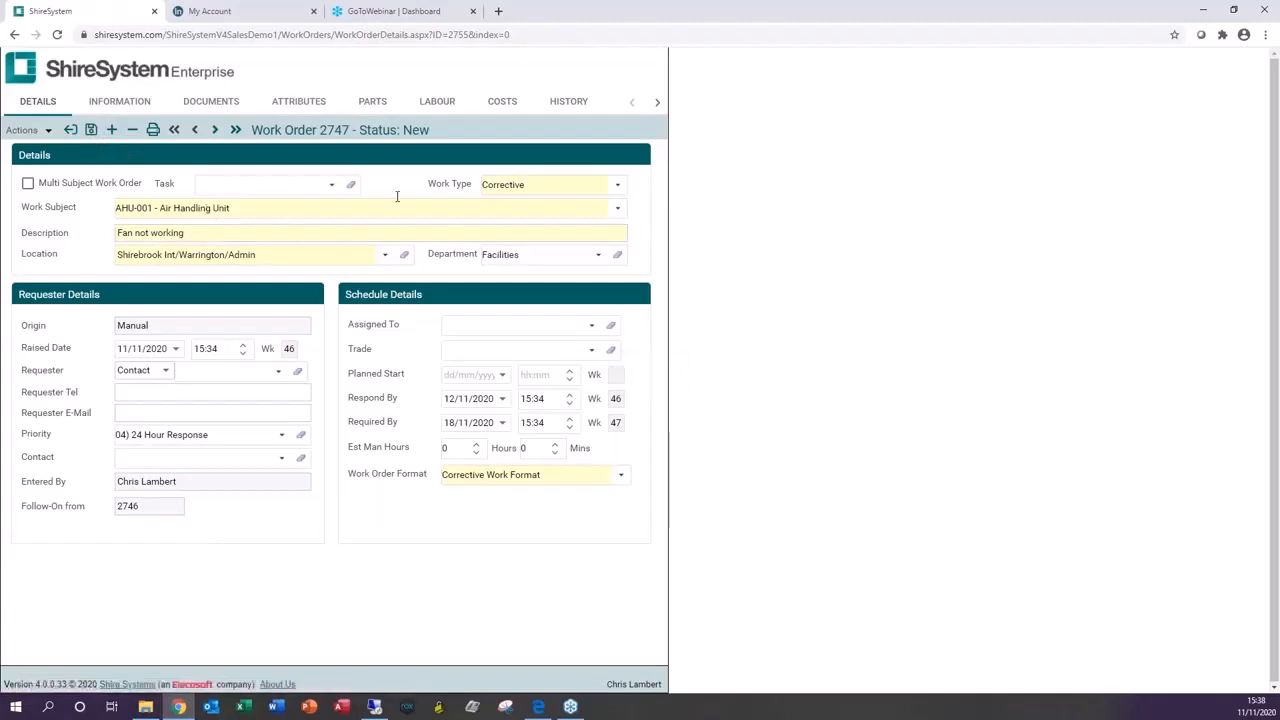
Step: Open the original work order 2746 from the follow-on's related work orders
click(656, 101)
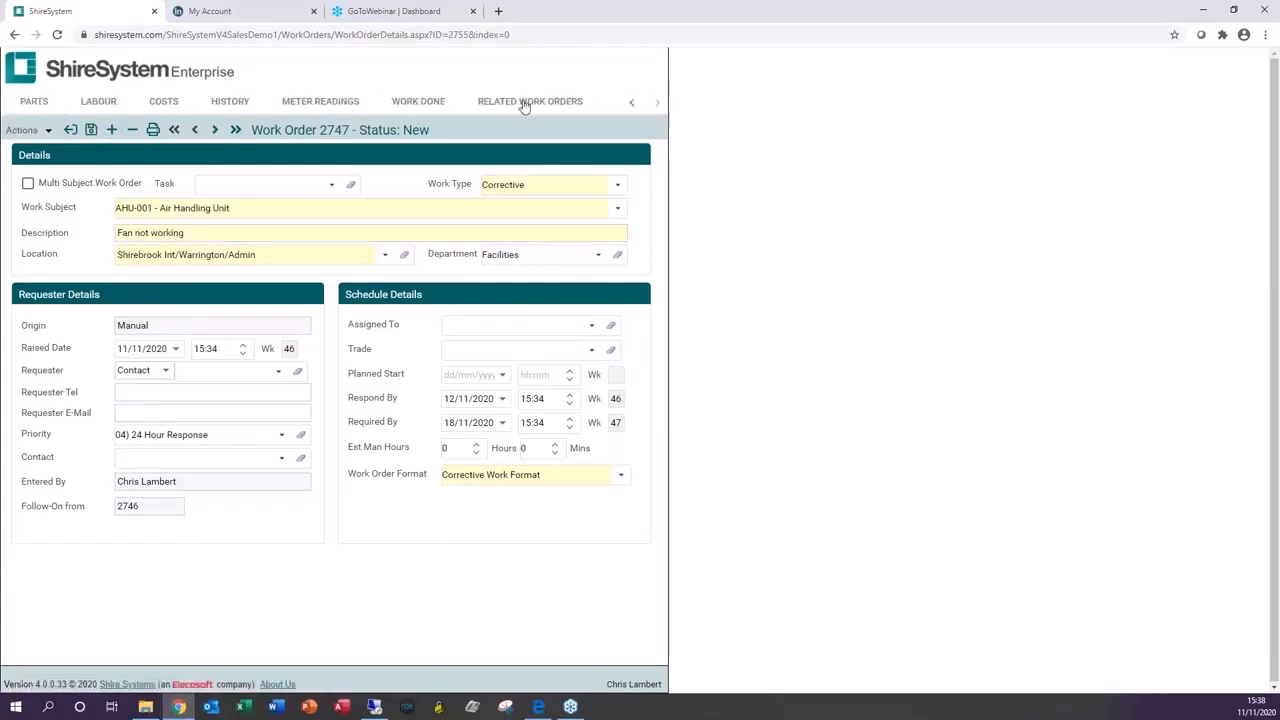
click(524, 104)
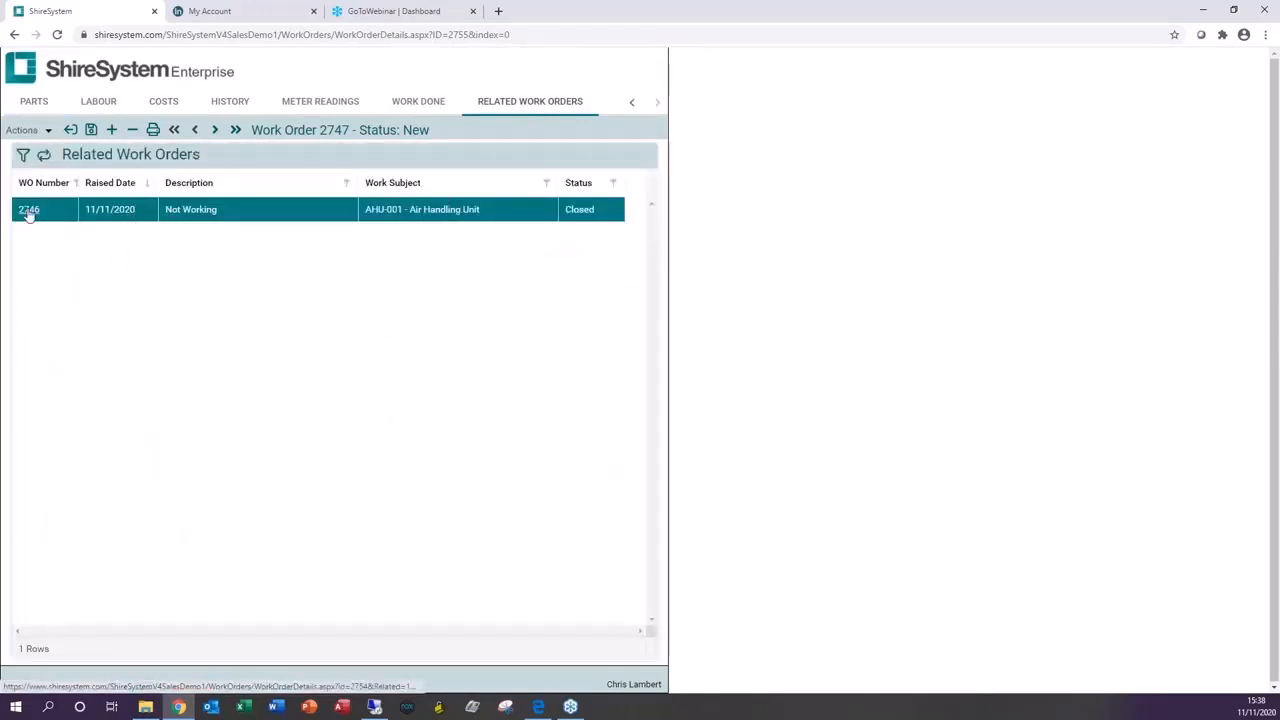
click(22, 210)
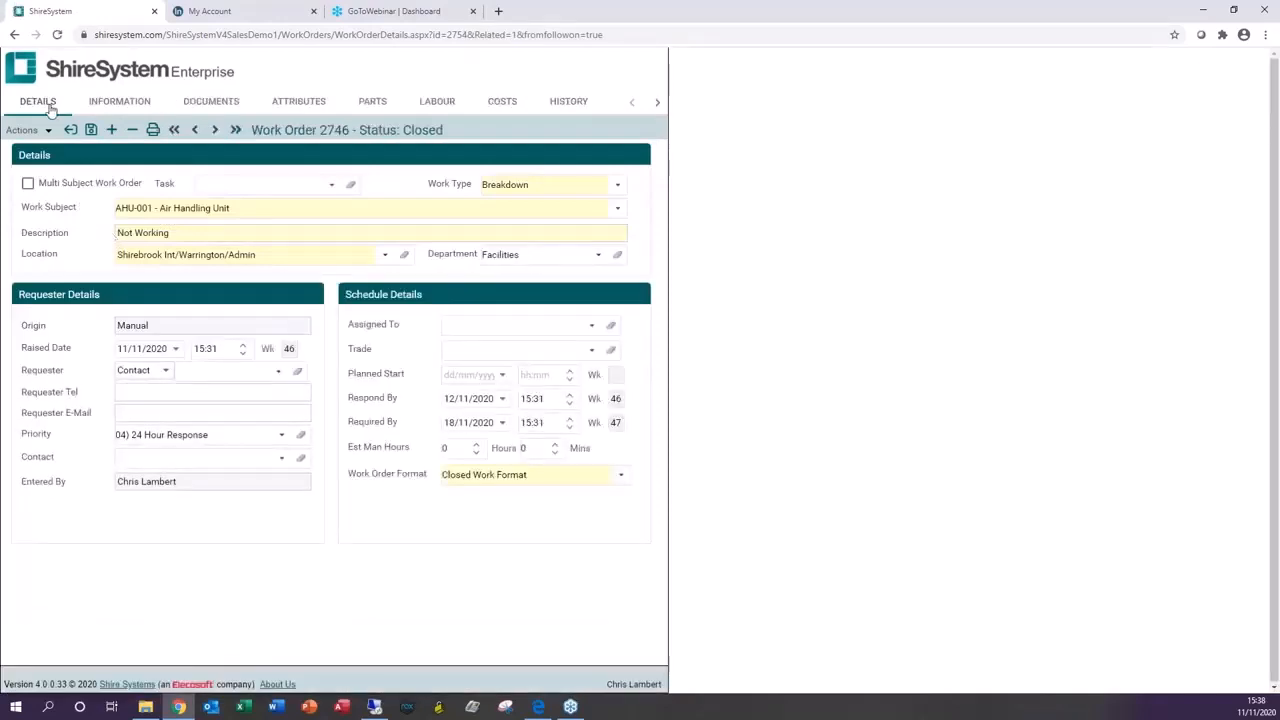
Step: Review closed work order 2746's information, documents, attributes, parts, labour, costs, history, work done and related work orders
click(113, 105)
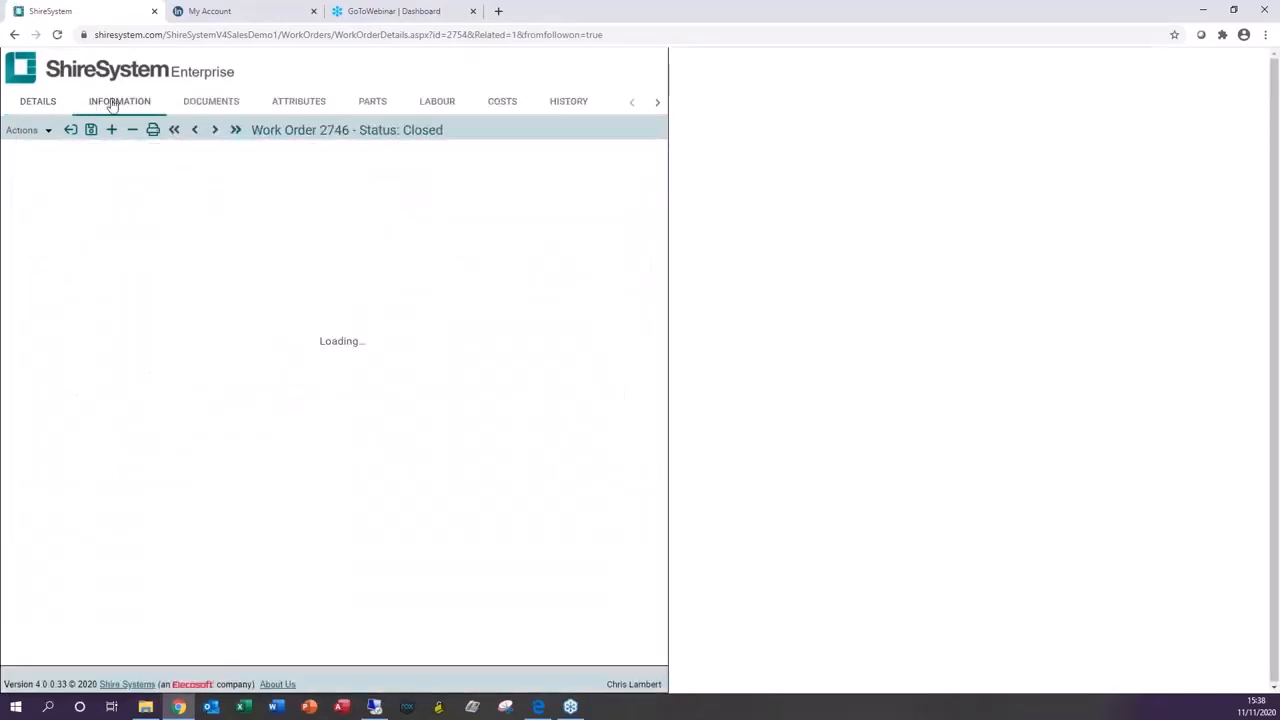
click(192, 106)
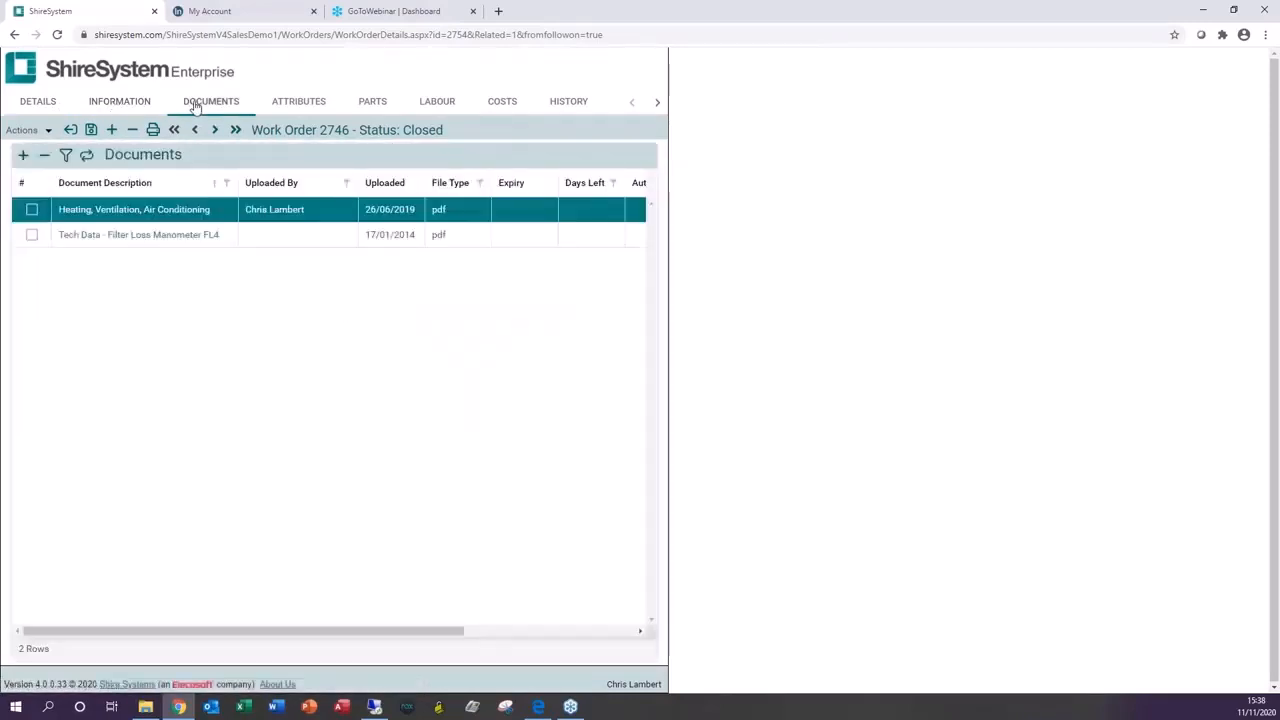
click(324, 104)
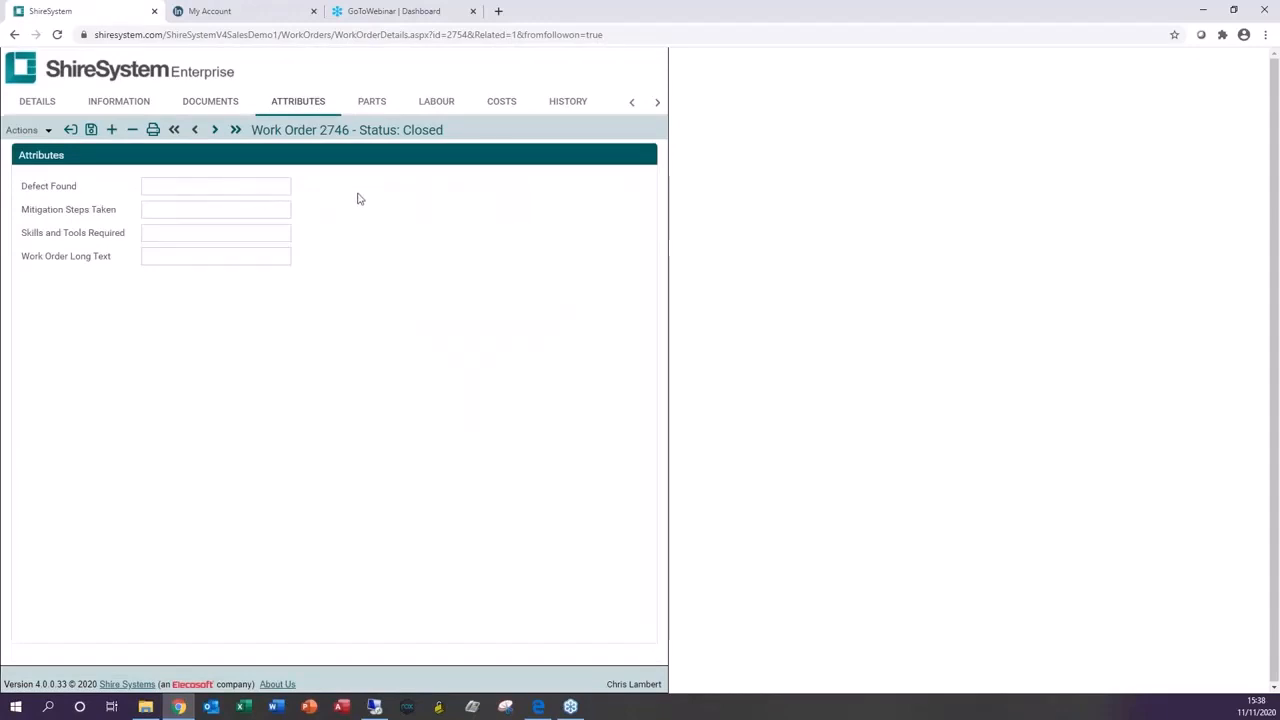
click(369, 102)
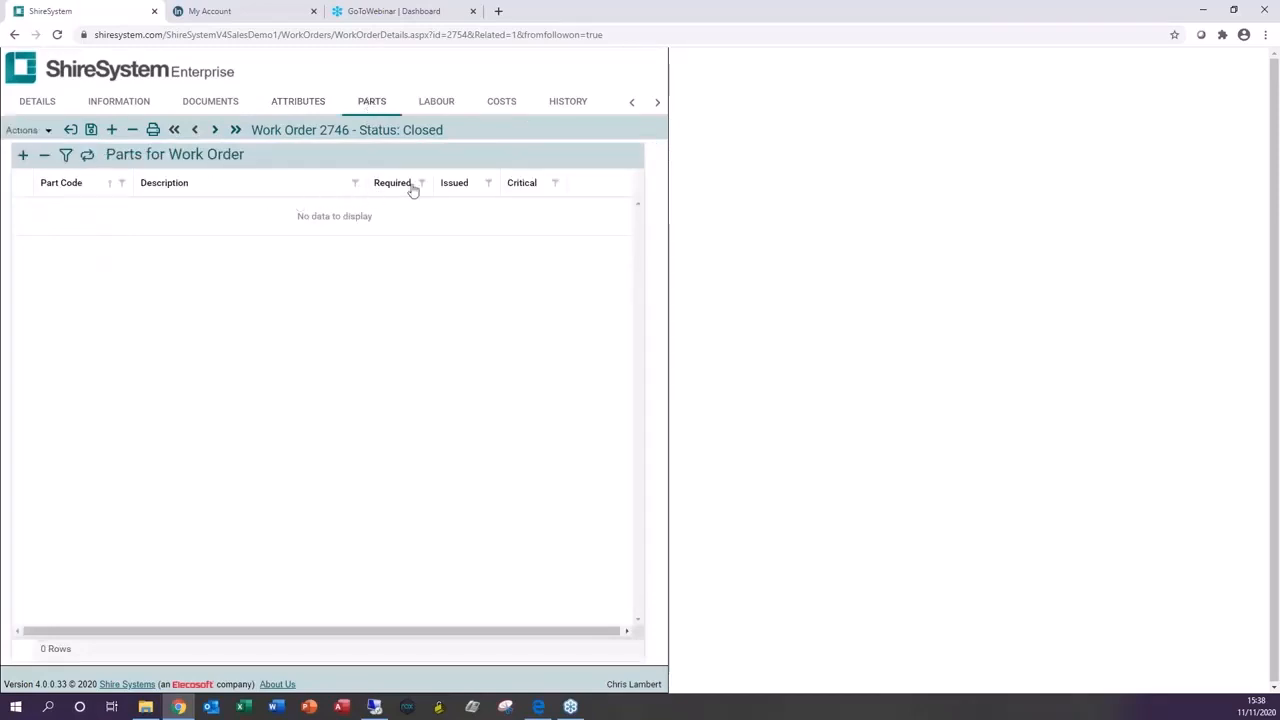
click(434, 106)
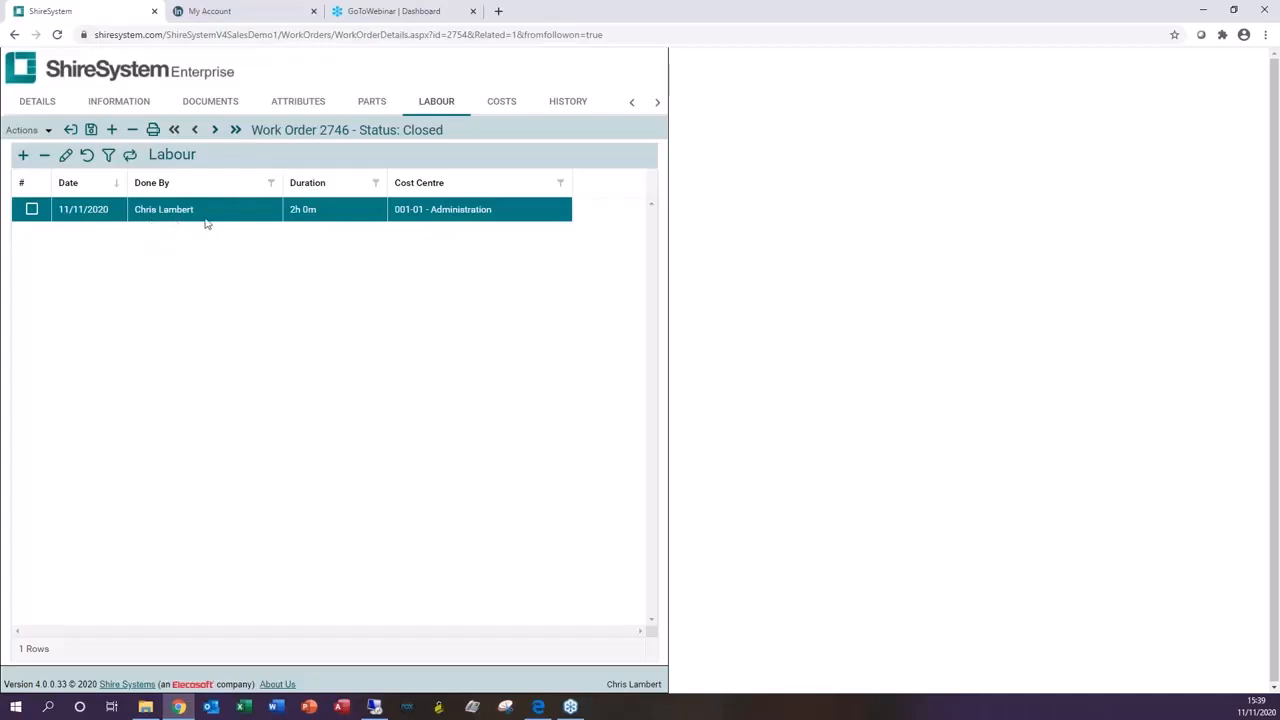
click(497, 104)
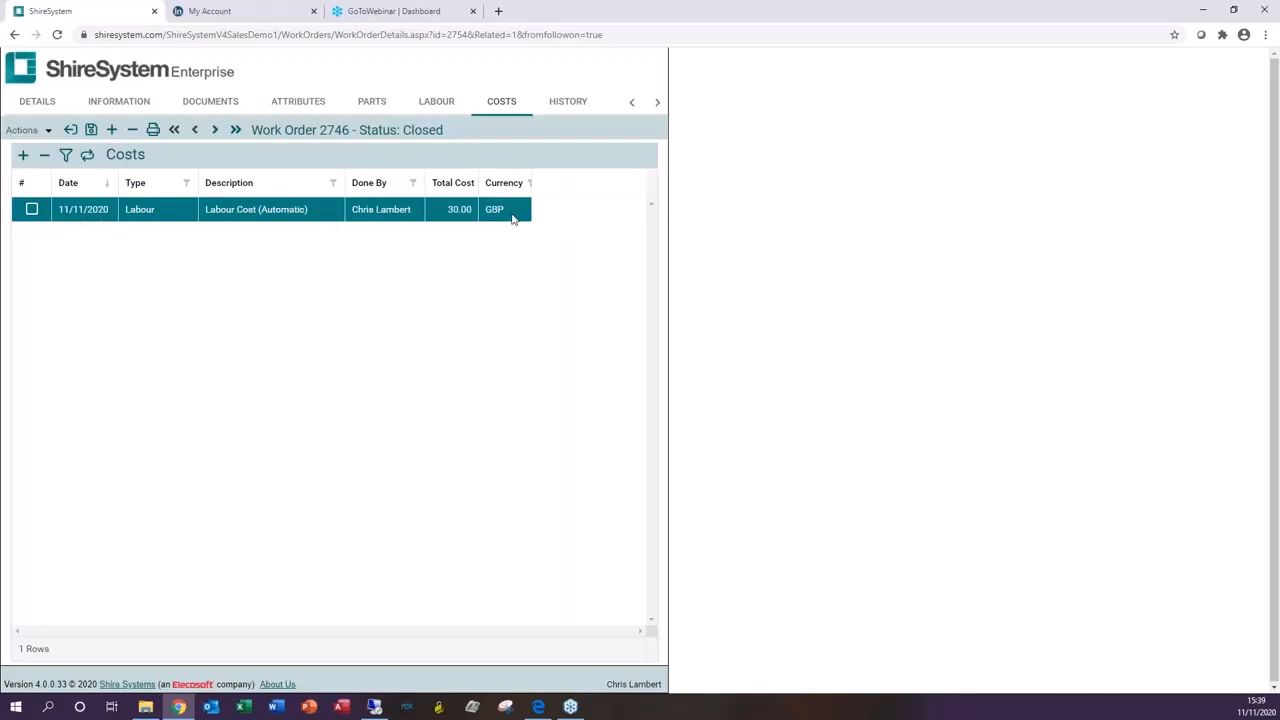
click(575, 106)
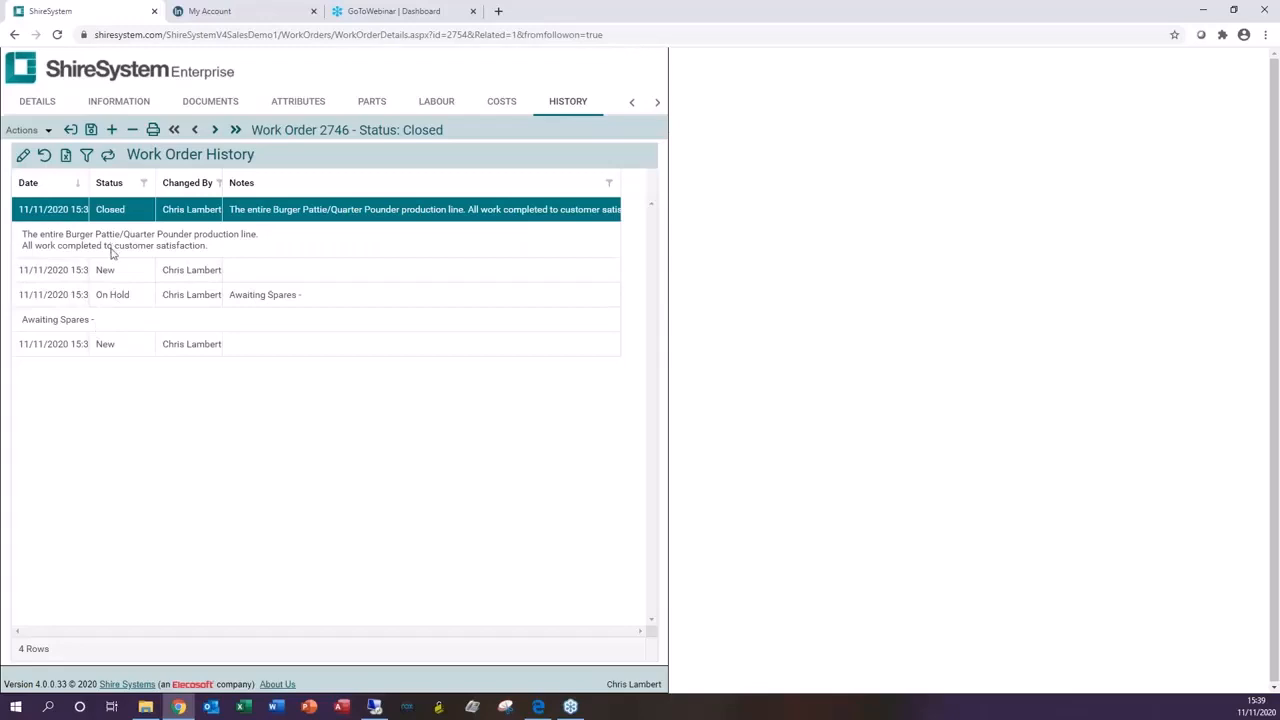
click(656, 101)
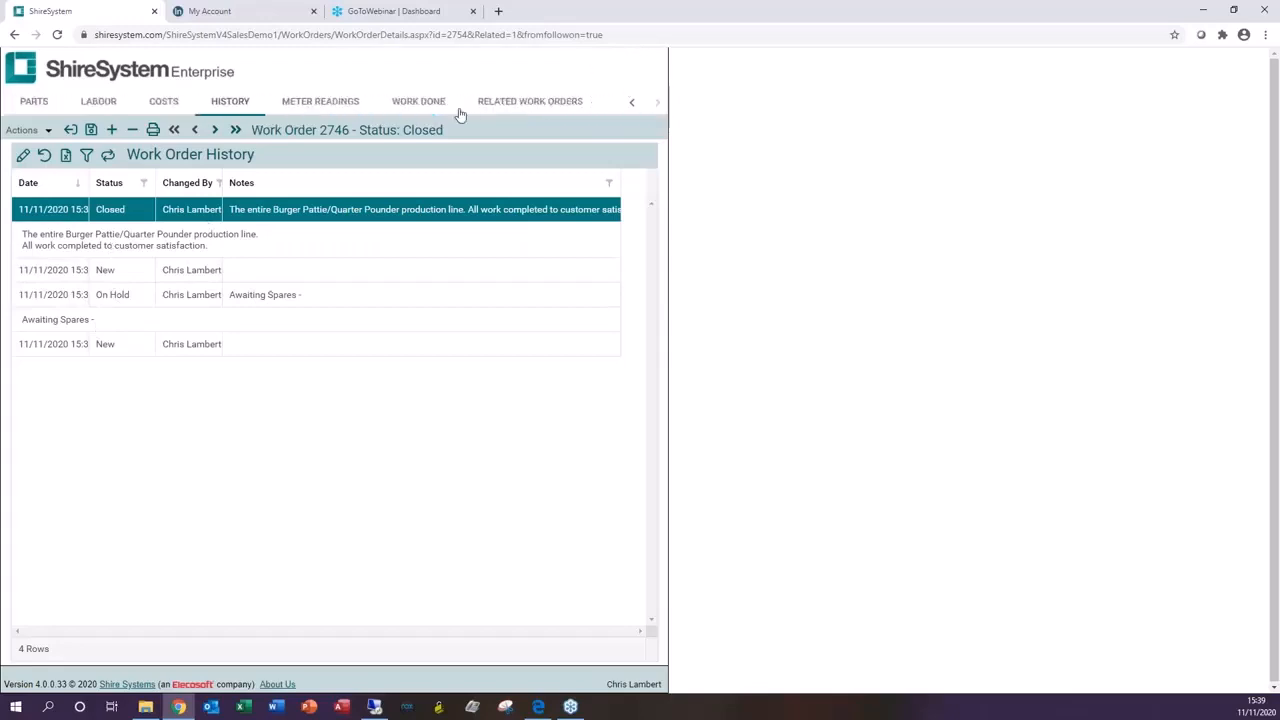
click(421, 104)
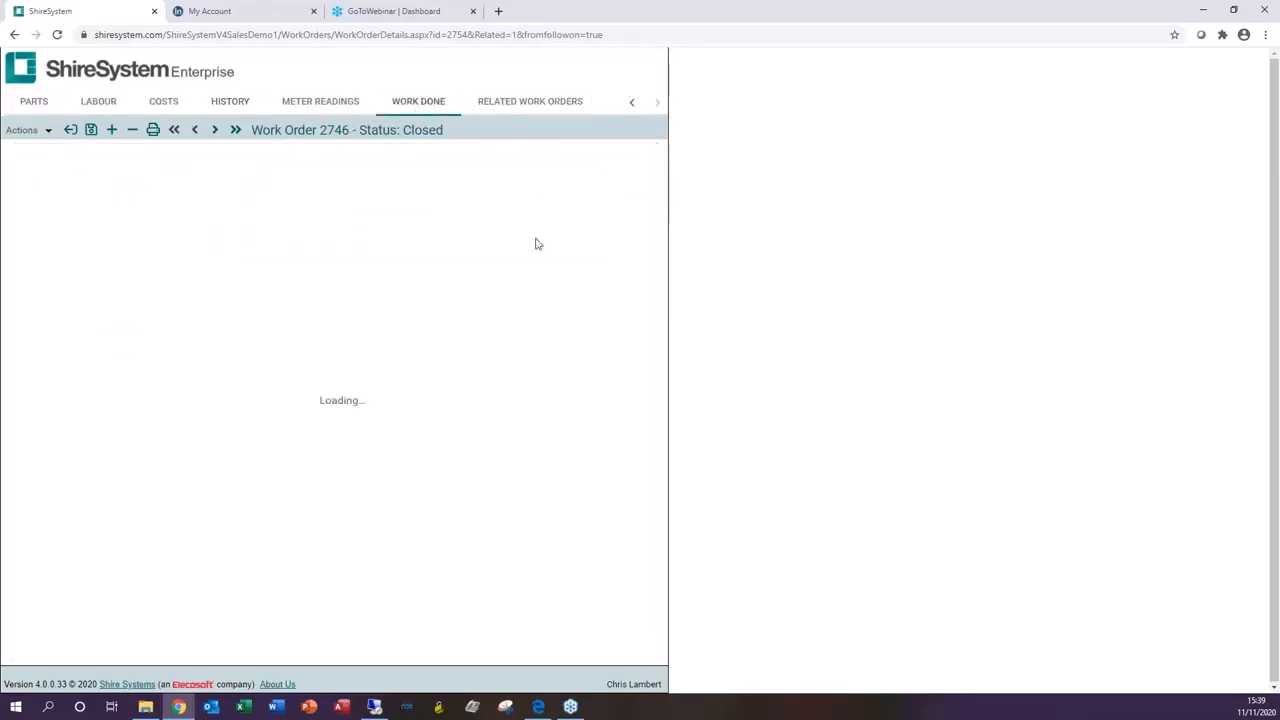
click(535, 106)
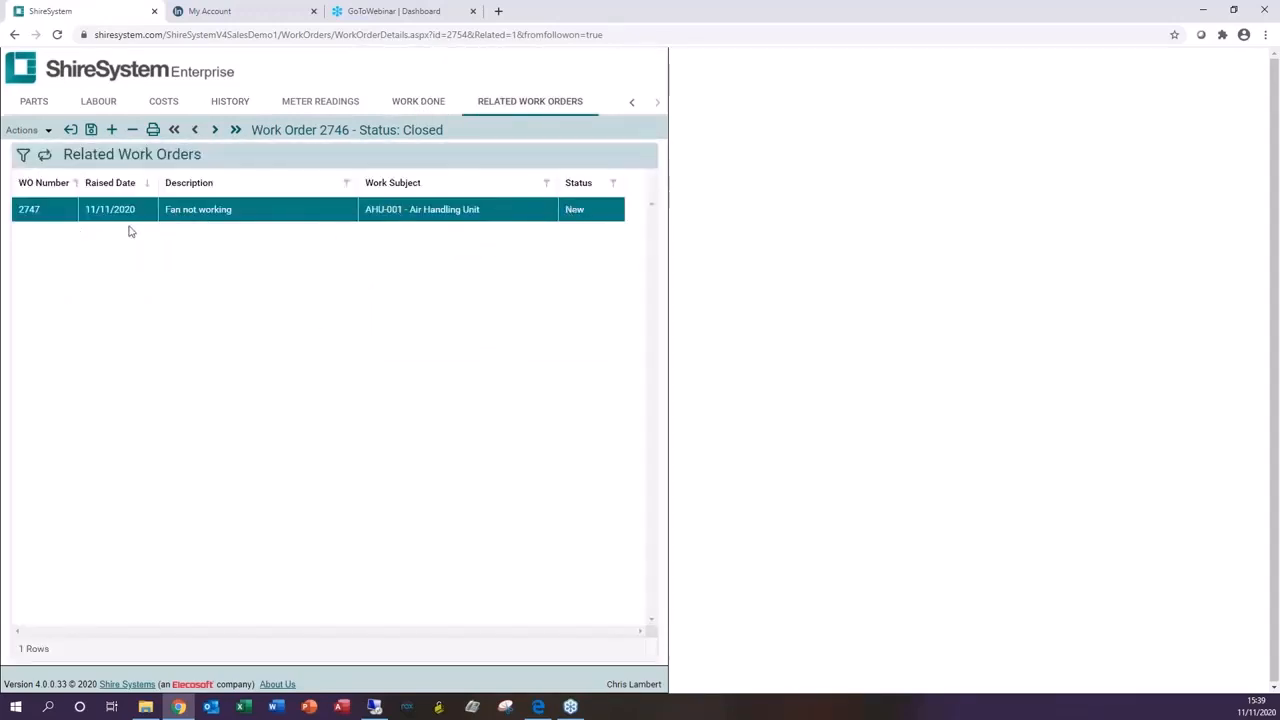
Step: Close both work orders to return to the list and filter it to multi-subject work orders only
click(70, 131)
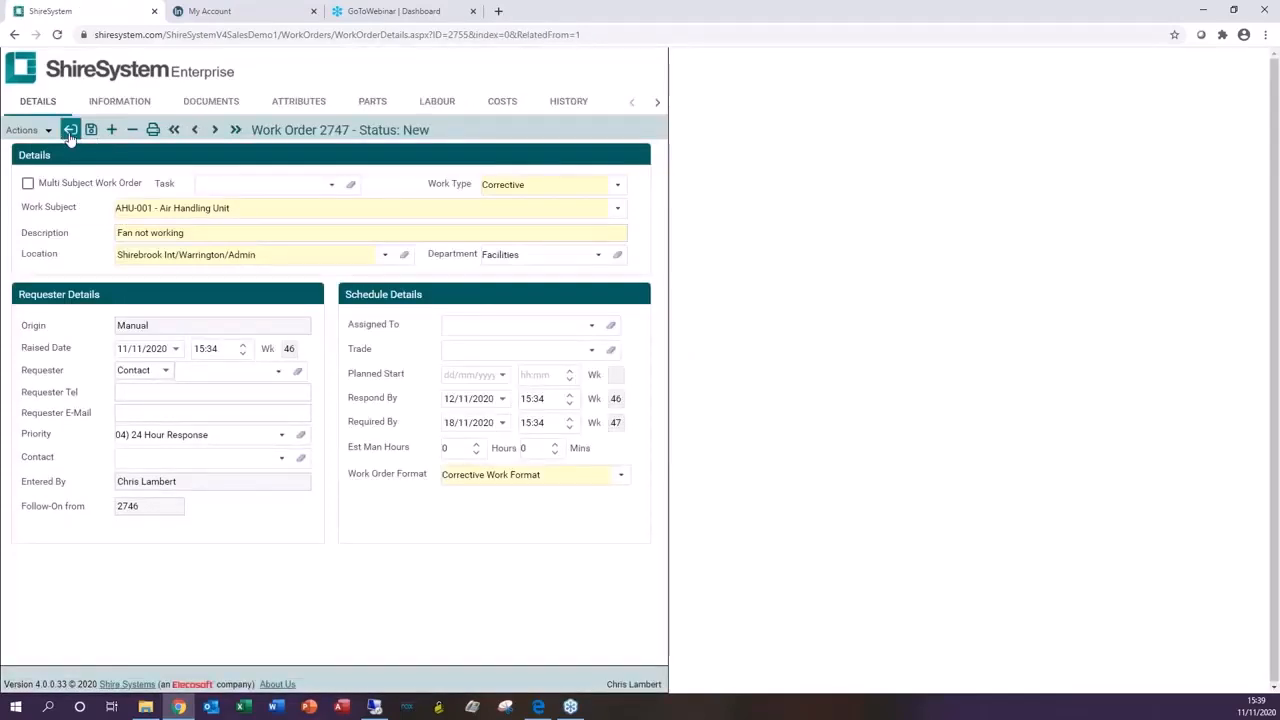
click(71, 133)
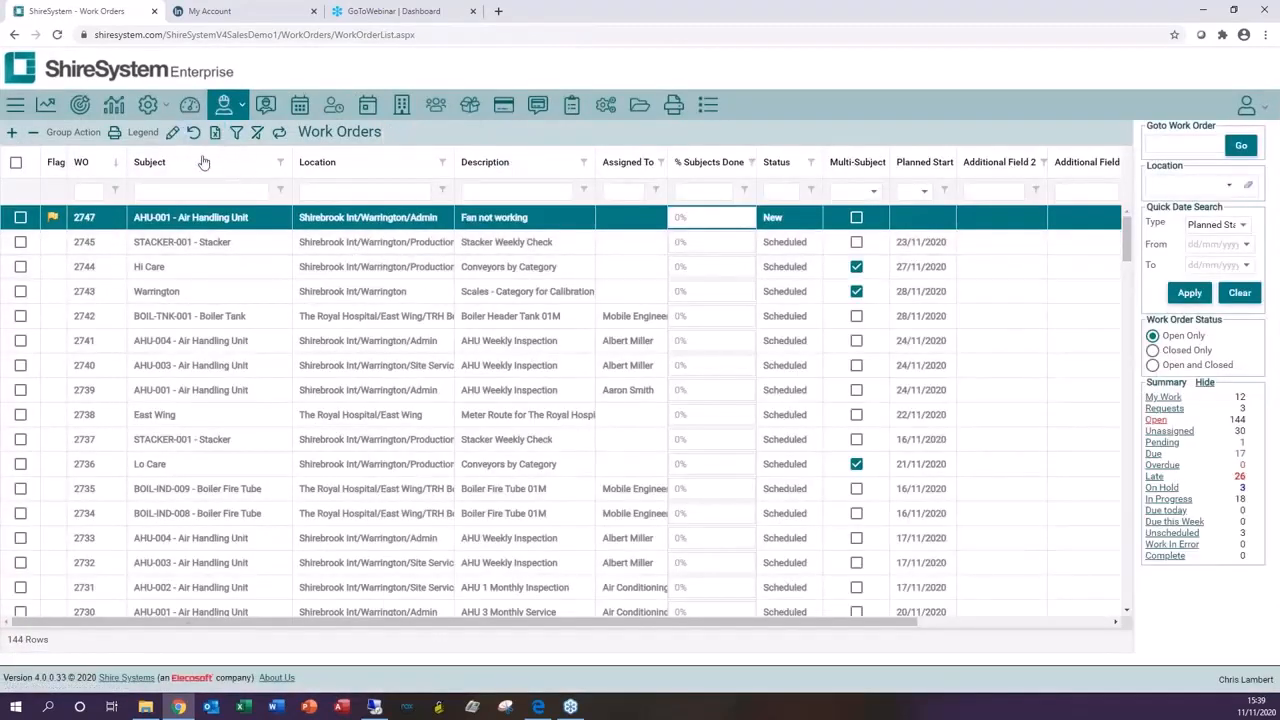
click(858, 191)
click(850, 238)
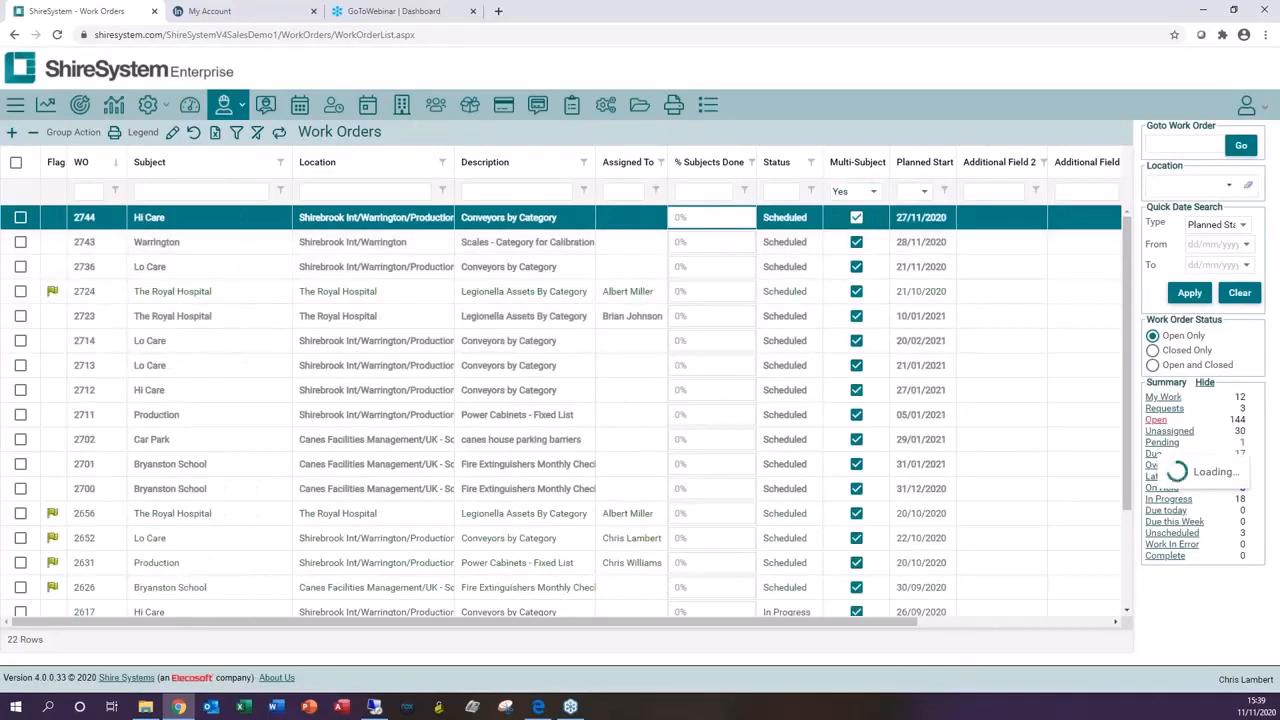
Step: Open multi-subject work order 2744 and view its checks and instructions
click(80, 219)
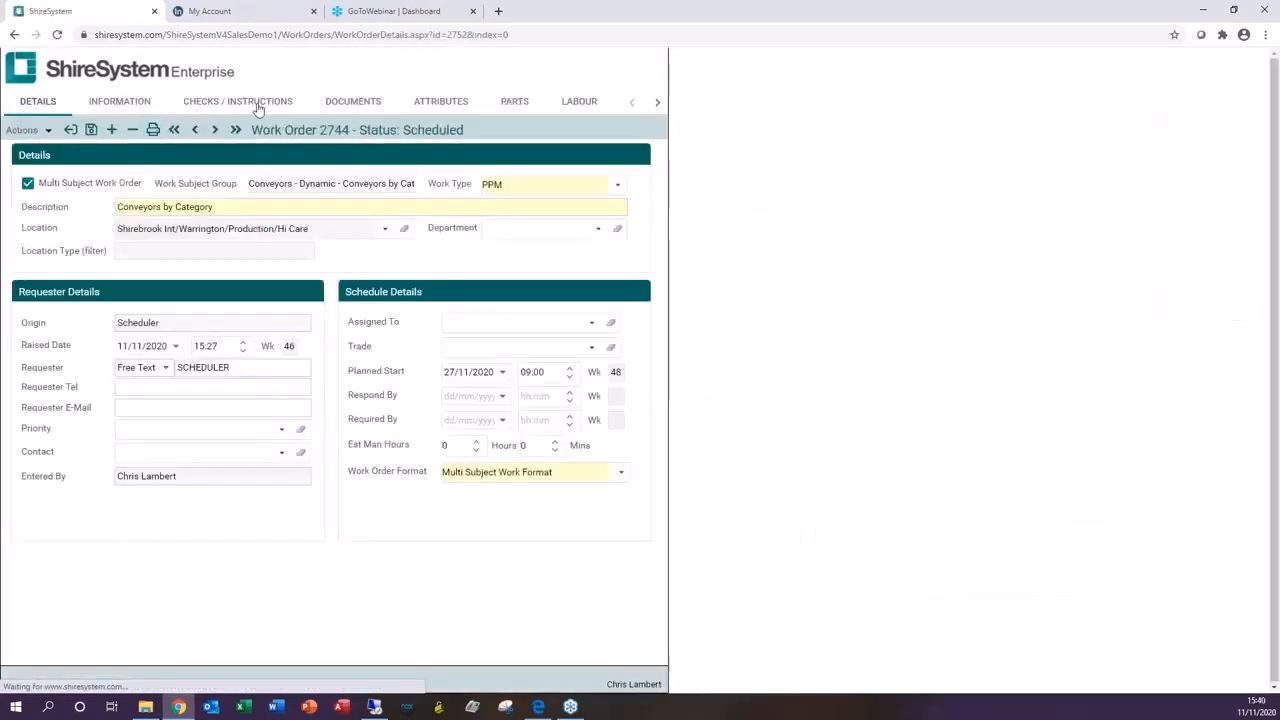
click(257, 106)
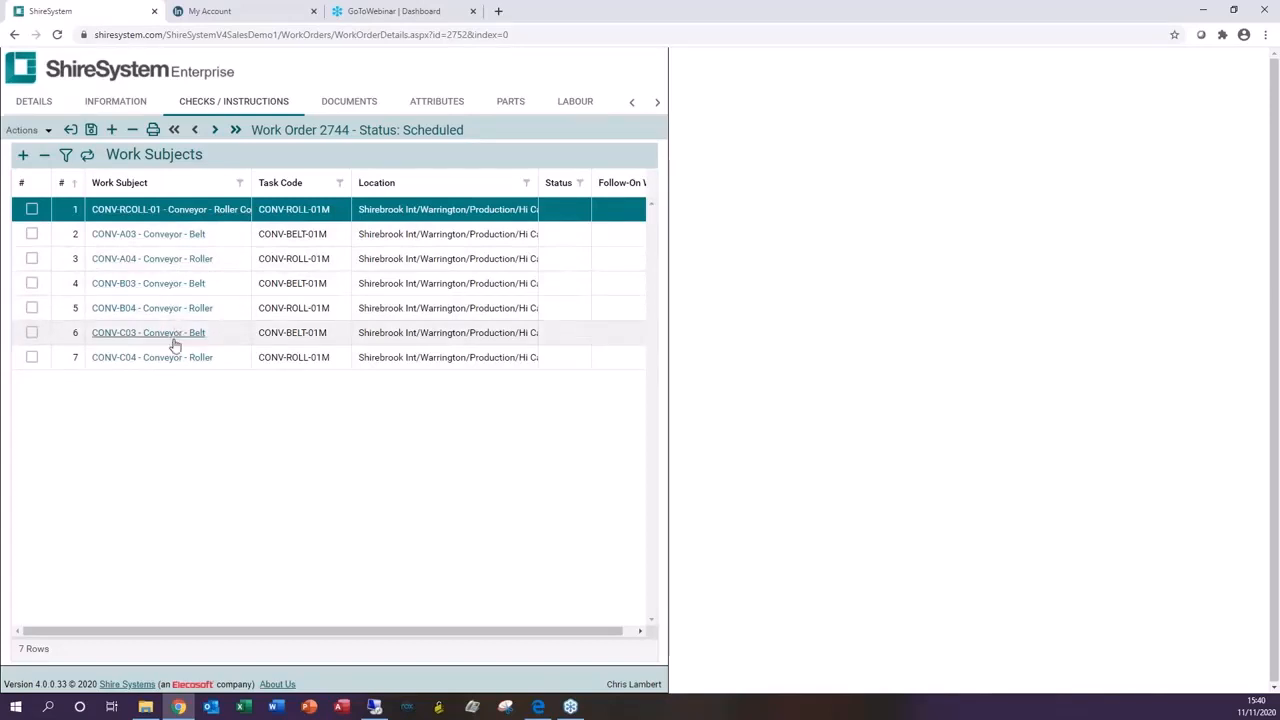
Step: Preview the printout of work order 2744, read through its pages, and close the preview
click(152, 131)
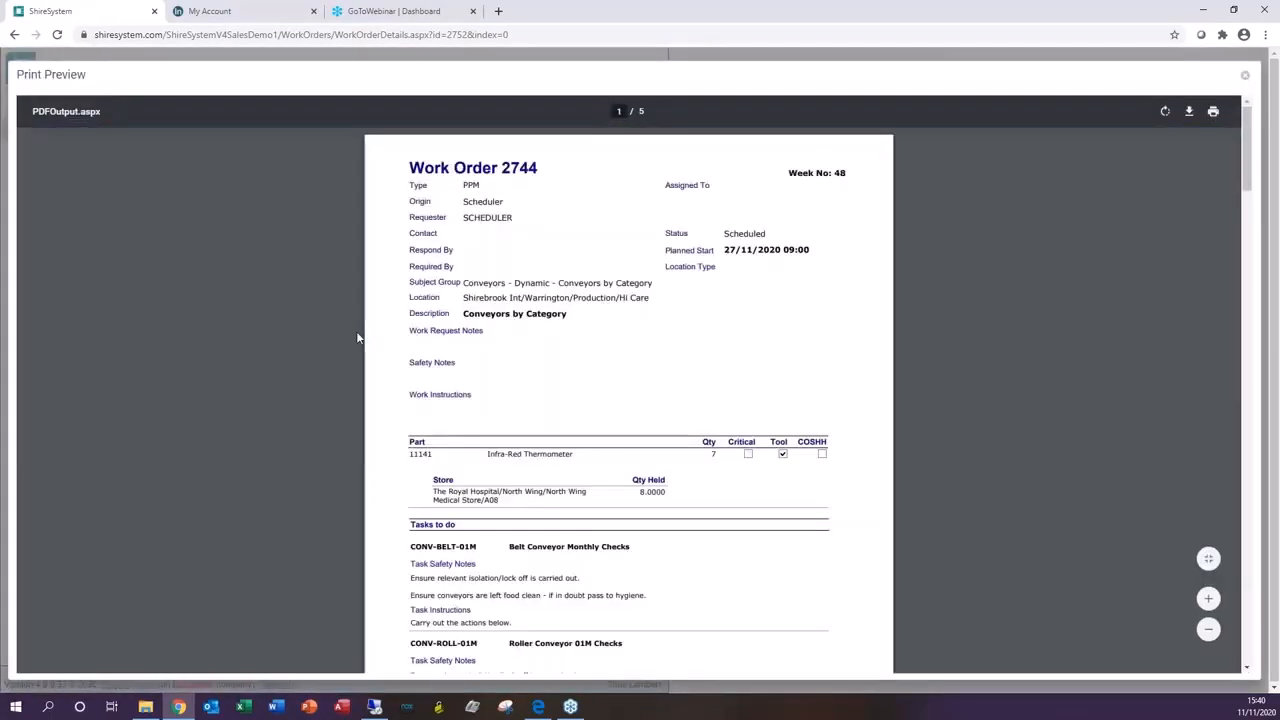
scroll(622, 320, down, 2)
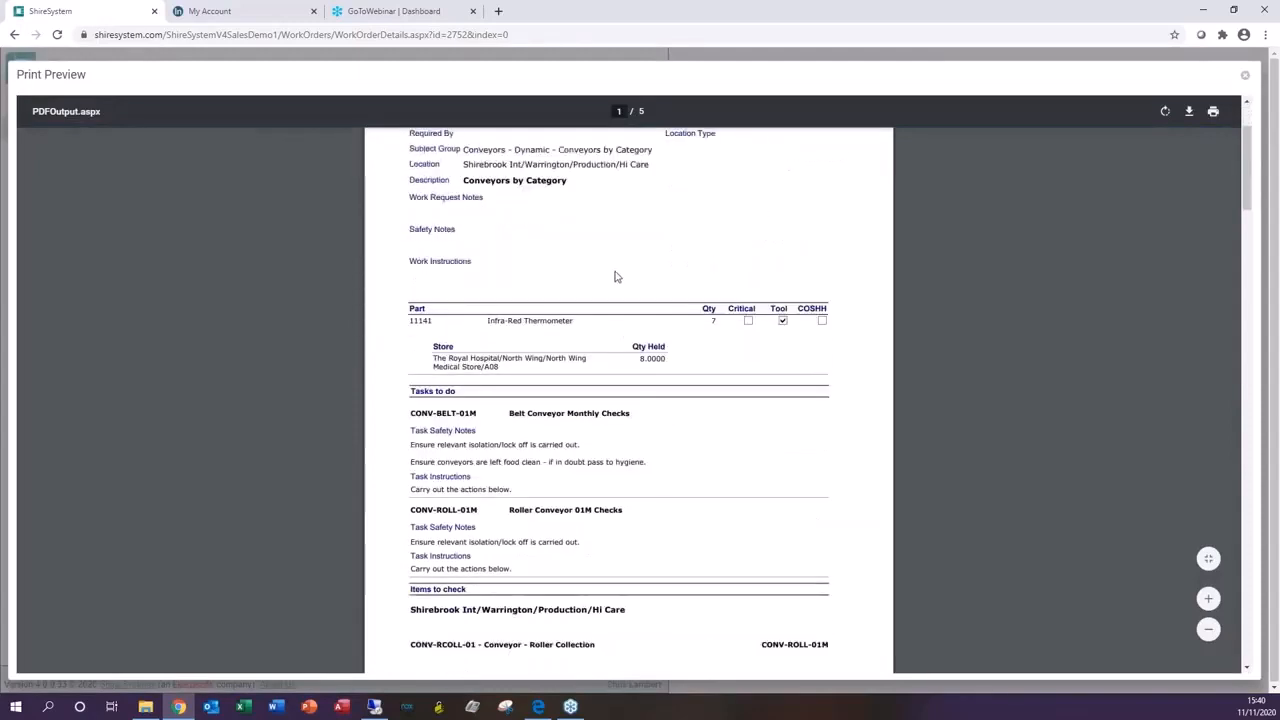
scroll(535, 325, down, 2)
scroll(556, 313, down, 1)
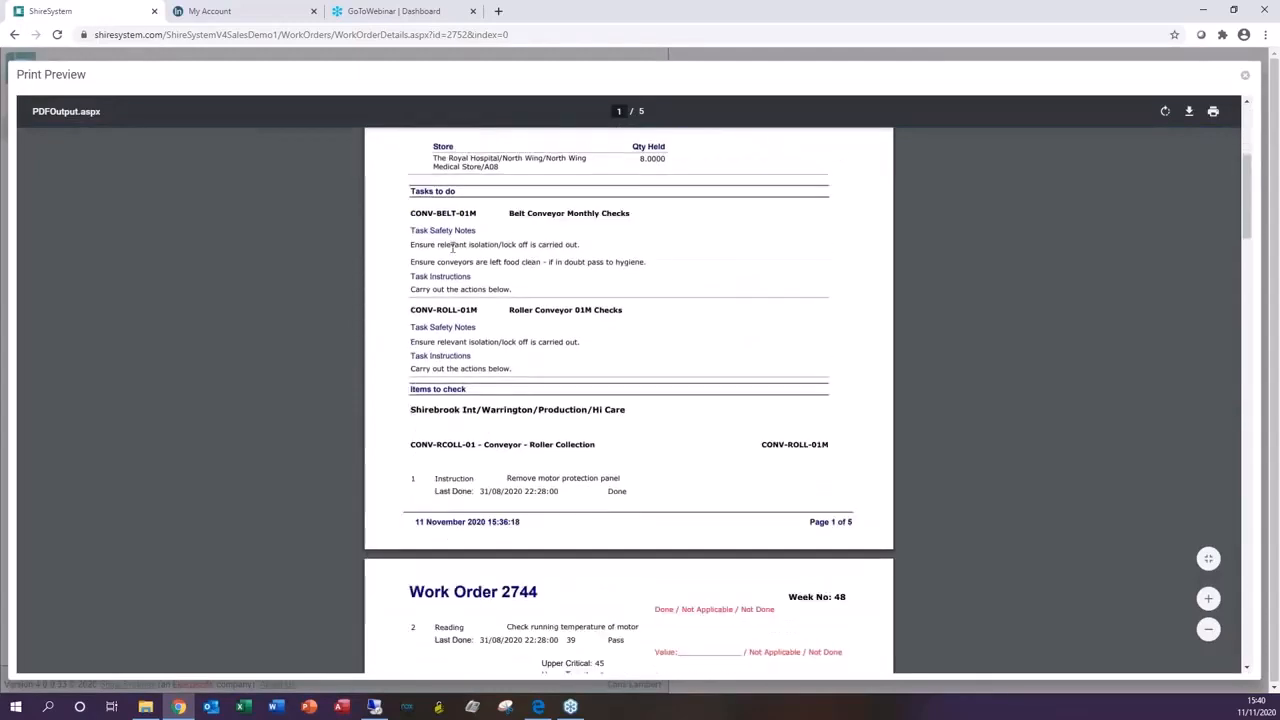
scroll(496, 269, down, 1)
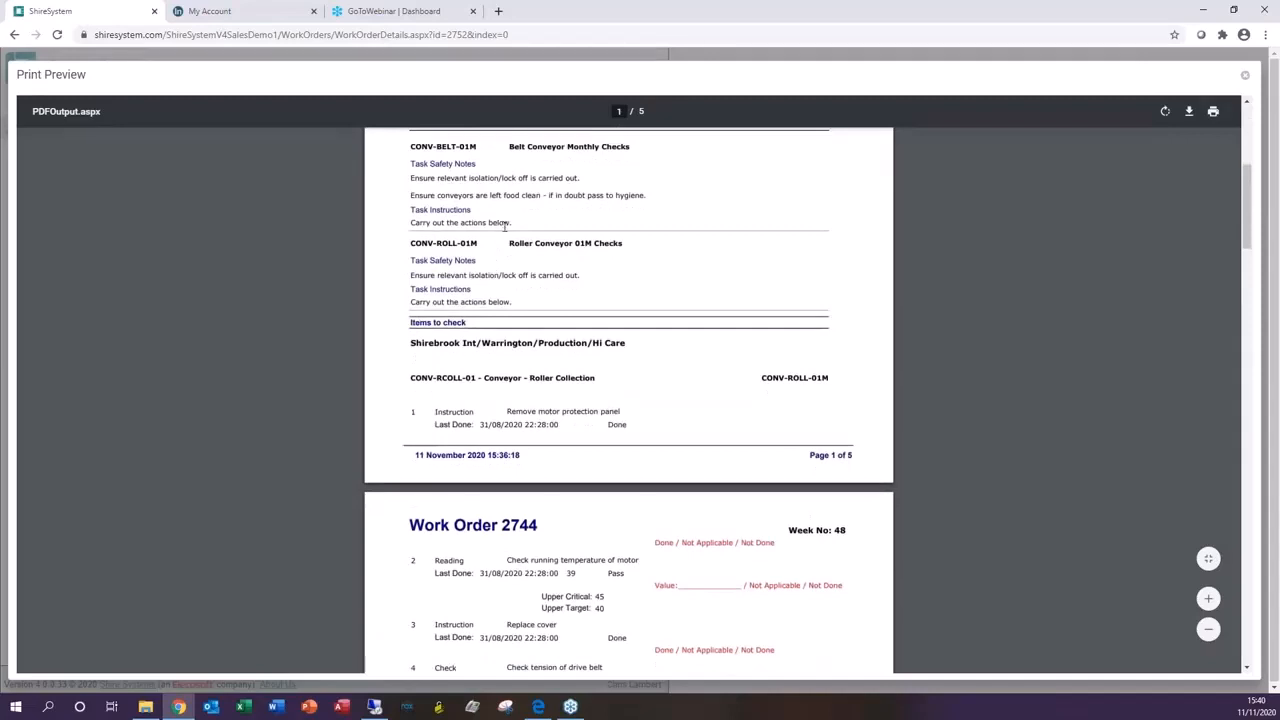
scroll(504, 226, down, 2)
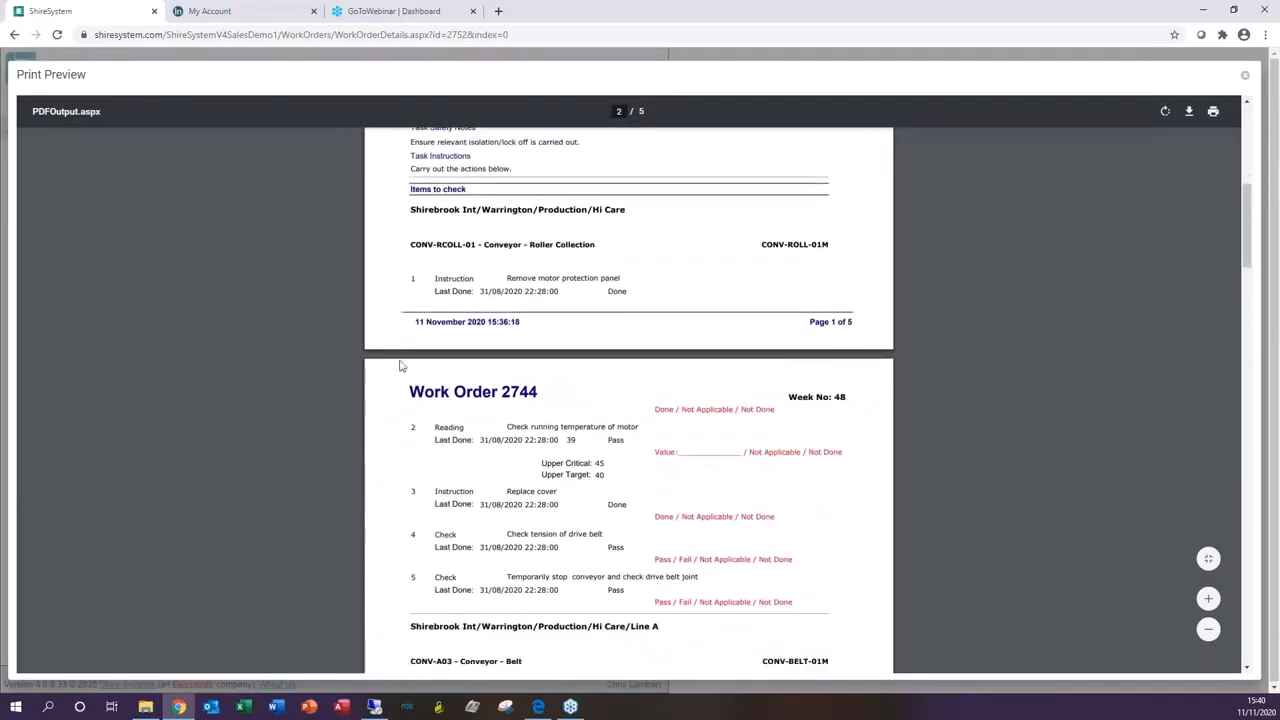
scroll(459, 476, down, 5)
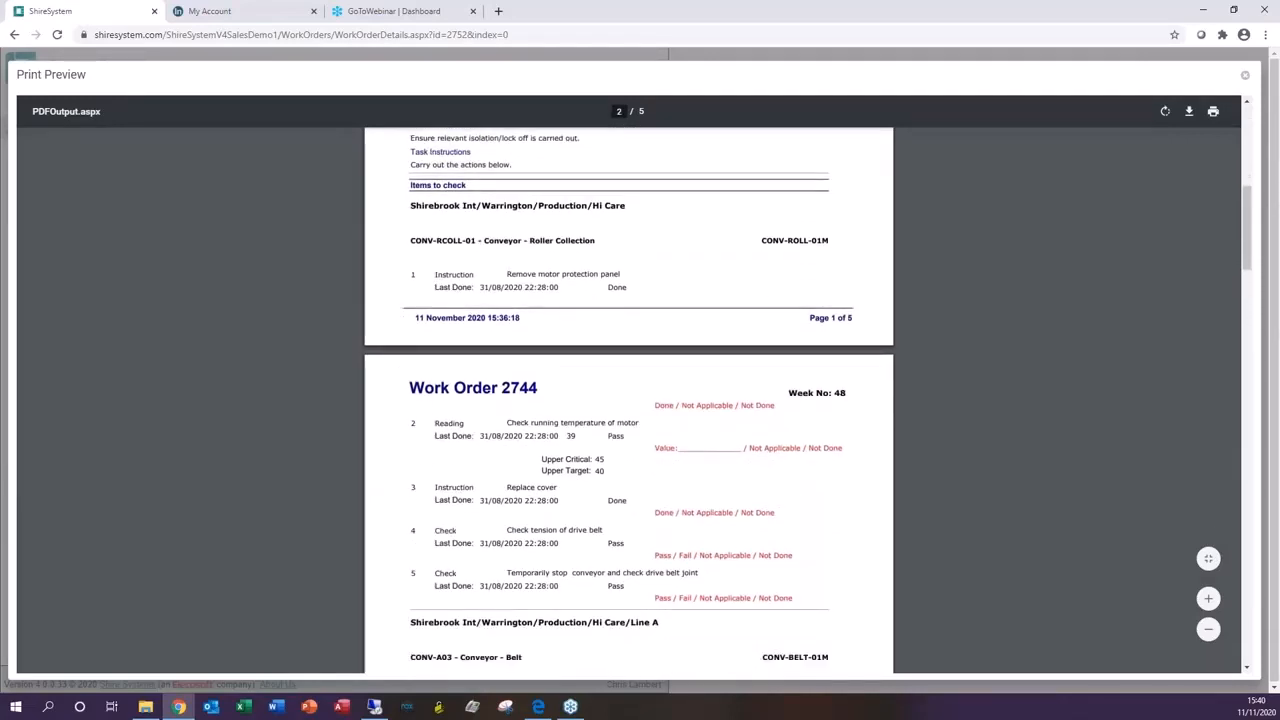
scroll(628, 400, down, 8)
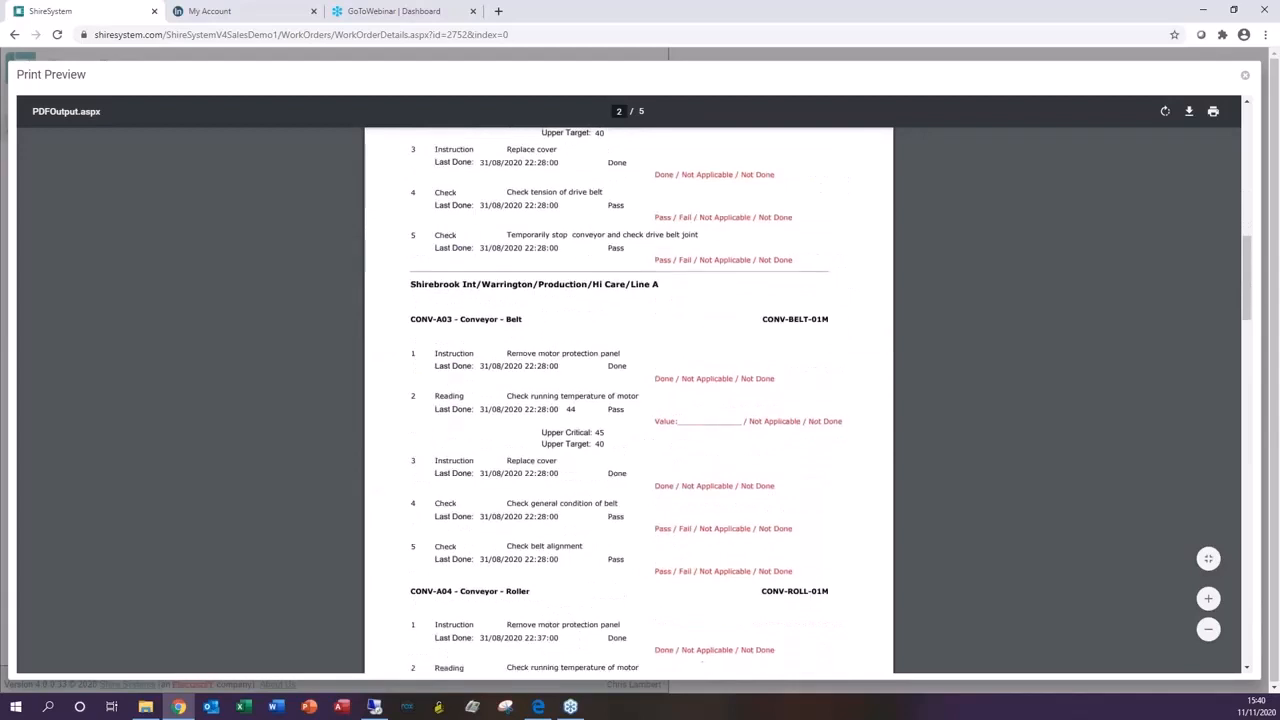
scroll(495, 400, up, 3)
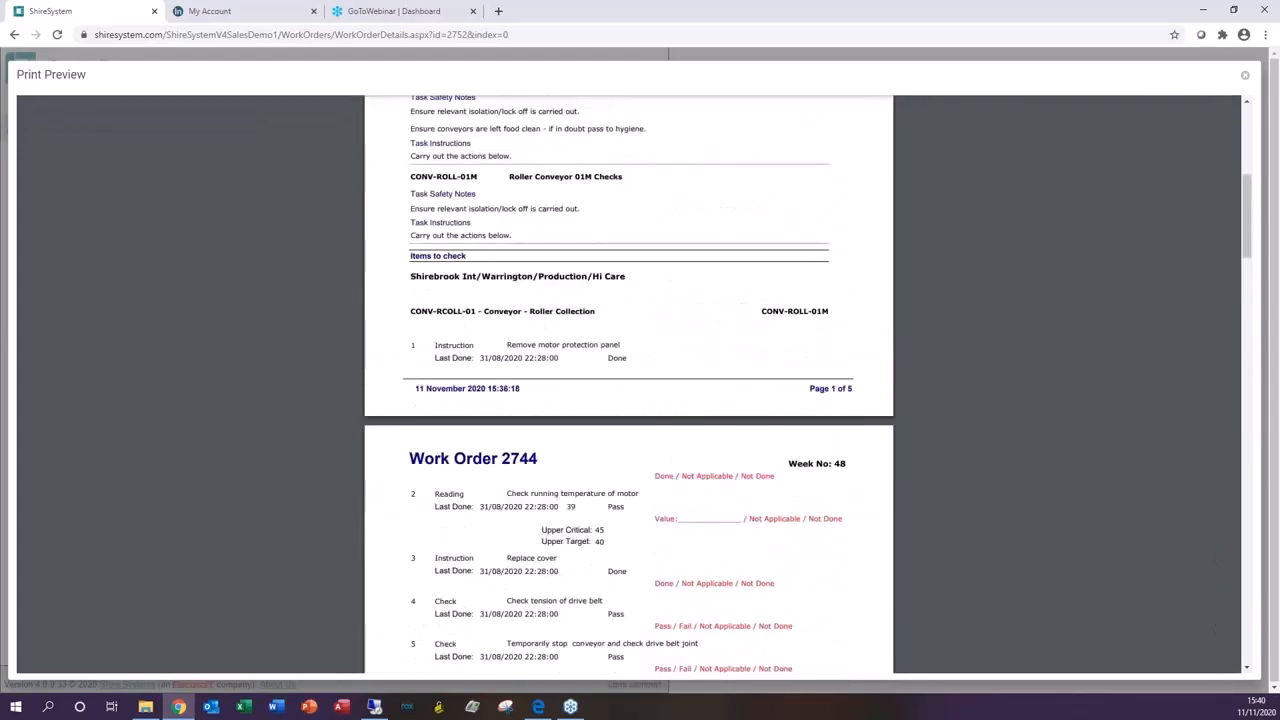
scroll(495, 400, down, 1)
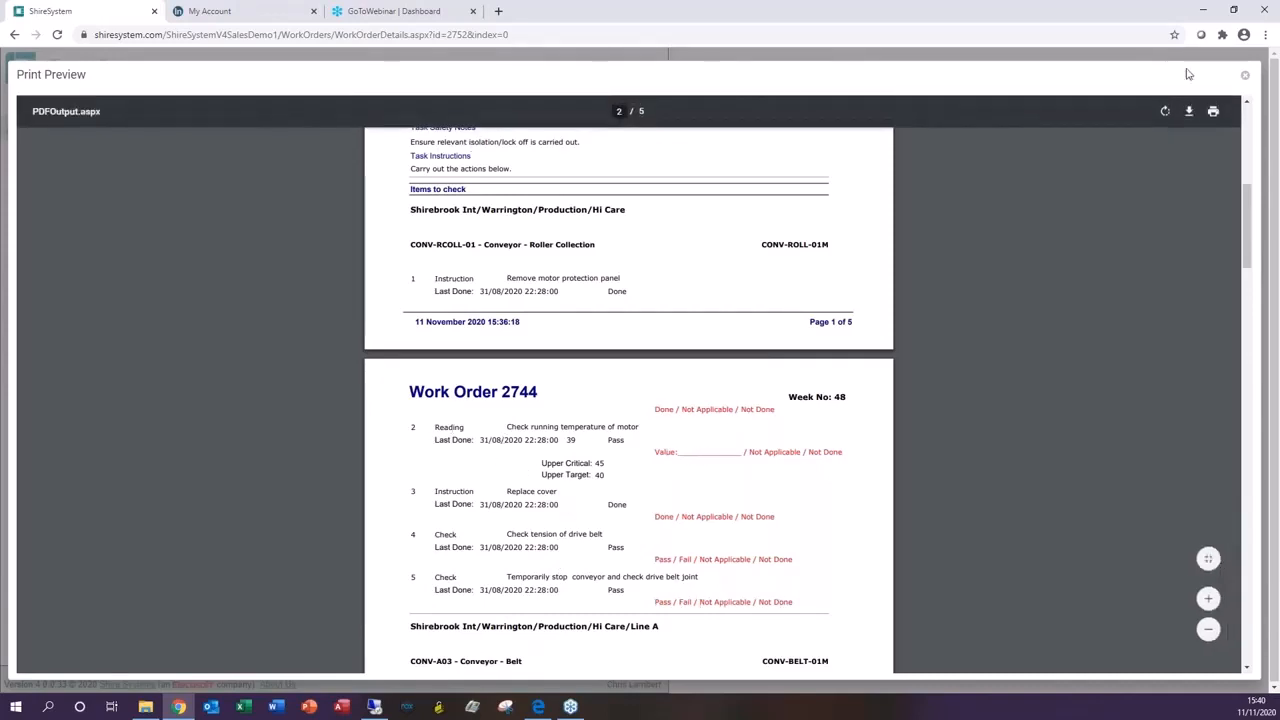
click(1245, 75)
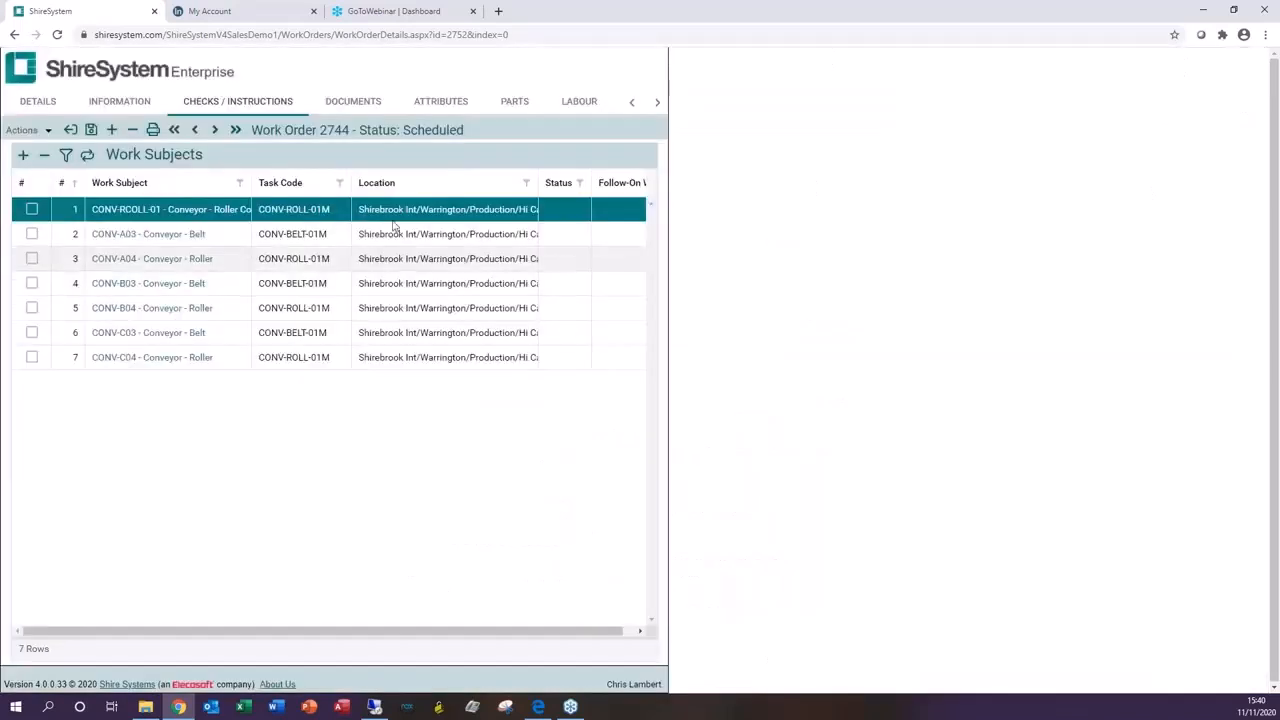
Step: Open the checks for work subject CONV-RCOLL-01 and accept its safety notes
click(170, 209)
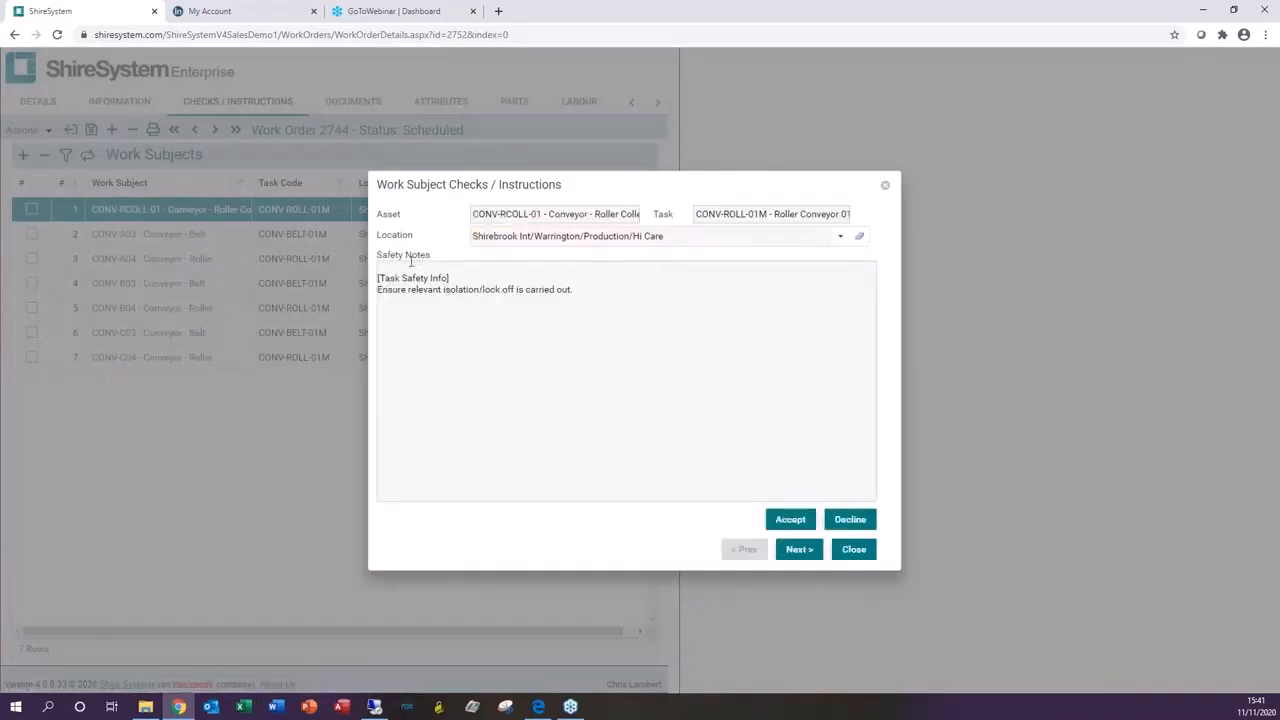
click(797, 521)
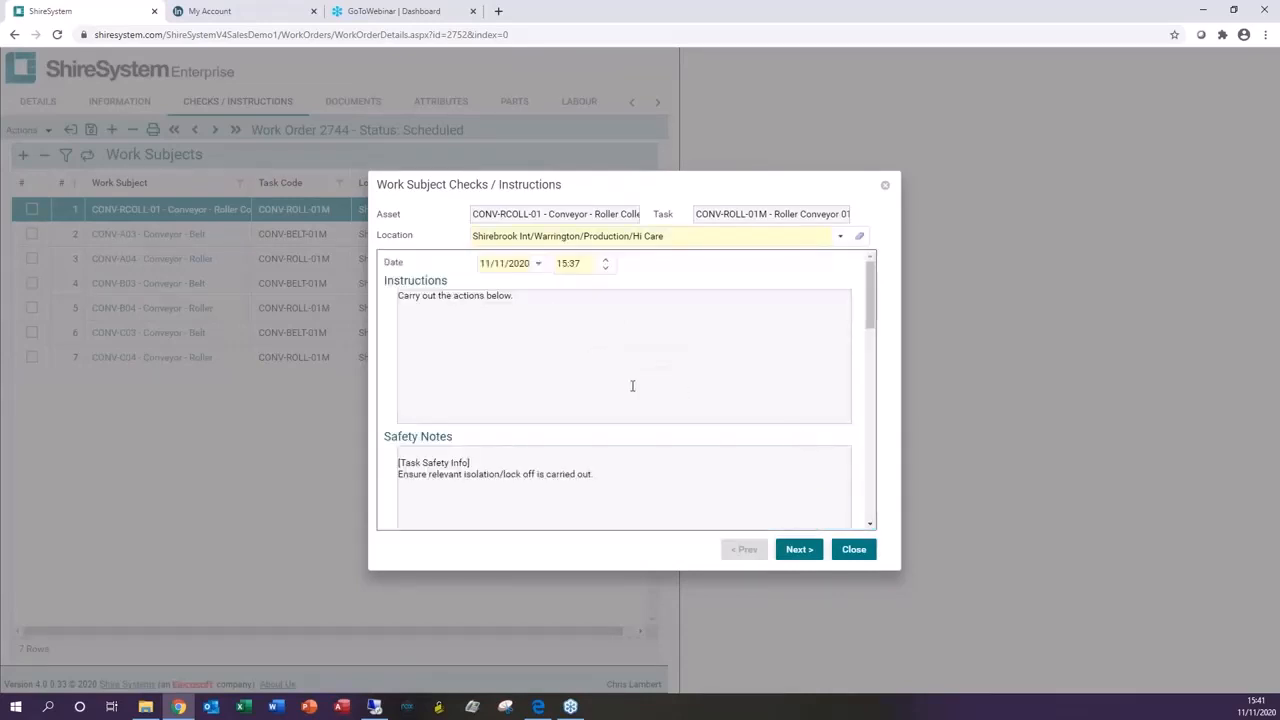
Step: Mark 'Remove motor protection panel' as Done and enter a motor running temperature reading of 46 °C
scroll(632, 386, down, 3)
scroll(659, 406, down, 1)
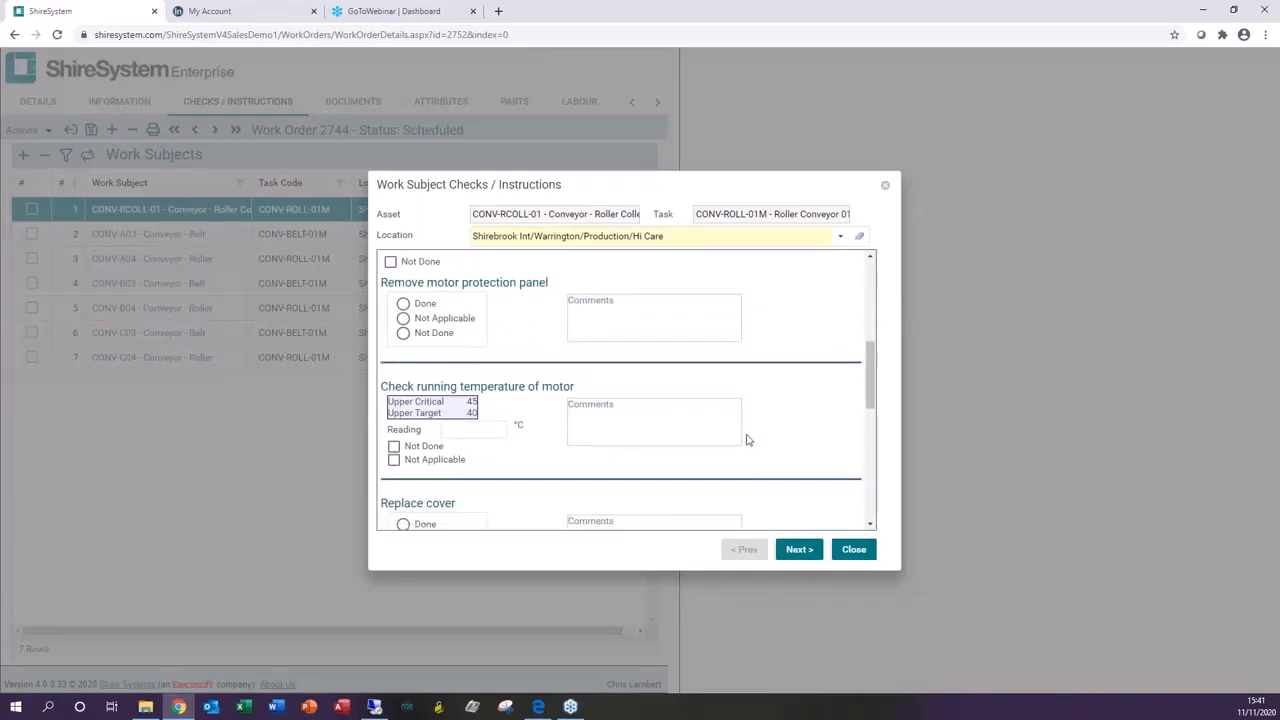
click(404, 305)
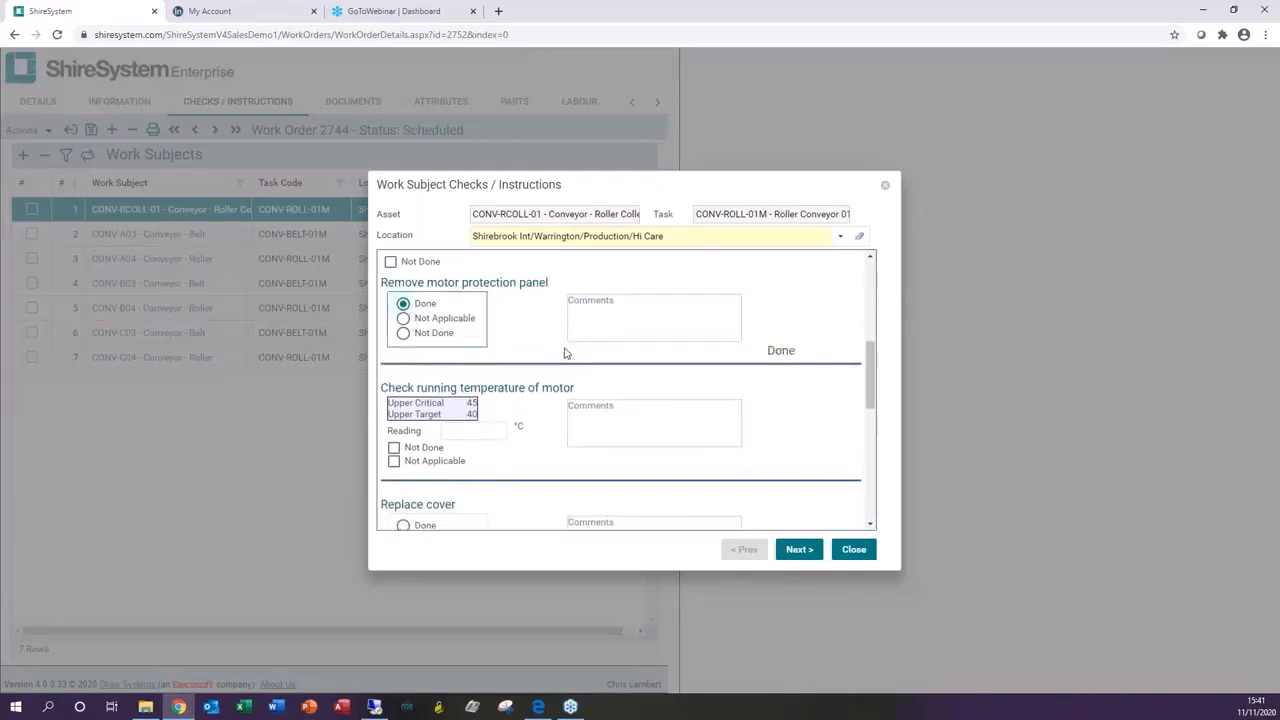
scroll(563, 354, down, 1)
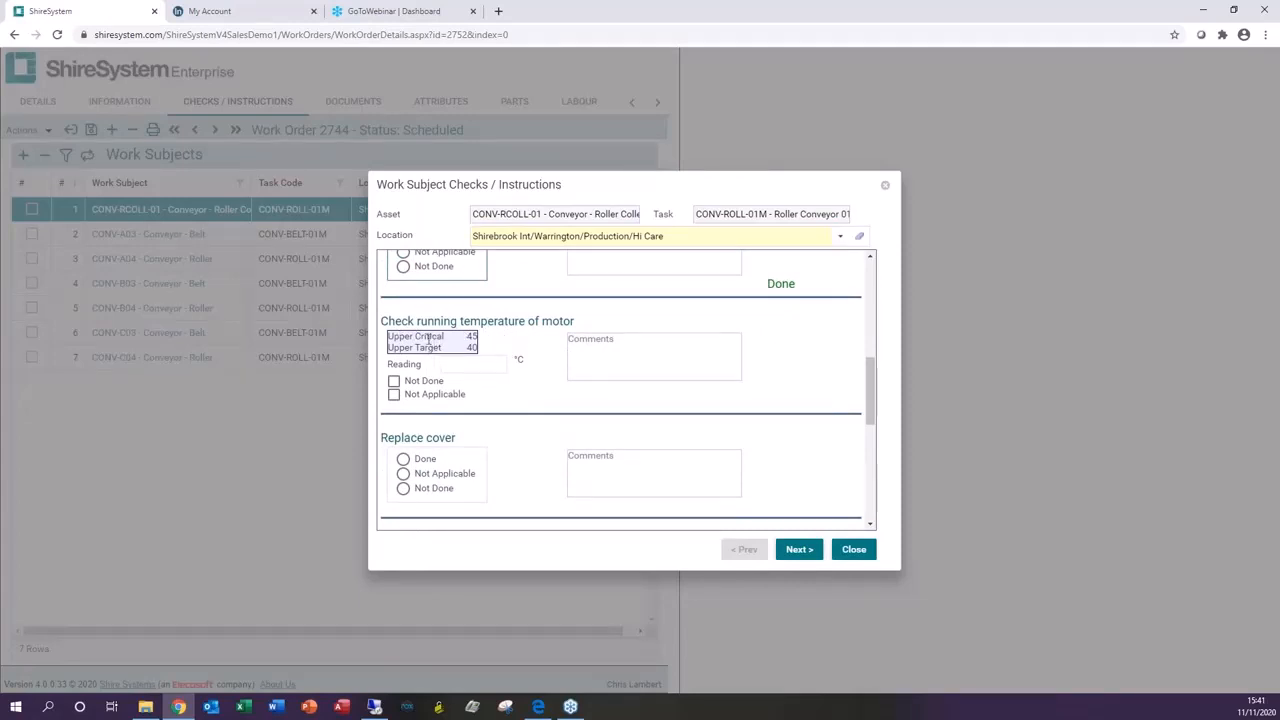
click(462, 364)
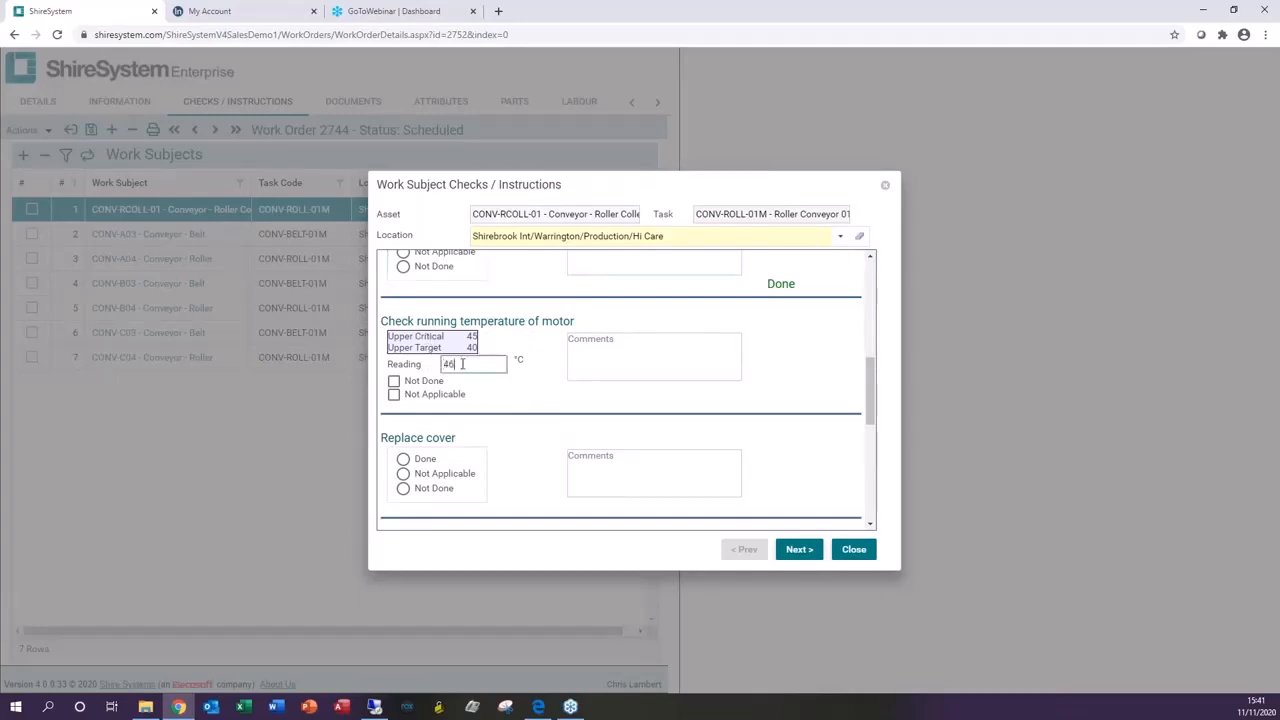
text(46)
click(771, 362)
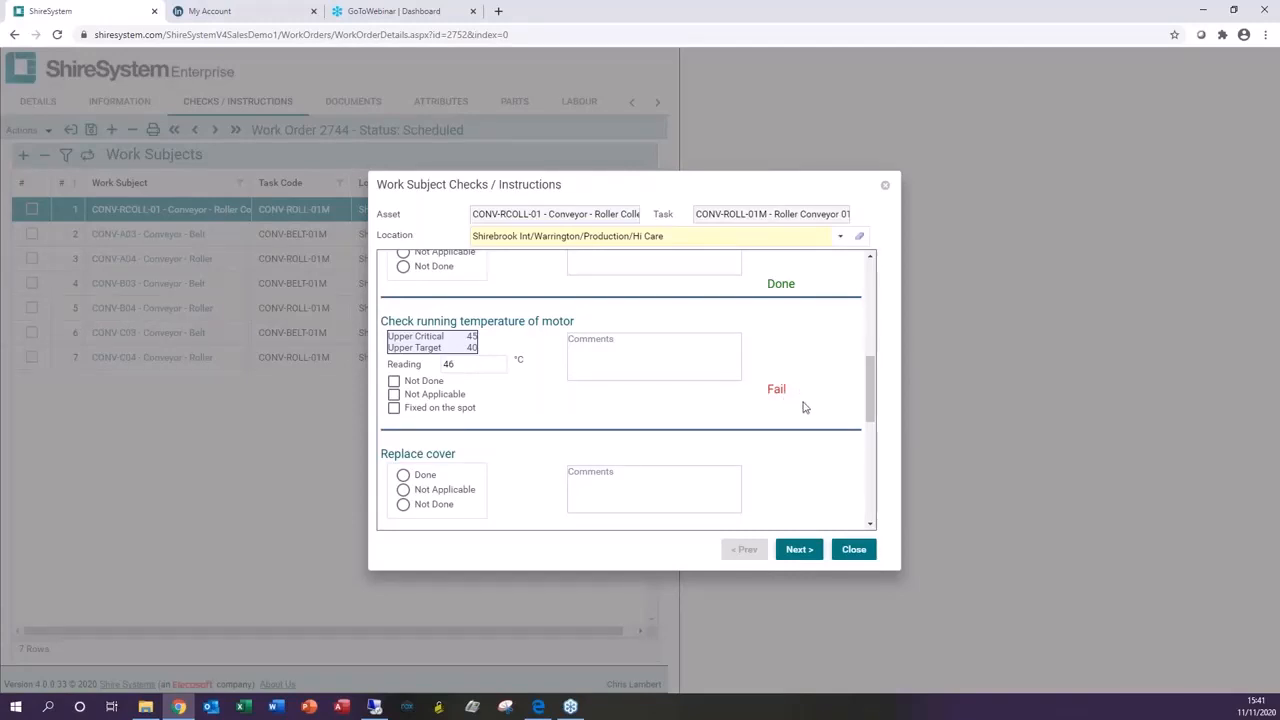
Step: Mark the motor temperature check as Fixed on the spot, comment 'done', and enter a new reading of 40
click(394, 407)
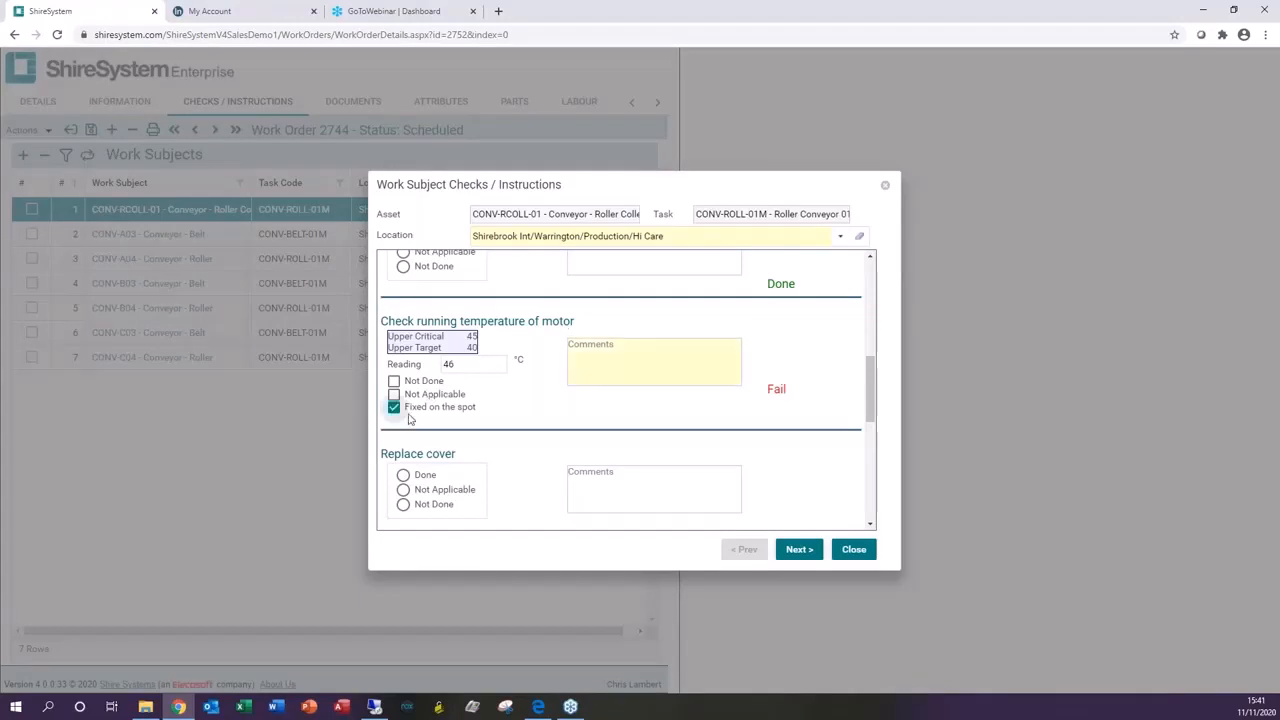
click(598, 356)
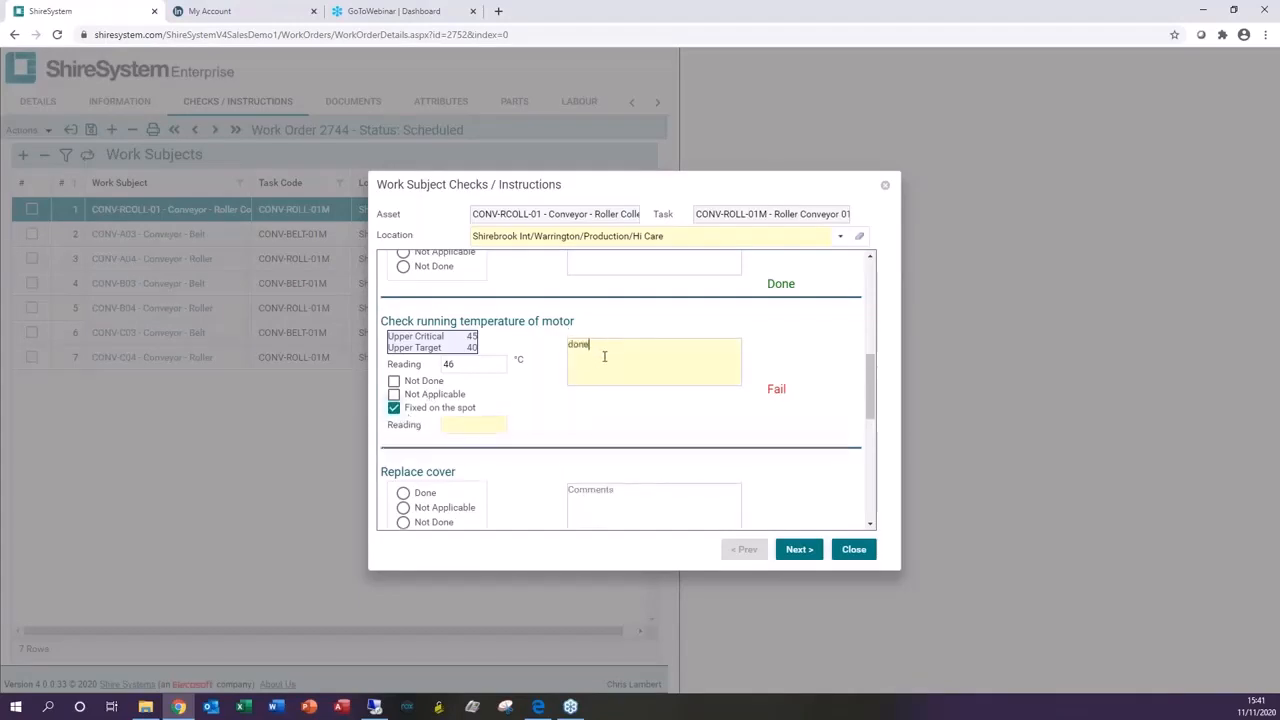
click(481, 422)
text(40)
click(845, 440)
Step: Mark 'Replace cover' as Done, pass both drive belt checks, and close the checks dialog
scroll(540, 450, down, 2)
click(403, 292)
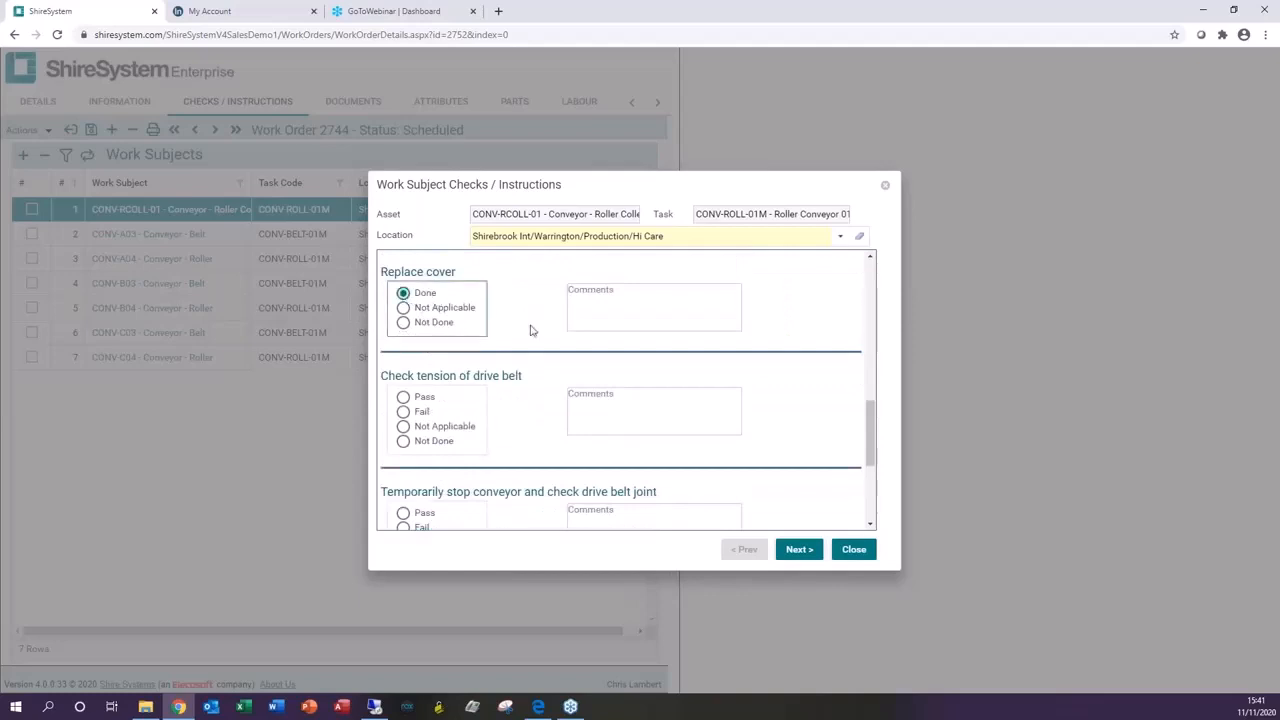
scroll(528, 330, down, 3)
click(403, 289)
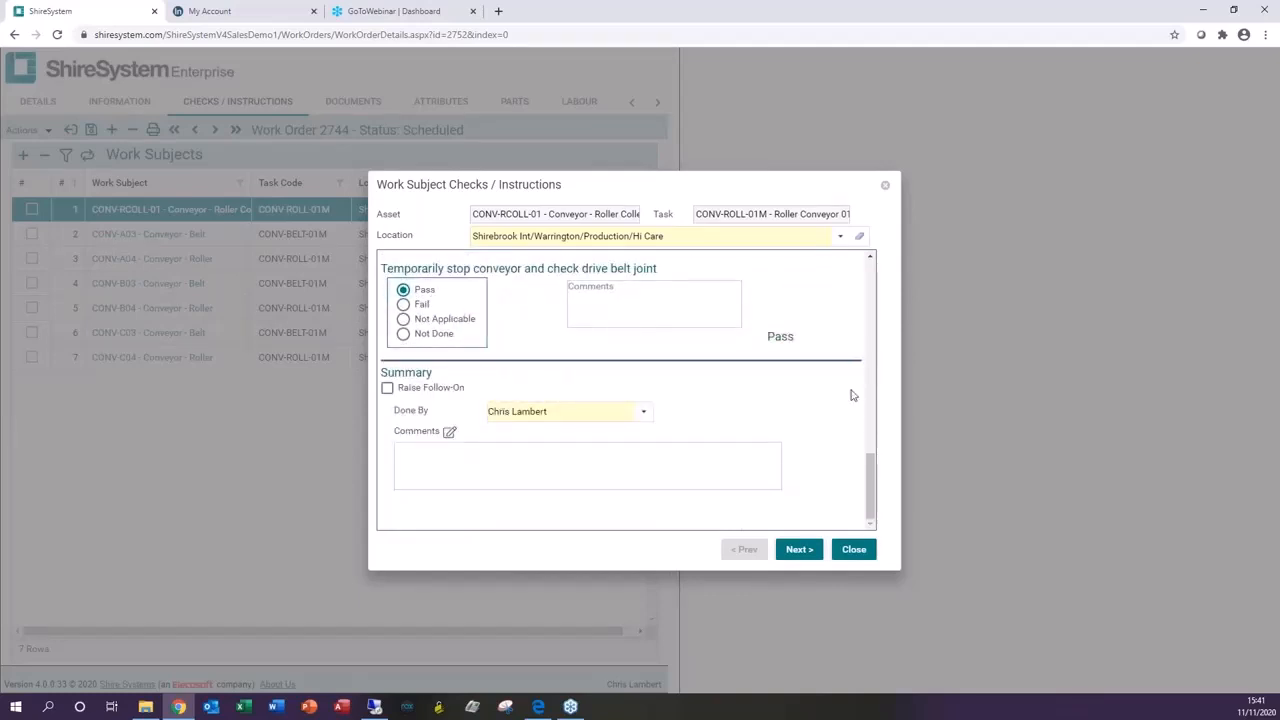
scroll(785, 396, up, 2)
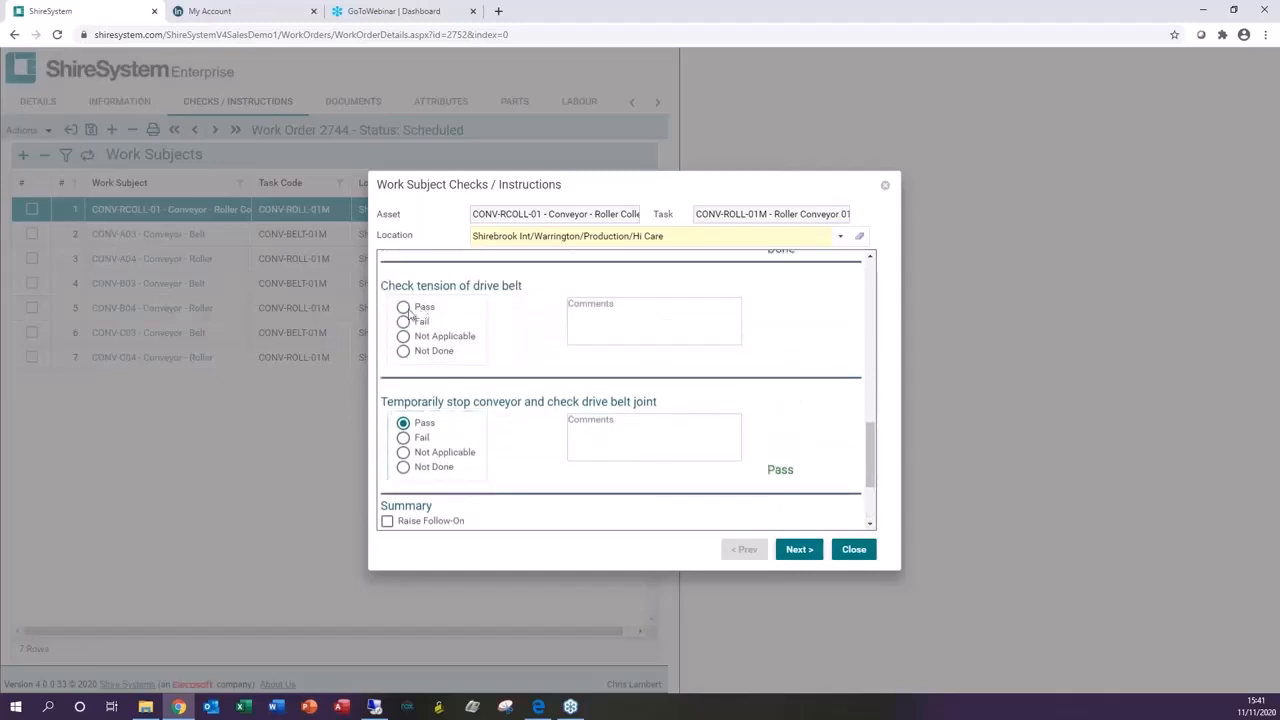
click(403, 307)
scroll(808, 434, down, 3)
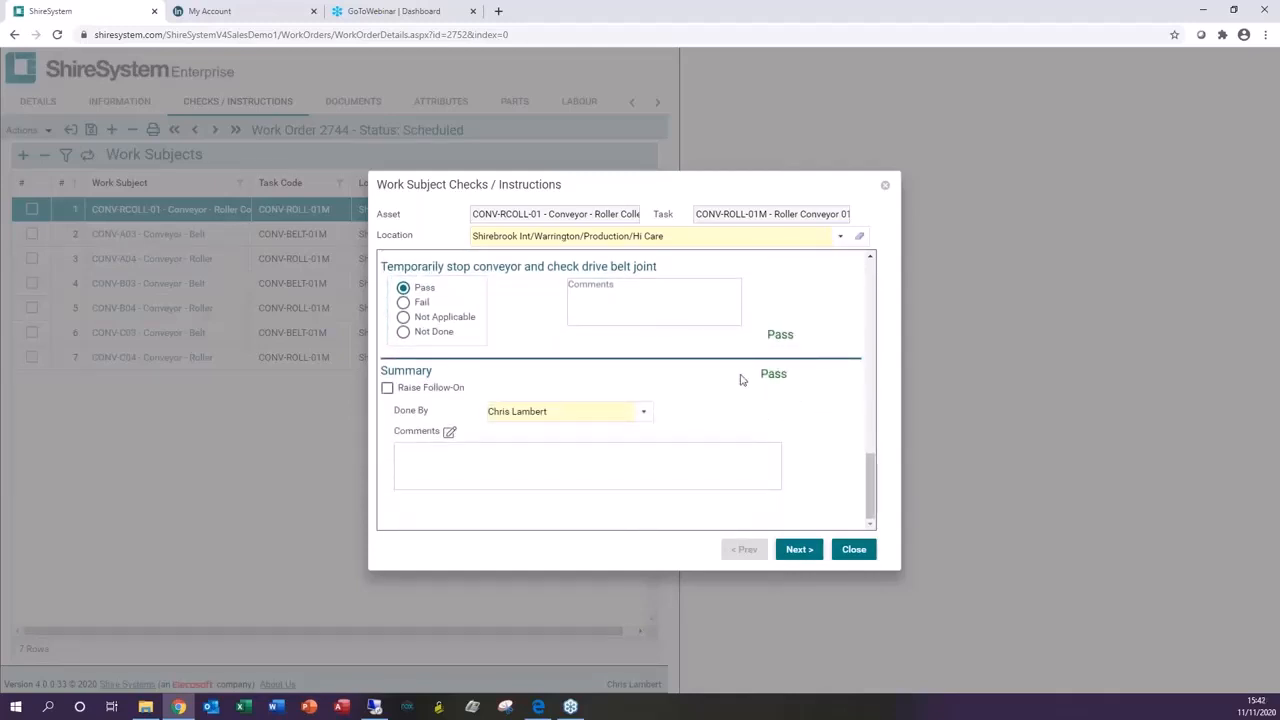
click(852, 550)
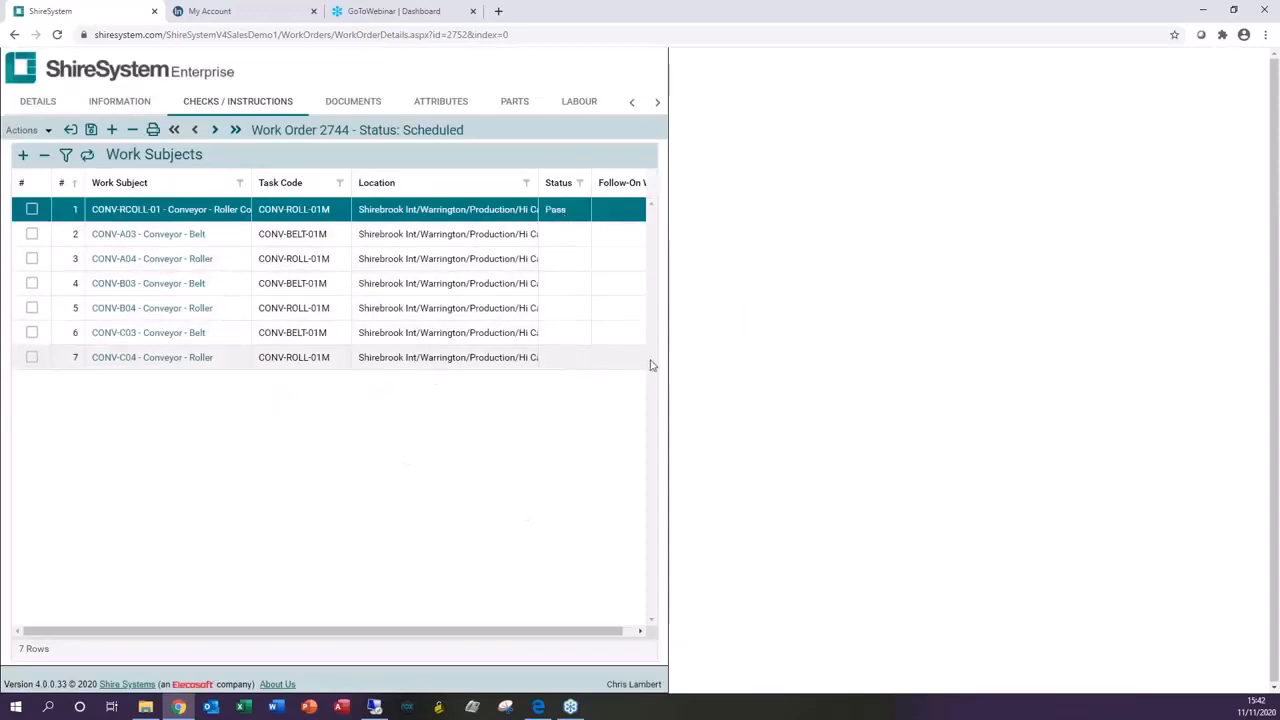
Step: Return to the work order list and clear the multi-subject filter
click(69, 131)
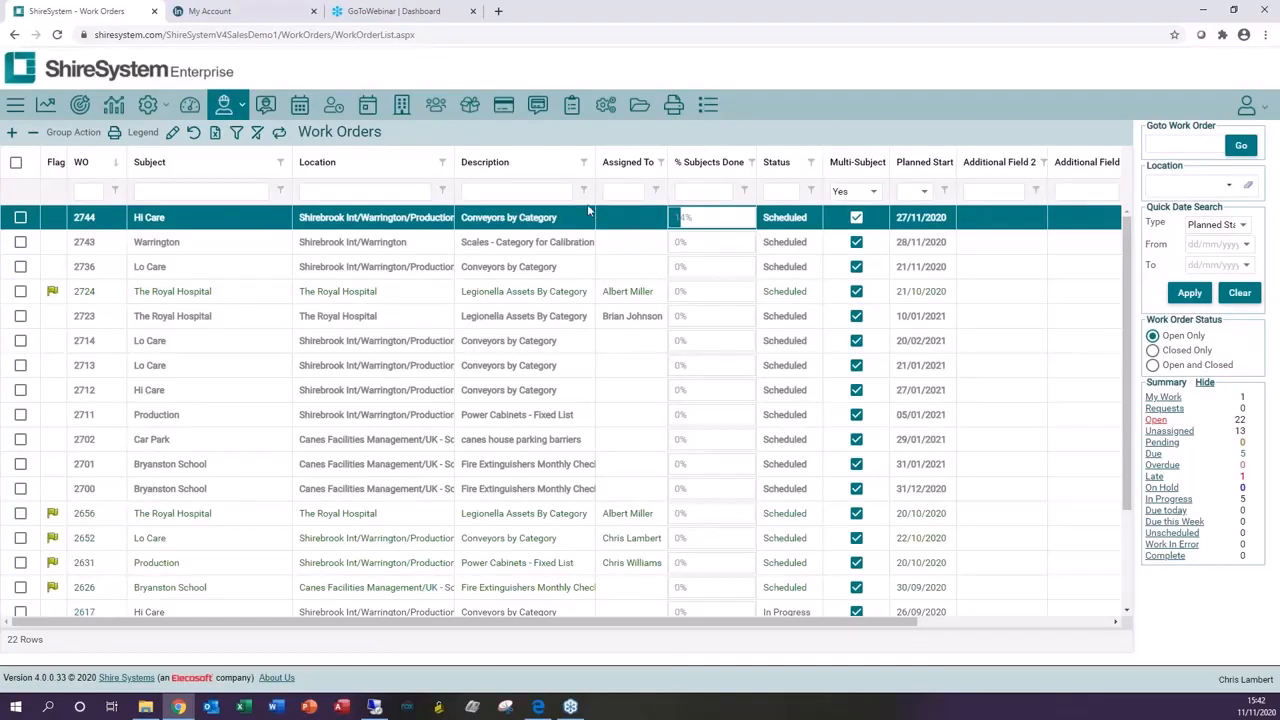
click(868, 193)
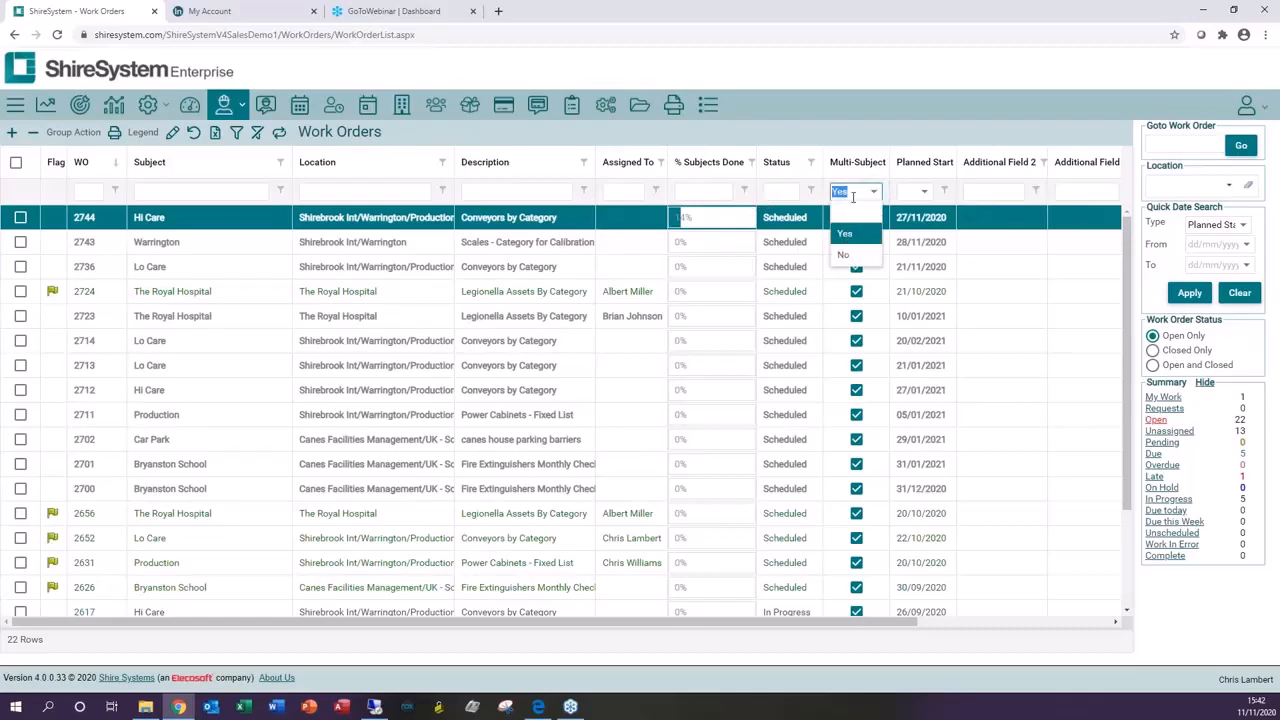
key(BackSpace)
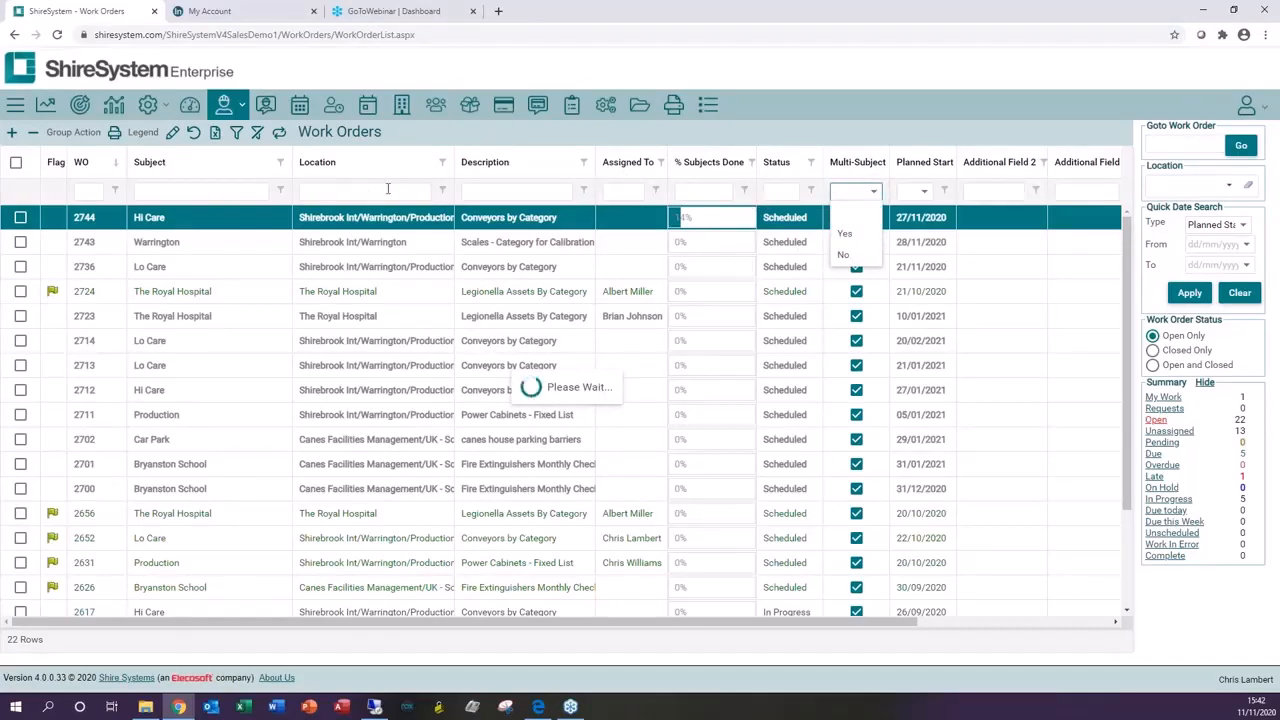
Step: Filter work orders by description 'meter' and open work order 2738
click(499, 190)
text(me)
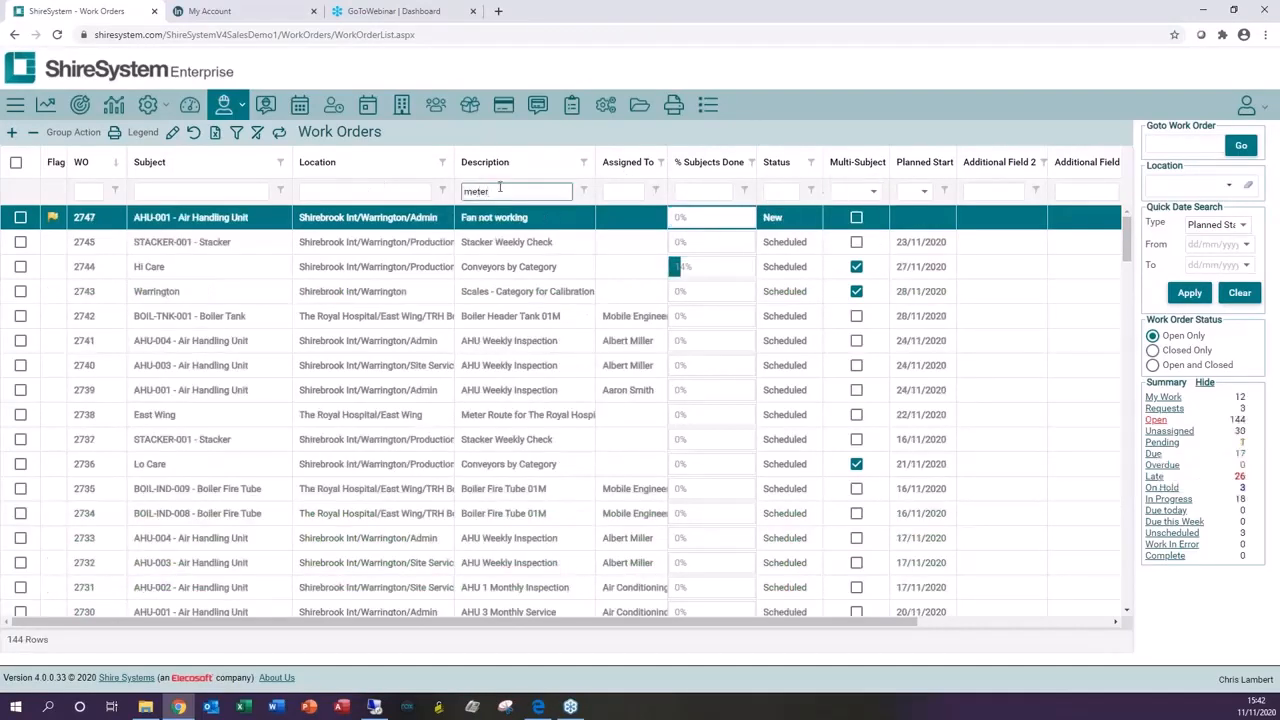
text(ter)
key(Return)
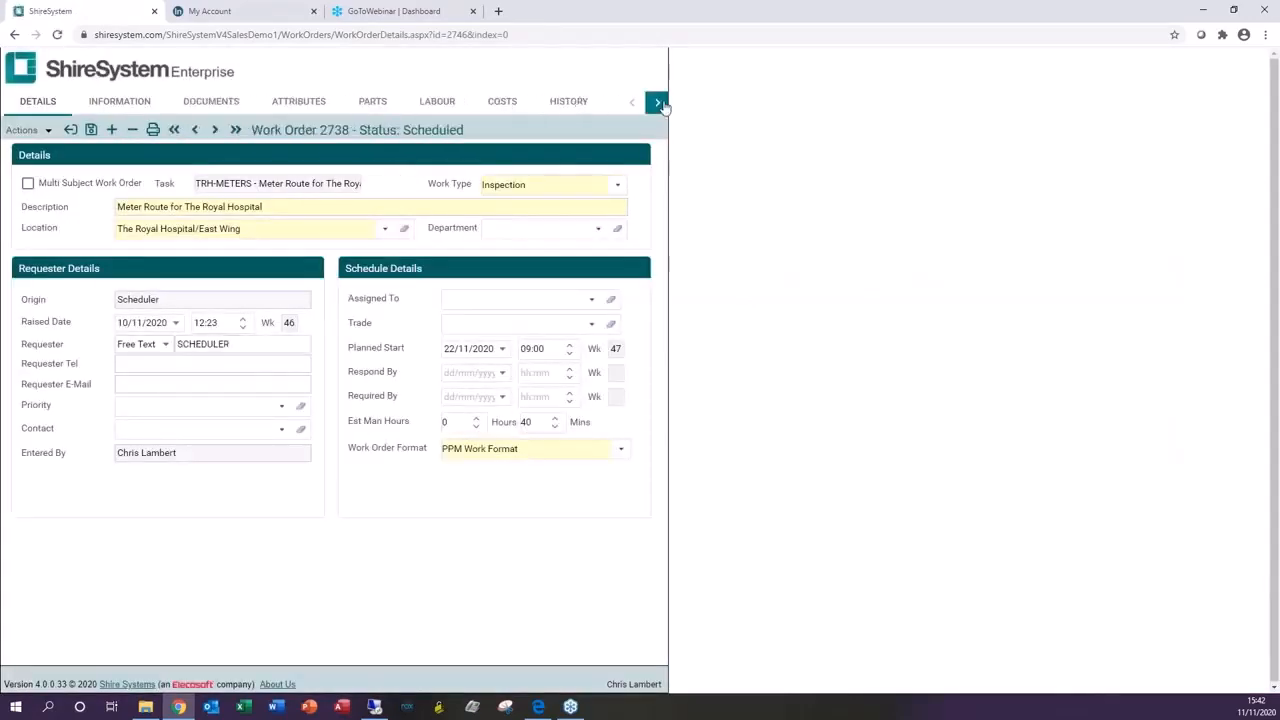
Step: Open the meter route readings for The Royal Hospital Utility and Usage Meters, then cancel the readings dialog
click(656, 102)
click(588, 104)
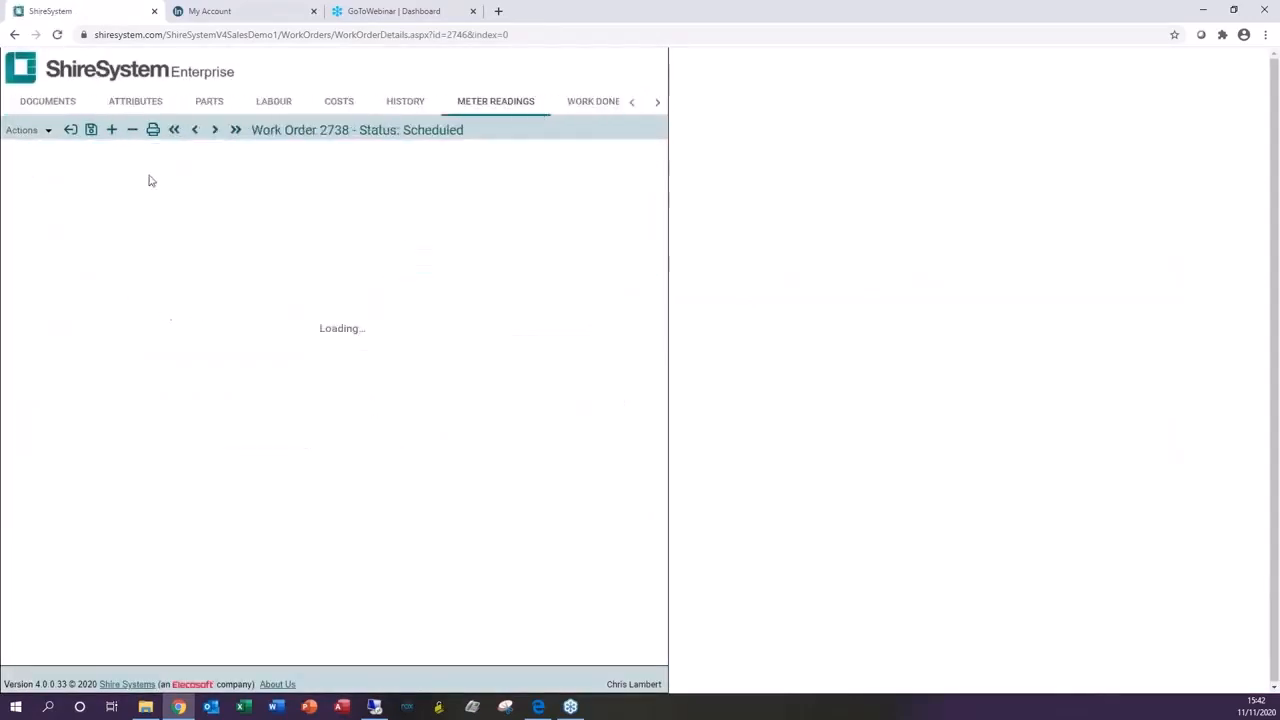
click(121, 160)
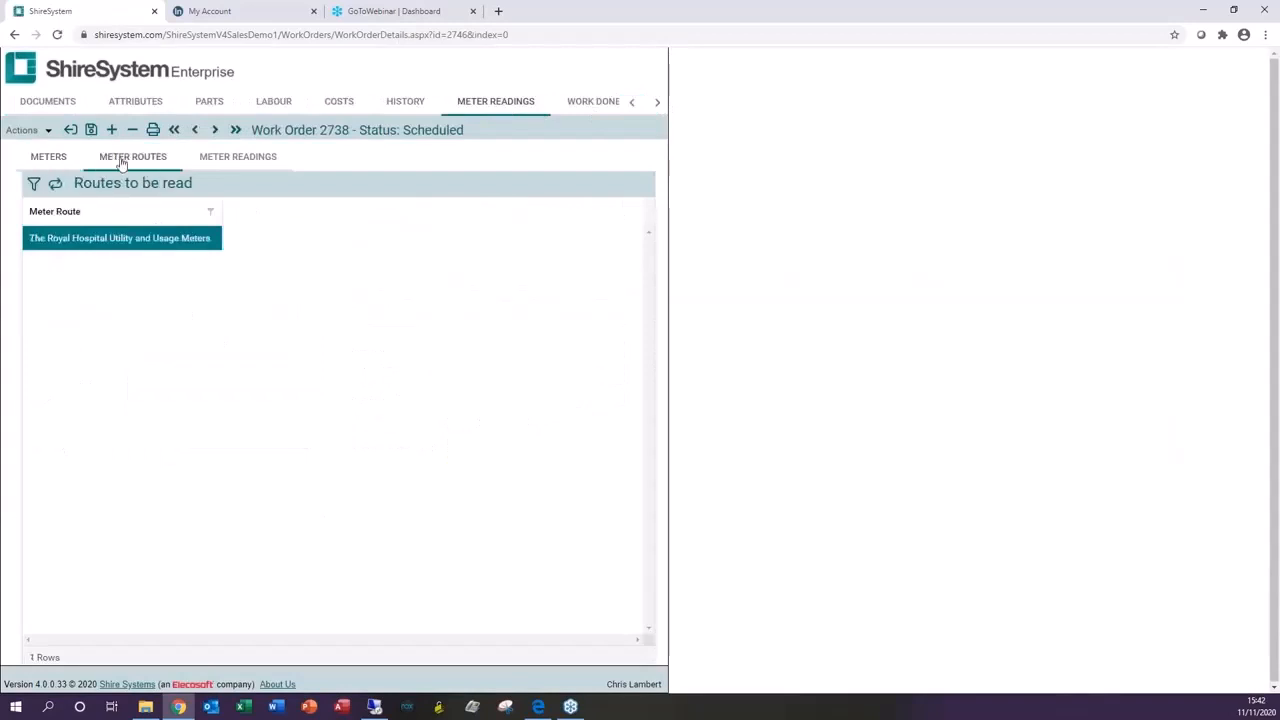
click(100, 245)
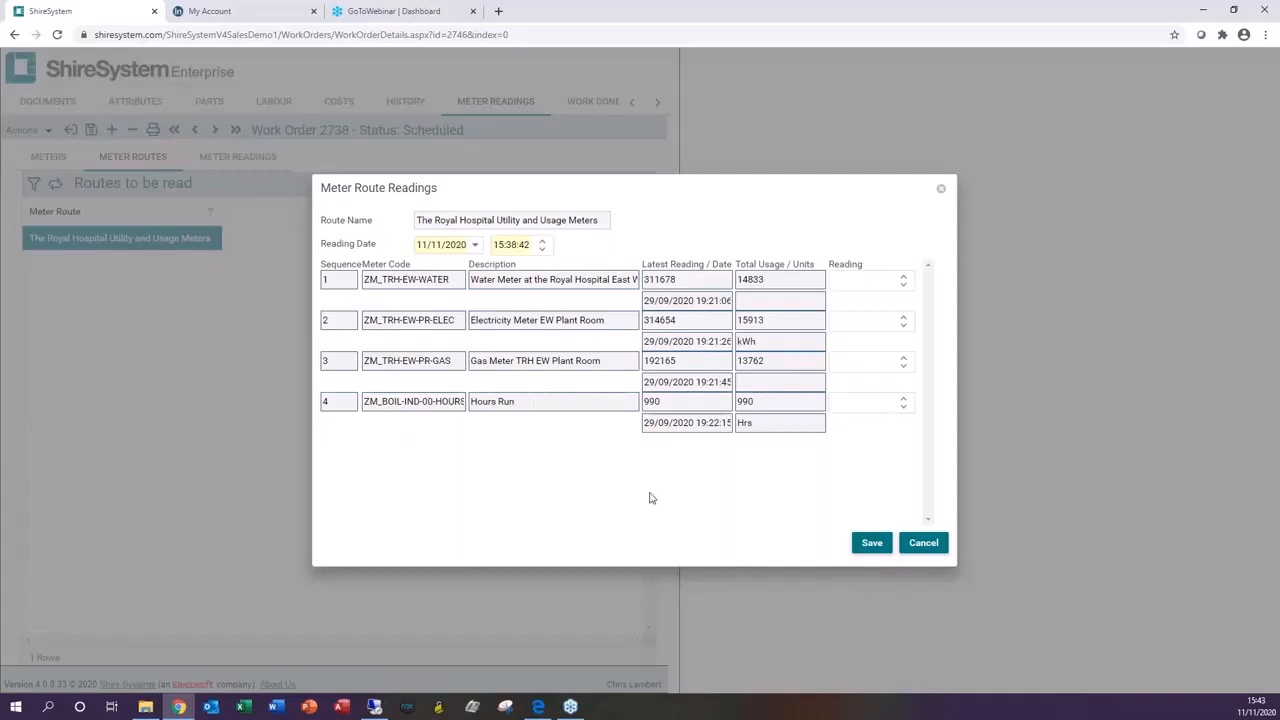
click(923, 541)
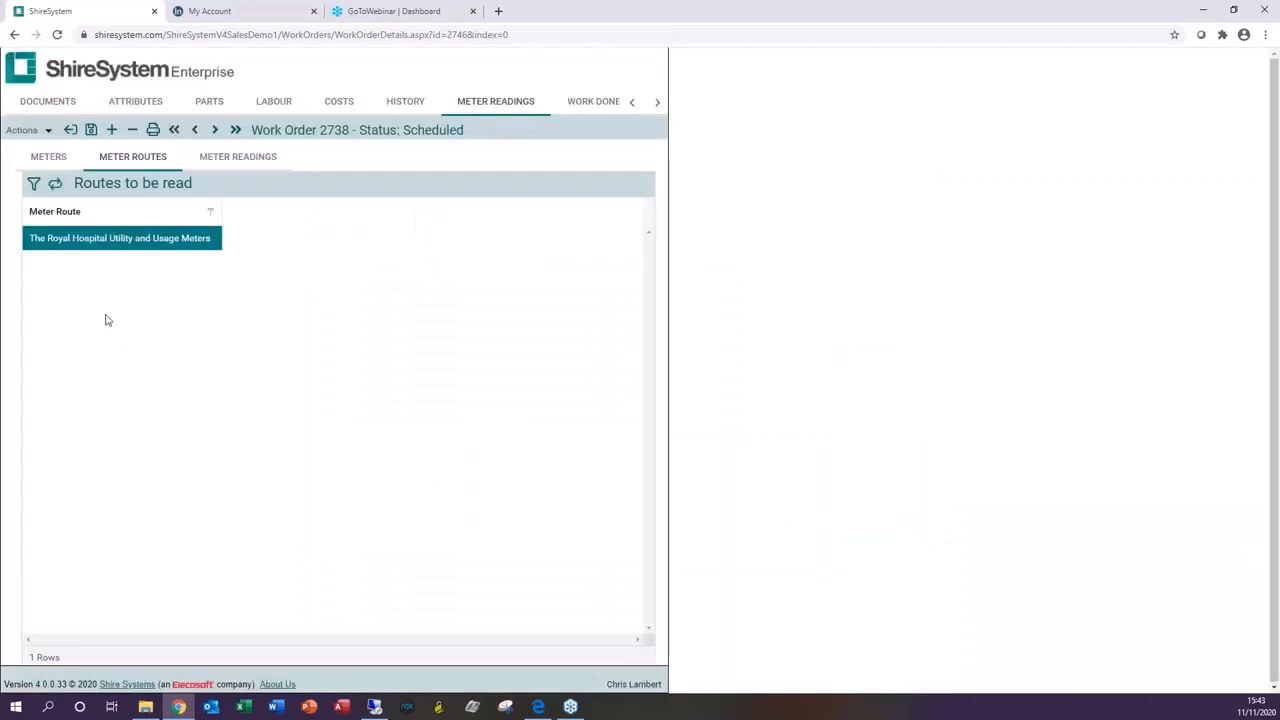
Step: Close the work order, open the reports area and browse the report categories
click(70, 132)
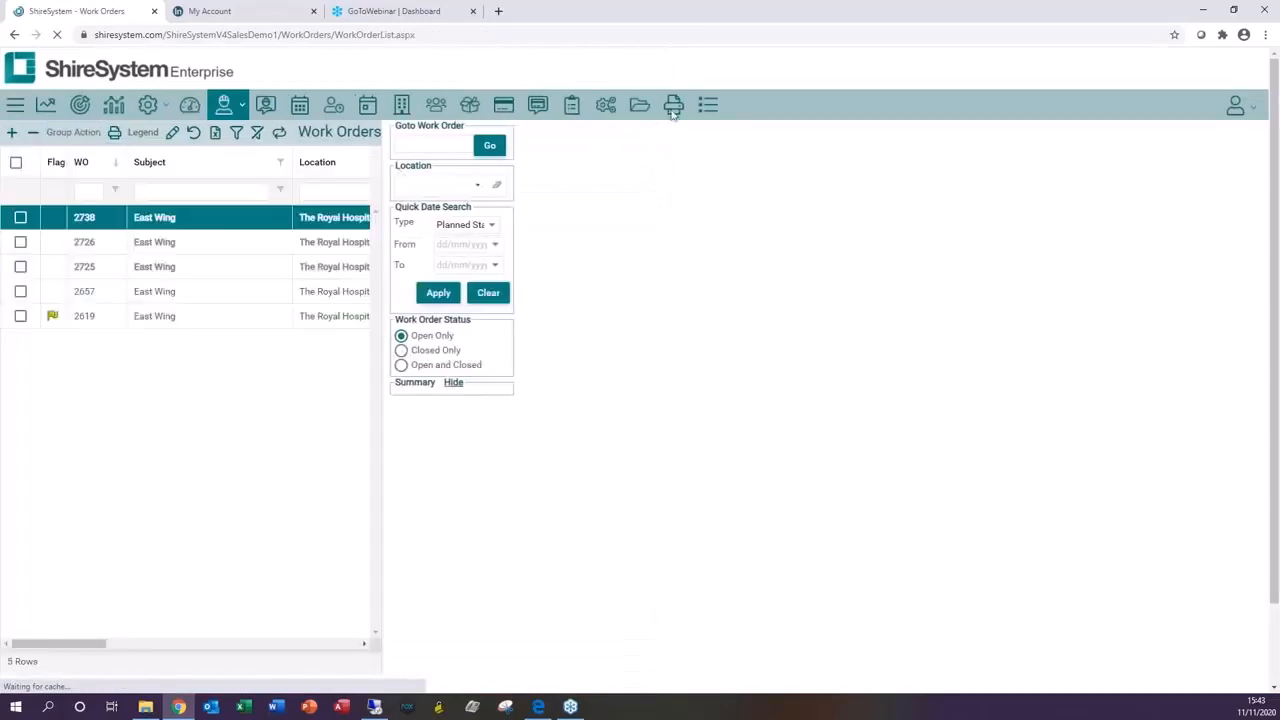
click(673, 104)
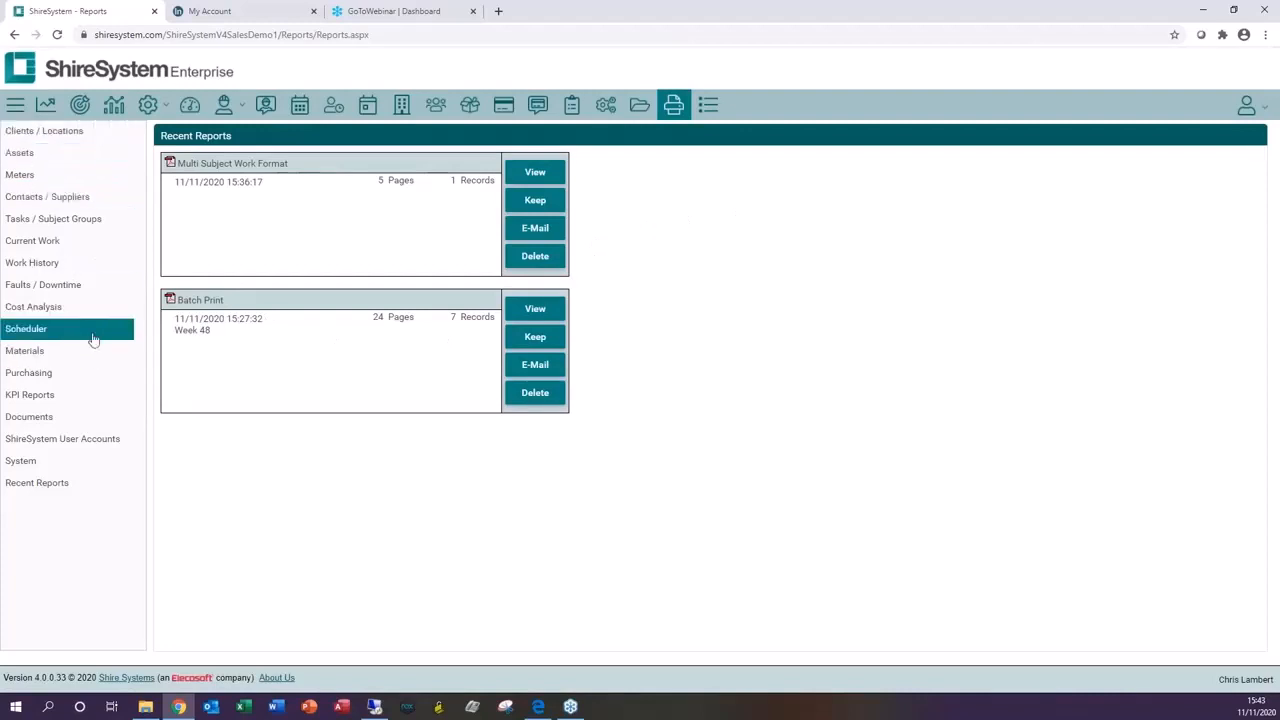
click(36, 355)
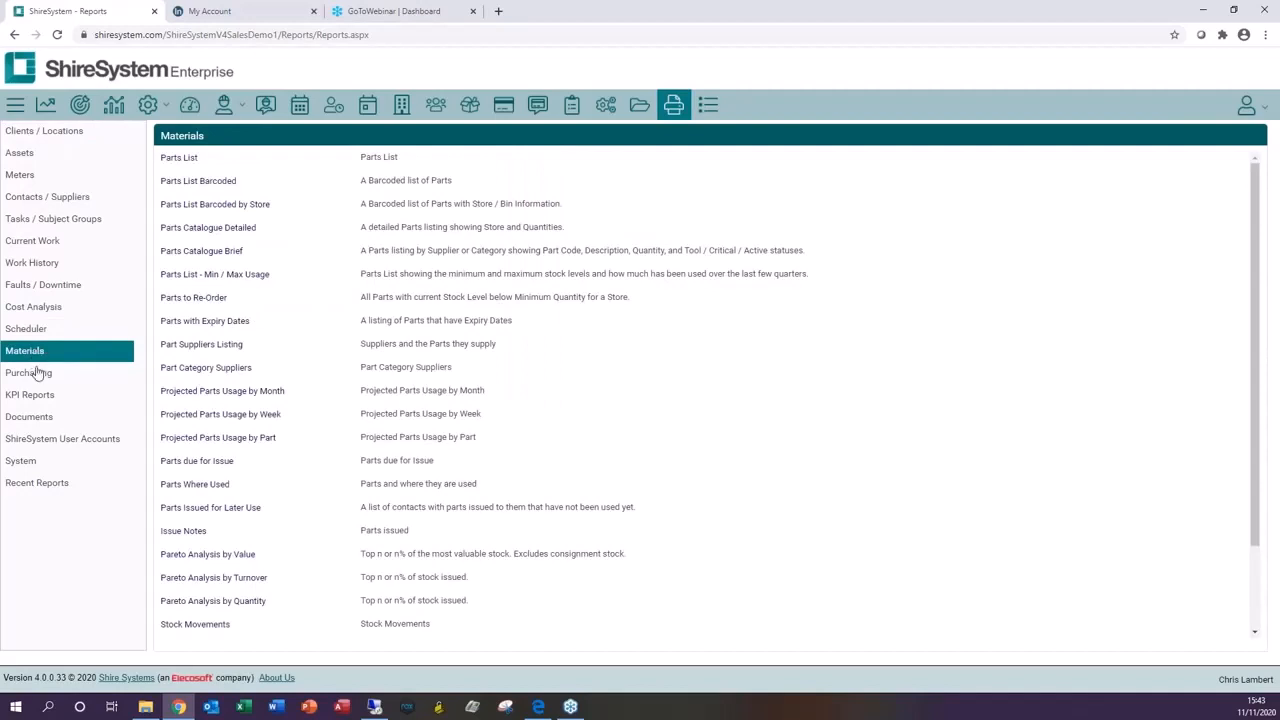
click(36, 376)
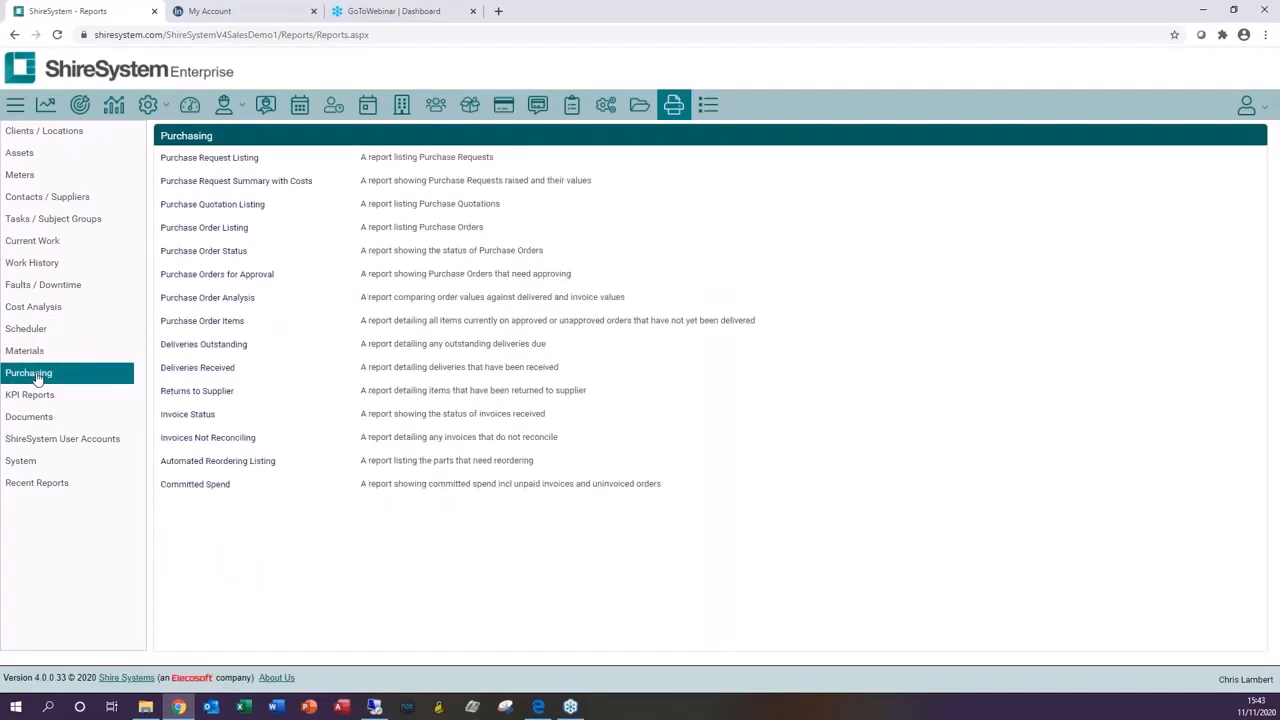
click(36, 400)
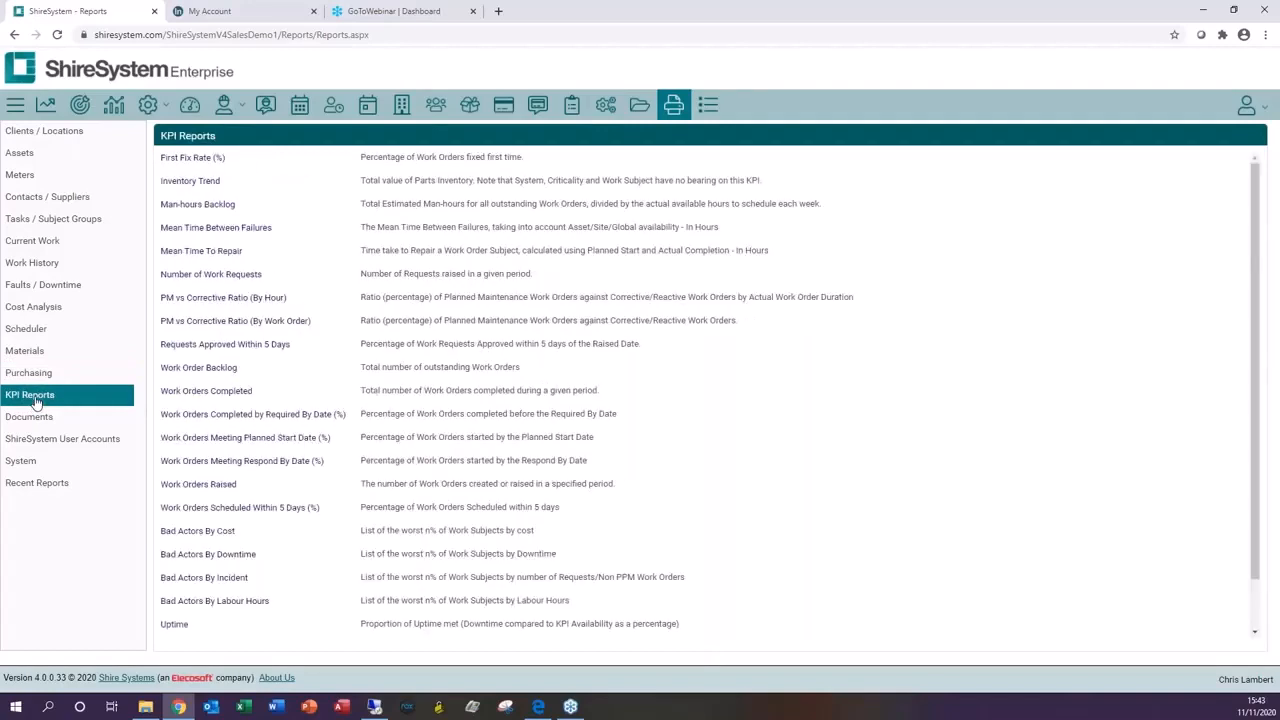
click(78, 142)
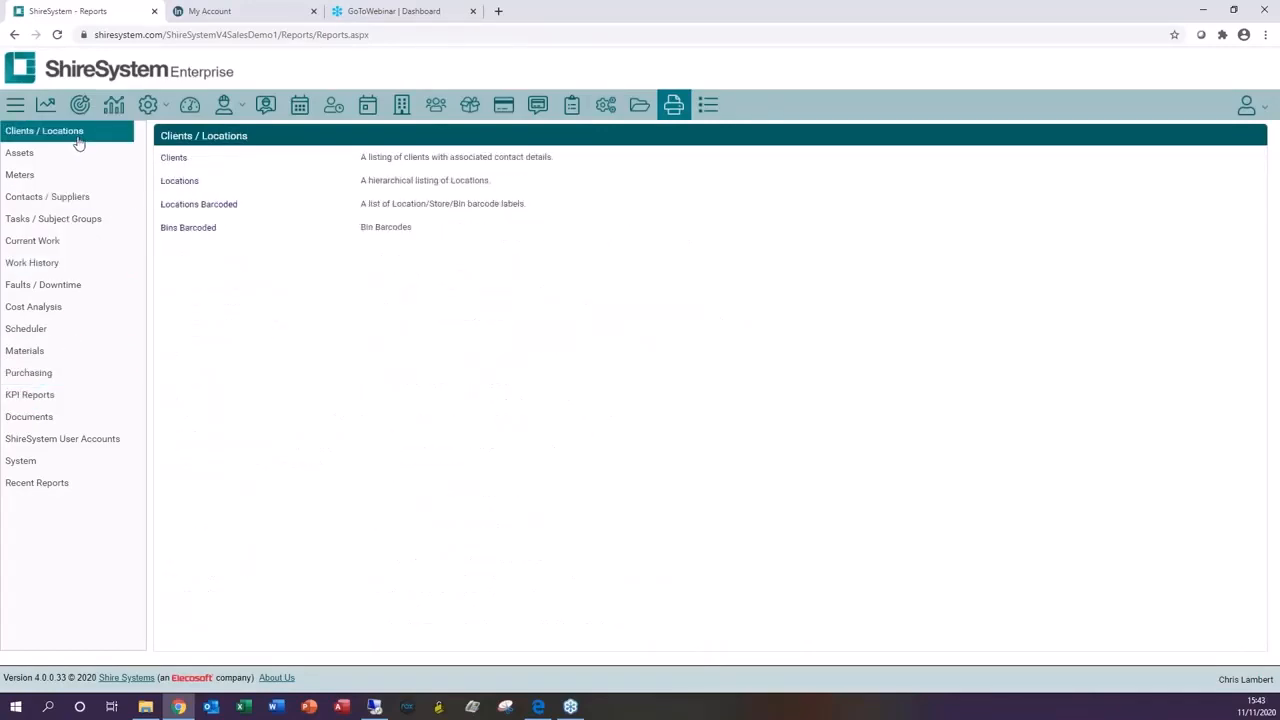
click(20, 157)
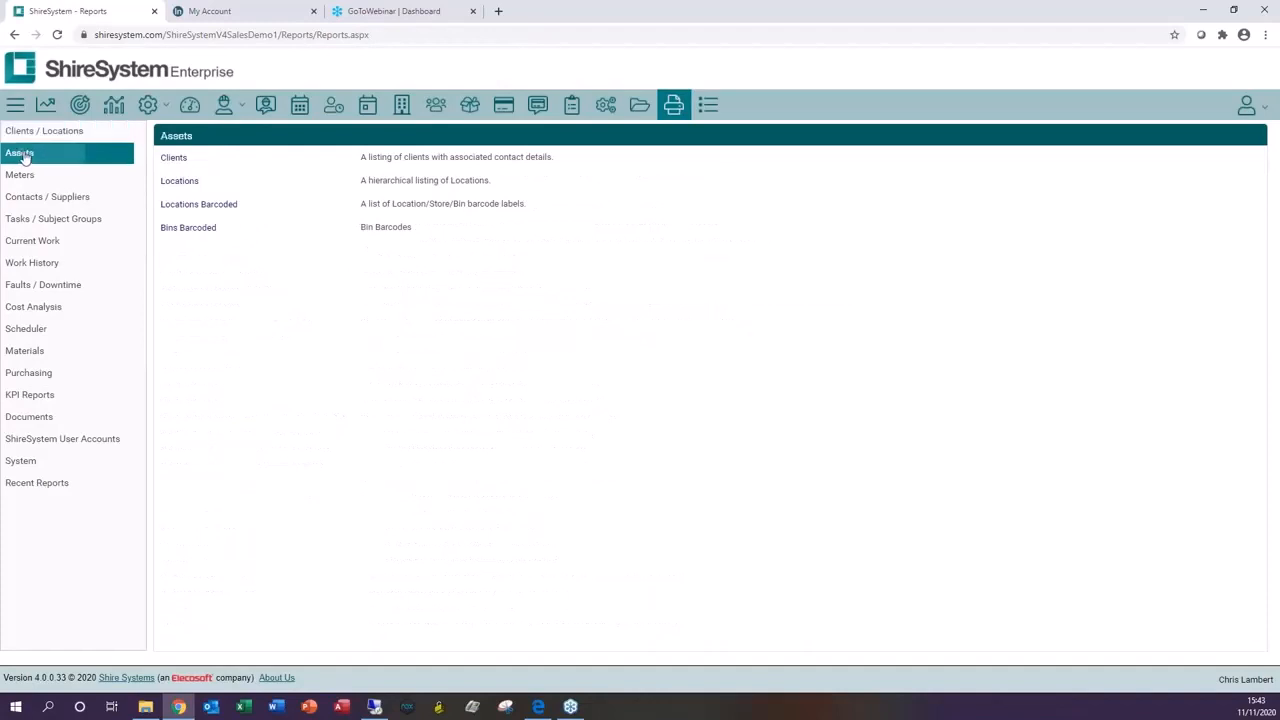
click(20, 178)
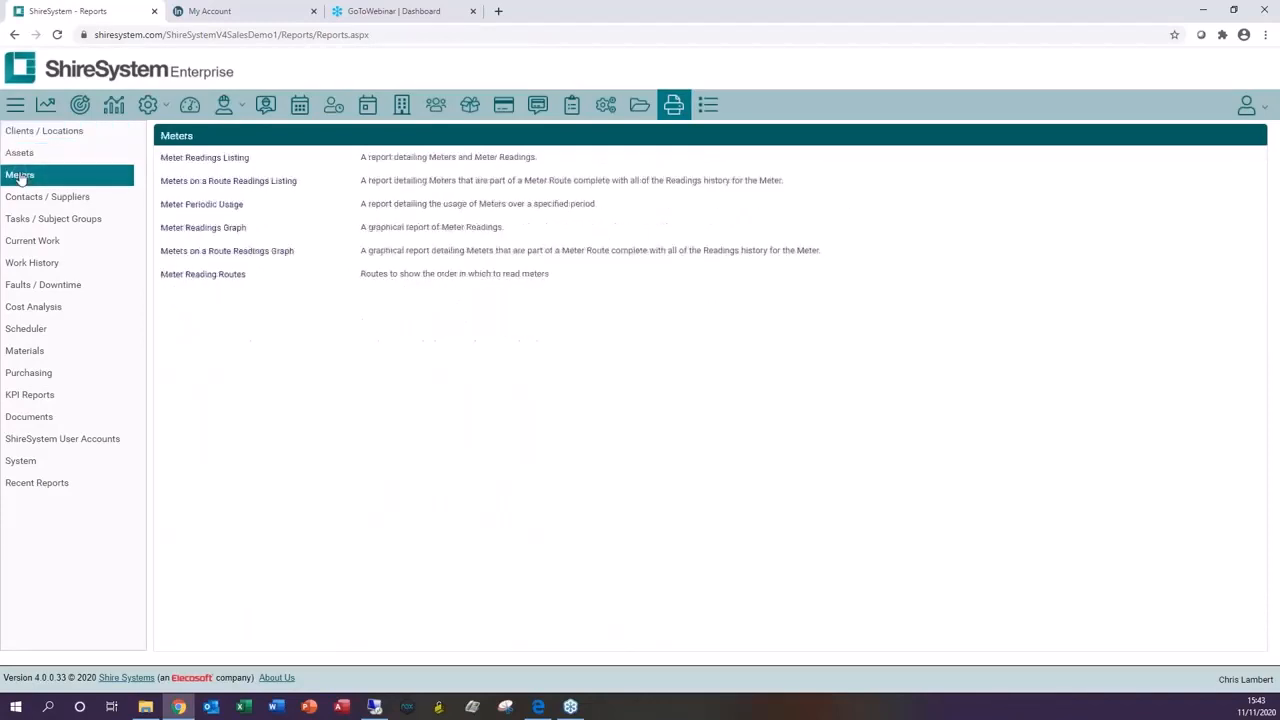
click(22, 203)
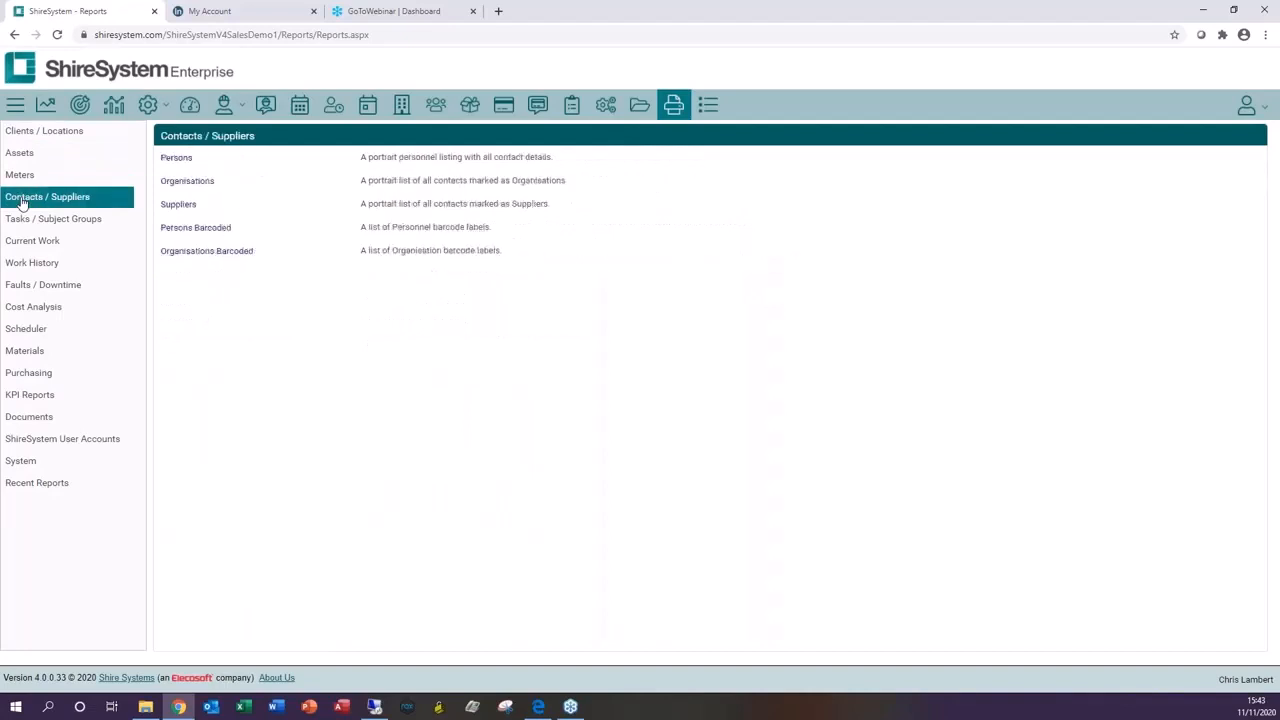
click(26, 224)
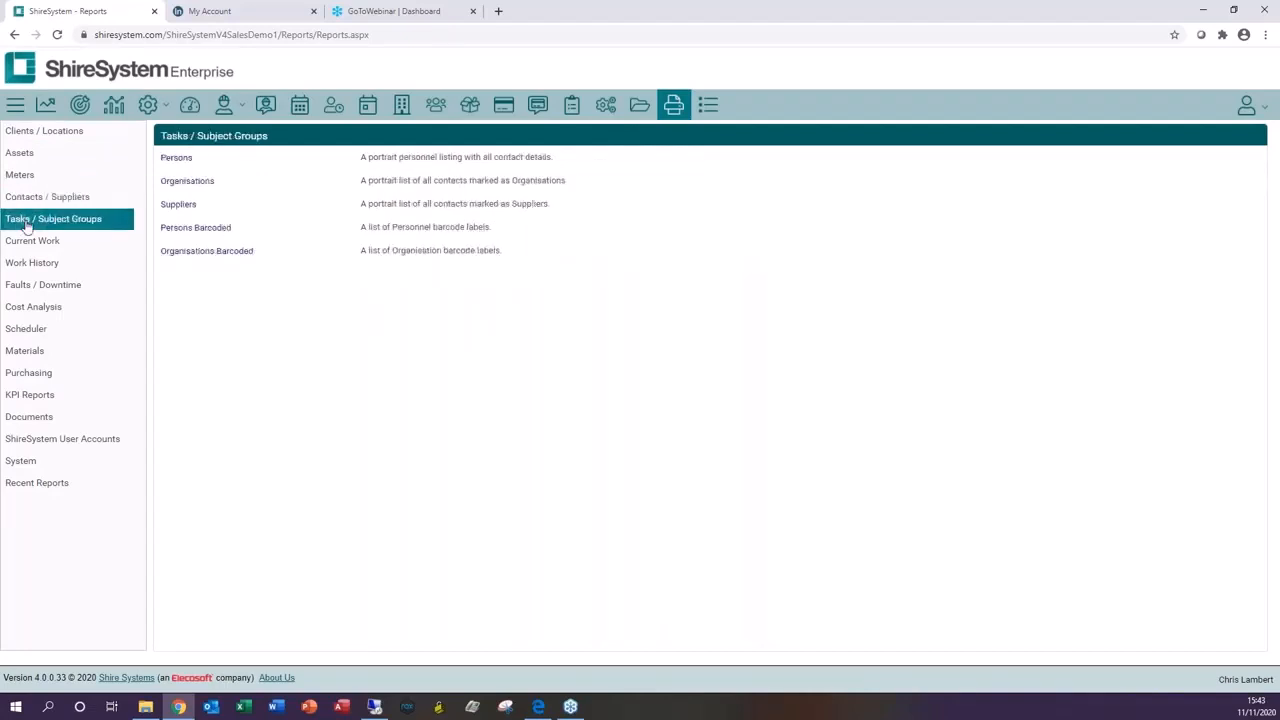
click(27, 244)
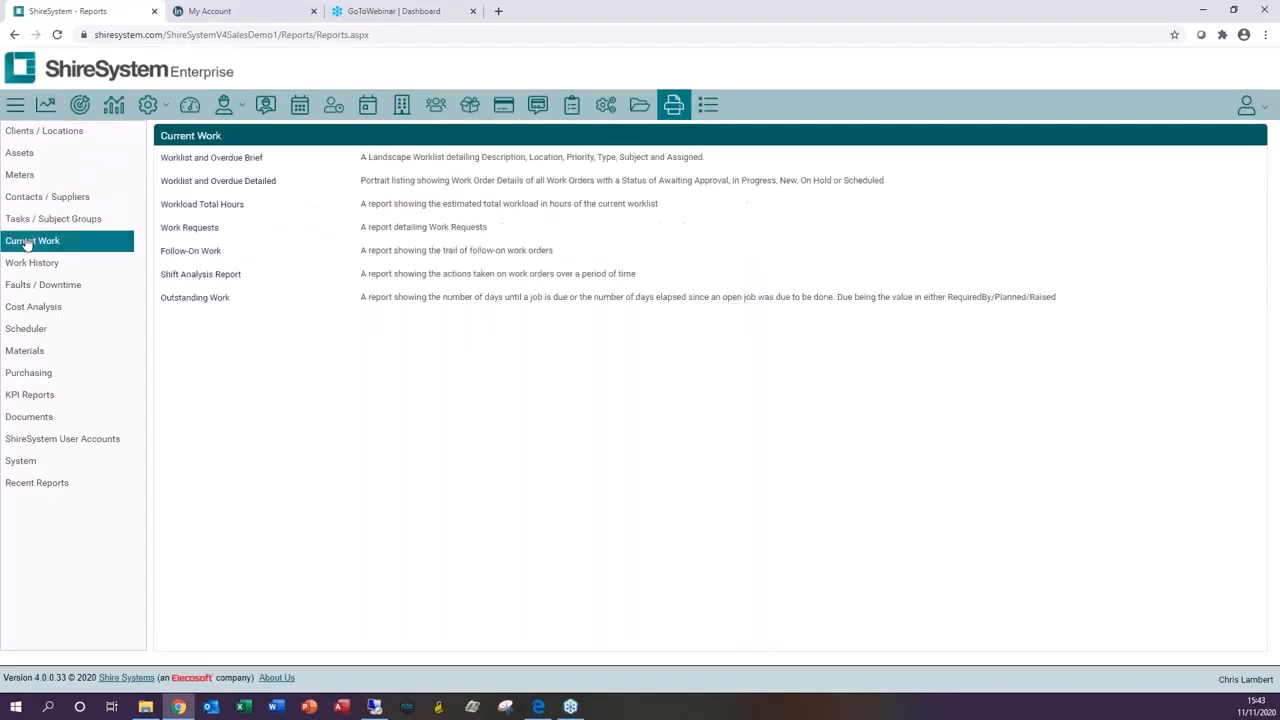
click(22, 265)
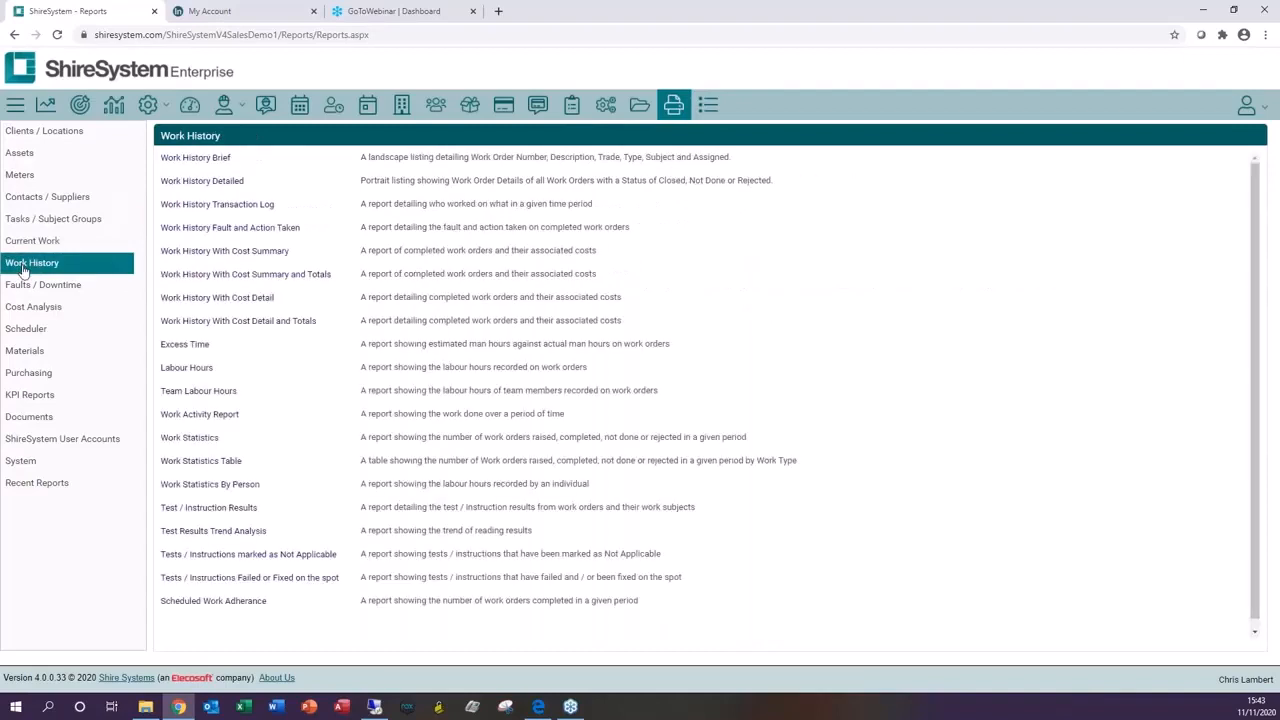
Step: Browse the report categories from Faults / Downtime down to Recent Reports
click(18, 292)
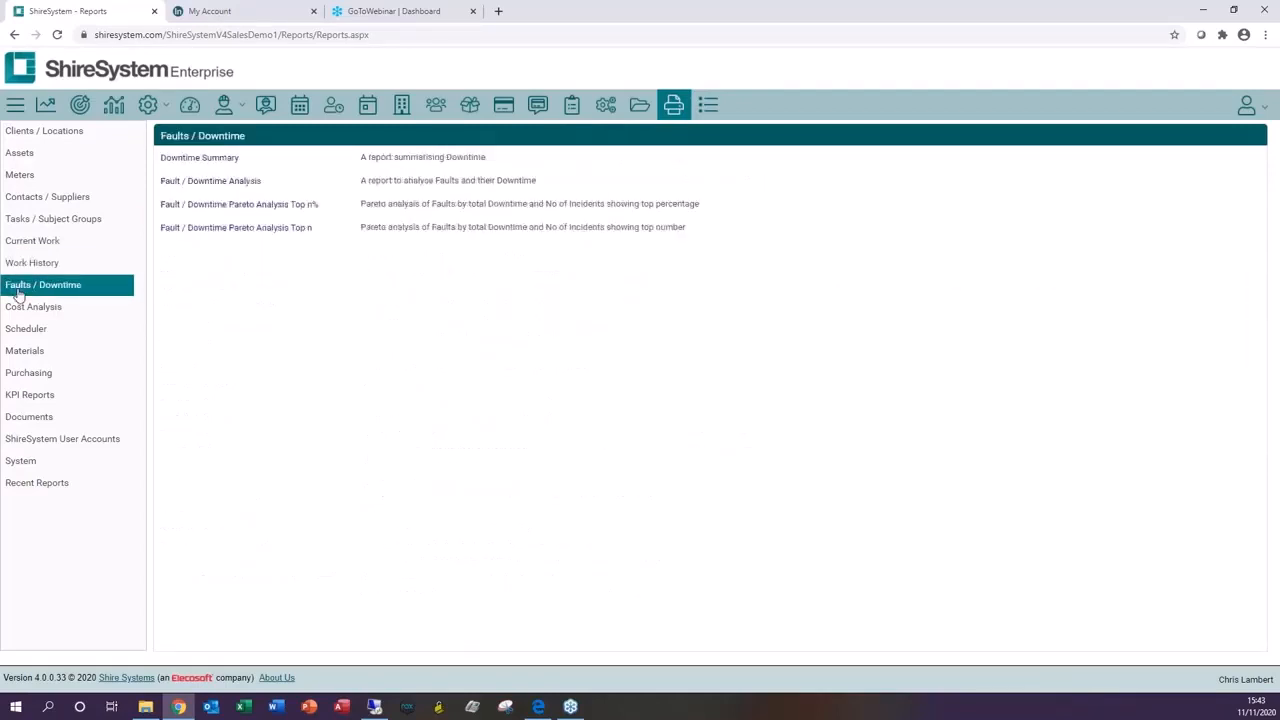
click(22, 311)
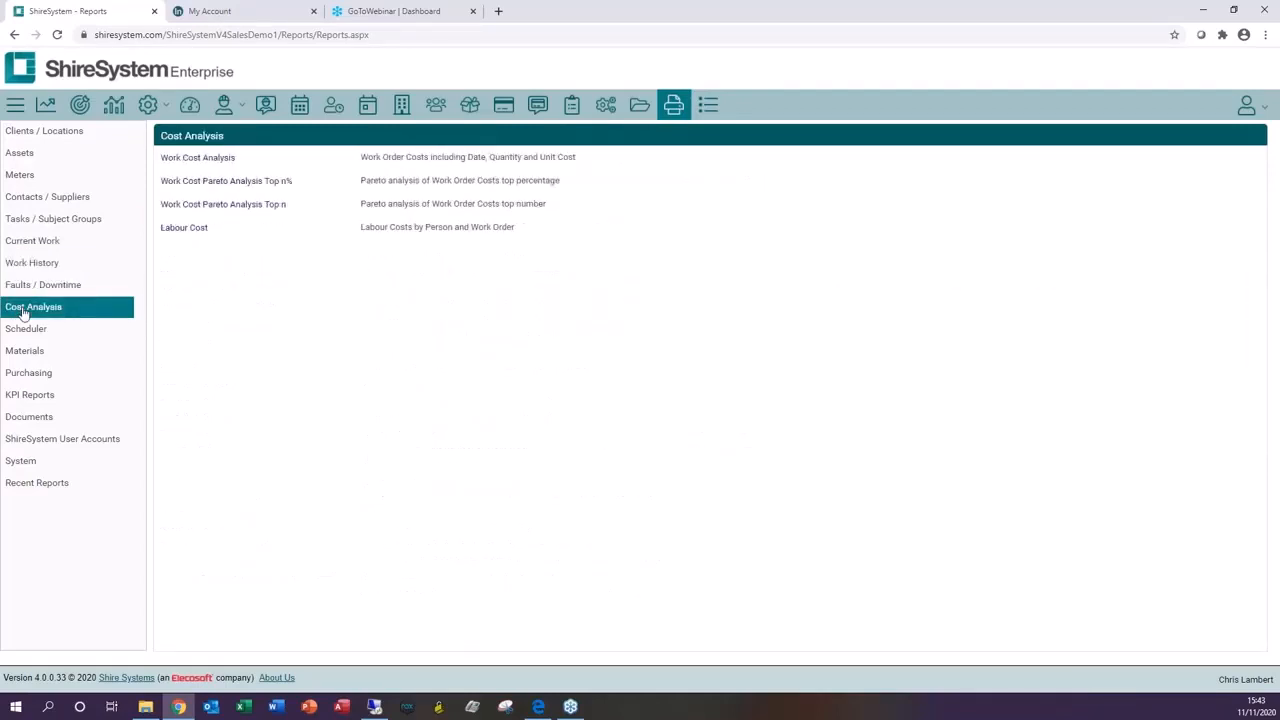
click(27, 330)
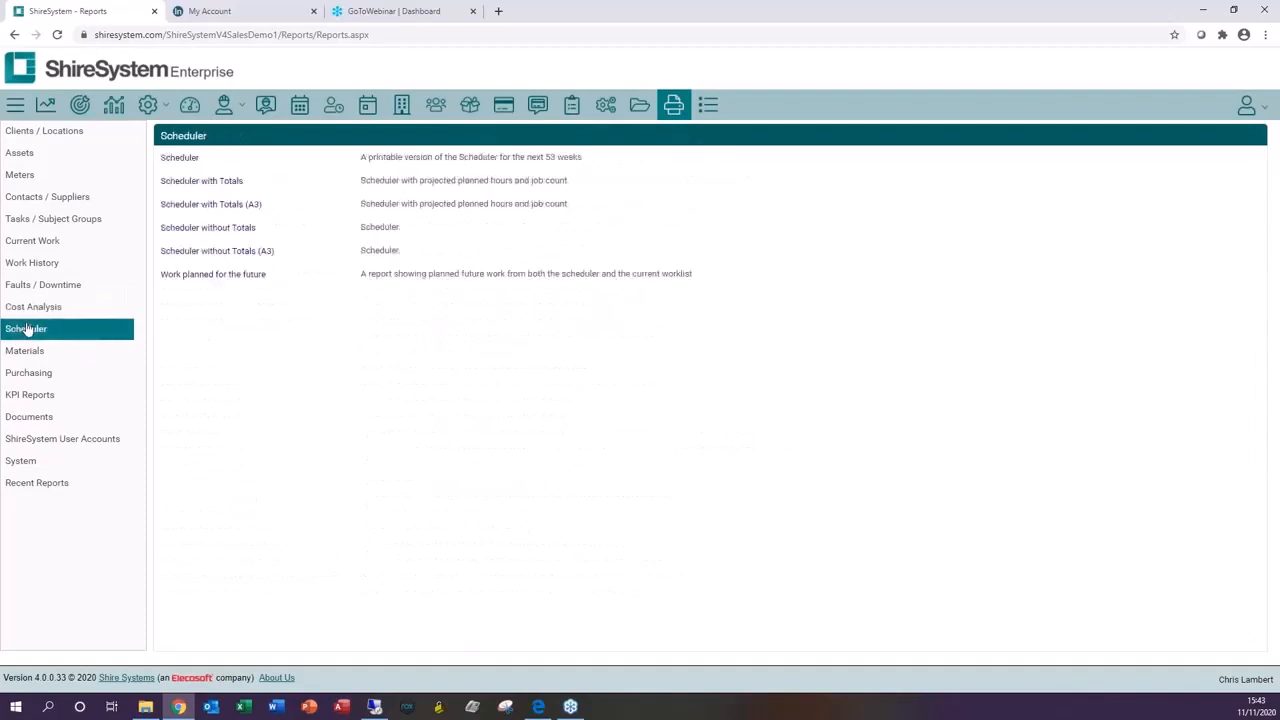
click(40, 418)
click(80, 442)
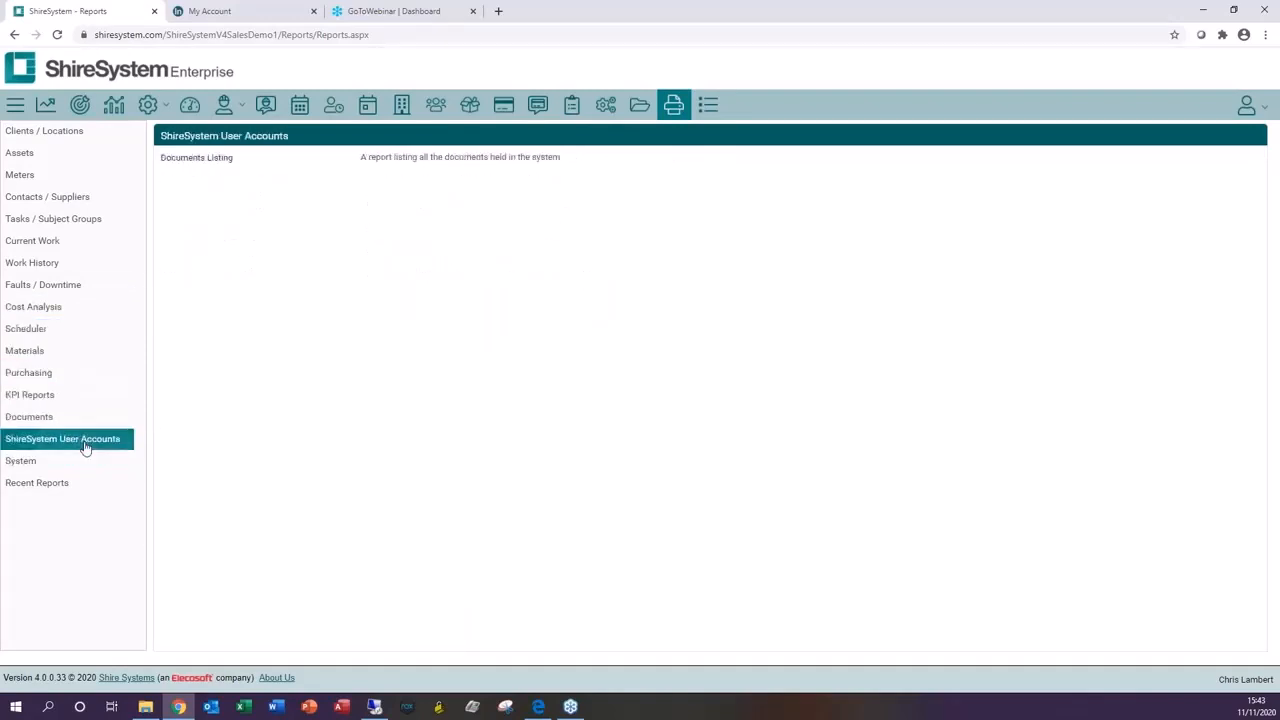
click(27, 470)
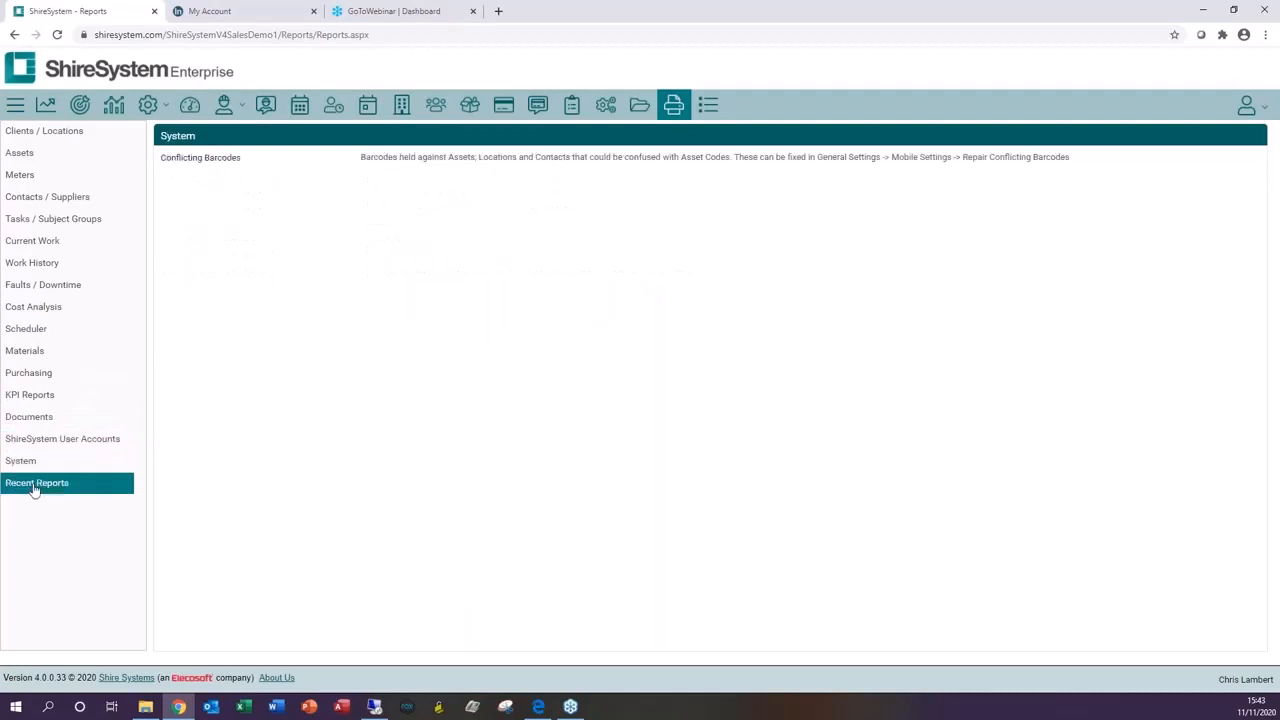
click(35, 488)
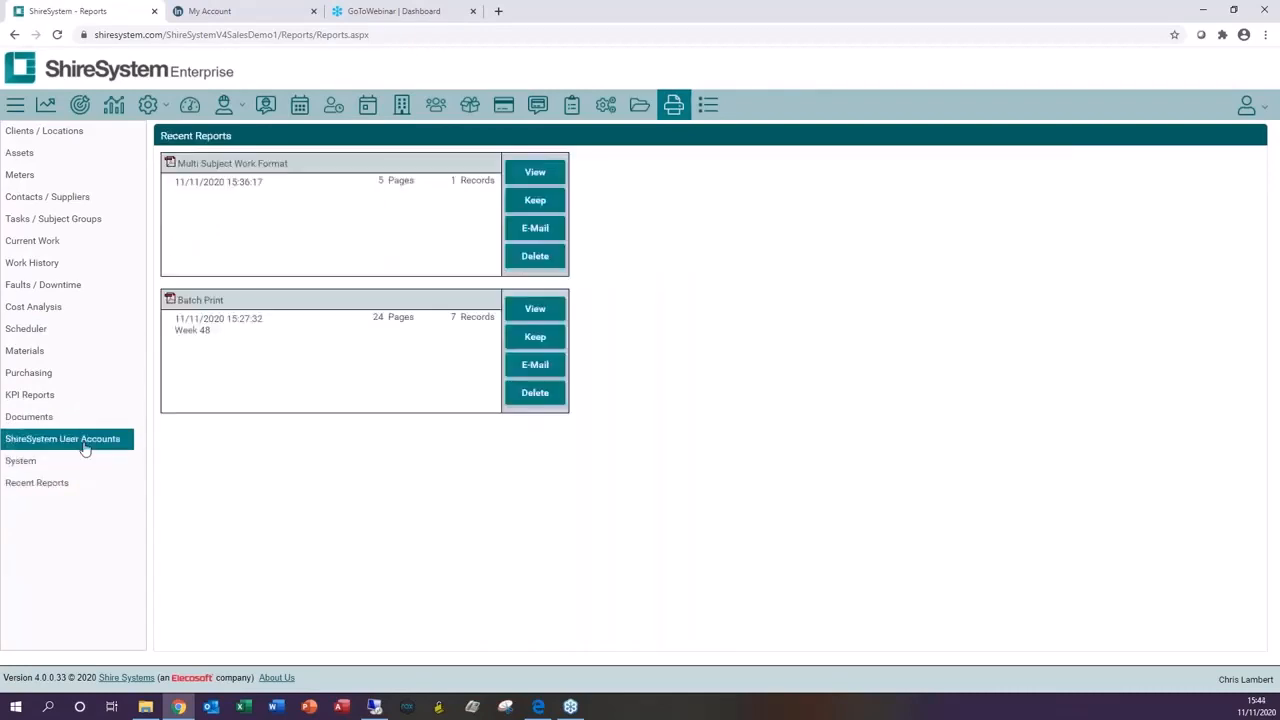
Step: Open the Work History category, preview the Work History Brief report without filters and close the preview
click(33, 264)
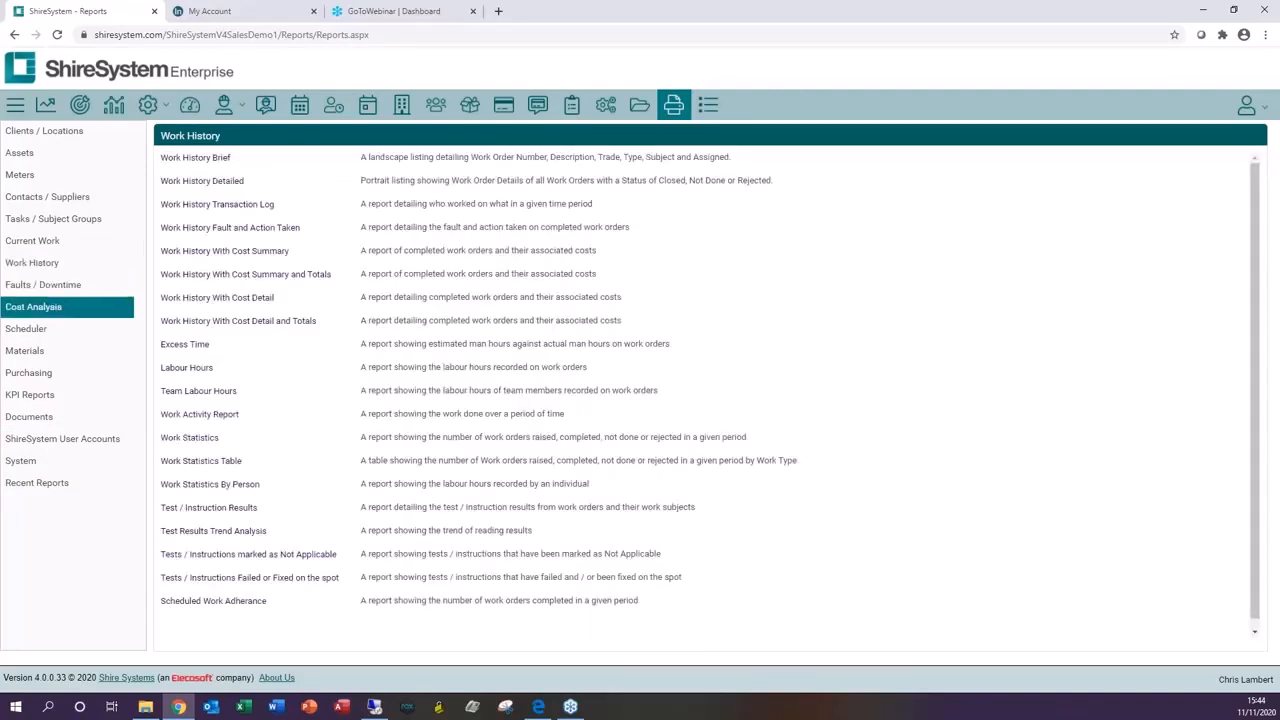
click(197, 160)
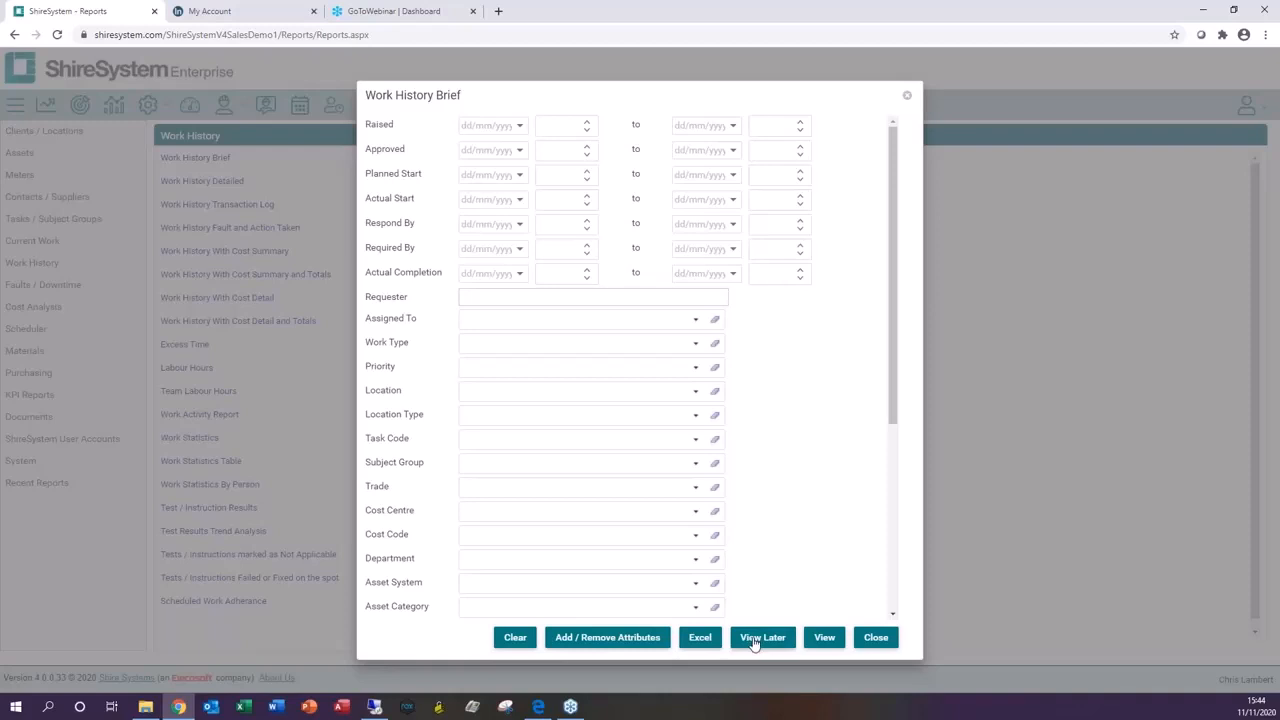
click(823, 639)
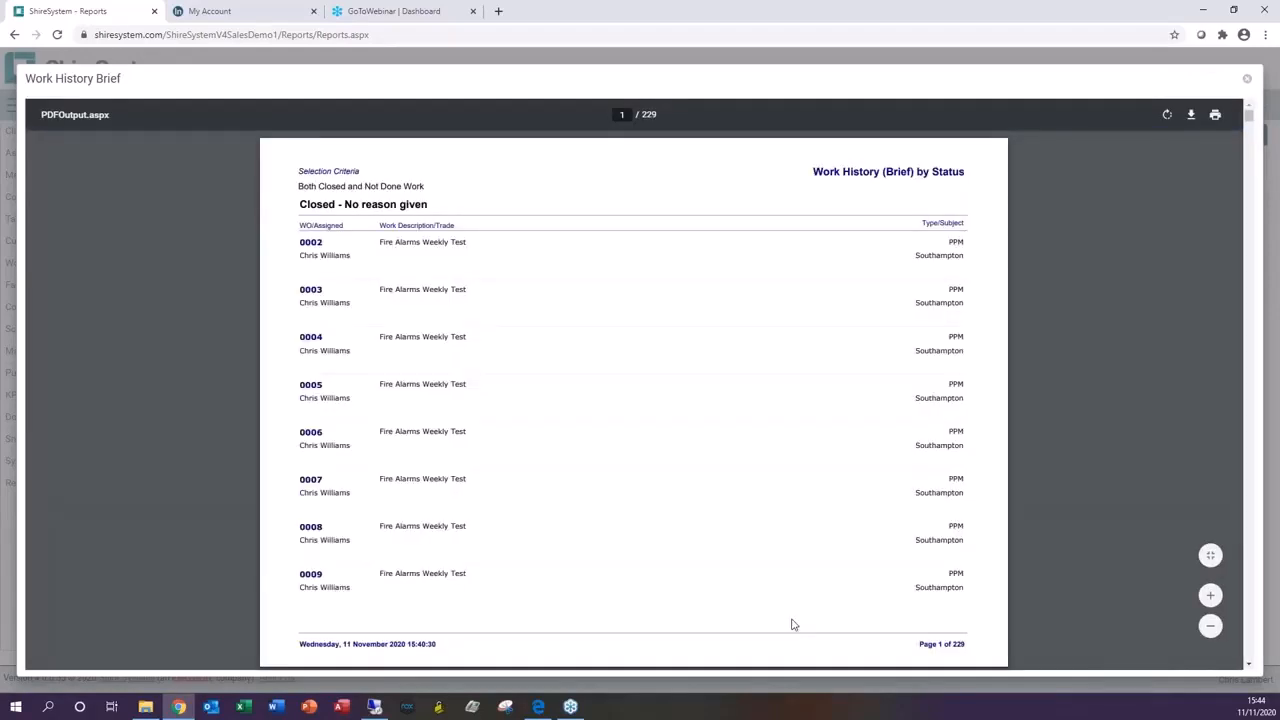
click(1247, 79)
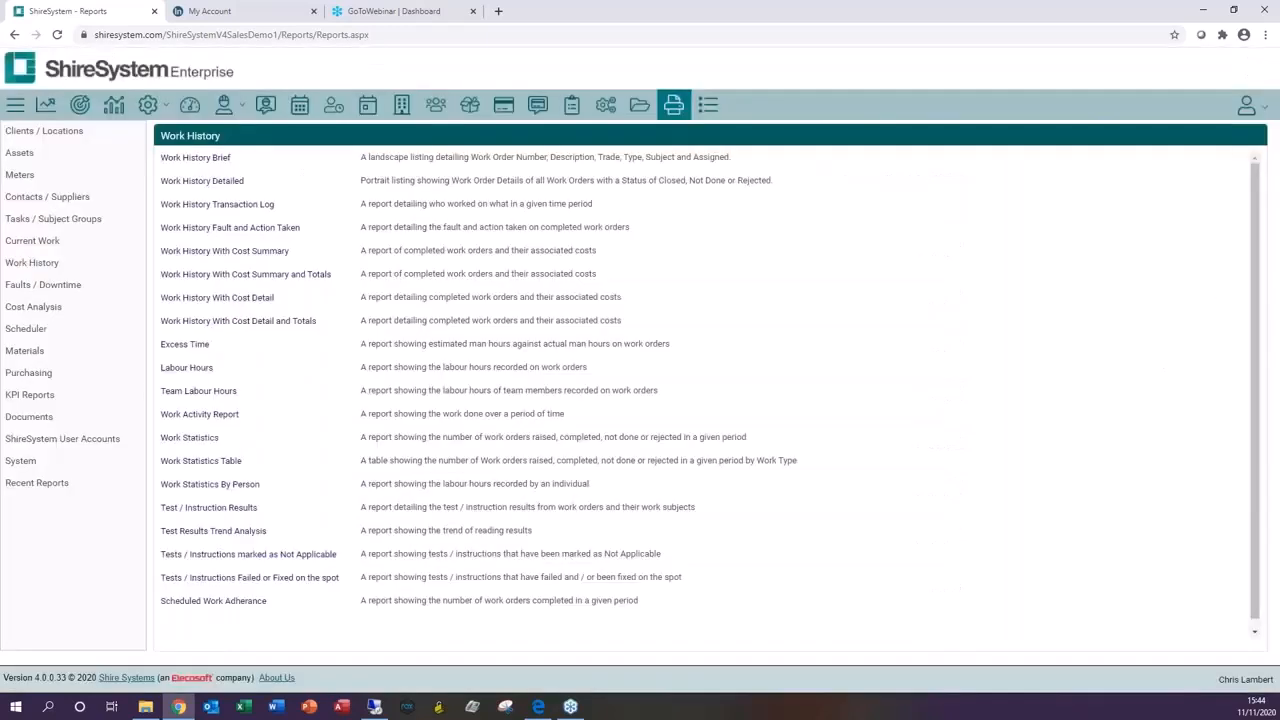
Step: Export the Labour Hours report to Excel and queue the Work Activity Report to view later
click(200, 368)
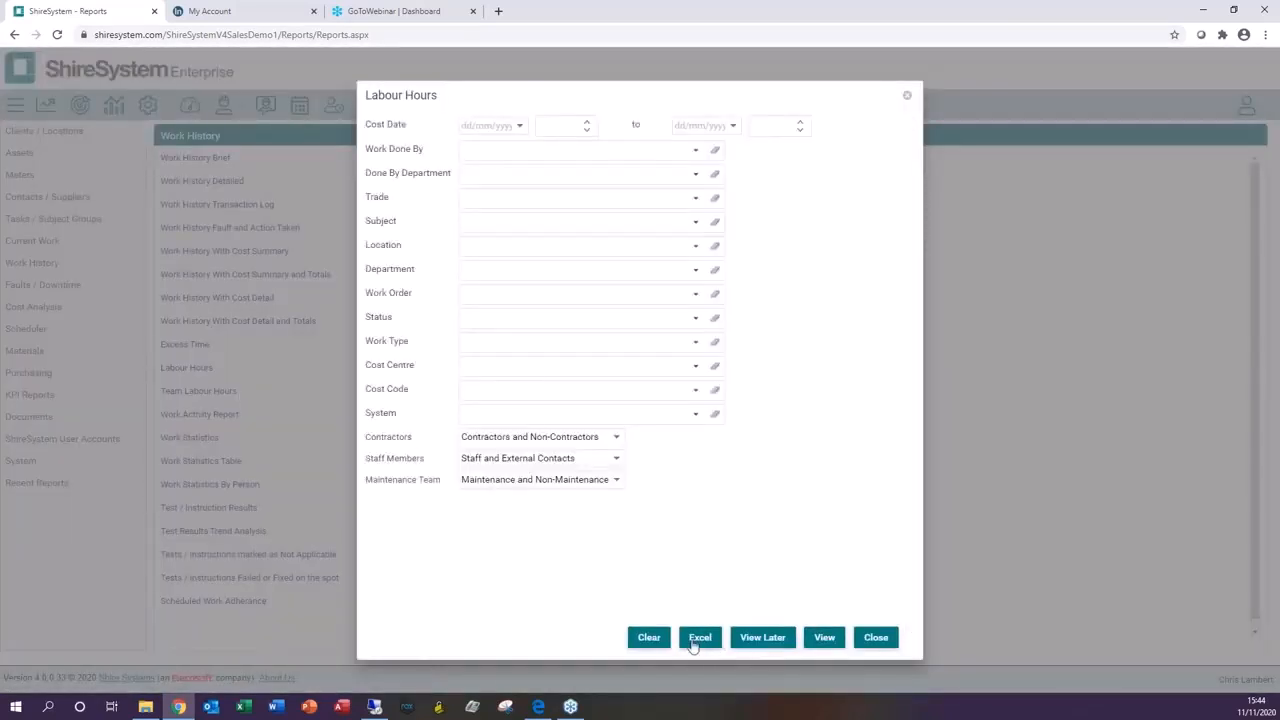
click(699, 638)
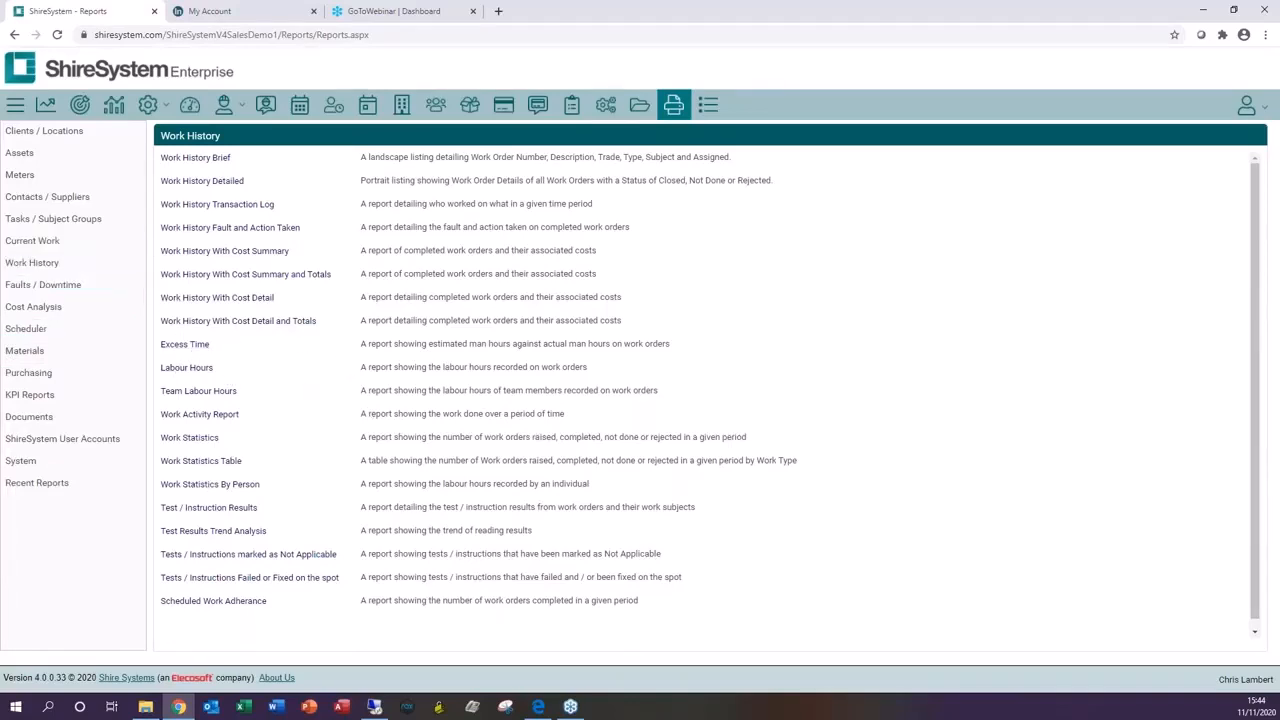
click(199, 415)
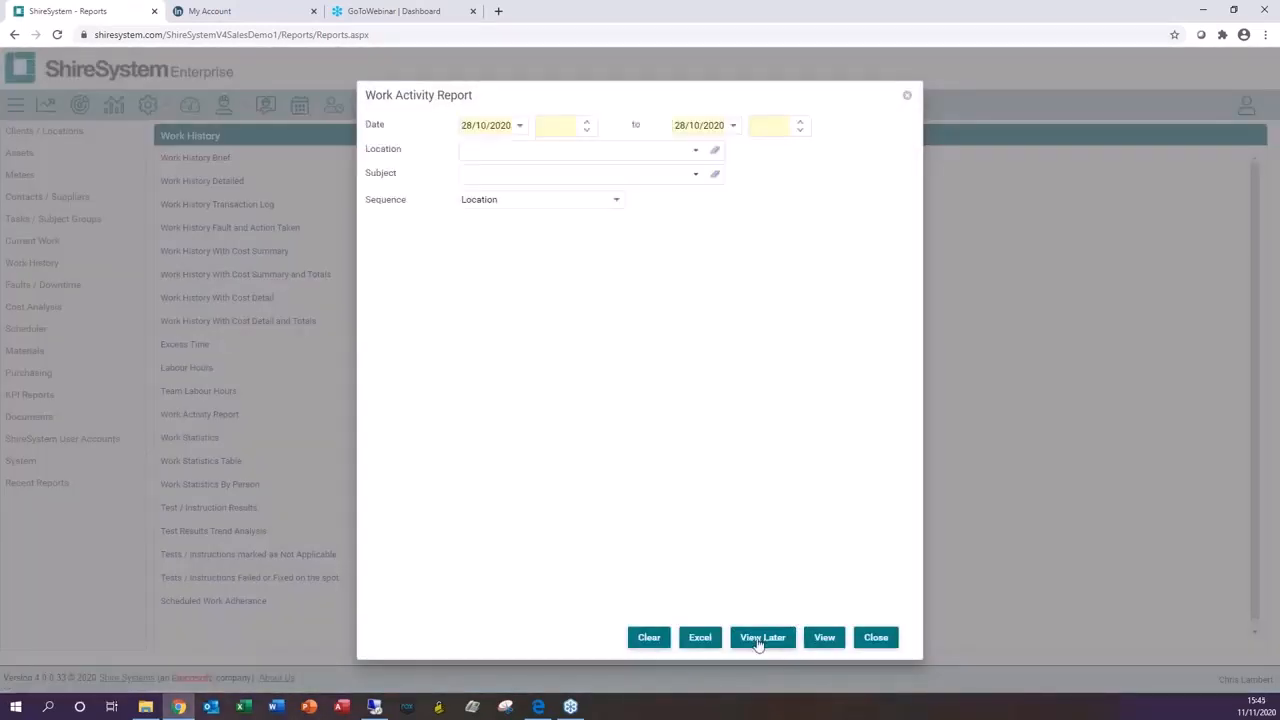
click(762, 637)
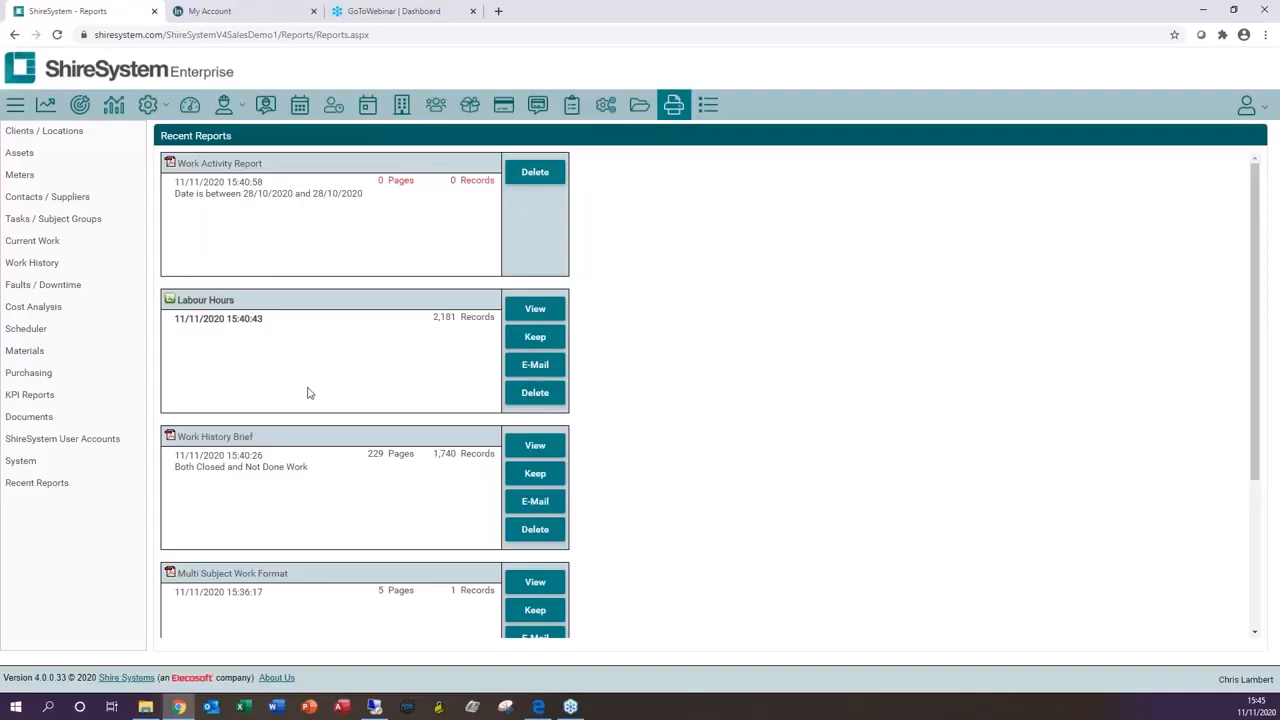
Step: Open the Labour Hours spreadsheet from Recent Reports and close it again
click(538, 310)
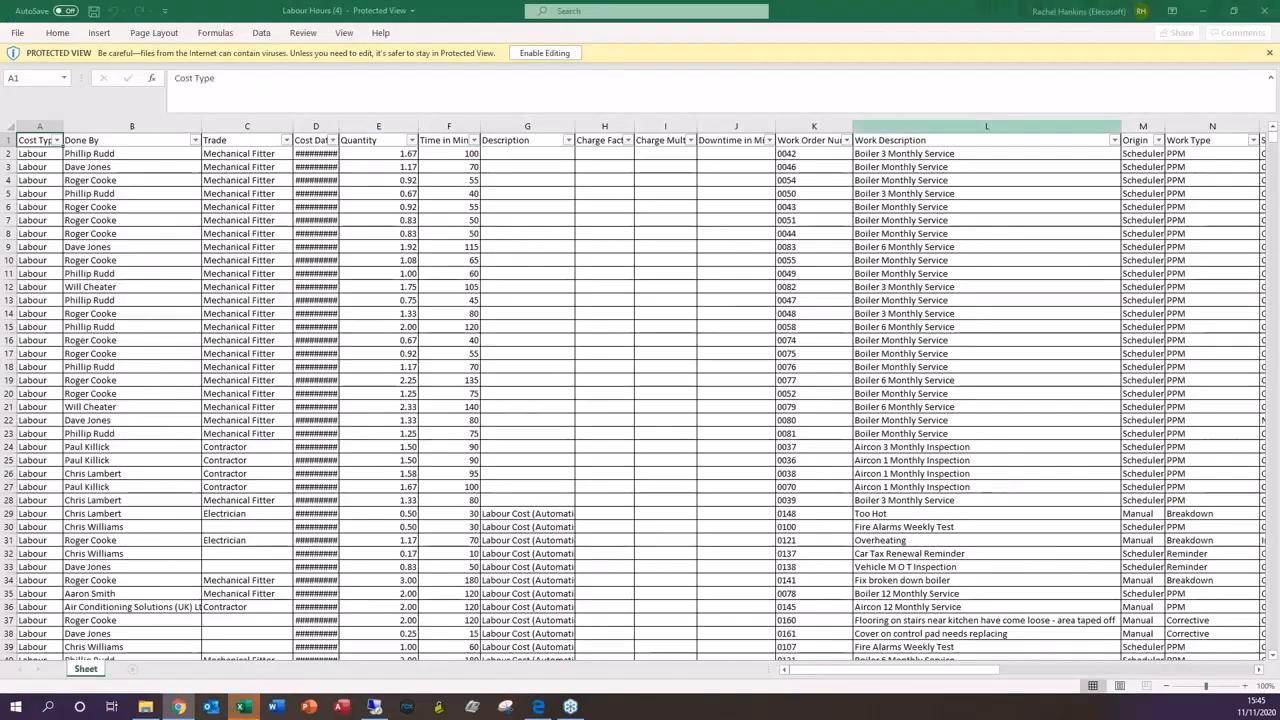
click(1264, 10)
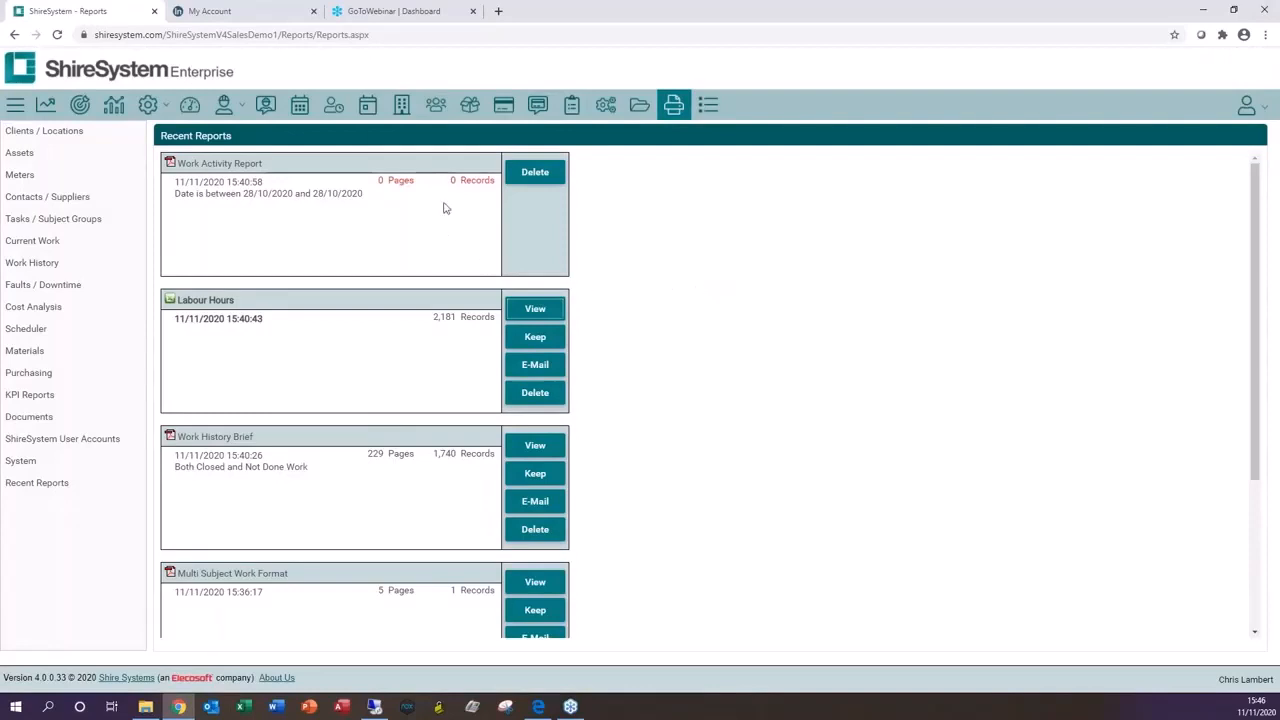
Step: Open the wallboards and browse the Last 10 WOs Raised, Gen Stats and Maintenance Team boards
click(115, 107)
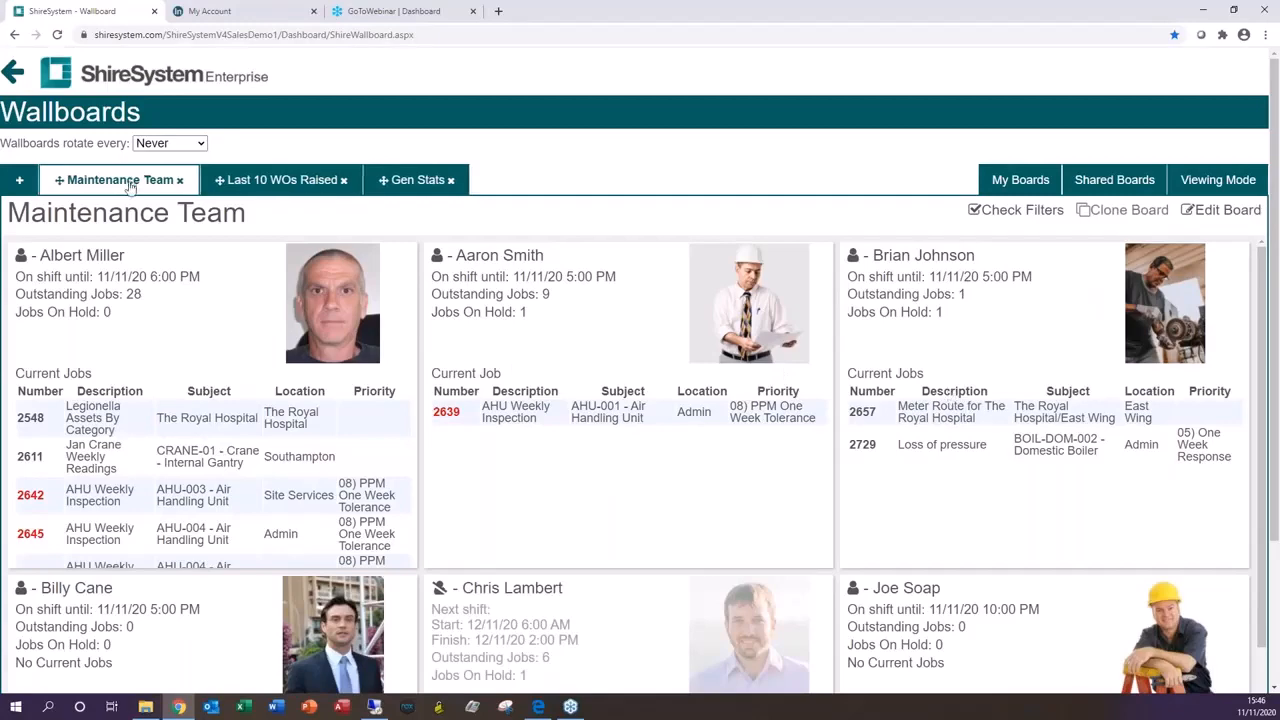
click(253, 189)
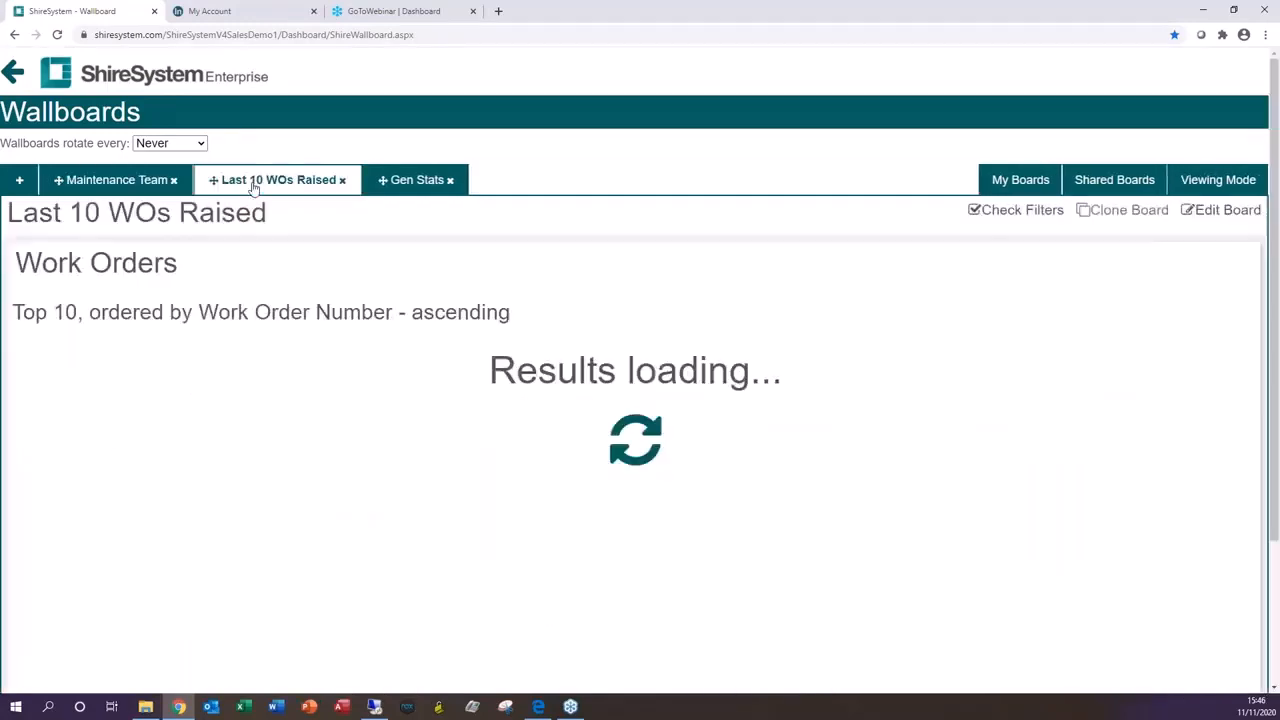
click(420, 180)
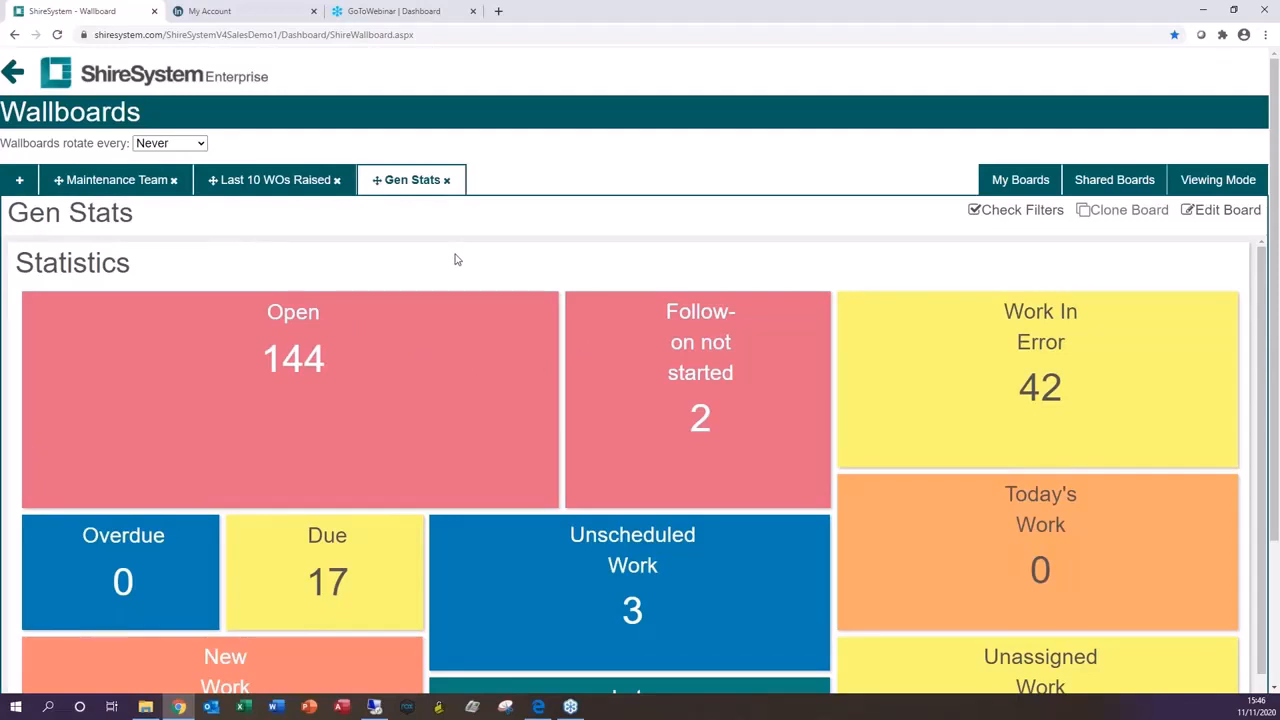
click(143, 181)
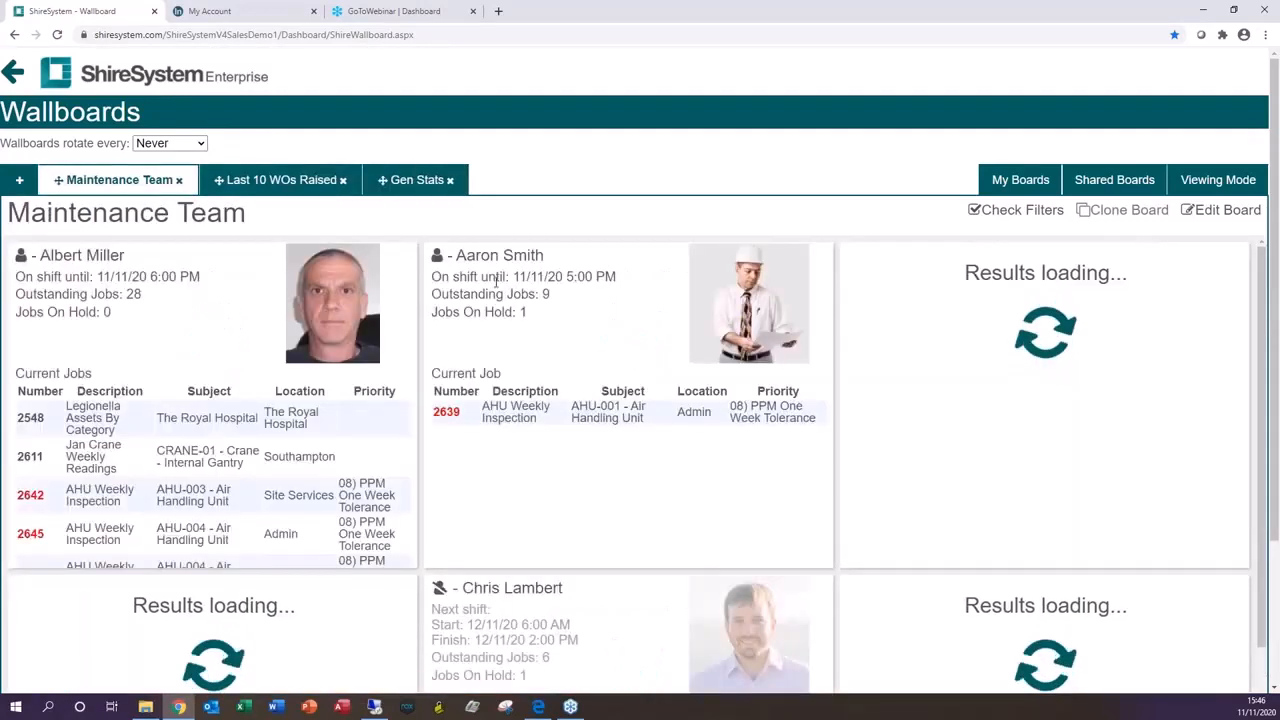